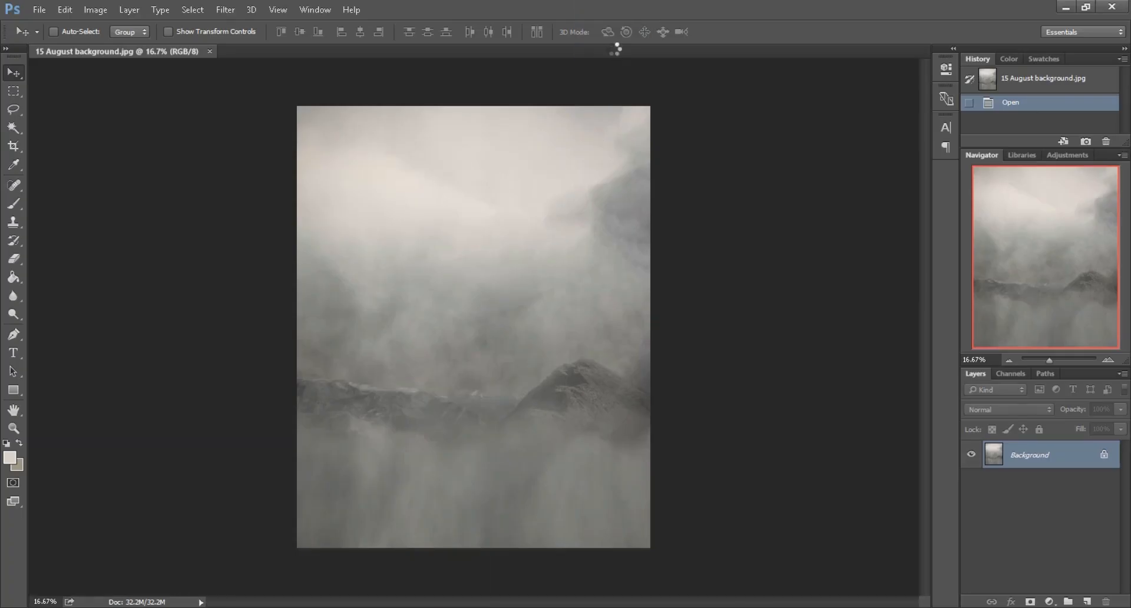
- Add the Desert.png image as a layer over the cloudy background and convert it to a Smart Object
{"action": "left_click_drag", "start_coordinate": [441, 477], "coordinate": [625, 454]}
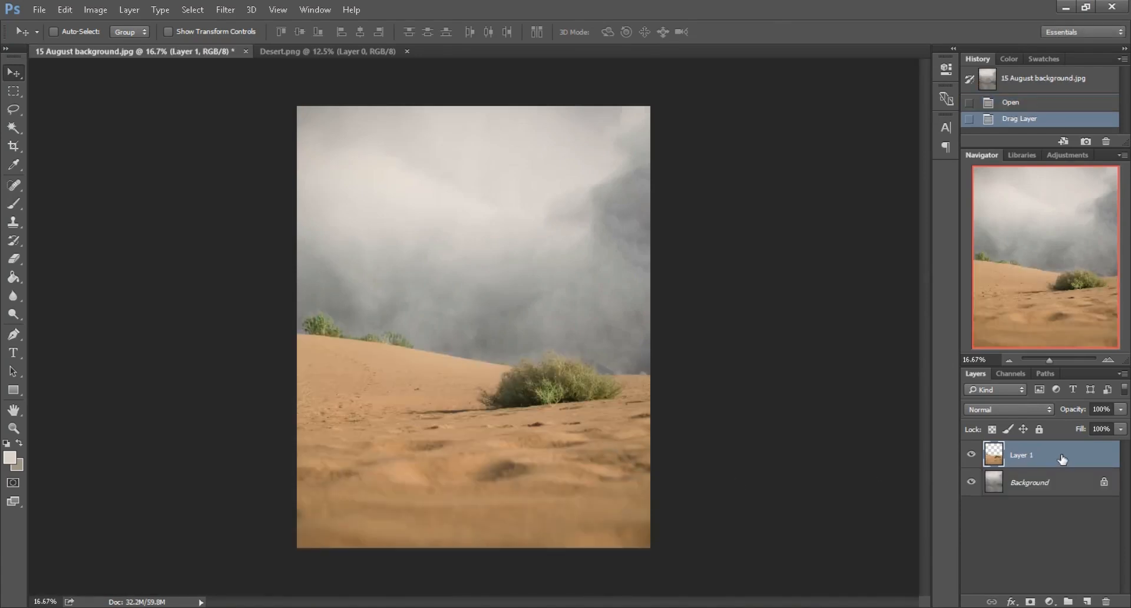
{"action": "right_click", "coordinate": [1062, 459]}
{"action": "left_click", "coordinate": [823, 242]}
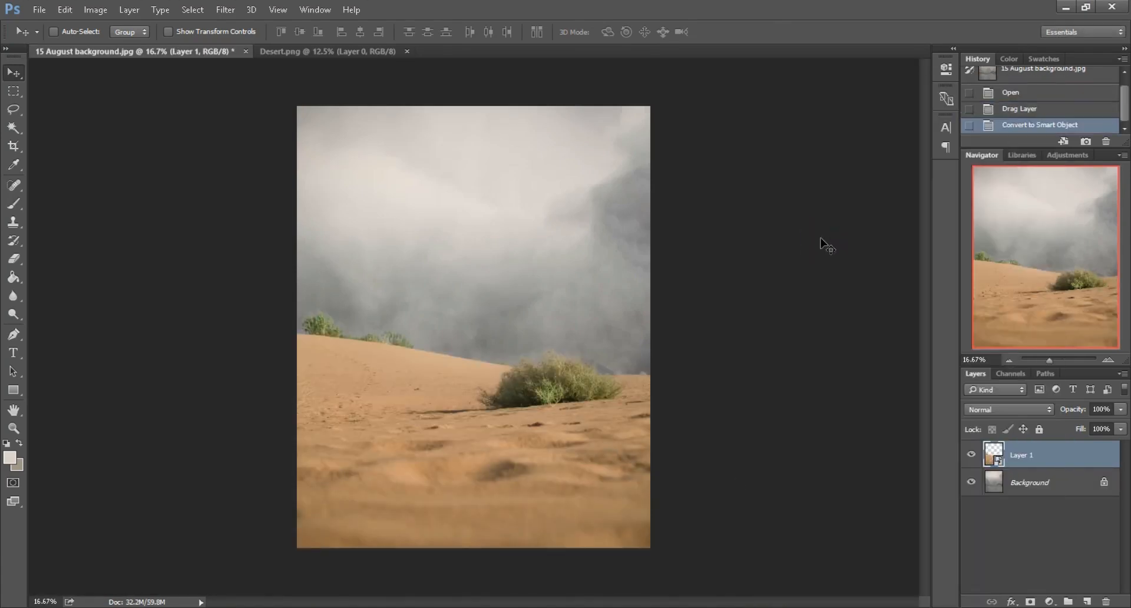
- Scale the desert layer to about 78% and position it across the canvas width along the lower edge
{"action": "left_click", "coordinate": [56, 12]}
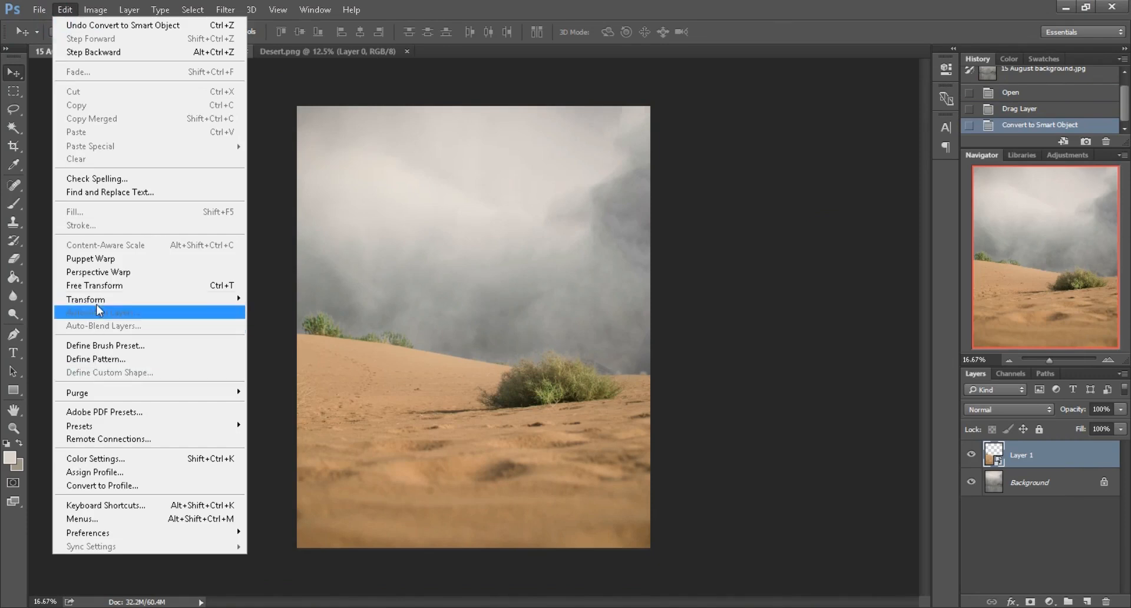
{"action": "left_click", "coordinate": [96, 278]}
{"action": "left_click_drag", "start_coordinate": [441, 397], "coordinate": [481, 404]}
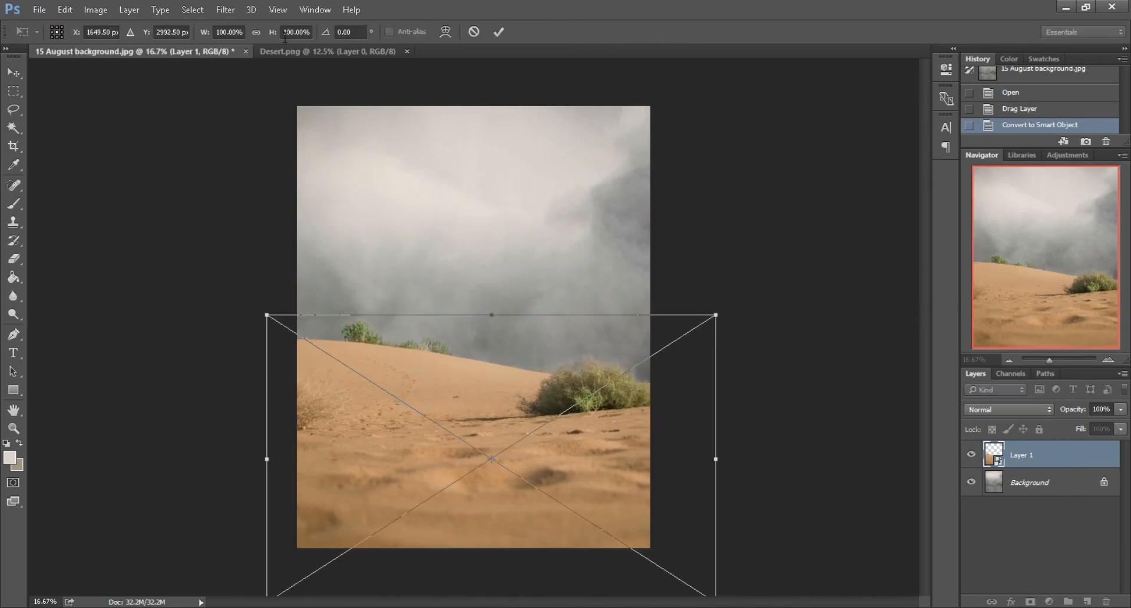
{"action": "left_click", "coordinate": [259, 36]}
{"action": "left_click_drag", "start_coordinate": [273, 33], "coordinate": [260, 33]}
{"action": "left_click_drag", "start_coordinate": [554, 426], "coordinate": [562, 448]}
{"action": "left_click_drag", "start_coordinate": [301, 467], "coordinate": [297, 468]}
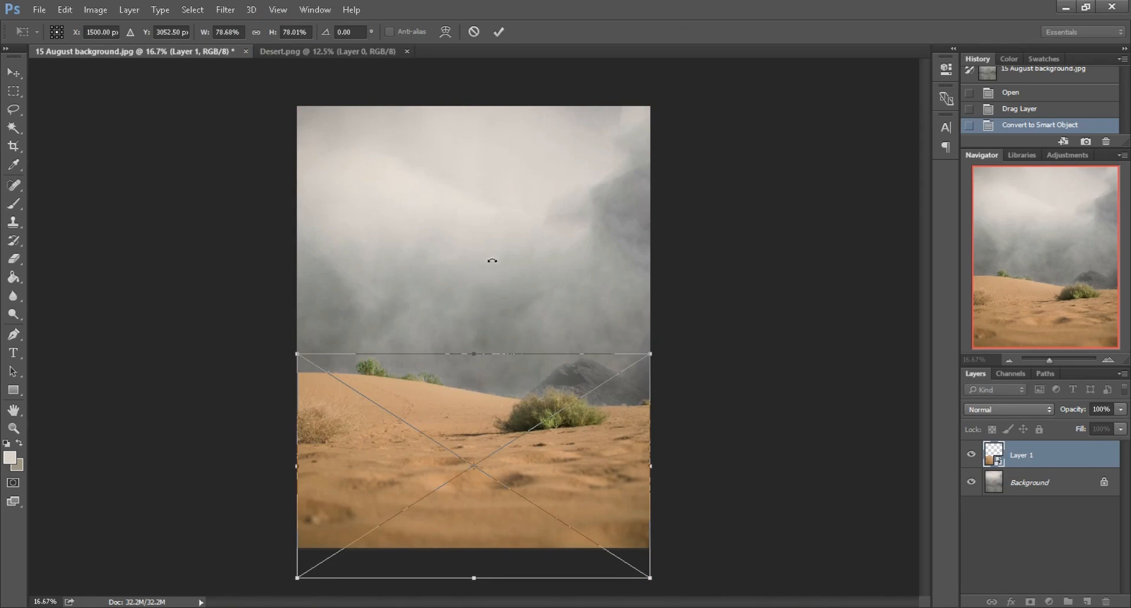
{"action": "key", "text": "Return"}
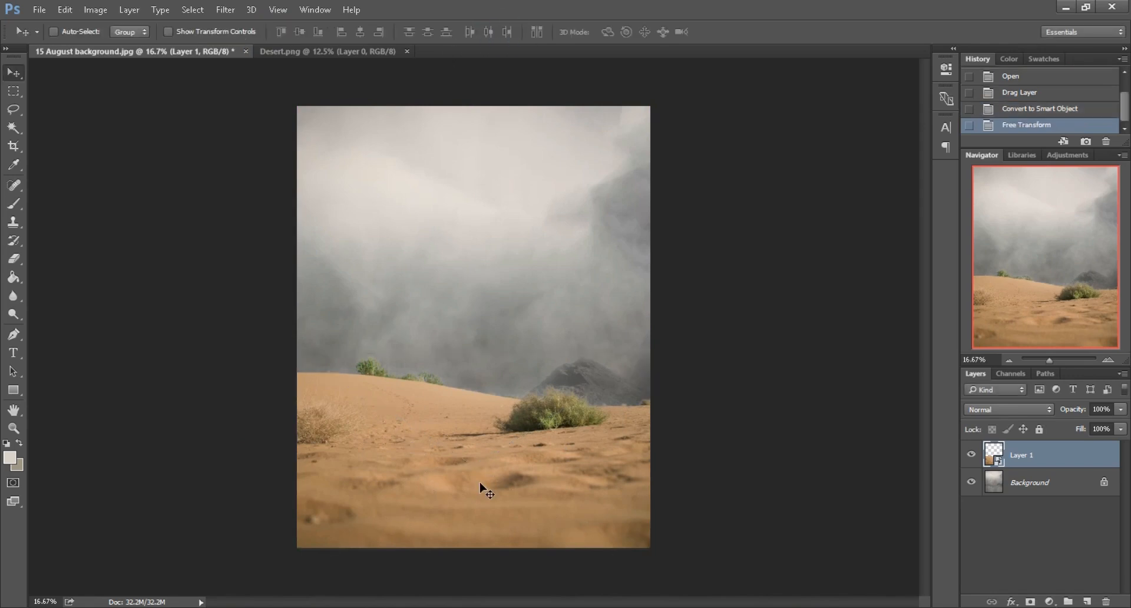
- Bring the Army Gate.png fence into the composition beneath the desert layer and convert it to a Smart Object
{"action": "key", "text": "alt+Tab"}
{"action": "left_click_drag", "start_coordinate": [258, 132], "coordinate": [656, 53]}
{"action": "left_click_drag", "start_coordinate": [456, 263], "coordinate": [427, 360]}
{"action": "left_click_drag", "start_coordinate": [1030, 458], "coordinate": [1028, 493]}
{"action": "right_click", "coordinate": [1054, 483]}
{"action": "left_click", "coordinate": [800, 239]}
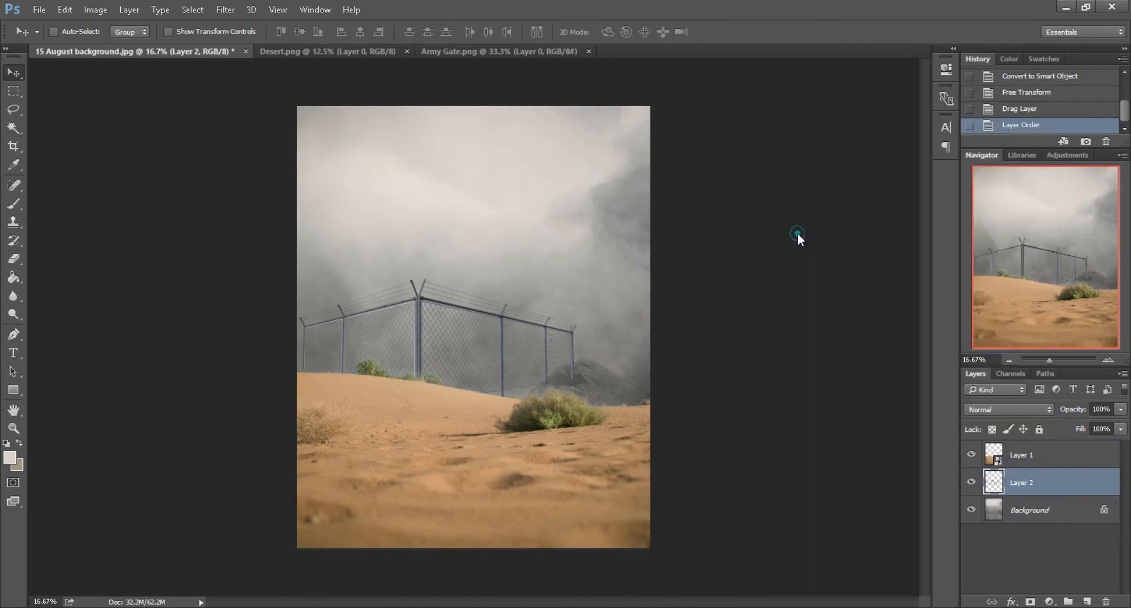
- Scale the fence to 106%, rotate it about 5.95°, and place it along the left side of the dune
{"action": "key", "text": "ctrl+plus"}
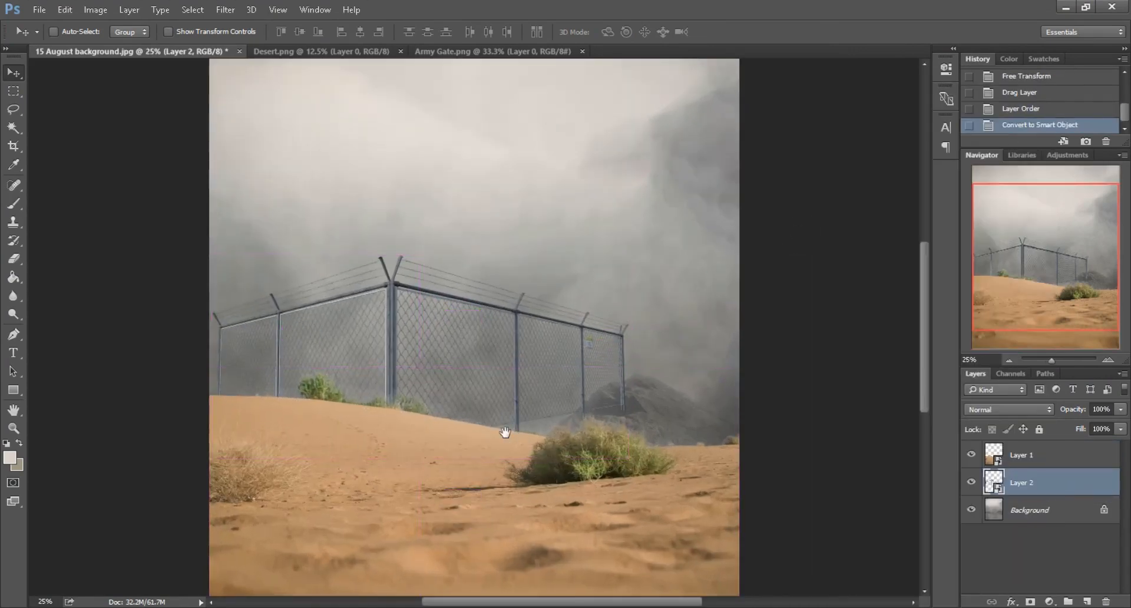
{"action": "left_click_drag", "start_coordinate": [505, 433], "coordinate": [567, 389]}
{"action": "left_click", "coordinate": [65, 10]}
{"action": "left_click", "coordinate": [80, 283]}
{"action": "left_click_drag", "start_coordinate": [755, 215], "coordinate": [785, 222]}
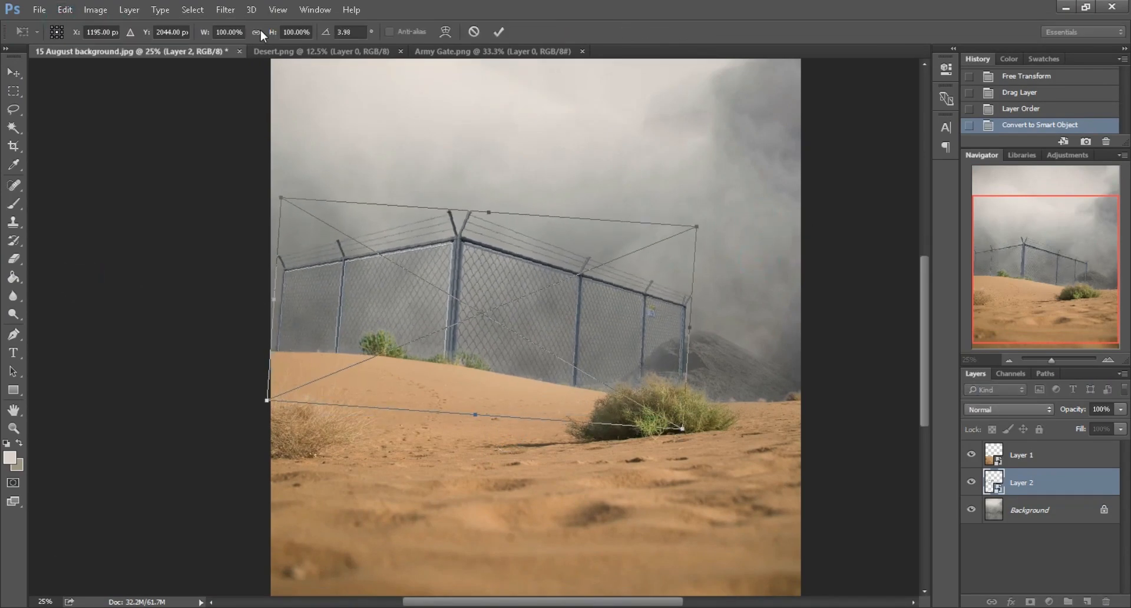
{"action": "left_click_drag", "start_coordinate": [272, 34], "coordinate": [276, 35]}
{"action": "left_click_drag", "start_coordinate": [659, 324], "coordinate": [502, 337]}
{"action": "left_click_drag", "start_coordinate": [651, 301], "coordinate": [650, 311]}
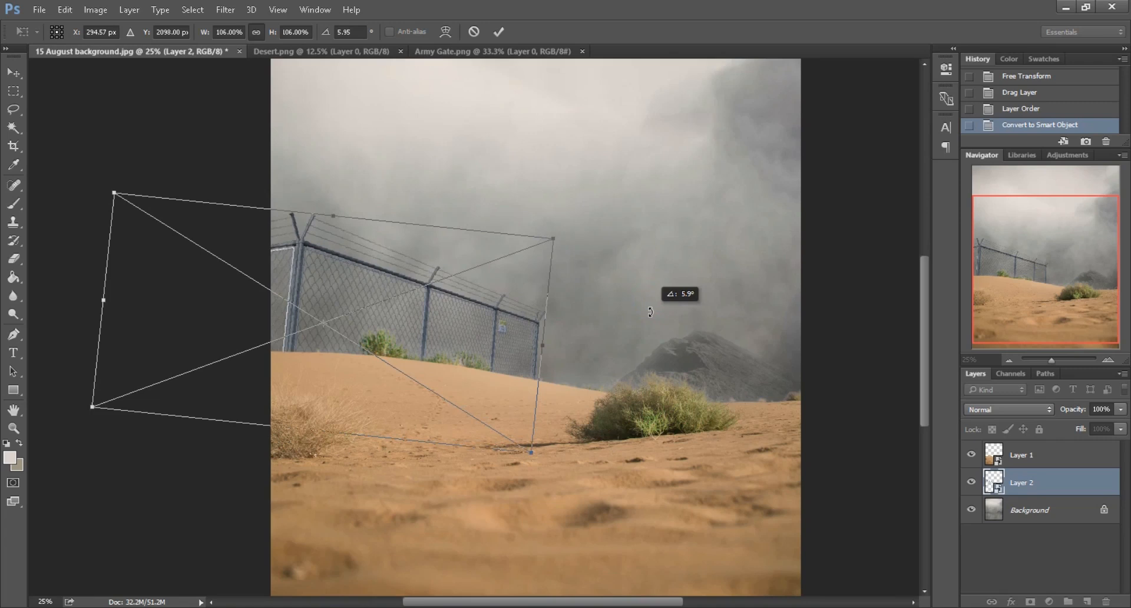
{"action": "left_click", "coordinate": [500, 33]}
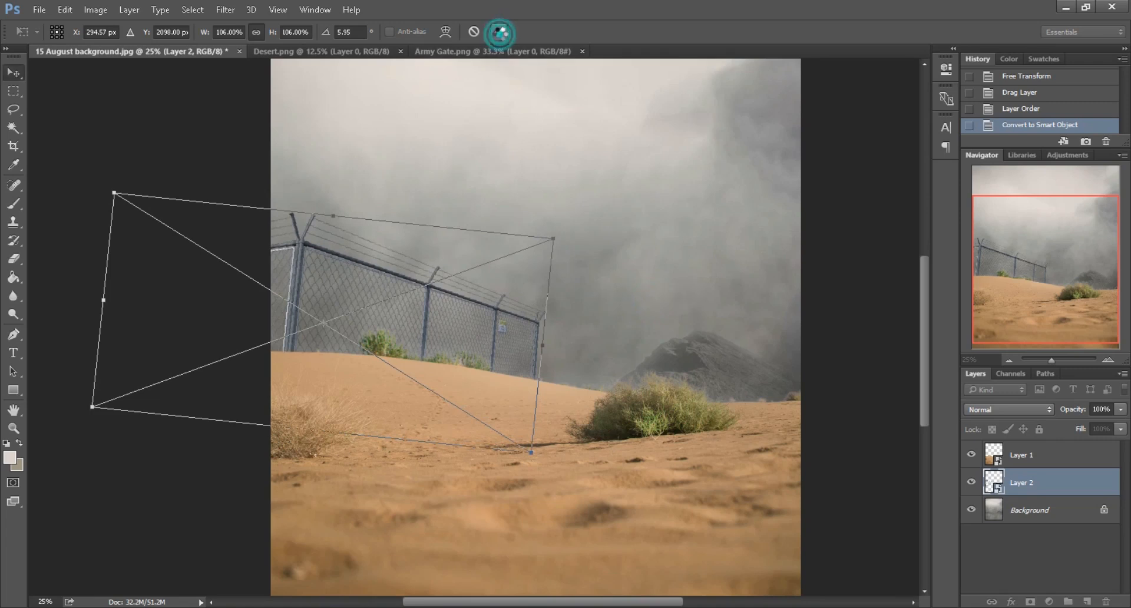
{"action": "left_click_drag", "start_coordinate": [305, 258], "coordinate": [302, 261]}
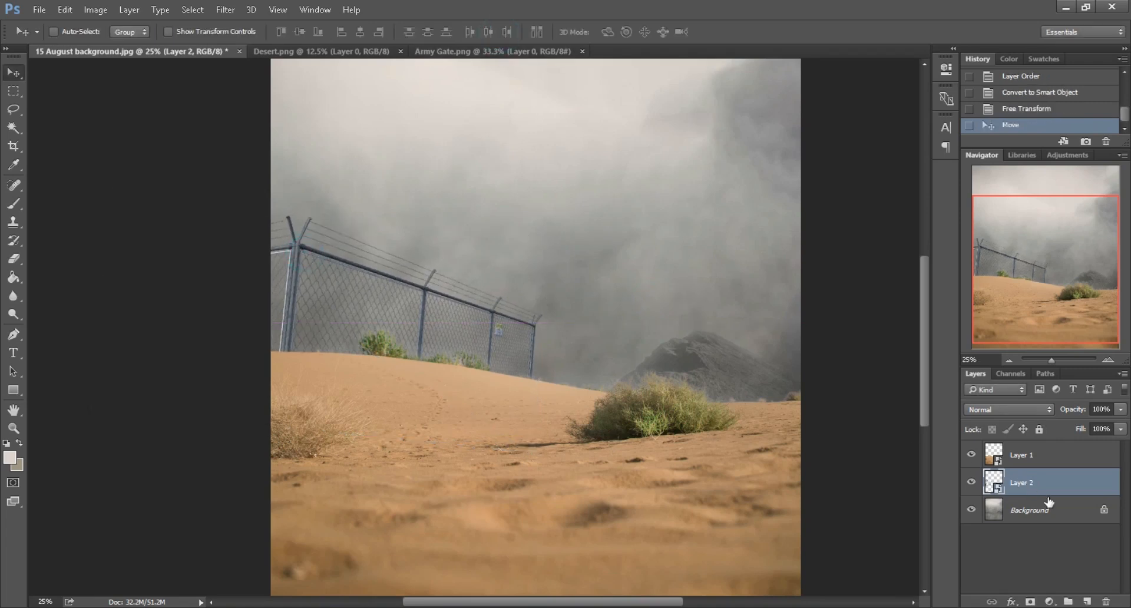
- Duplicate the fence layer, extend the fence down the dune slope with the copy, and stack the copy beneath the original
{"action": "left_click_drag", "start_coordinate": [1077, 490], "coordinate": [1087, 601]}
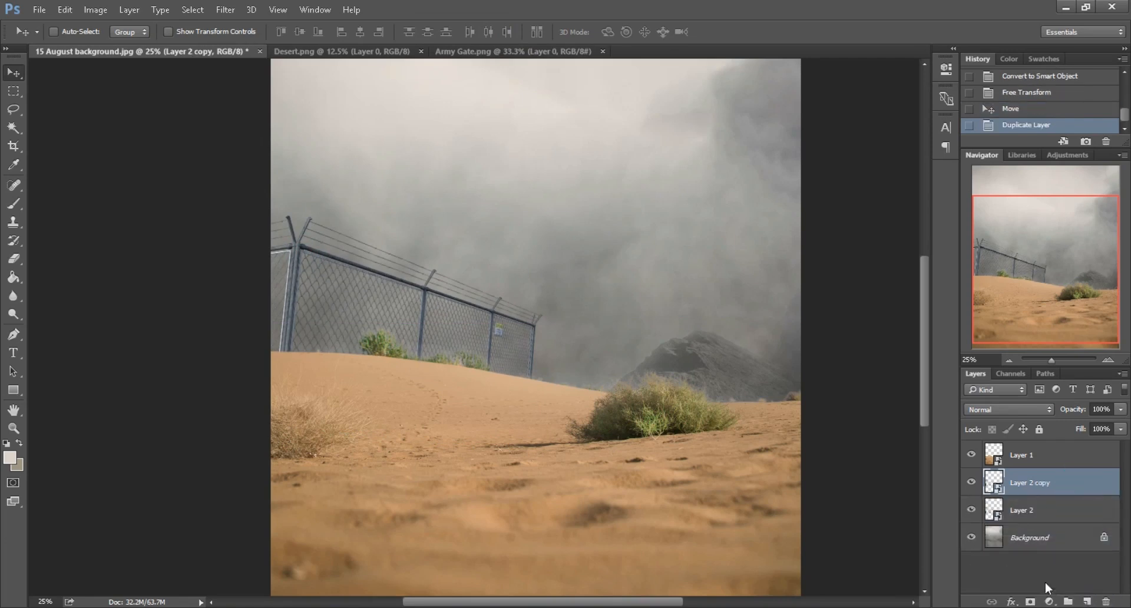
{"action": "left_click_drag", "start_coordinate": [438, 317], "coordinate": [719, 373]}
{"action": "scroll", "coordinate": [660, 320], "scroll_direction": "down", "scroll_amount": 1}
{"action": "left_click_drag", "start_coordinate": [660, 319], "coordinate": [577, 337]}
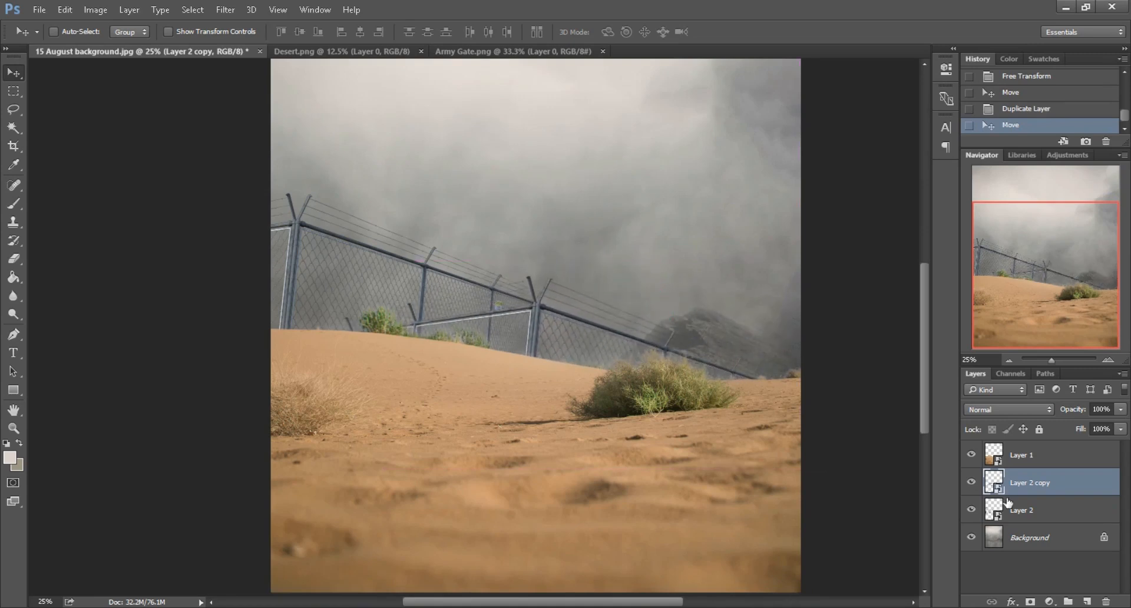
{"action": "scroll", "coordinate": [593, 360], "scroll_direction": "left", "scroll_amount": 3}
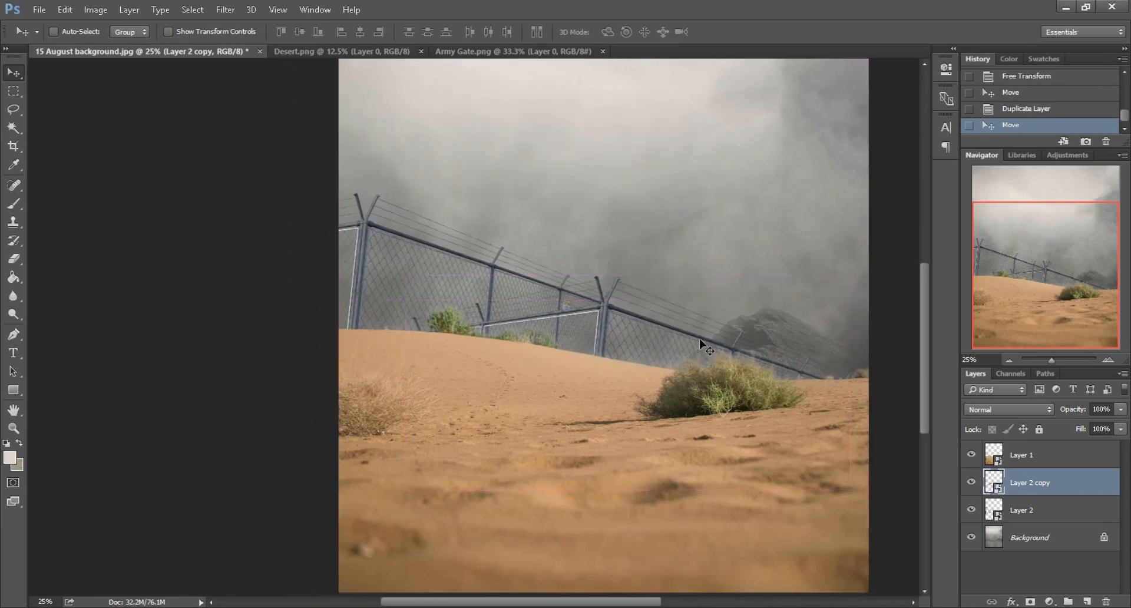
{"action": "scroll", "coordinate": [642, 342], "scroll_direction": "up", "scroll_amount": 2}
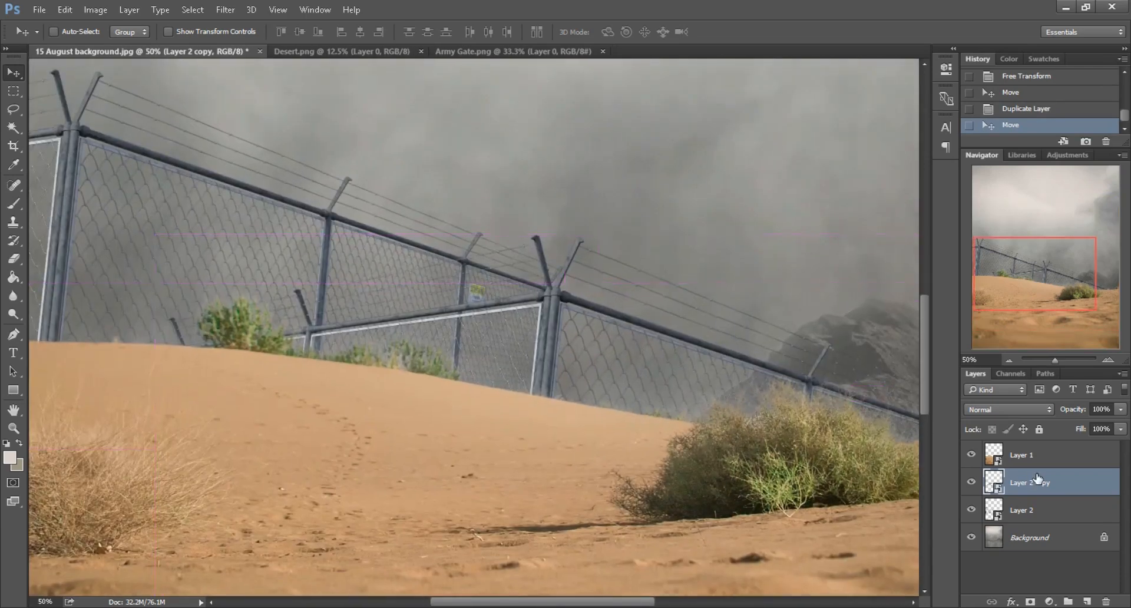
{"action": "left_click_drag", "start_coordinate": [1037, 478], "coordinate": [1032, 522]}
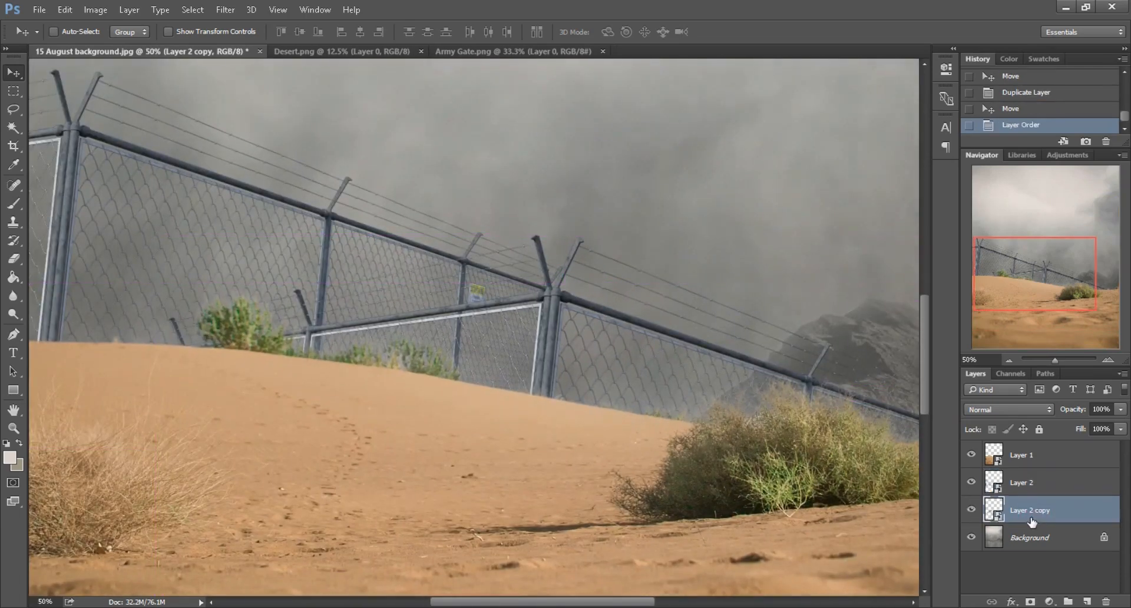
- Add a layer mask to the fence copy and paint out its parts overlapping the original fence in black
{"action": "left_click", "coordinate": [1030, 601]}
{"action": "left_click", "coordinate": [17, 206]}
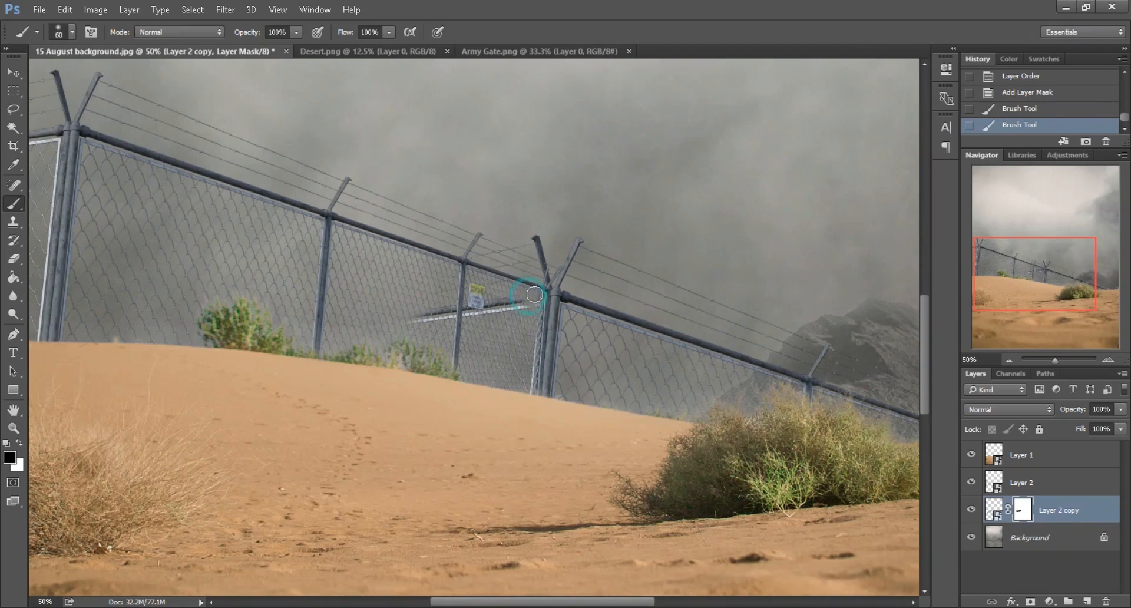
{"action": "left_click_drag", "start_coordinate": [534, 354], "coordinate": [531, 380]}
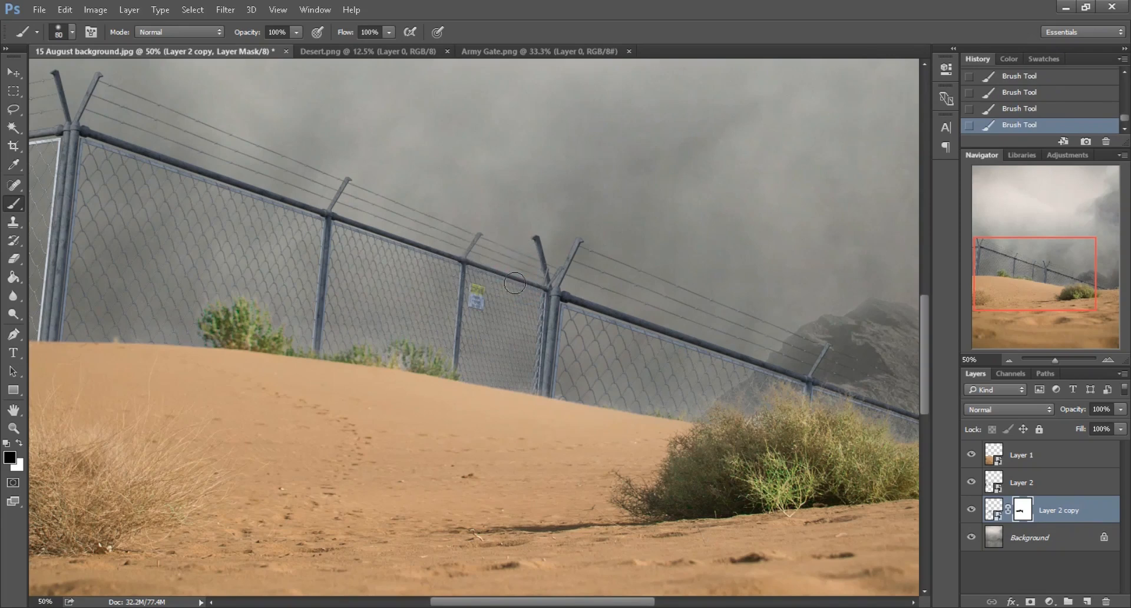
{"action": "left_click", "coordinate": [505, 301]}
{"action": "key", "text": "ctrl+minus"}
{"action": "key", "text": "ctrl+minus"}
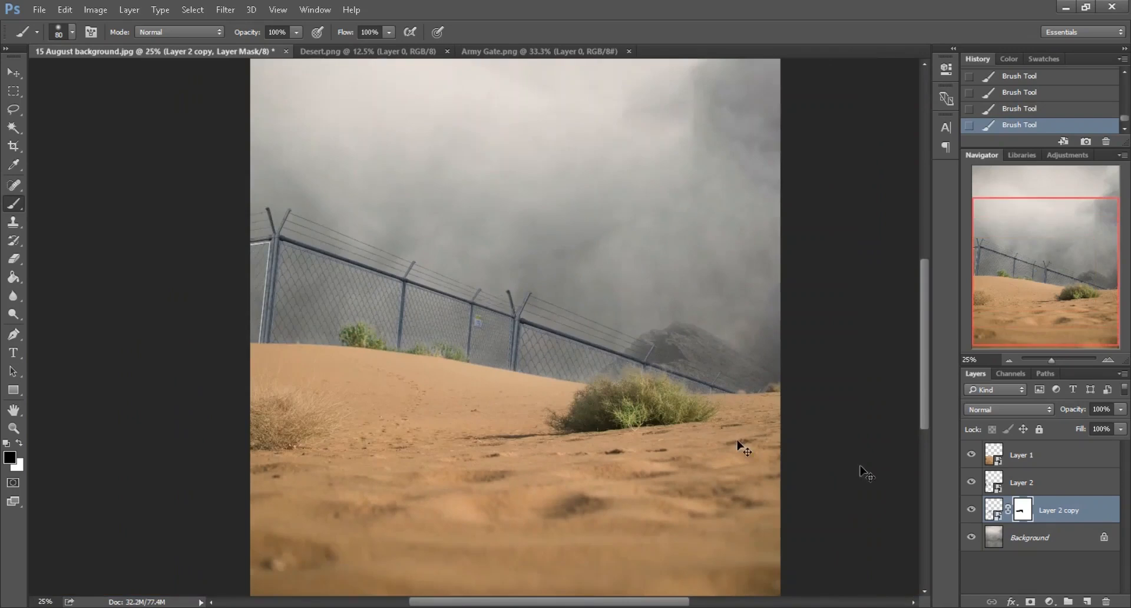
- Lower the fill of the fence copy and set the original fence layer's fill to 68%
{"action": "key", "text": "ctrl+plus"}
{"action": "left_click", "coordinate": [994, 508]}
{"action": "left_click_drag", "start_coordinate": [1084, 430], "coordinate": [1066, 433]}
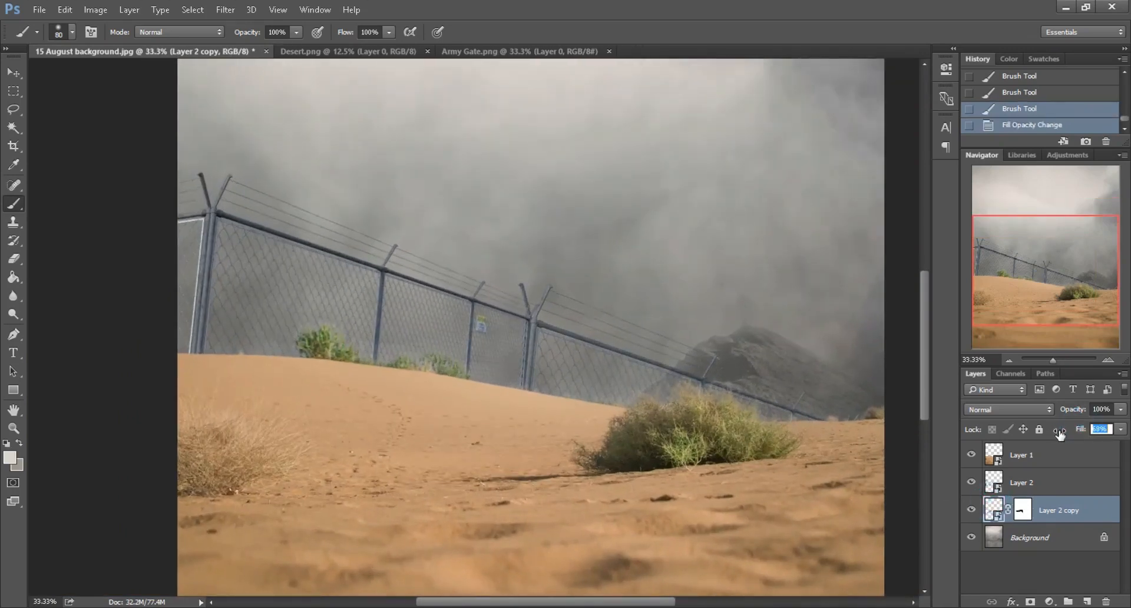
{"action": "left_click", "coordinate": [1043, 475]}
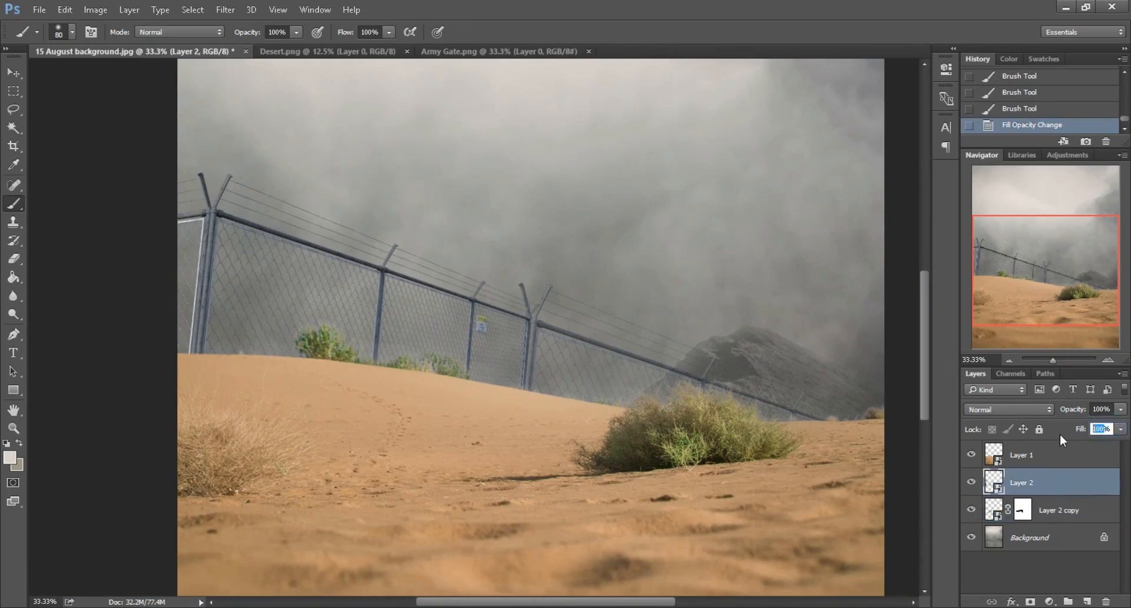
{"action": "type", "text": "68"}
{"action": "key", "text": "Return"}
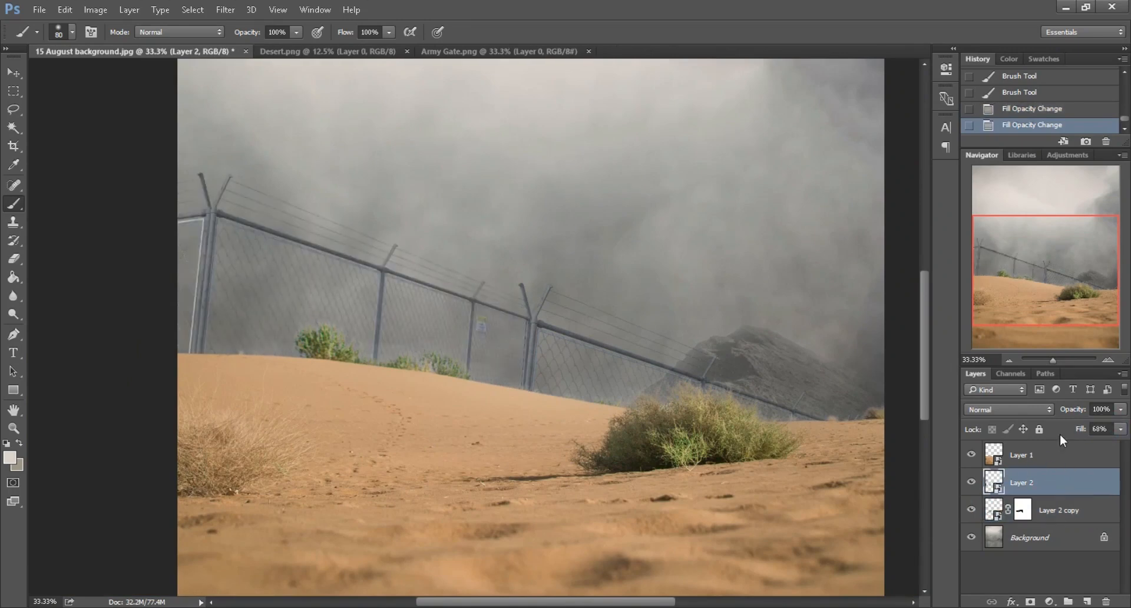
- Switch to the Move tool and close the Army Gate.png and Desert.png documents
{"action": "scroll", "coordinate": [563, 319], "scroll_direction": "down", "scroll_amount": 3}
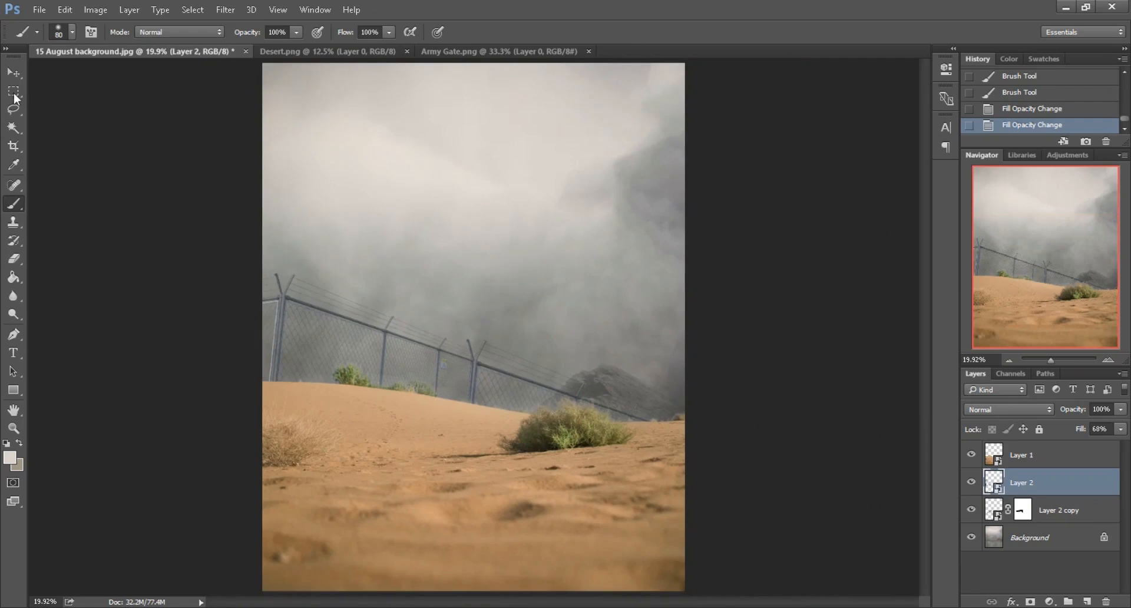
{"action": "left_click", "coordinate": [13, 73]}
{"action": "left_click", "coordinate": [589, 52]}
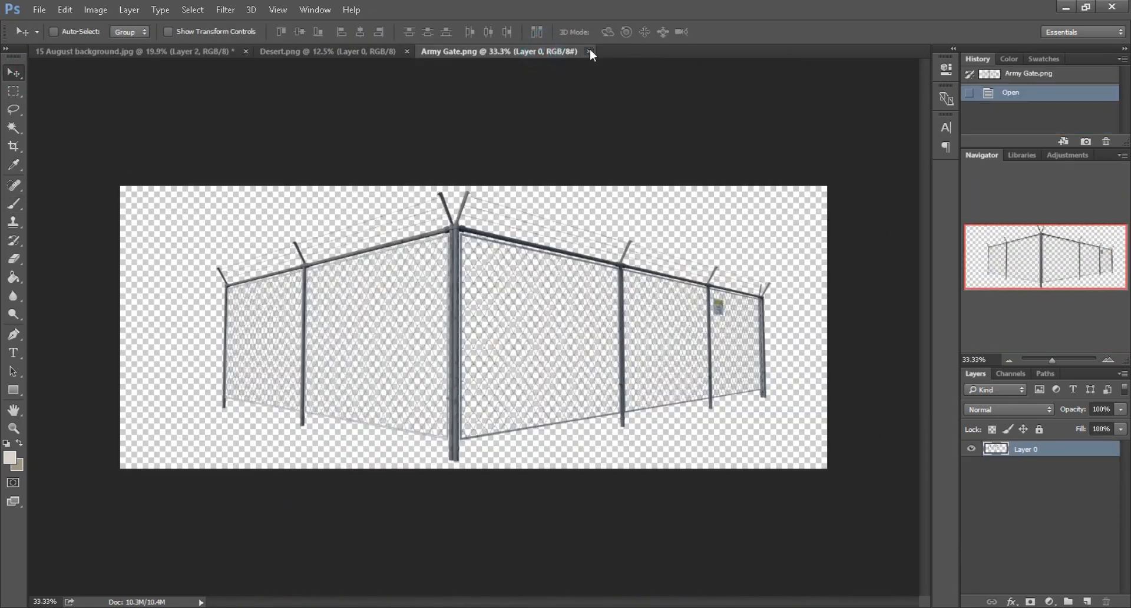
{"action": "left_click", "coordinate": [406, 51]}
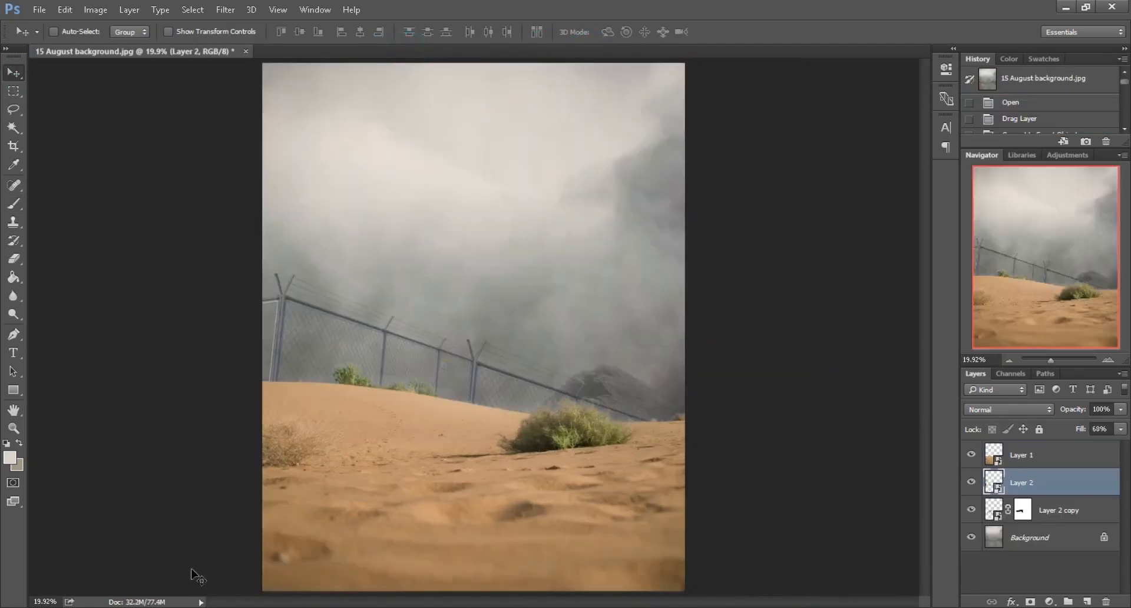
- Bring the man from IMG_1015.png into the composition beneath the desert layer and convert him to a Smart Object
{"action": "key", "text": "alt+Tab"}
{"action": "left_click_drag", "start_coordinate": [557, 97], "coordinate": [601, 52]}
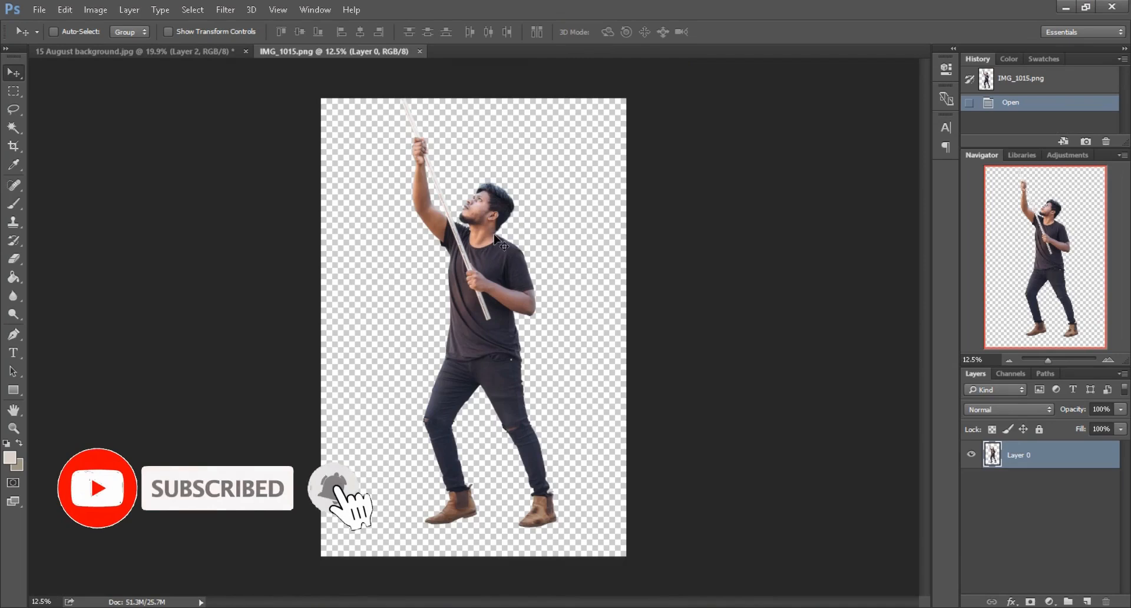
{"action": "left_click_drag", "start_coordinate": [474, 234], "coordinate": [483, 333]}
{"action": "right_click", "coordinate": [1063, 481]}
{"action": "left_click", "coordinate": [840, 239]}
- Scale down the first man so his full figure fits the scene
{"action": "key", "text": "ctrl+minus"}
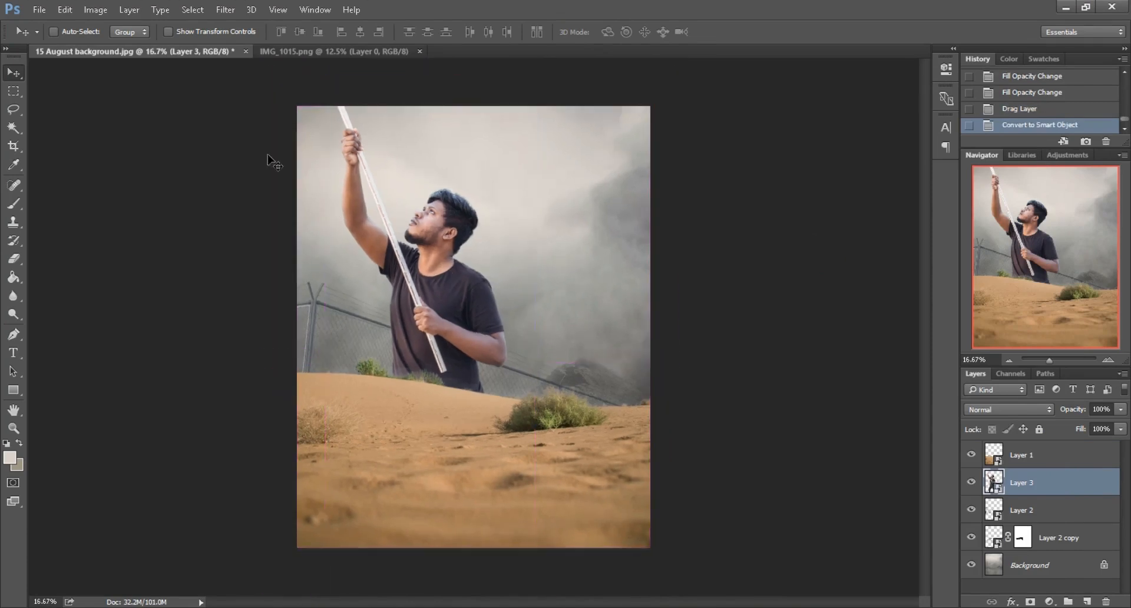
{"action": "left_click", "coordinate": [65, 9]}
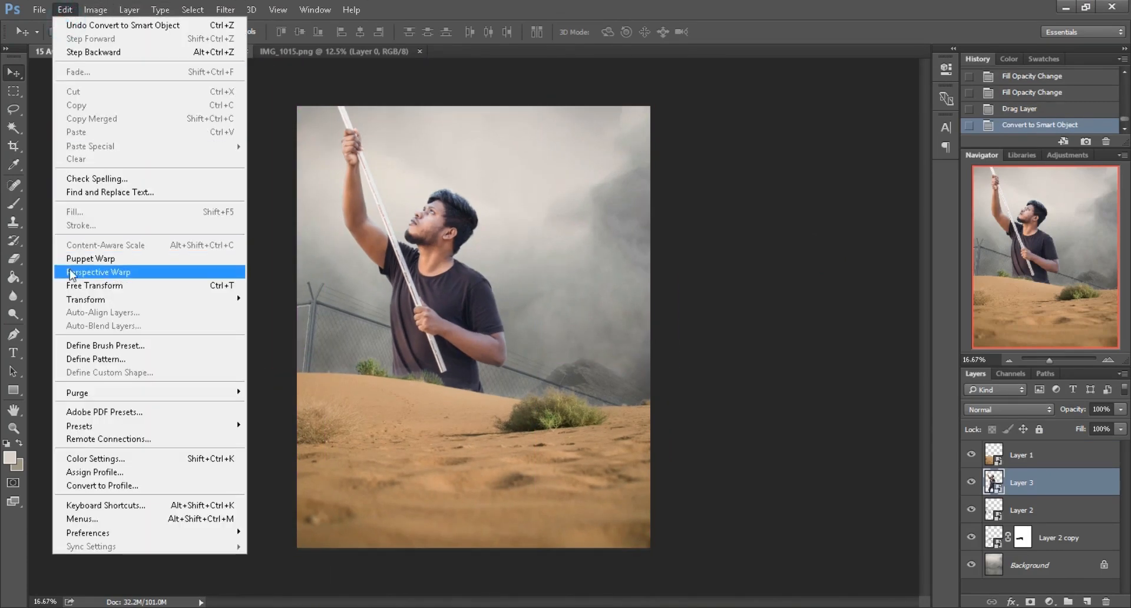
{"action": "left_click", "coordinate": [77, 287]}
{"action": "left_click_drag", "start_coordinate": [270, 34], "coordinate": [233, 34]}
{"action": "key", "text": "ctrl+plus"}
{"action": "key", "text": "Return"}
- Stand the first man behind the dune crest in front of the left fence section and rotate him slightly
{"action": "left_click_drag", "start_coordinate": [506, 345], "coordinate": [412, 227]}
{"action": "scroll", "coordinate": [482, 250], "scroll_direction": "left", "scroll_amount": 1}
{"action": "key", "text": "ctrl+t"}
{"action": "left_click_drag", "start_coordinate": [537, 202], "coordinate": [540, 210]}
{"action": "key", "text": "Return"}
{"action": "key", "text": "ctrl+minus"}
- Add the man from IMG_1016.png beneath the desert layer, scale him down, and place him right of the first man
{"action": "left_click_drag", "start_coordinate": [464, 349], "coordinate": [460, 358]}
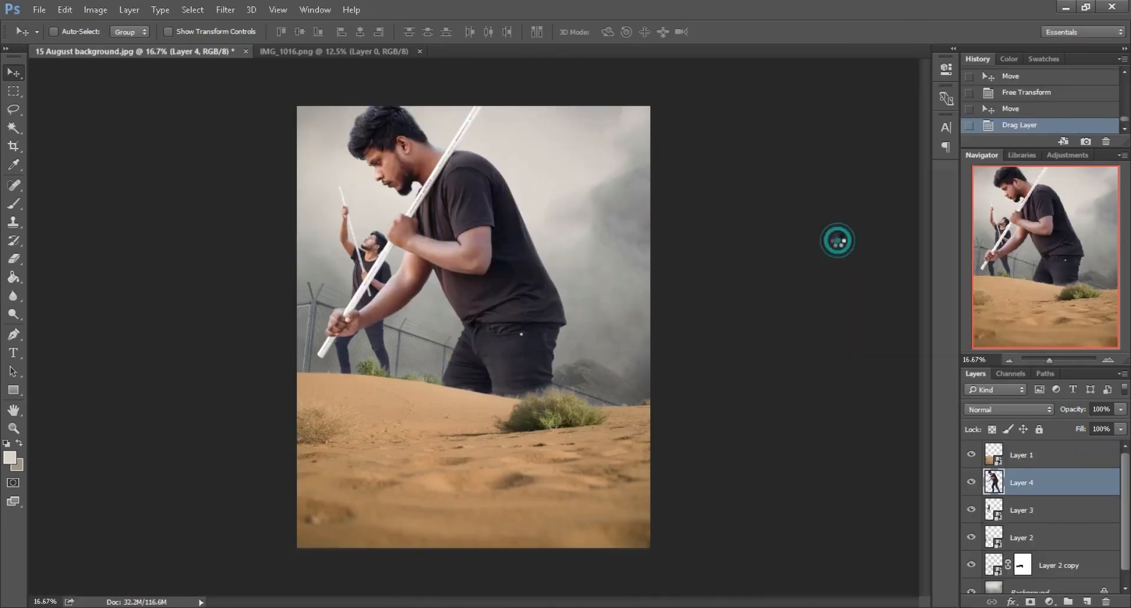
{"action": "left_click", "coordinate": [65, 9]}
{"action": "left_click", "coordinate": [106, 287]}
{"action": "key", "text": "ctrl+plus"}
{"action": "left_click_drag", "start_coordinate": [272, 33], "coordinate": [226, 30]}
{"action": "left_click_drag", "start_coordinate": [586, 264], "coordinate": [631, 283]}
{"action": "key", "text": "Return"}
{"action": "left_click_drag", "start_coordinate": [488, 275], "coordinate": [434, 260]}
- Refine the second man's scale with another Free Transform
{"action": "left_click", "coordinate": [65, 9]}
{"action": "left_click", "coordinate": [106, 286]}
{"action": "left_click_drag", "start_coordinate": [272, 33], "coordinate": [271, 32]}
{"action": "left_click", "coordinate": [498, 32]}
- Scale the man from IMG_1018.png to 33%, rotate him about 7.82°, and stand him behind the dune near the large shrub
{"action": "key", "text": "ctrl+minus"}
{"action": "left_click", "coordinate": [65, 9]}
{"action": "left_click", "coordinate": [106, 286]}
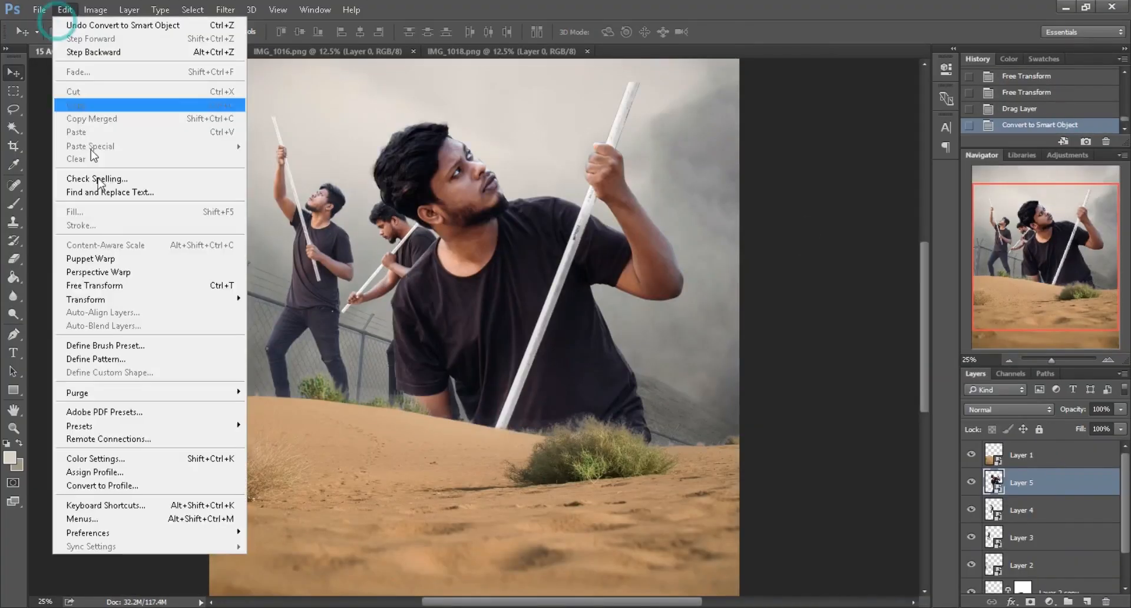
{"action": "left_click", "coordinate": [106, 287]}
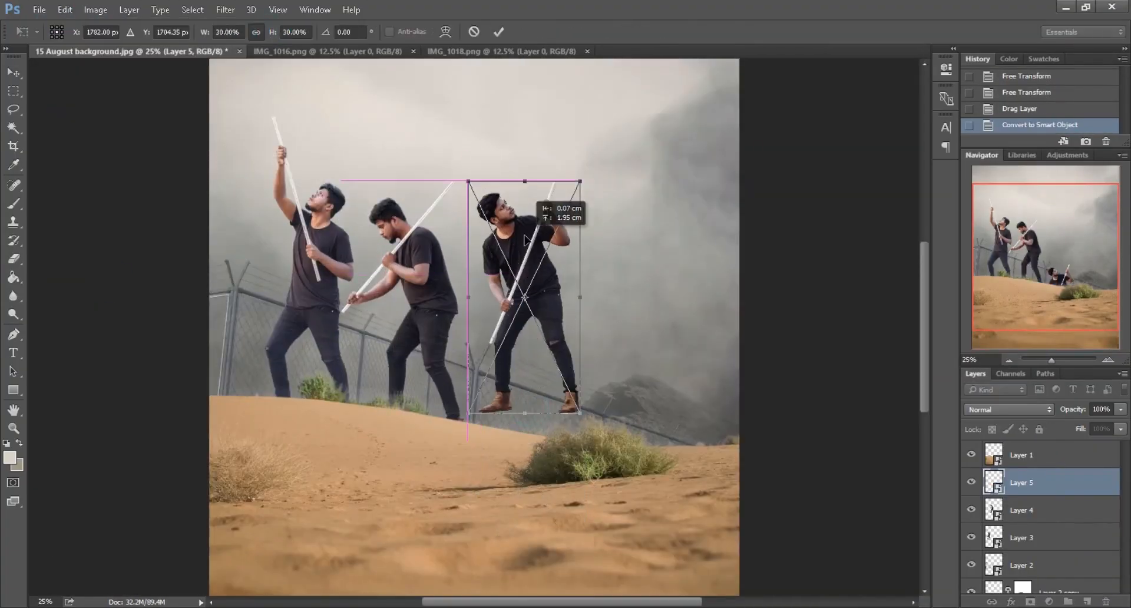
{"action": "left_click_drag", "start_coordinate": [547, 330], "coordinate": [547, 366]}
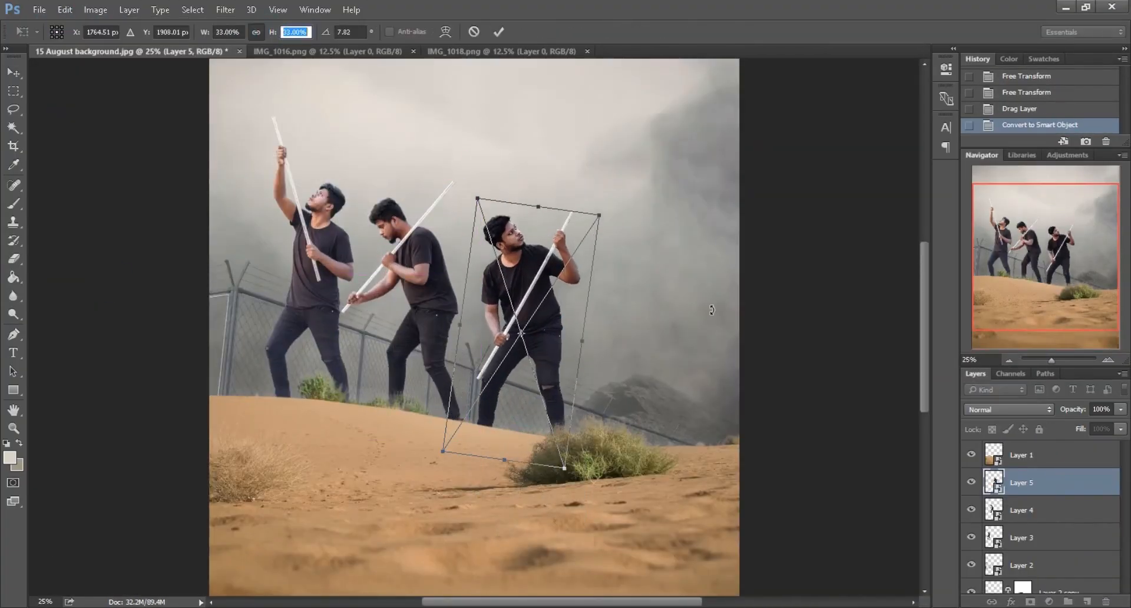
{"action": "key", "text": "Return"}
- Apply a Brightness/Contrast adjustment to the second man's layer, Layer 4
{"action": "key", "text": "ctrl+plus"}
{"action": "scroll", "coordinate": [506, 328], "scroll_direction": "up", "scroll_amount": 1}
{"action": "scroll", "coordinate": [507, 328], "scroll_direction": "left", "scroll_amount": 5}
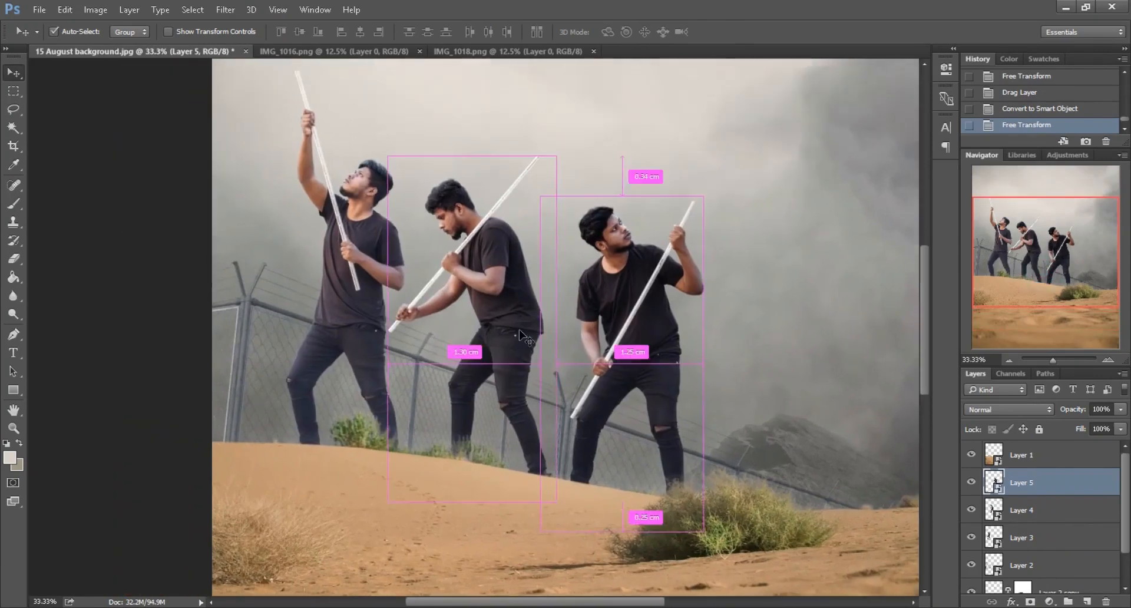
{"action": "scroll", "coordinate": [508, 328], "scroll_direction": "up", "scroll_amount": 1}
{"action": "key", "text": "ctrl+plus"}
{"action": "left_click", "coordinate": [1038, 514]}
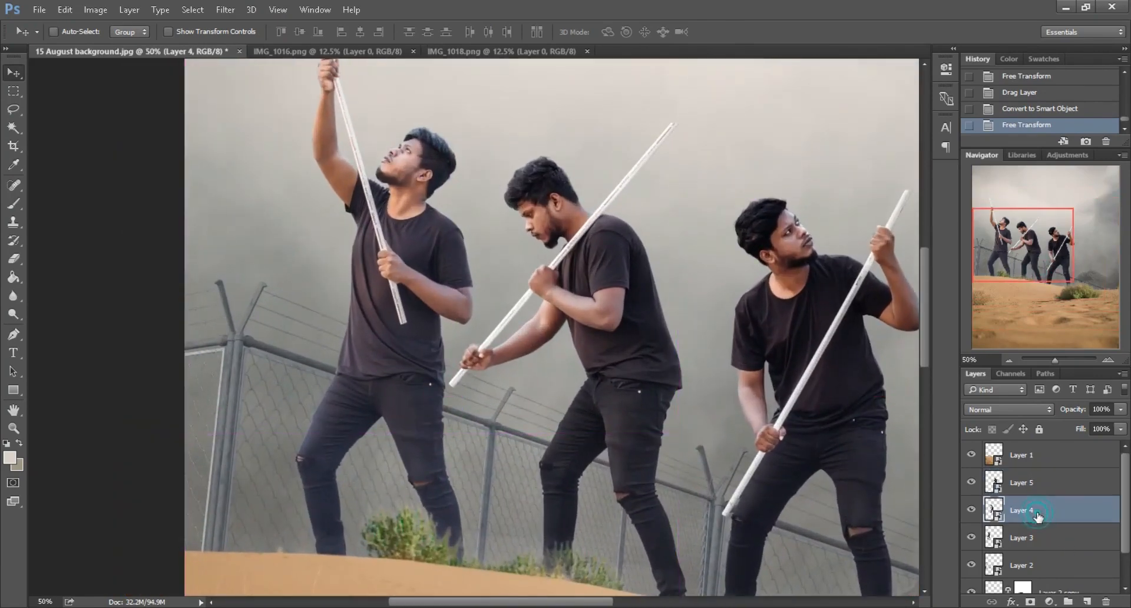
{"action": "left_click", "coordinate": [972, 509]}
{"action": "left_click", "coordinate": [972, 509]}
{"action": "left_click", "coordinate": [103, 11]}
{"action": "mouse_move", "coordinate": [120, 44]}
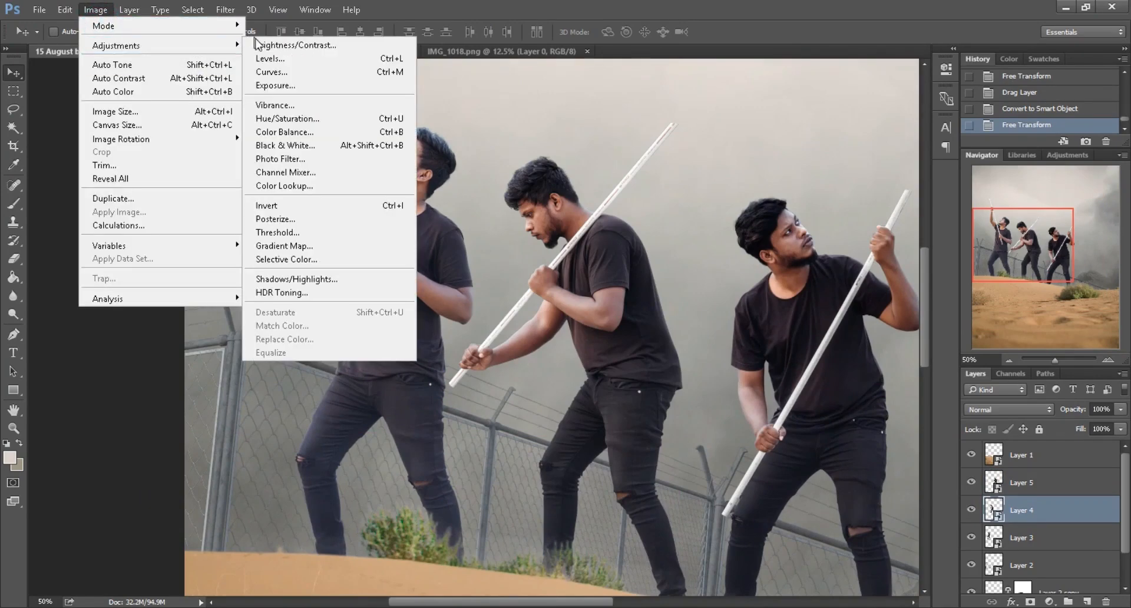
{"action": "left_click", "coordinate": [261, 44]}
{"action": "left_click_drag", "start_coordinate": [592, 175], "coordinate": [314, 217]}
{"action": "left_click_drag", "start_coordinate": [256, 288], "coordinate": [265, 293]}
{"action": "left_click", "coordinate": [355, 236]}
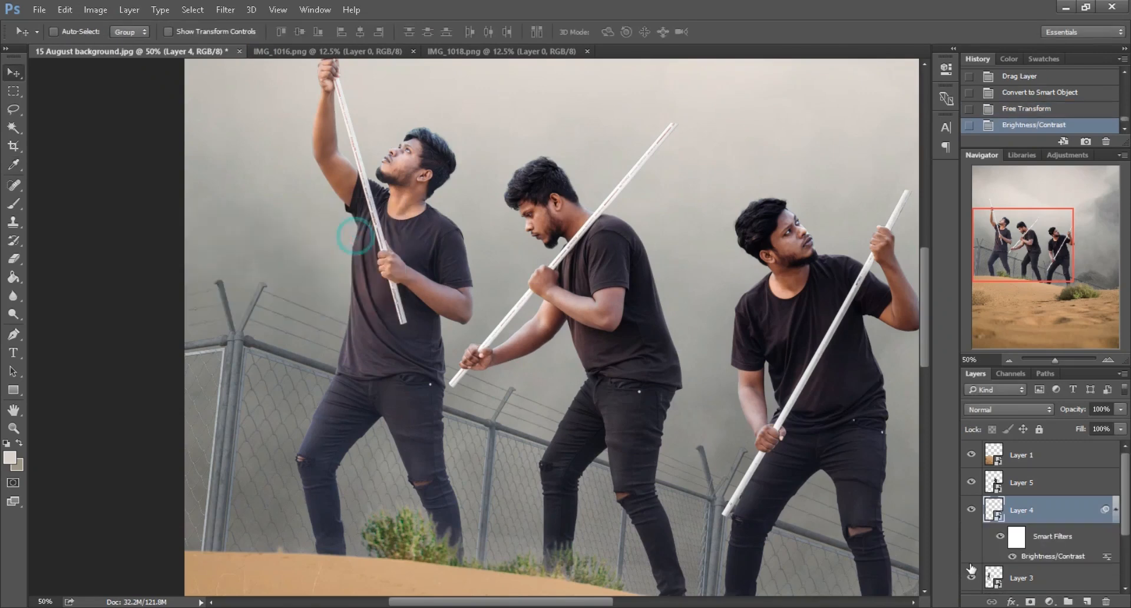
- Apply a Brightness/Contrast adjustment to the first man's layer, Layer 3
{"action": "left_click", "coordinate": [1030, 574]}
{"action": "left_click", "coordinate": [971, 578]}
{"action": "left_click", "coordinate": [972, 578]}
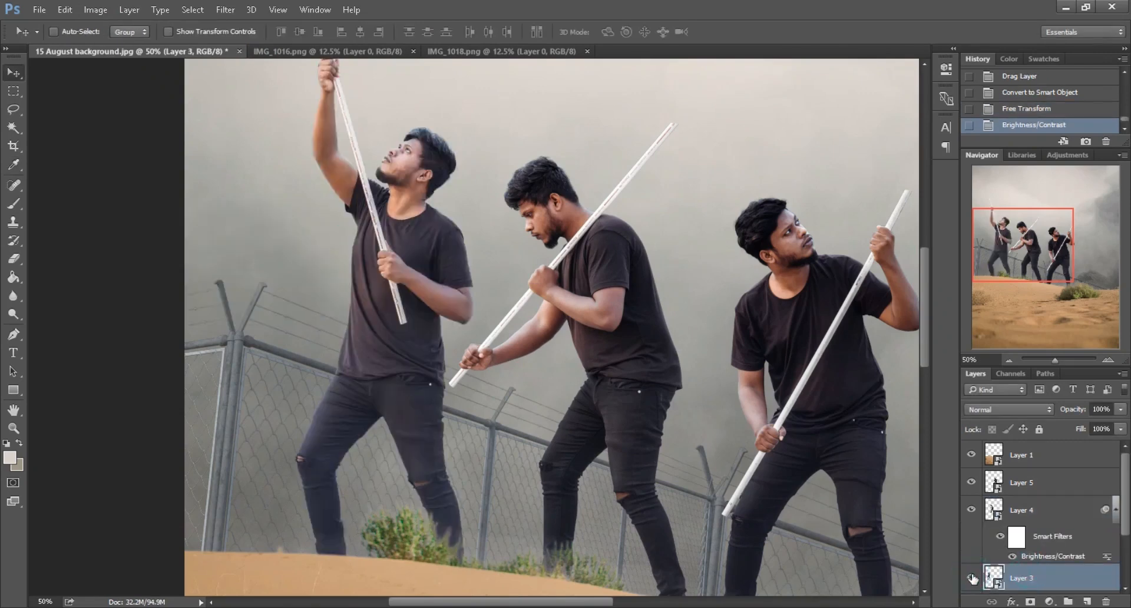
{"action": "left_click", "coordinate": [96, 10]}
{"action": "mouse_move", "coordinate": [148, 43]}
{"action": "left_click", "coordinate": [277, 42]}
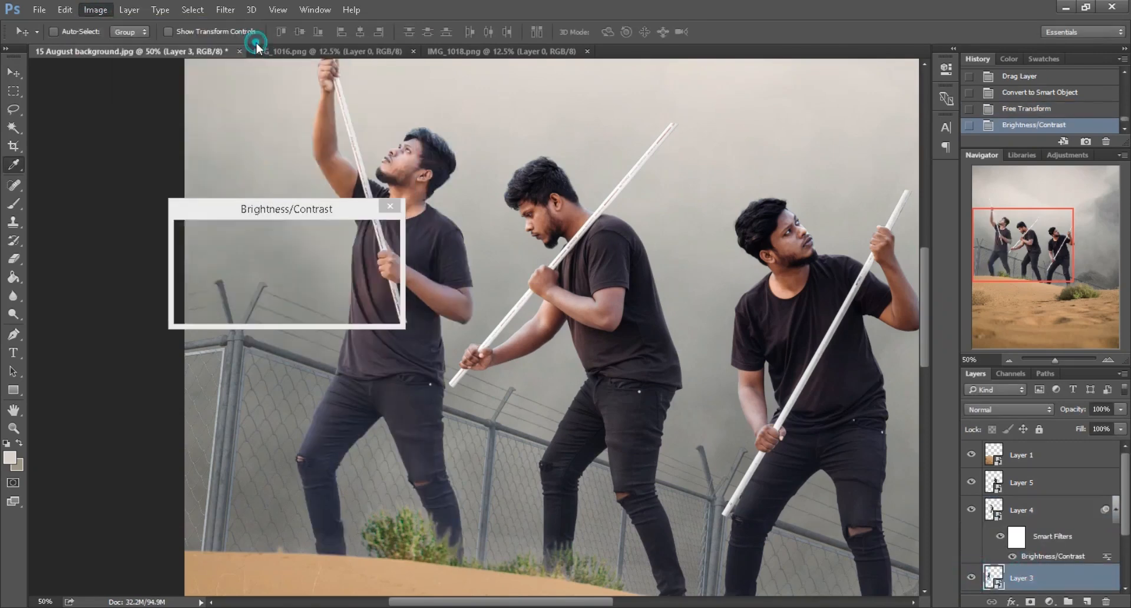
{"action": "left_click_drag", "start_coordinate": [272, 285], "coordinate": [283, 287]}
{"action": "left_click", "coordinate": [361, 235]}
{"action": "key", "text": "v"}
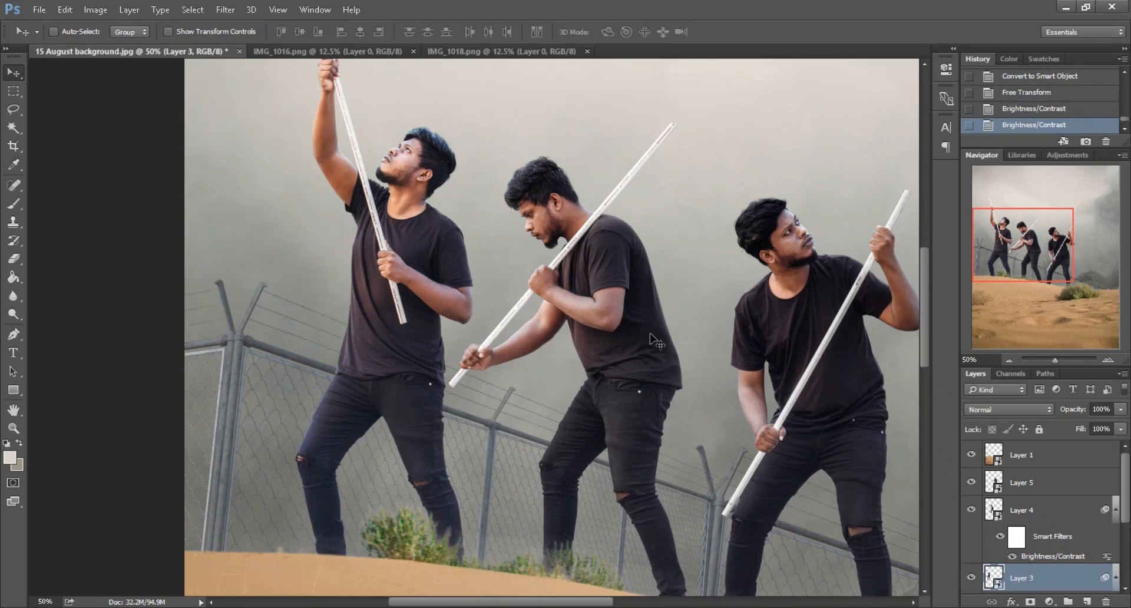
- Close the IMG_1018.png and IMG_1016.png documents, keeping only the composite open
{"action": "key", "text": "ctrl+minus"}
{"action": "key", "text": "ctrl+minus"}
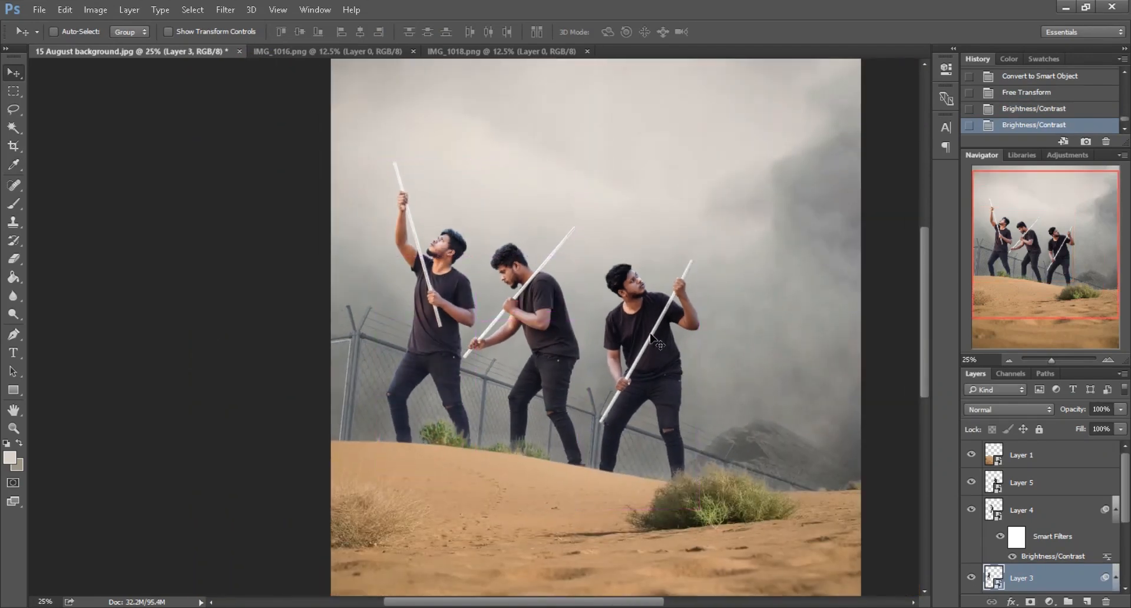
{"action": "scroll", "coordinate": [651, 334], "scroll_direction": "down", "scroll_amount": 2}
{"action": "scroll", "coordinate": [613, 360], "scroll_direction": "left", "scroll_amount": 3}
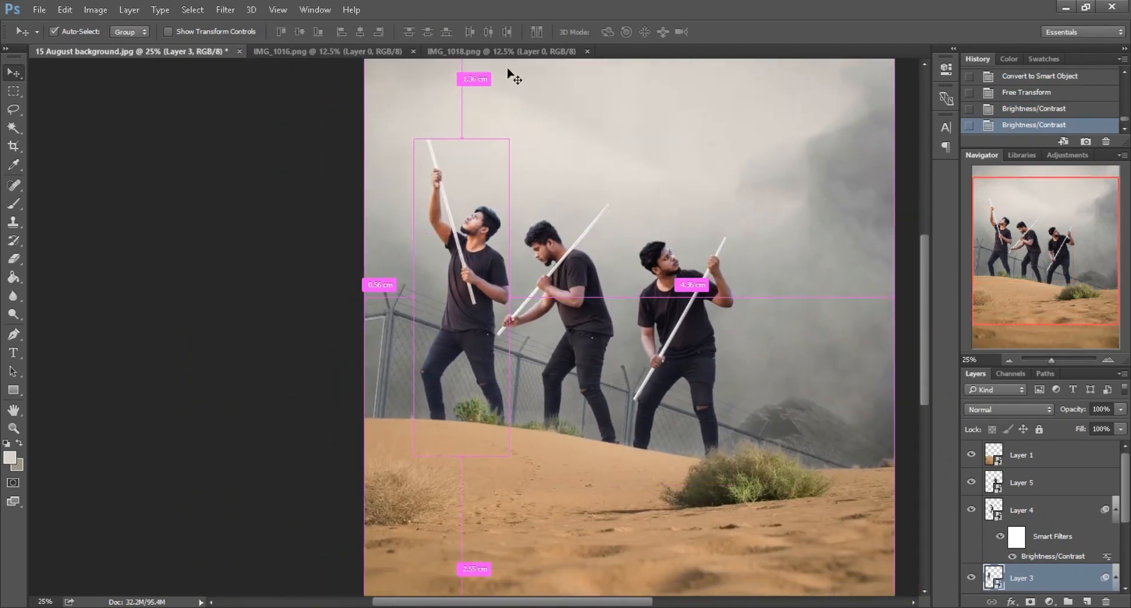
{"action": "key", "text": "ctrl+minus"}
{"action": "left_click", "coordinate": [514, 52]}
{"action": "left_click", "coordinate": [594, 51]}
{"action": "left_click", "coordinate": [412, 51]}
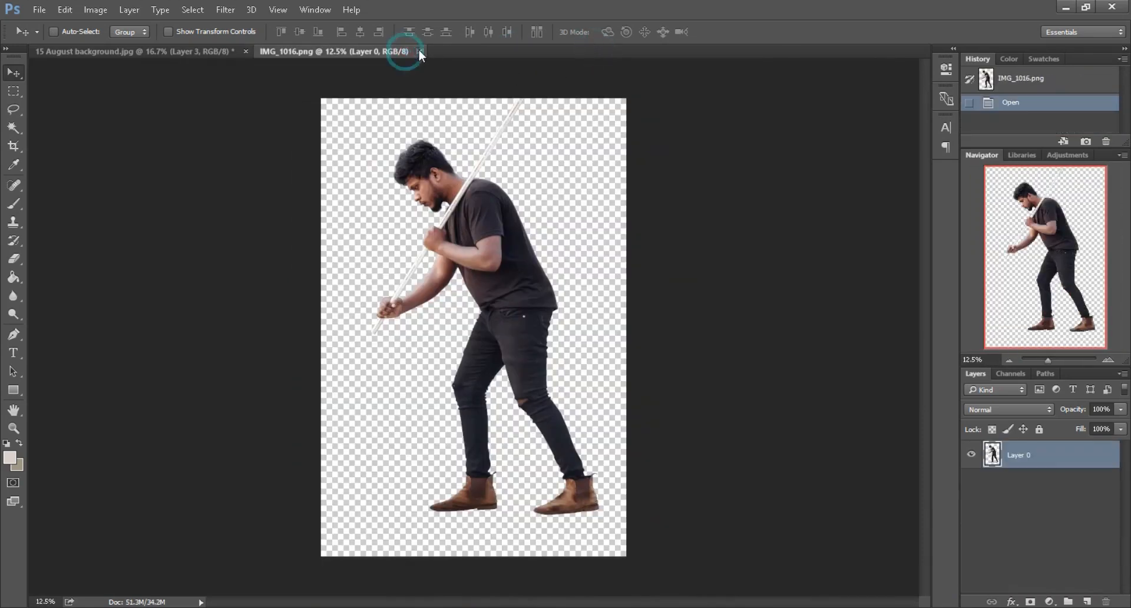
{"action": "left_click", "coordinate": [421, 51]}
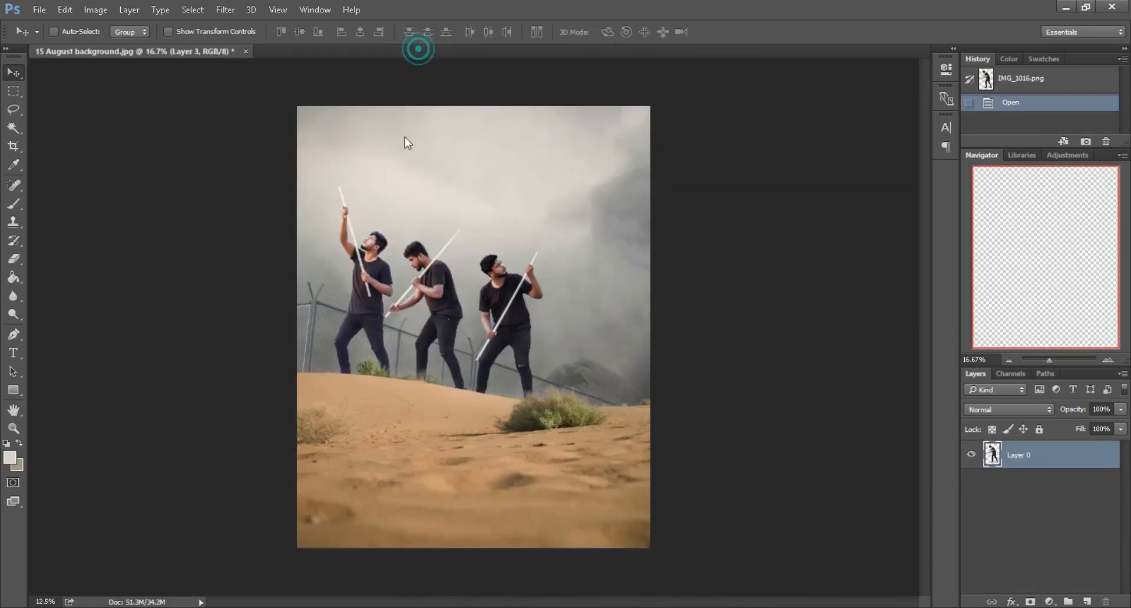
- Add the flag from Orange Flag.png to the composite above the first man and convert its layer to a Smart Object
{"action": "key", "text": "alt+Tab"}
{"action": "left_click_drag", "start_coordinate": [914, 136], "coordinate": [670, 49]}
{"action": "left_click_drag", "start_coordinate": [298, 222], "coordinate": [392, 223]}
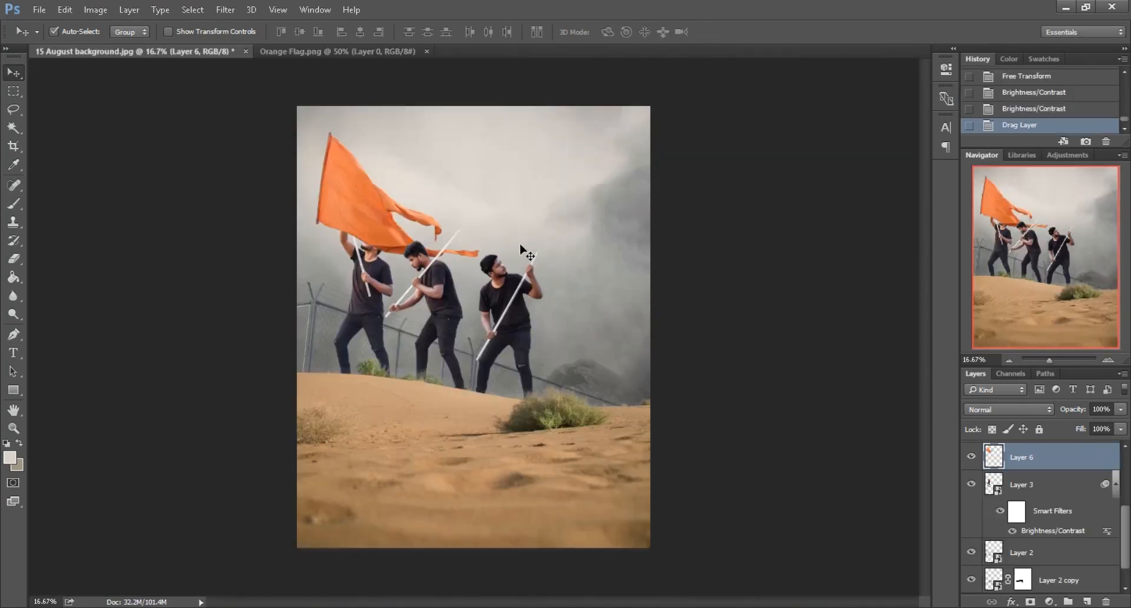
{"action": "key", "text": "ctrl+plus"}
{"action": "key", "text": "ctrl+plus"}
{"action": "left_click_drag", "start_coordinate": [1015, 284], "coordinate": [996, 251]}
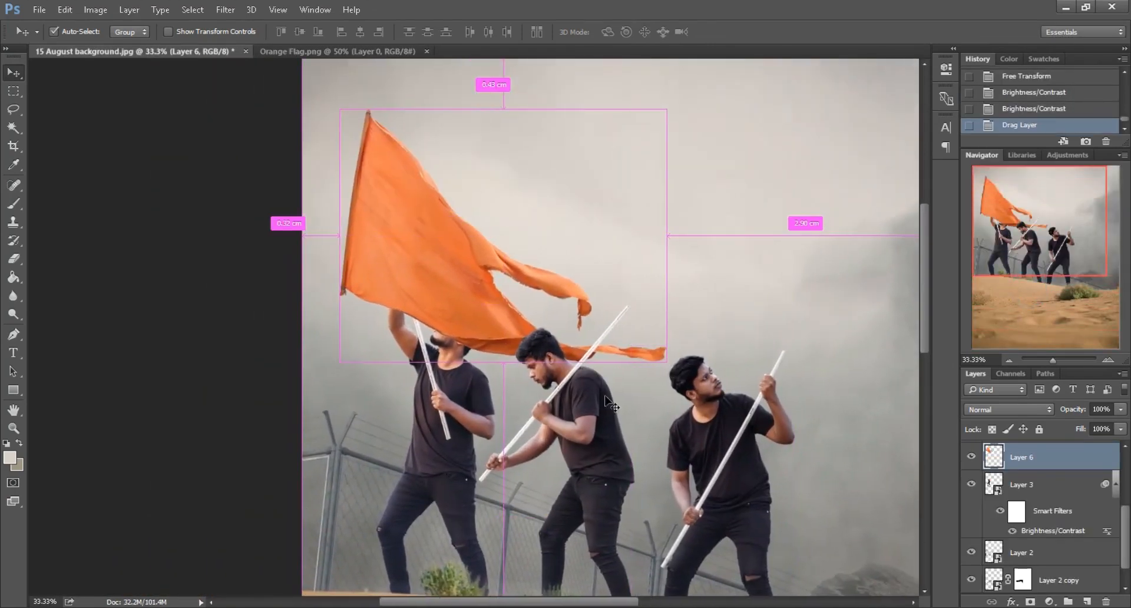
{"action": "right_click", "coordinate": [1061, 455]}
{"action": "left_click", "coordinate": [845, 239]}
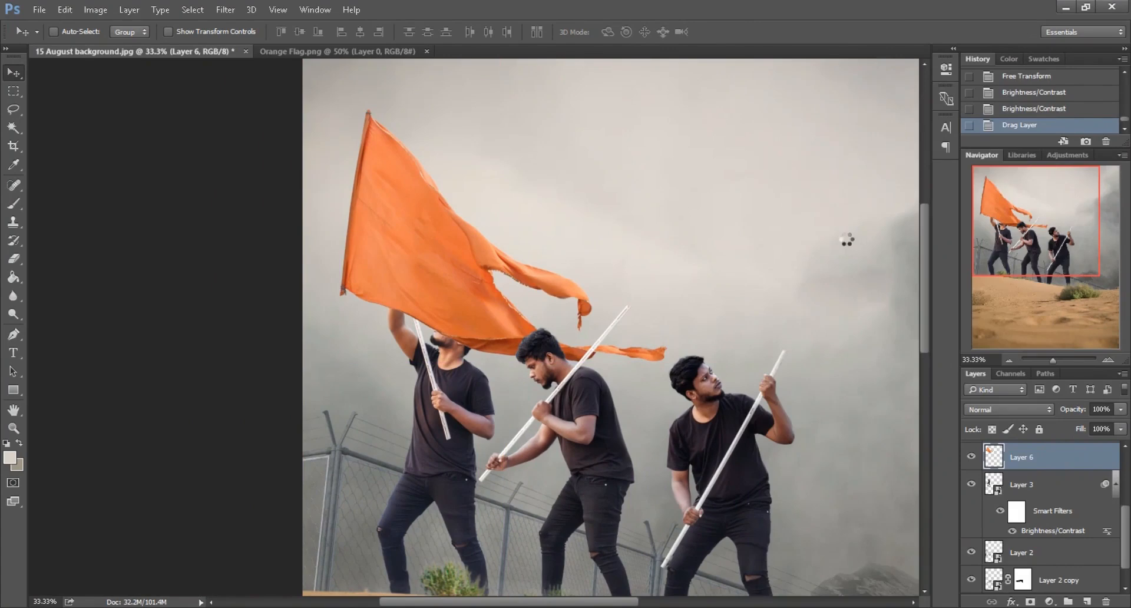
{"action": "key", "text": "ctrl+plus"}
- Rotate the orange flag counterclockwise and scale it down slightly to line its pole edge up with the first man's pole
{"action": "left_click", "coordinate": [64, 9]}
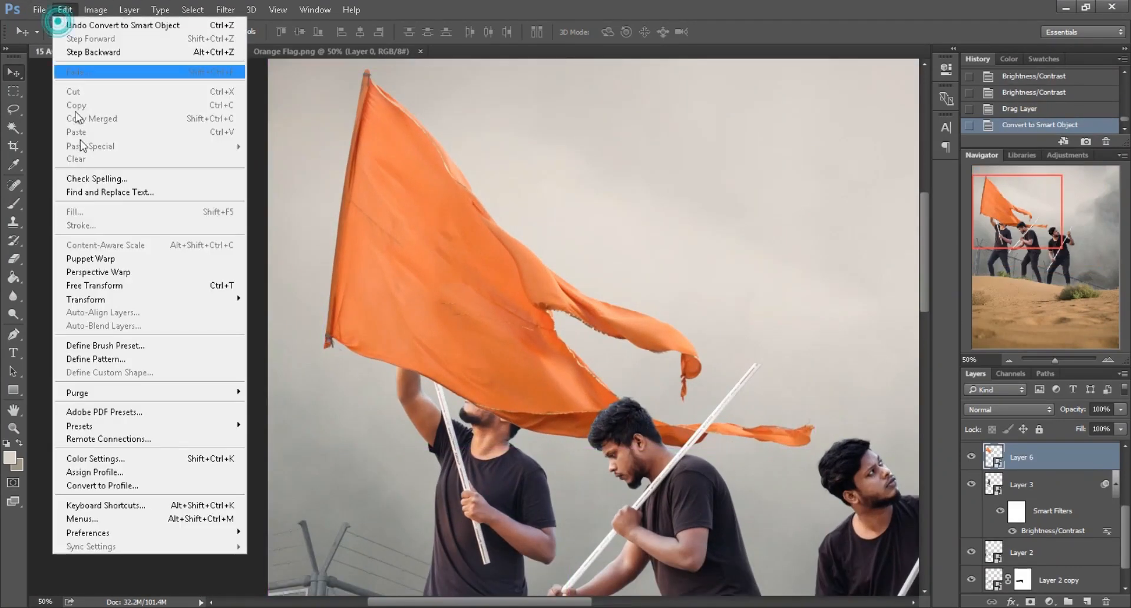
{"action": "left_click", "coordinate": [96, 284]}
{"action": "left_click_drag", "start_coordinate": [853, 250], "coordinate": [842, 159]}
{"action": "left_click_drag", "start_coordinate": [535, 276], "coordinate": [495, 479]}
{"action": "left_click_drag", "start_coordinate": [495, 479], "coordinate": [581, 339]}
{"action": "left_click_drag", "start_coordinate": [316, 407], "coordinate": [324, 424]}
{"action": "left_click_drag", "start_coordinate": [480, 355], "coordinate": [449, 335]}
{"action": "left_click", "coordinate": [255, 32]}
{"action": "double_click", "coordinate": [296, 33]}
{"action": "key", "text": "Down"}
{"action": "key", "text": "Down"}
{"action": "key", "text": "Down"}
{"action": "key", "text": "Down"}
{"action": "key", "text": "Down"}
{"action": "key", "text": "Down"}
{"action": "key", "text": "Down"}
{"action": "left_click", "coordinate": [498, 32]}
- Move the orange flag so the lower end of its pole edge meets the tip of the first man's pole
{"action": "key", "text": "ctrl+plus"}
{"action": "left_click_drag", "start_coordinate": [426, 381], "coordinate": [511, 296]}
{"action": "key", "text": "ctrl+plus"}
{"action": "key", "text": "ctrl+minus"}
{"action": "key", "text": "ctrl+minus"}
{"action": "key", "text": "ctrl+minus"}
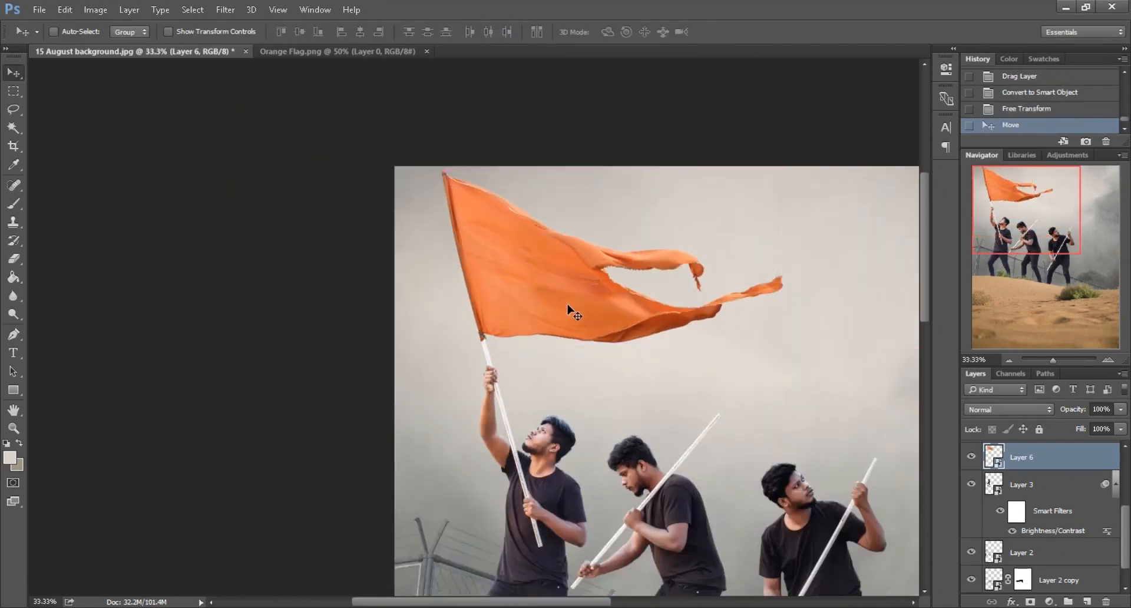
- Close the Orange Flag.png document
{"action": "left_click_drag", "start_coordinate": [698, 394], "coordinate": [546, 303]}
{"action": "left_click", "coordinate": [392, 50]}
{"action": "left_click", "coordinate": [426, 51]}
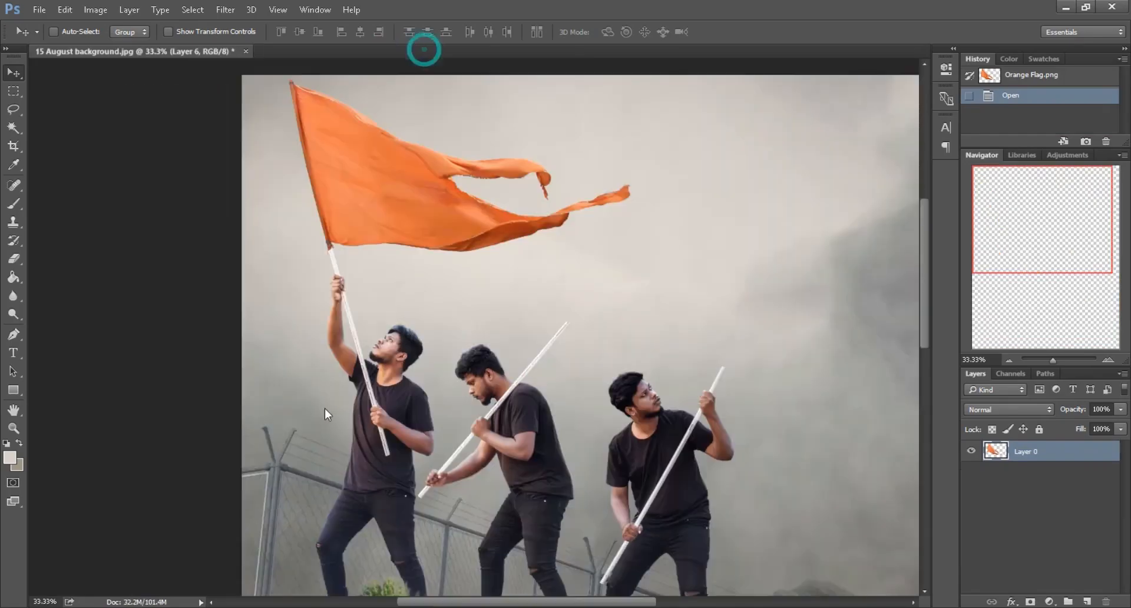
- Add the flag from White Flag.png to the composite beside the second man's pole and convert its layer to a Smart Object
{"action": "left_click", "coordinate": [179, 607]}
{"action": "left_click", "coordinate": [637, 324]}
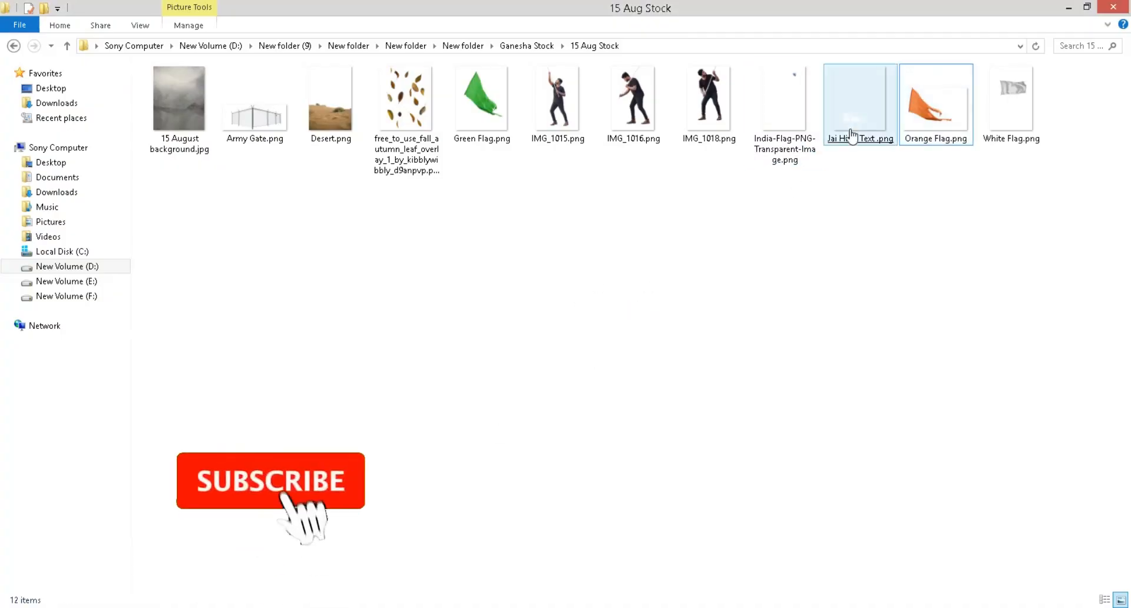
{"action": "left_click_drag", "start_coordinate": [1008, 129], "coordinate": [744, 45]}
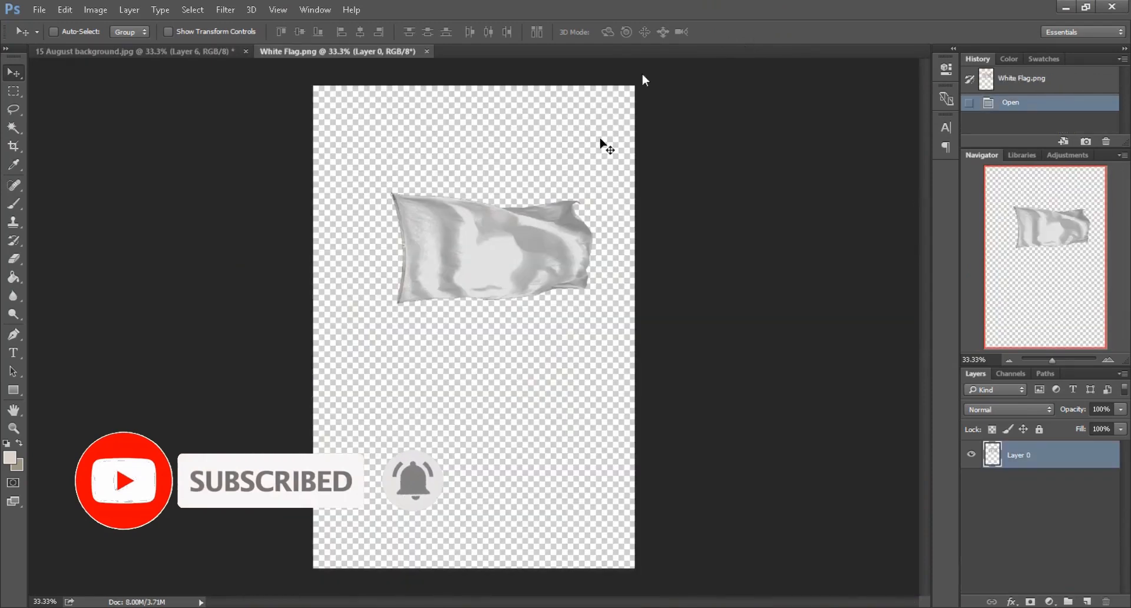
{"action": "left_click_drag", "start_coordinate": [393, 226], "coordinate": [471, 293]}
{"action": "key", "text": "ctrl+plus"}
{"action": "right_click", "coordinate": [1055, 457]}
{"action": "left_click", "coordinate": [828, 242]}
{"action": "key", "text": "ctrl+plus"}
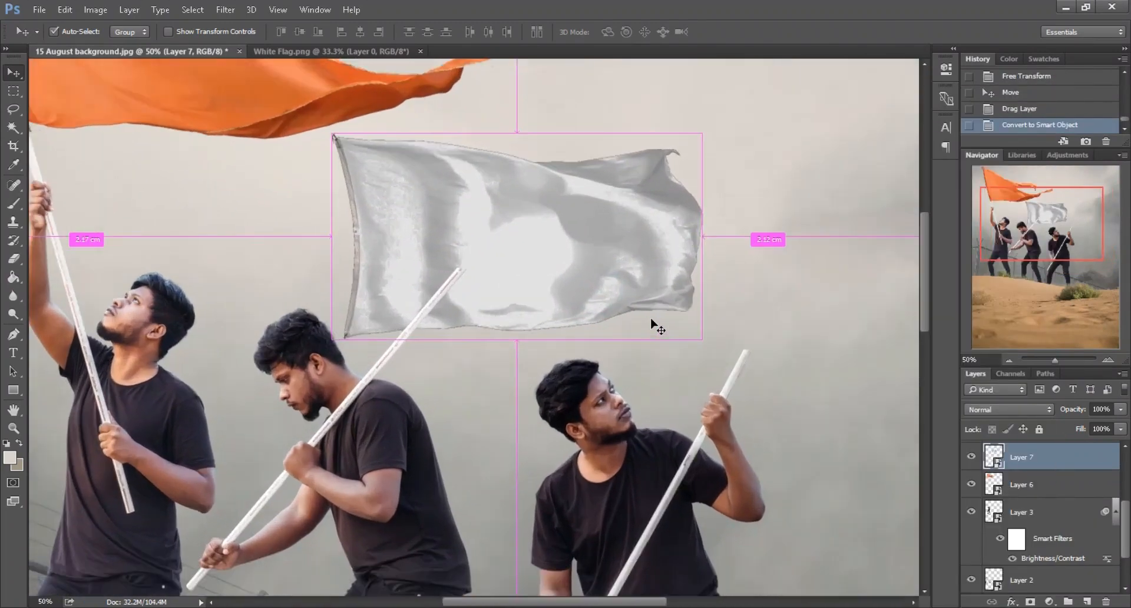
- Rotate the white flag about 25.9° with Free Transform and place its lower corner at the second man's pole tip
{"action": "left_click", "coordinate": [65, 9]}
{"action": "left_click", "coordinate": [95, 285]}
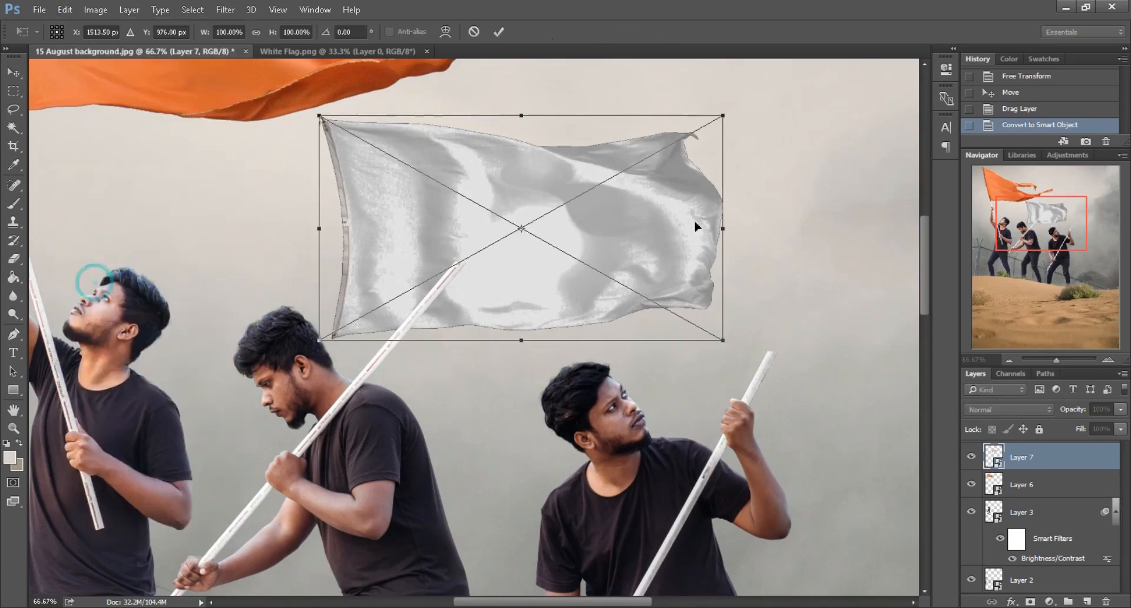
{"action": "left_click_drag", "start_coordinate": [786, 177], "coordinate": [787, 294]}
{"action": "left_click_drag", "start_coordinate": [787, 296], "coordinate": [785, 301]}
{"action": "left_click_drag", "start_coordinate": [678, 298], "coordinate": [805, 351]}
{"action": "left_click_drag", "start_coordinate": [641, 316], "coordinate": [641, 317]}
{"action": "scroll", "coordinate": [636, 316], "scroll_direction": "left", "scroll_amount": 3}
{"action": "scroll", "coordinate": [635, 314], "scroll_direction": "up", "scroll_amount": 3}
- Warp the white flag so its pole edge runs in line with the second man's pole
{"action": "left_click", "coordinate": [446, 32]}
{"action": "scroll", "coordinate": [678, 151], "scroll_direction": "up", "scroll_amount": 3}
{"action": "left_click_drag", "start_coordinate": [594, 99], "coordinate": [712, 104]}
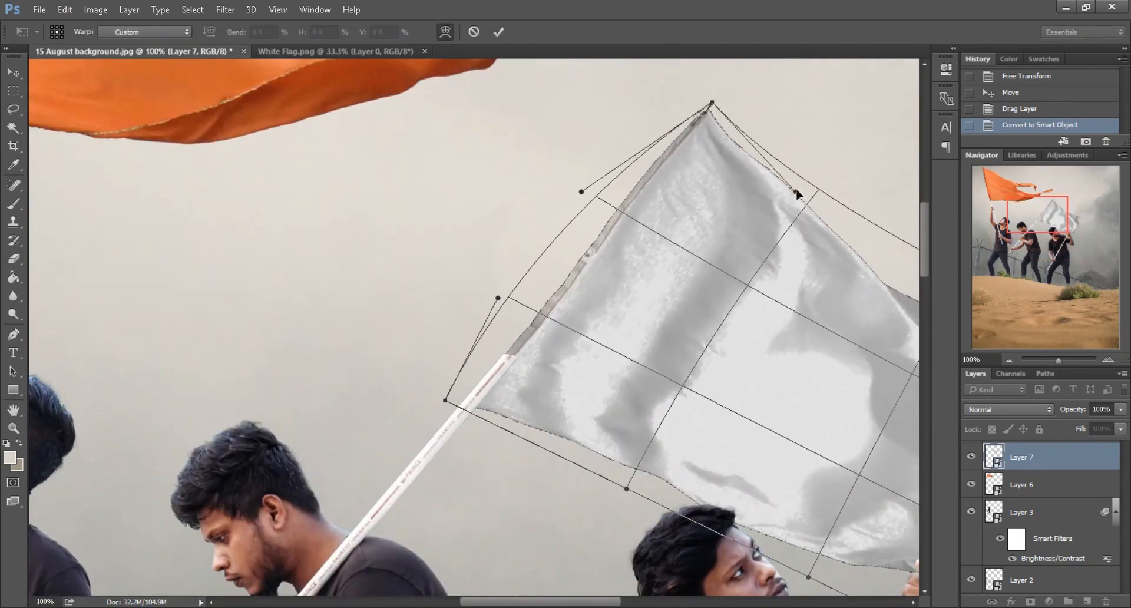
{"action": "left_click_drag", "start_coordinate": [794, 190], "coordinate": [907, 214]}
{"action": "left_click_drag", "start_coordinate": [712, 104], "coordinate": [722, 104]}
{"action": "mouse_move", "coordinate": [575, 325]}
{"action": "left_mouse_down"}
{"action": "mouse_move", "coordinate": [591, 332]}
{"action": "mouse_move", "coordinate": [580, 328]}
{"action": "left_mouse_up"}
{"action": "key", "text": "Return"}
{"action": "scroll", "coordinate": [746, 191], "scroll_direction": "down", "scroll_amount": 2}
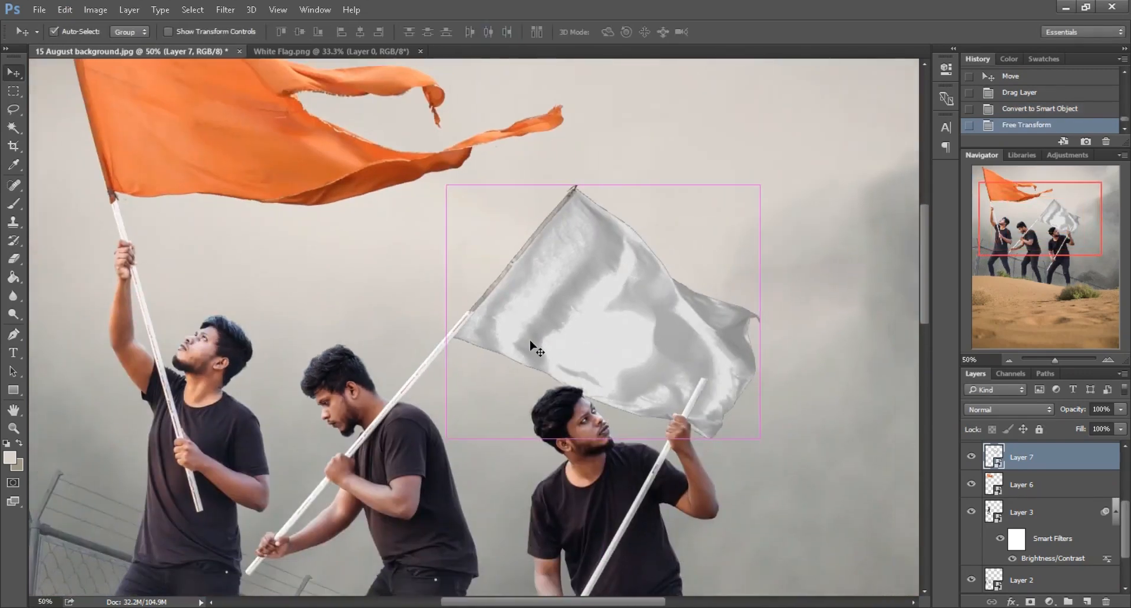
- Add a layer mask to Layer 4 and brush in black over the second man's pole tip to blend it into the white flag's edge
{"action": "scroll", "coordinate": [659, 346], "scroll_direction": "up", "scroll_amount": 1}
{"action": "scroll", "coordinate": [1024, 575], "scroll_direction": "up", "scroll_amount": 3}
{"action": "left_click", "coordinate": [1037, 485]}
{"action": "left_click", "coordinate": [1030, 602]}
{"action": "key", "text": "b"}
{"action": "scroll", "coordinate": [477, 326], "scroll_direction": "up", "scroll_amount": 3}
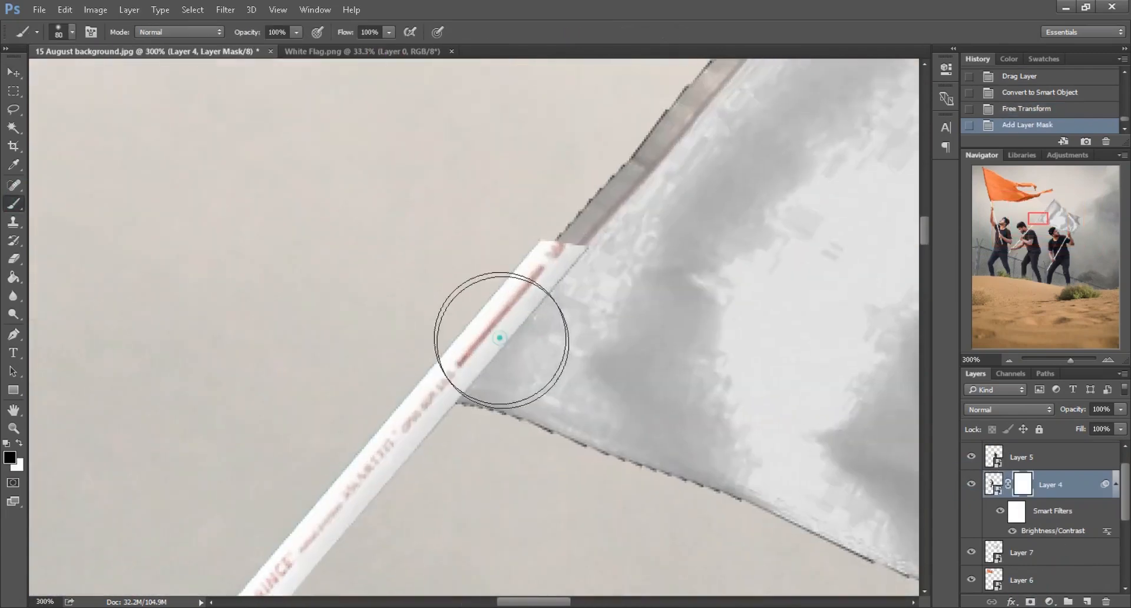
{"action": "mouse_move", "coordinate": [570, 255]}
{"action": "left_mouse_down"}
{"action": "mouse_move", "coordinate": [454, 366]}
{"action": "mouse_move", "coordinate": [530, 291]}
{"action": "left_mouse_up"}
{"action": "key", "text": "bracketleft"}
{"action": "key", "text": "bracketleft"}
{"action": "left_click_drag", "start_coordinate": [543, 243], "coordinate": [464, 334]}
- Close the White Flag.png document
{"action": "key", "text": "ctrl+minus"}
{"action": "key", "text": "ctrl+minus"}
{"action": "key", "text": "ctrl+minus"}
{"action": "key", "text": "ctrl+minus"}
{"action": "key", "text": "ctrl+minus"}
{"action": "mouse_move", "coordinate": [614, 327]}
{"action": "left_mouse_down"}
{"action": "mouse_move", "coordinate": [614, 286]}
{"action": "mouse_move", "coordinate": [526, 287]}
{"action": "left_mouse_up"}
{"action": "left_click", "coordinate": [398, 57]}
{"action": "left_click", "coordinate": [454, 51]}
- Add the flag from Green Flag.png to the composite behind the third man
{"action": "key", "text": "alt+Tab"}
{"action": "left_click_drag", "start_coordinate": [482, 98], "coordinate": [642, 54]}
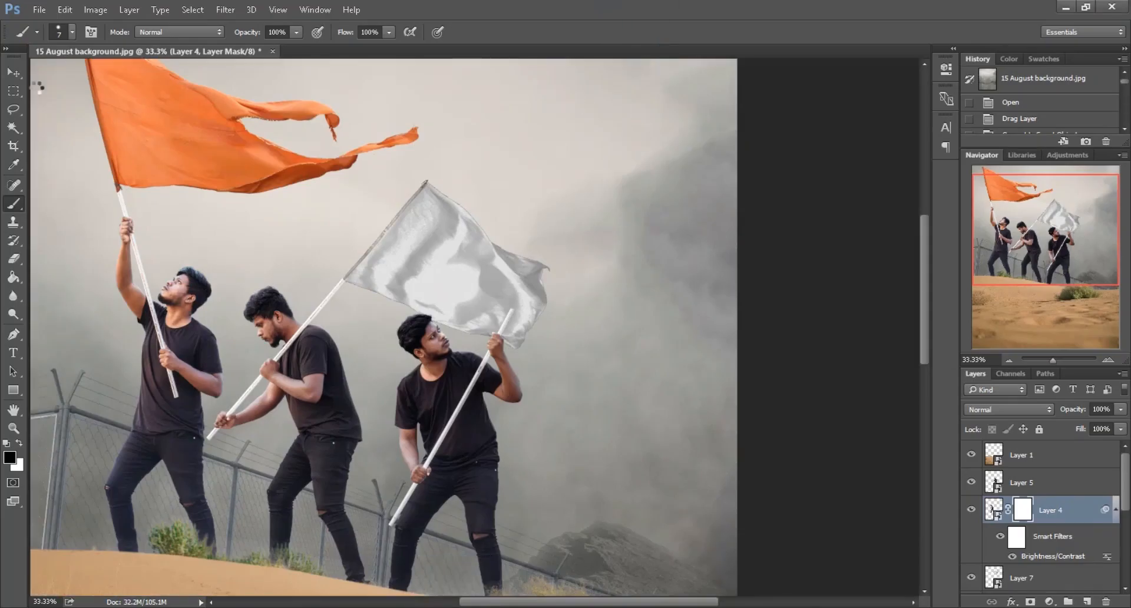
{"action": "left_click", "coordinate": [14, 73]}
{"action": "left_click_drag", "start_coordinate": [434, 240], "coordinate": [698, 412]}
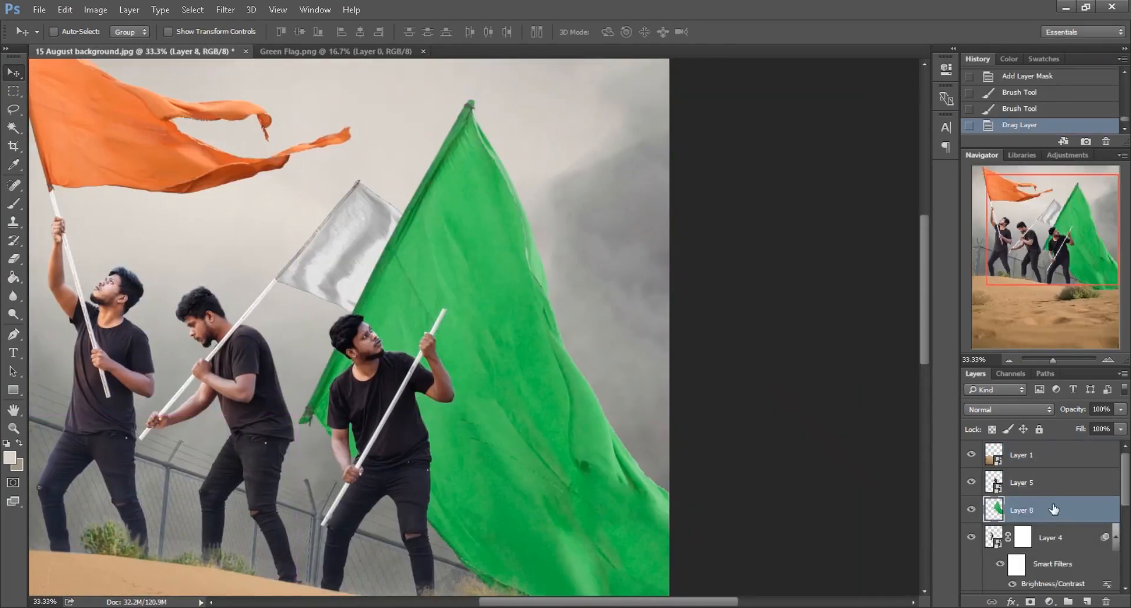
- Convert the green flag layer to a Smart Object and move it above Layer 5
{"action": "right_click", "coordinate": [1055, 508]}
{"action": "left_click", "coordinate": [855, 246]}
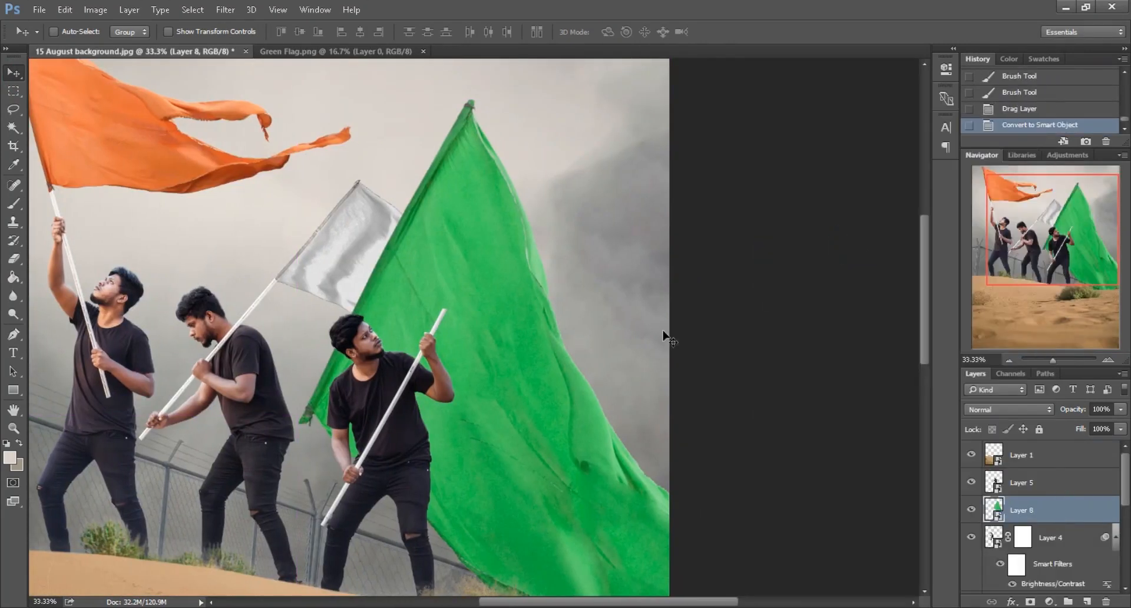
{"action": "left_click_drag", "start_coordinate": [1038, 502], "coordinate": [1037, 474]}
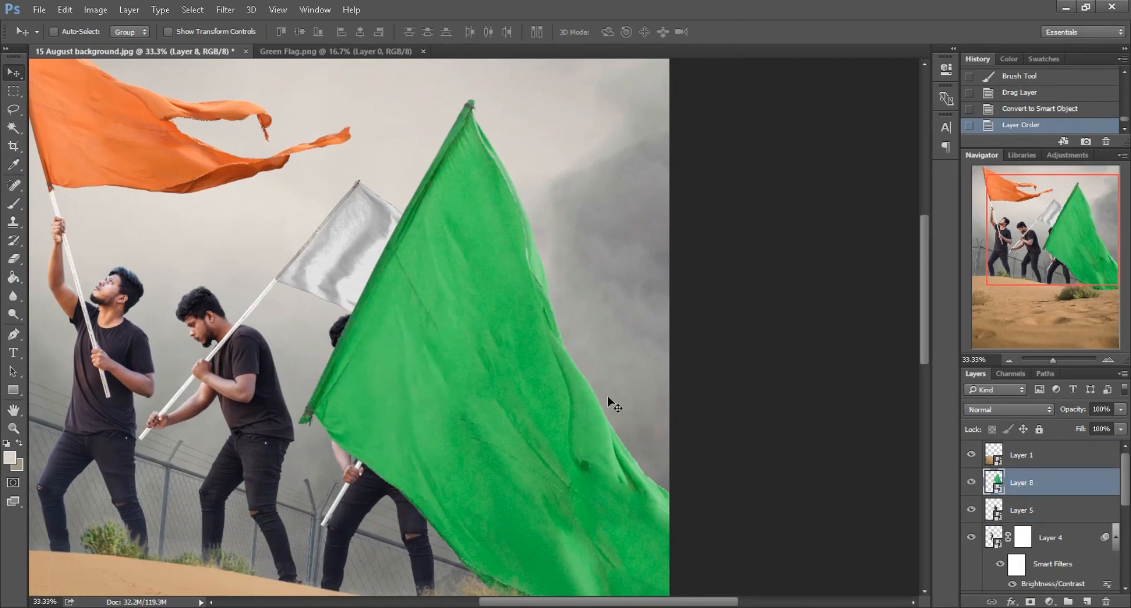
- Scale down the green flag with Free Transform and attach its lower pole end to the tip of the third man's pole
{"action": "left_click", "coordinate": [65, 9]}
{"action": "left_click", "coordinate": [82, 288]}
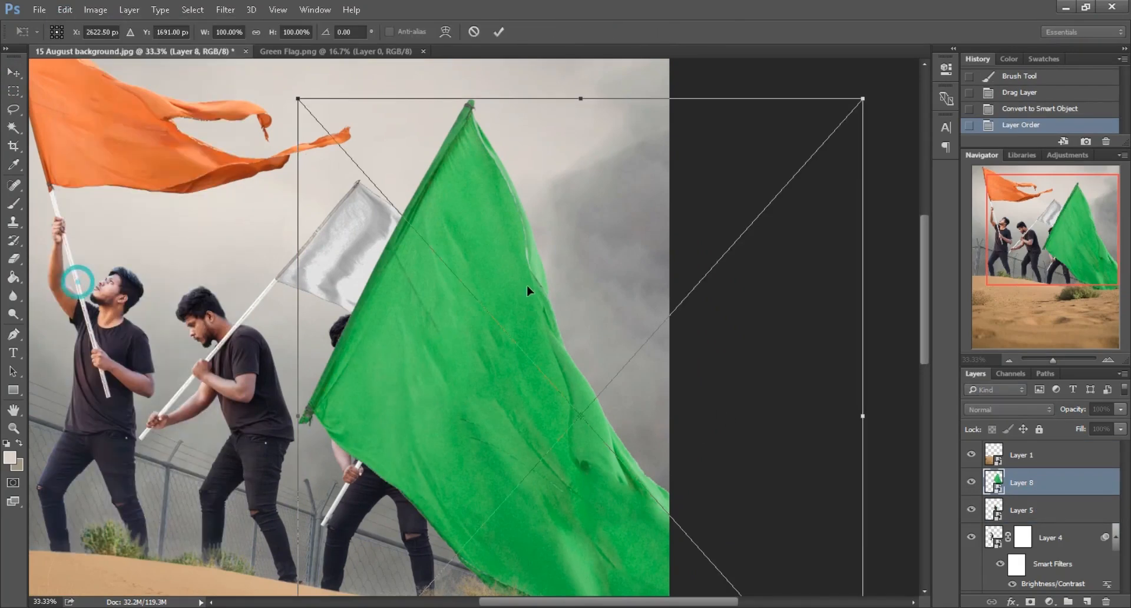
{"action": "left_click_drag", "start_coordinate": [275, 34], "coordinate": [241, 30]}
{"action": "left_click_drag", "start_coordinate": [525, 307], "coordinate": [531, 199]}
{"action": "left_click_drag", "start_coordinate": [525, 249], "coordinate": [580, 218]}
{"action": "scroll", "coordinate": [613, 277], "scroll_direction": "up", "scroll_amount": 1}
{"action": "key", "text": "Return"}
{"action": "scroll", "coordinate": [612, 280], "scroll_direction": "up", "scroll_amount": 2}
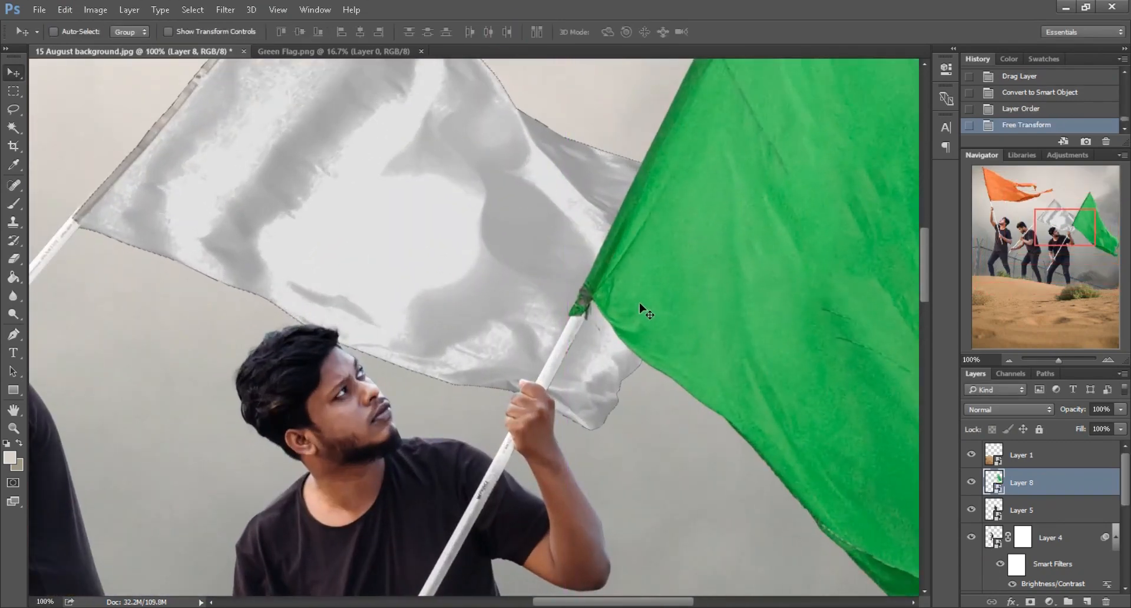
{"action": "scroll", "coordinate": [645, 311], "scroll_direction": "down", "scroll_amount": 4}
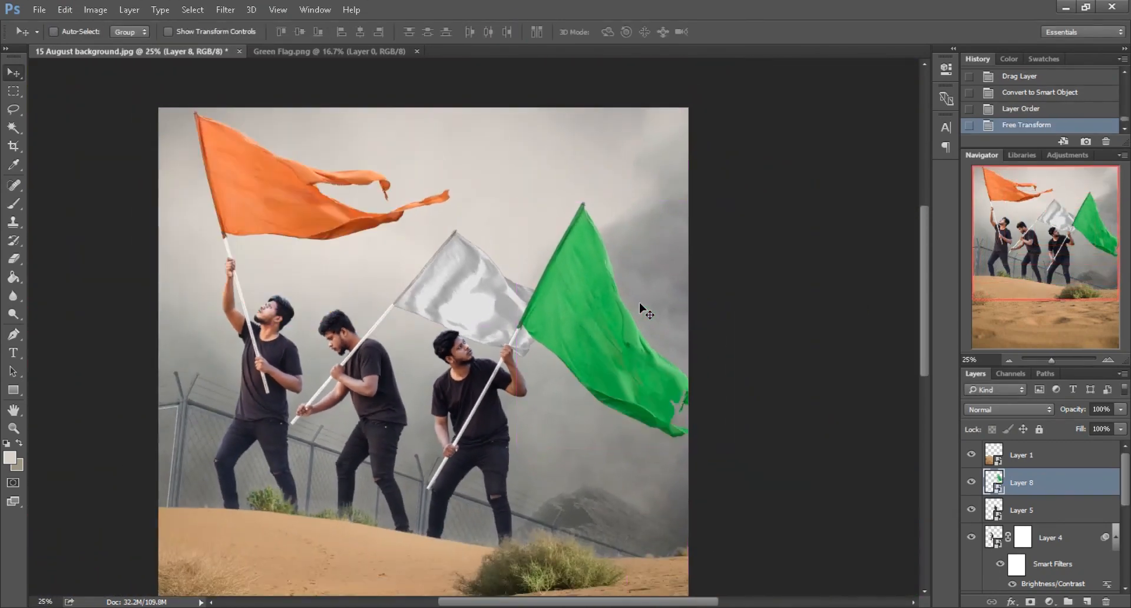
- Warp the white flag so its lower free corner stretches down and outward behind the third man and the green flag
{"action": "key", "text": "ctrl"}
{"action": "scroll", "coordinate": [540, 342], "scroll_direction": "up", "scroll_amount": 2}
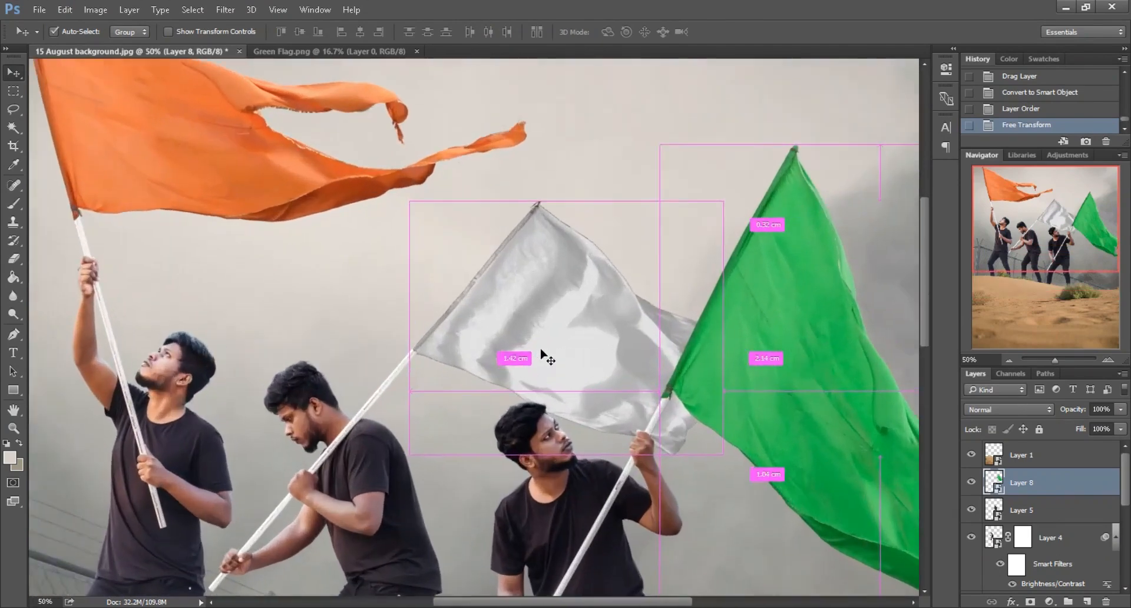
{"action": "scroll", "coordinate": [542, 352], "scroll_direction": "up", "scroll_amount": 1}
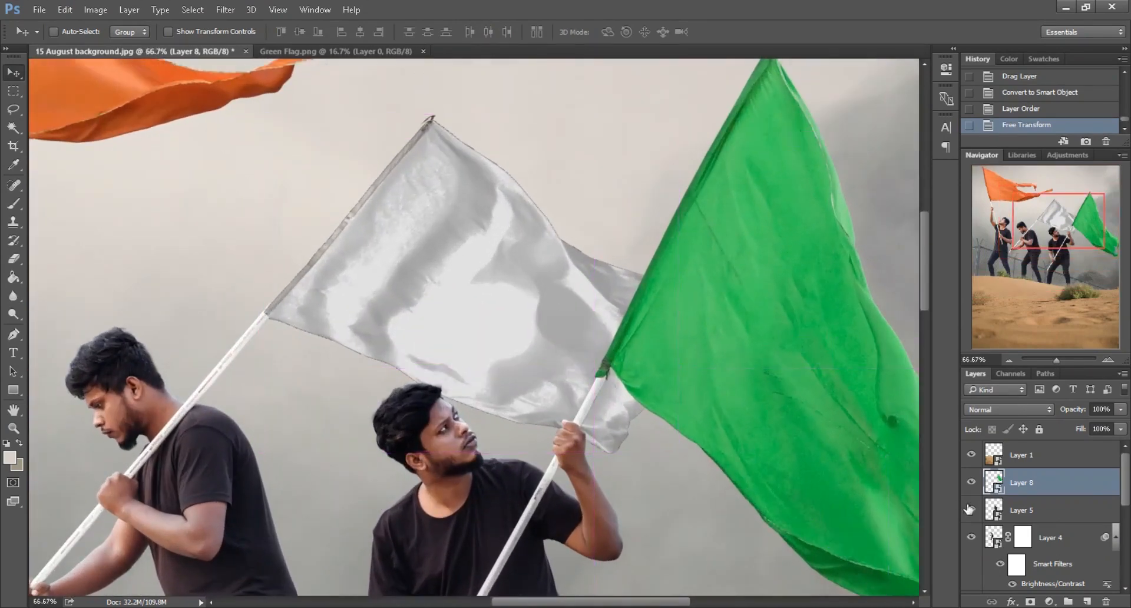
{"action": "left_click", "coordinate": [489, 298], "text": "ctrl"}
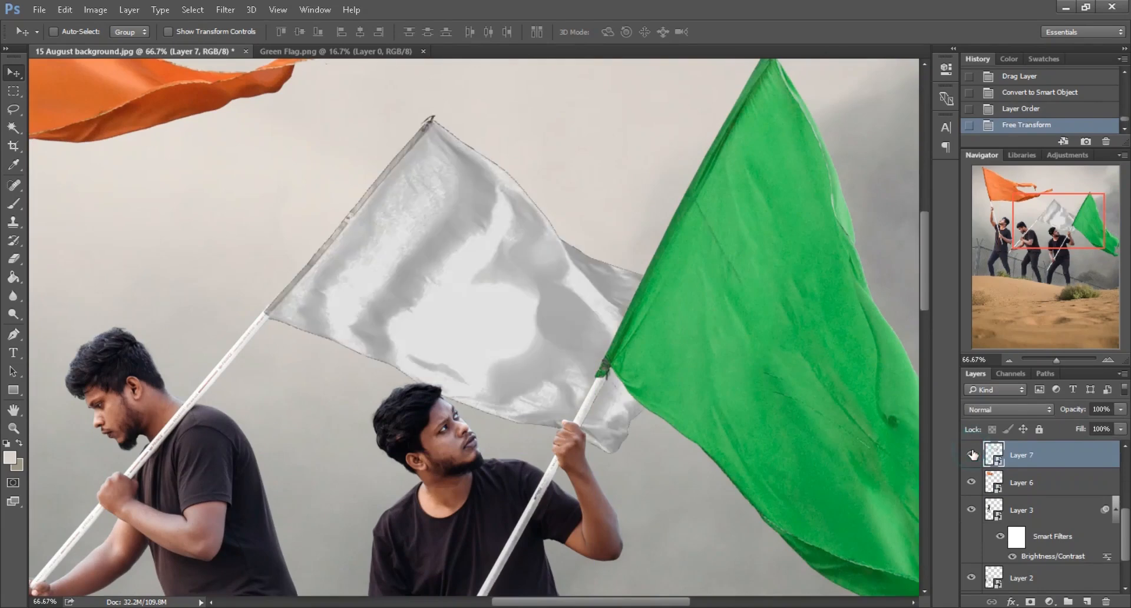
{"action": "left_click", "coordinate": [65, 10]}
{"action": "left_click", "coordinate": [79, 286]}
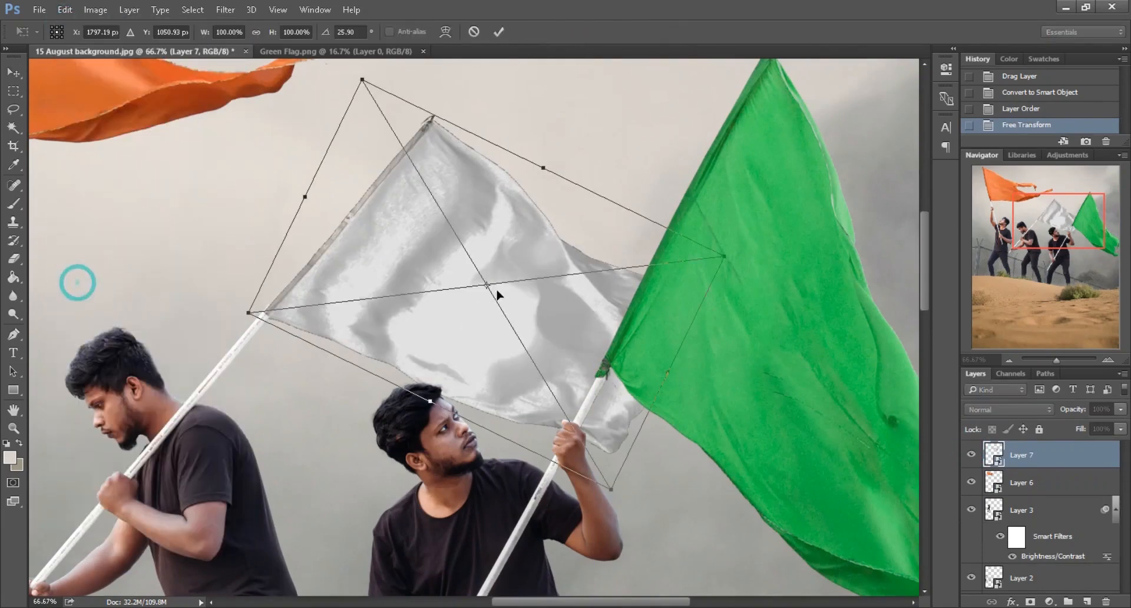
{"action": "right_click", "coordinate": [554, 294]}
{"action": "left_click", "coordinate": [589, 416]}
{"action": "scroll", "coordinate": [646, 283], "scroll_direction": "down", "scroll_amount": 2}
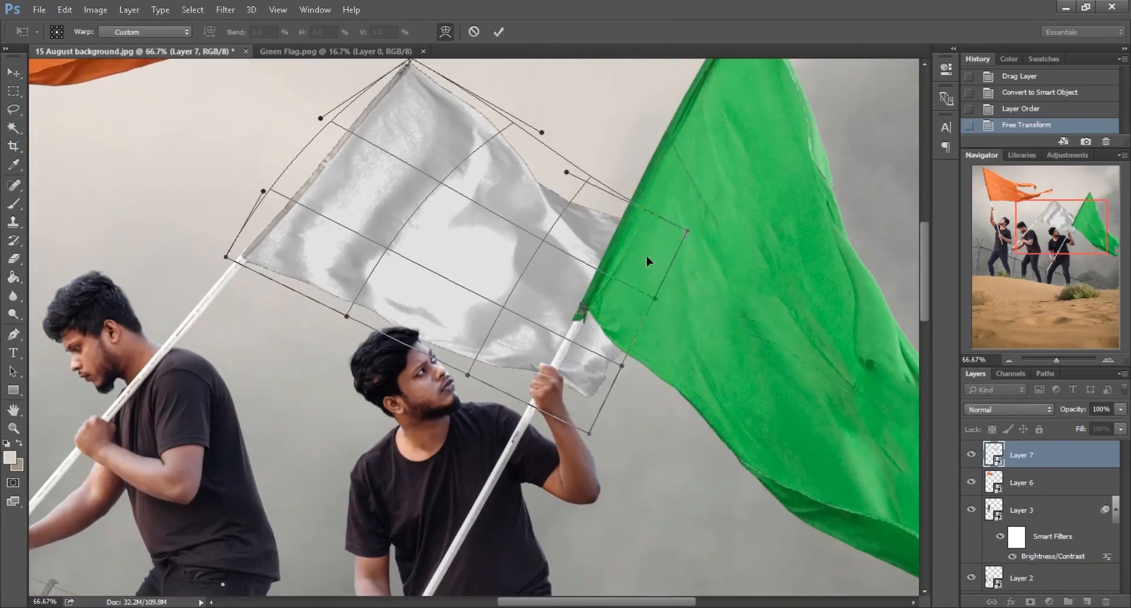
{"action": "left_click_drag", "start_coordinate": [589, 433], "coordinate": [714, 541]}
{"action": "key", "text": "Return"}
{"action": "key", "text": "ctrl+minus"}
{"action": "key", "text": "ctrl+minus"}
{"action": "key", "text": "ctrl+minus"}
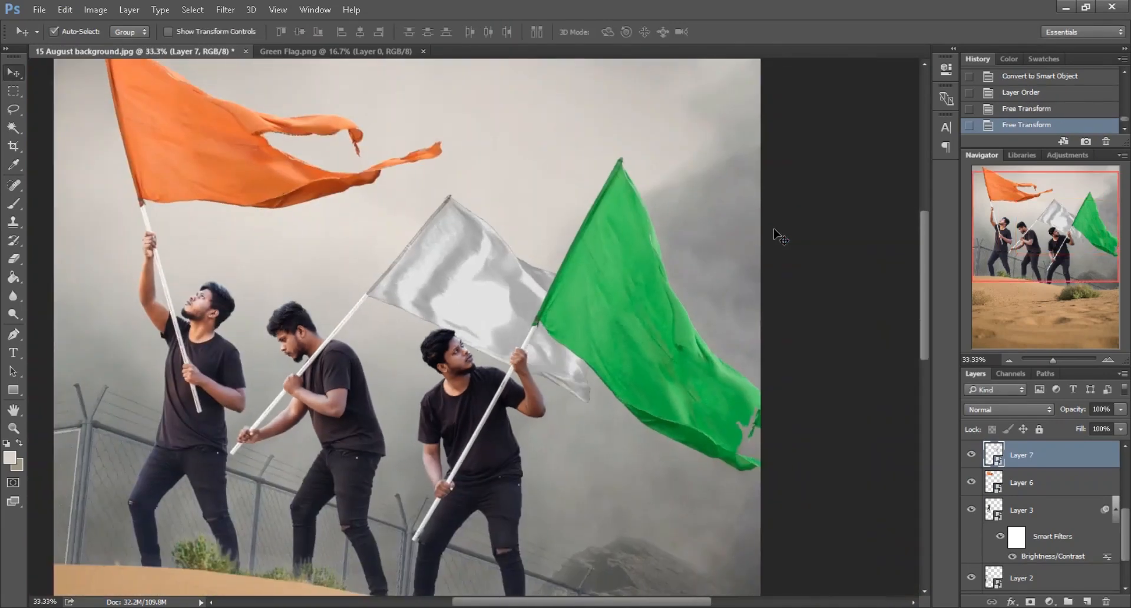
{"action": "scroll", "coordinate": [531, 421], "scroll_direction": "down", "scroll_amount": 4}
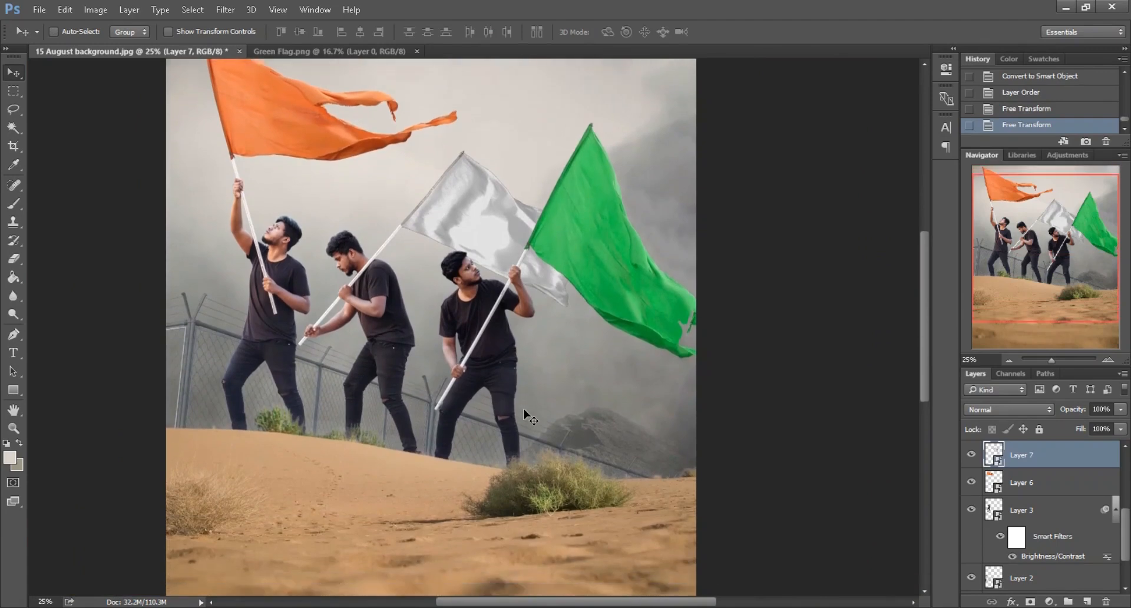
- Add a Color-mode layer above Layer 5, load the third man's outline as a selection and sample the sand tone as foreground colour
{"action": "key", "text": "ctrl+plus"}
{"action": "key", "text": "ctrl+plus"}
{"action": "scroll", "coordinate": [525, 406], "scroll_direction": "up", "scroll_amount": 1}
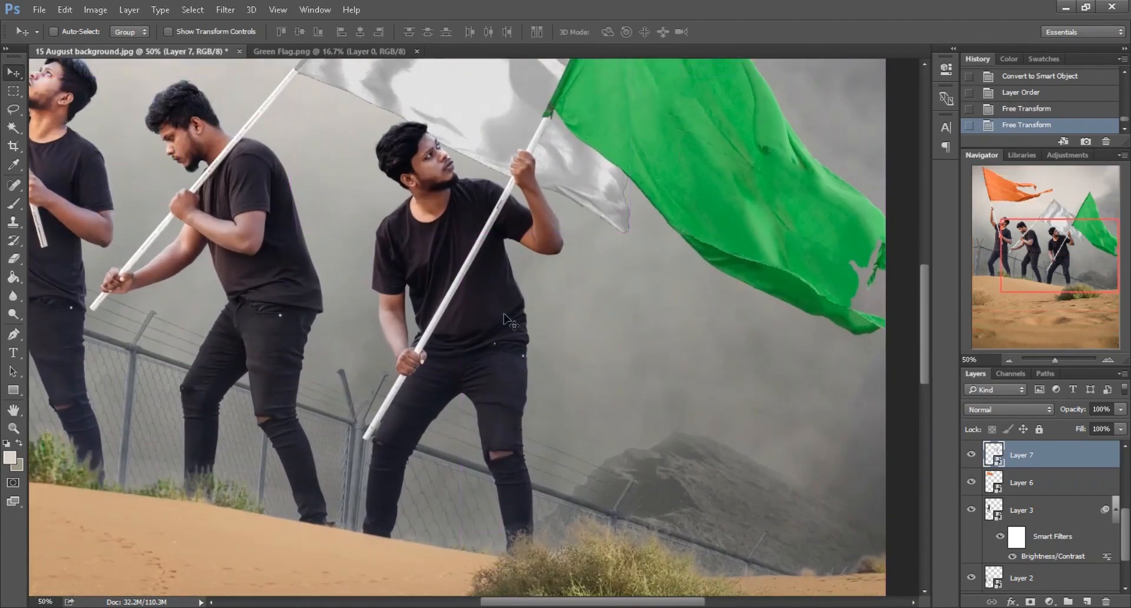
{"action": "left_click", "coordinate": [511, 320], "text": "ctrl"}
{"action": "left_click", "coordinate": [1087, 601]}
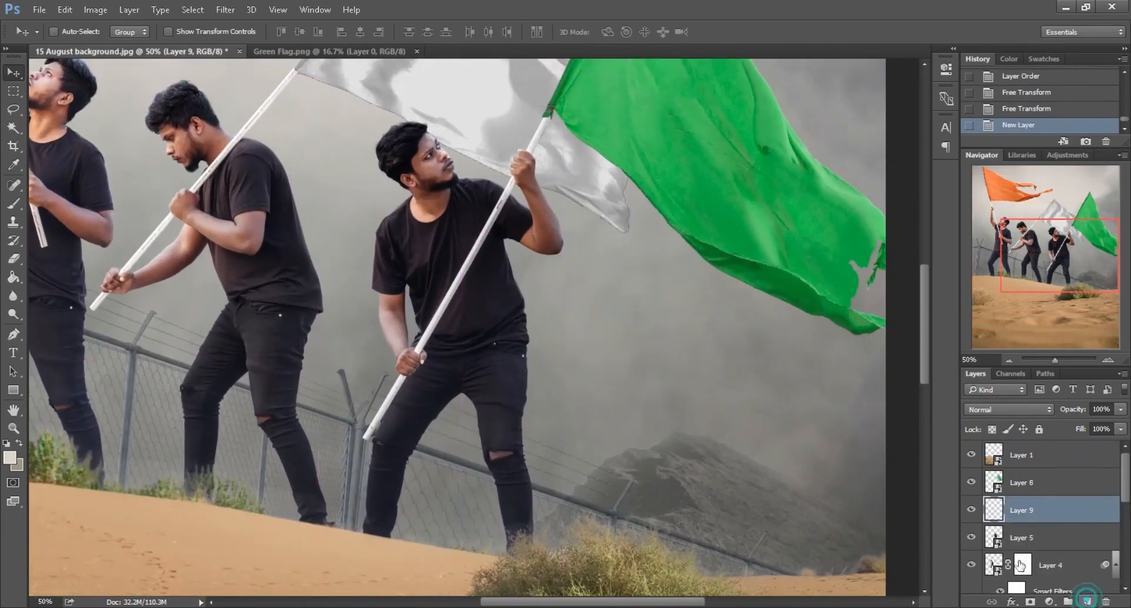
{"action": "left_click", "coordinate": [995, 533], "text": "ctrl"}
{"action": "left_click", "coordinate": [1008, 409]}
{"action": "left_click", "coordinate": [975, 394]}
{"action": "left_click", "coordinate": [10, 457]}
{"action": "left_click", "coordinate": [436, 571]}
{"action": "left_click", "coordinate": [980, 330]}
{"action": "key", "text": "ctrl+plus"}
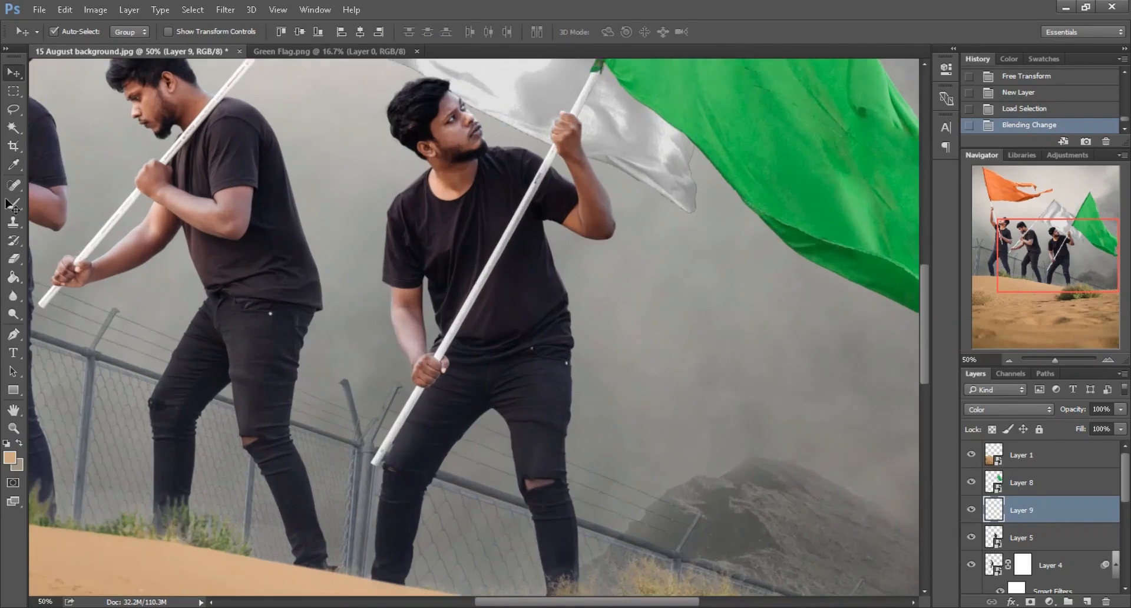
- Paint the sand tint over the third man with a soft 300 px brush at 21% opacity and drop the selection
{"action": "left_click", "coordinate": [13, 204]}
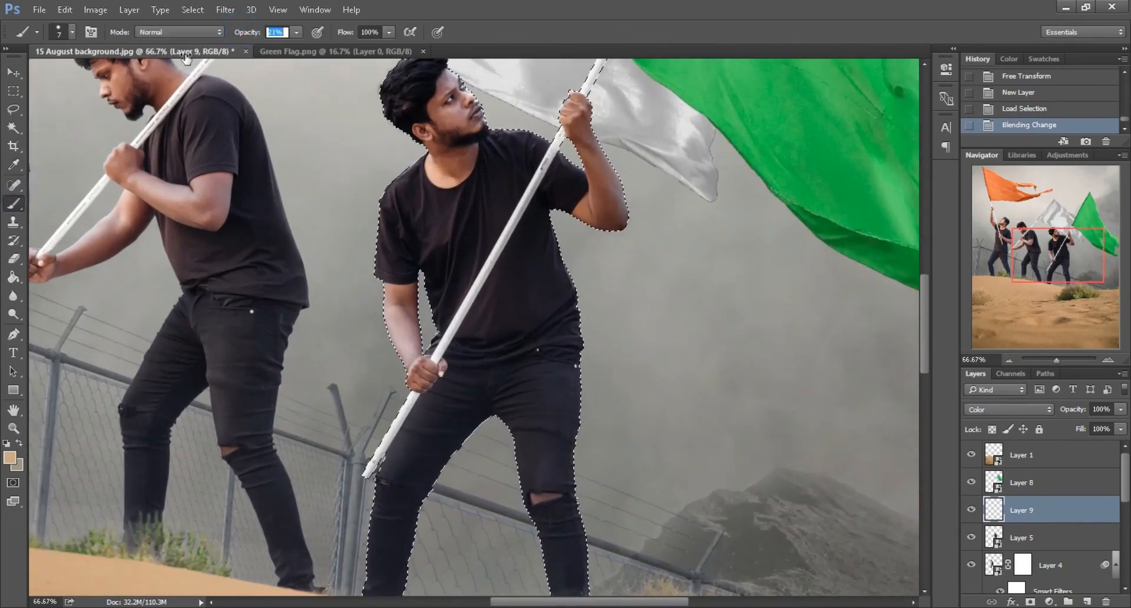
{"action": "right_click", "coordinate": [400, 298]}
{"action": "double_click", "coordinate": [478, 494]}
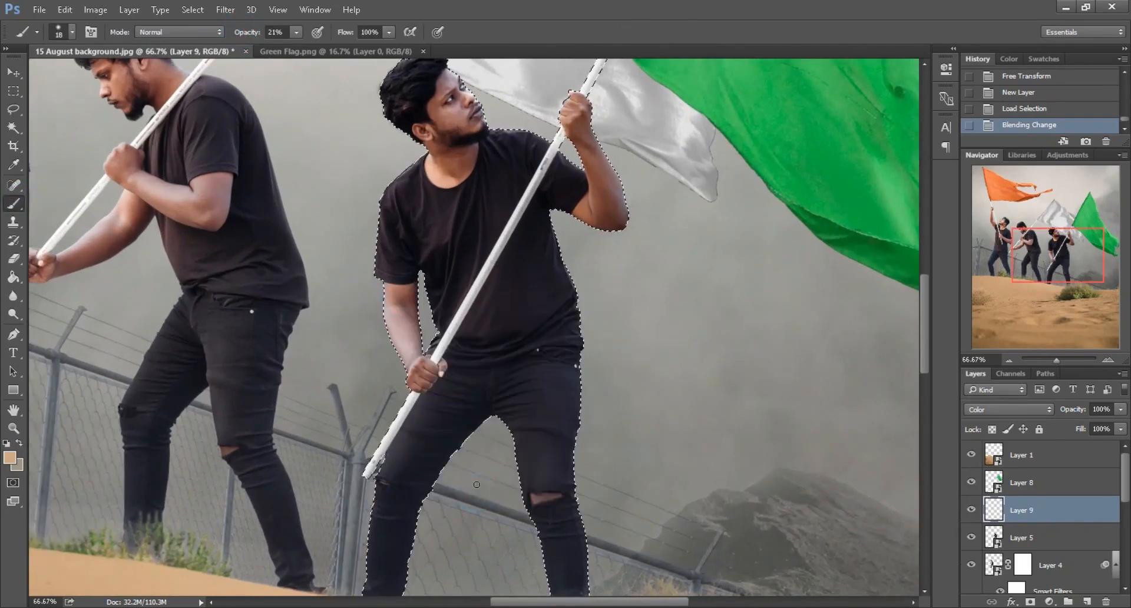
{"action": "key", "text": "ctrl+minus"}
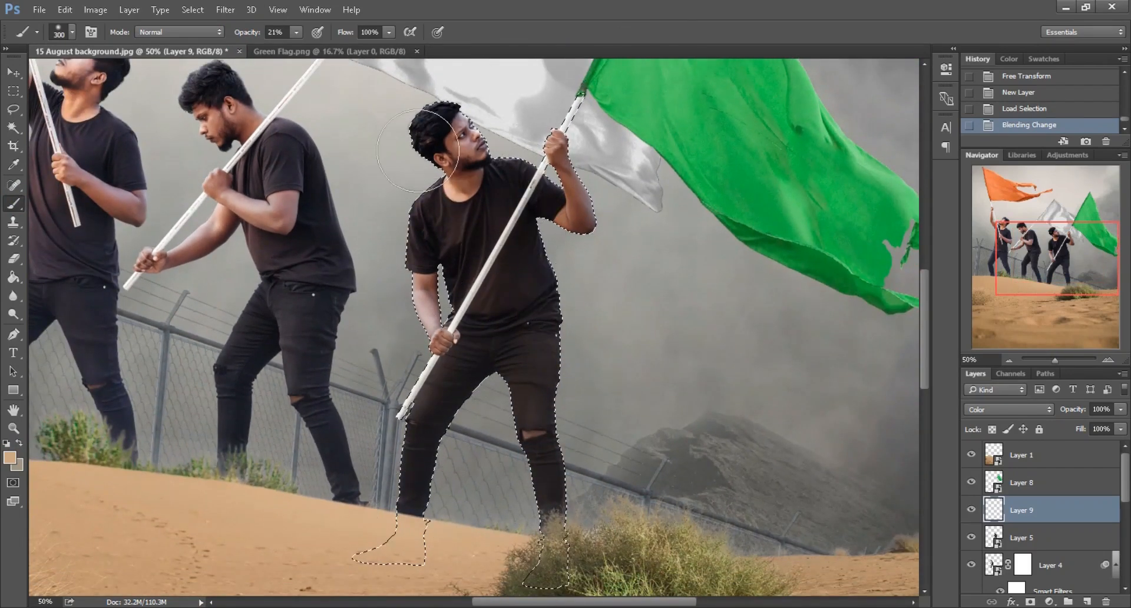
{"action": "mouse_move", "coordinate": [425, 305]}
{"action": "left_mouse_down"}
{"action": "mouse_move", "coordinate": [414, 380]}
{"action": "mouse_move", "coordinate": [571, 414]}
{"action": "mouse_move", "coordinate": [555, 518]}
{"action": "left_mouse_up"}
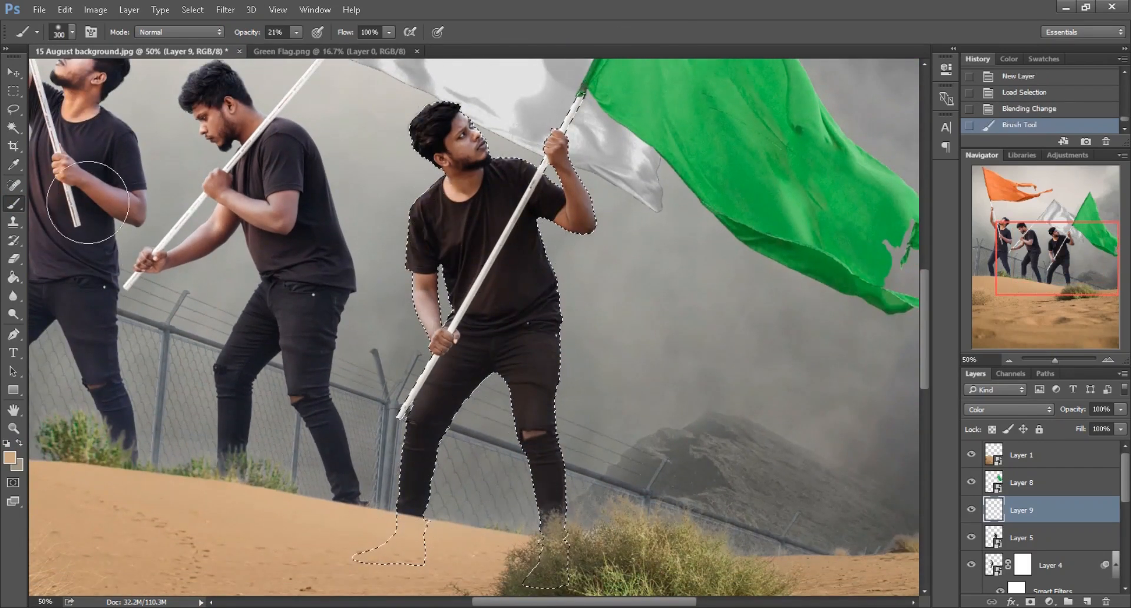
{"action": "left_click", "coordinate": [14, 109]}
{"action": "left_click", "coordinate": [234, 284]}
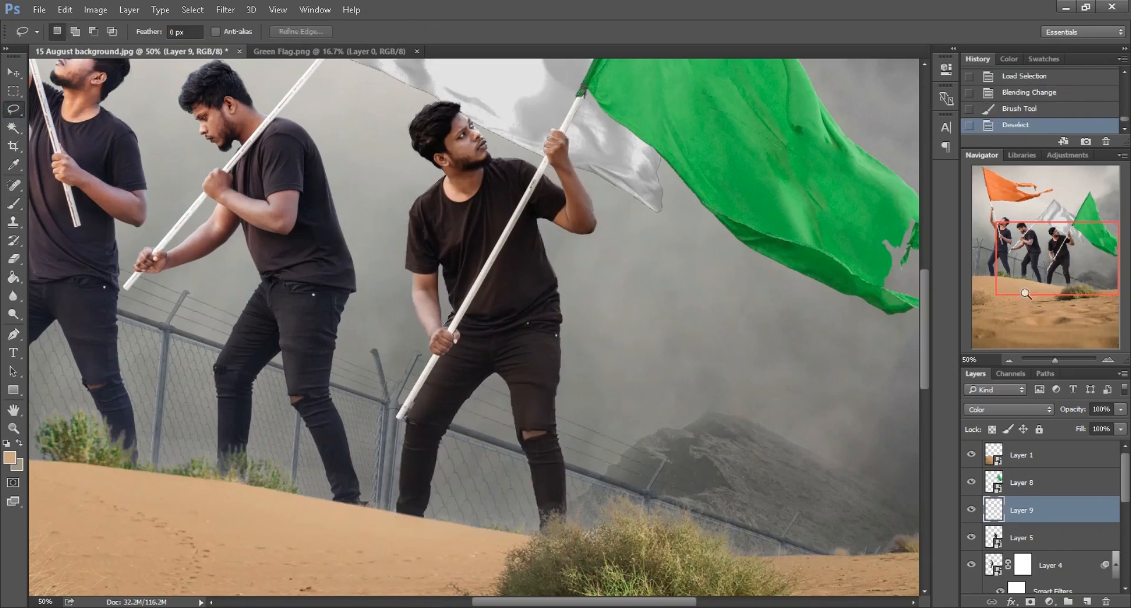
- Rasterize the second man's layer, Layer 4, and apply its layer mask
{"action": "key", "text": "ctrl+plus"}
{"action": "left_click_drag", "start_coordinate": [1043, 262], "coordinate": [1022, 242]}
{"action": "key", "text": "ctrl+plus"}
{"action": "left_click", "coordinate": [14, 72]}
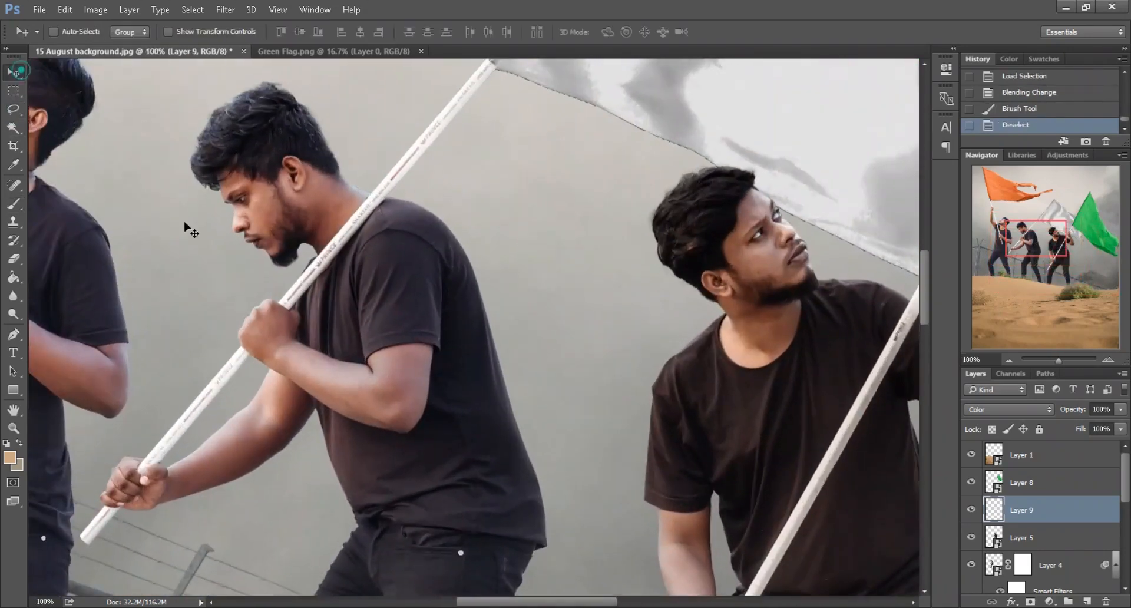
{"action": "left_click", "coordinate": [395, 279], "text": "ctrl"}
{"action": "left_click", "coordinate": [970, 454]}
{"action": "left_click", "coordinate": [970, 454]}
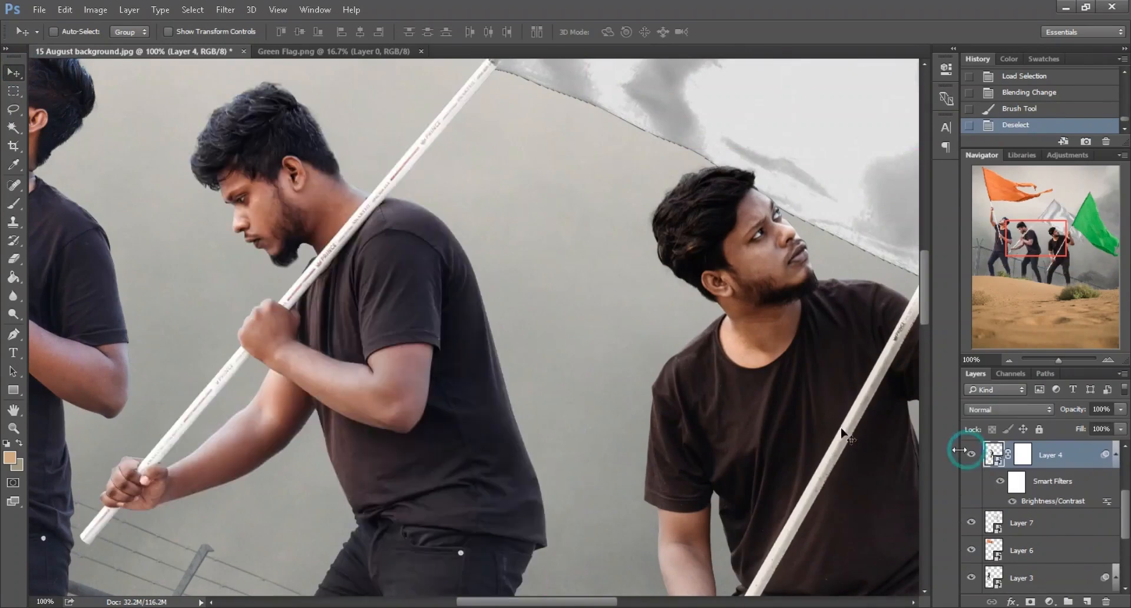
{"action": "left_click", "coordinate": [13, 205]}
{"action": "left_click", "coordinate": [528, 330]}
{"action": "key", "text": "Return"}
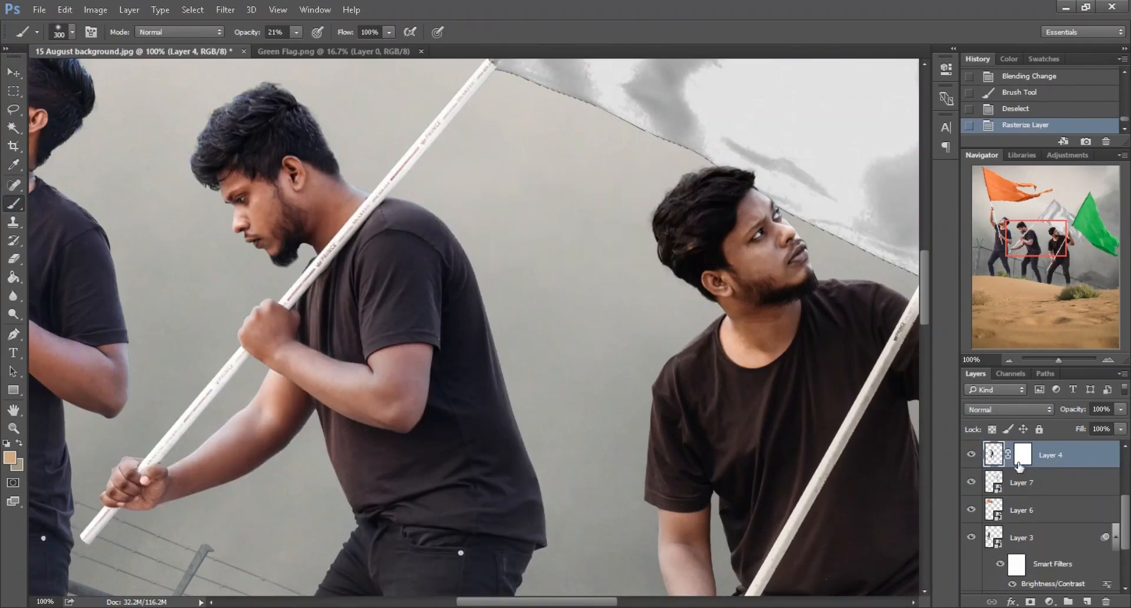
{"action": "right_click", "coordinate": [1010, 455]}
{"action": "left_click", "coordinate": [1014, 500]}
- Add a new Color-mode layer above Layer 4 and load the second man's outline as a selection
{"action": "left_click", "coordinate": [1088, 601]}
{"action": "left_click", "coordinate": [994, 498], "text": "ctrl"}
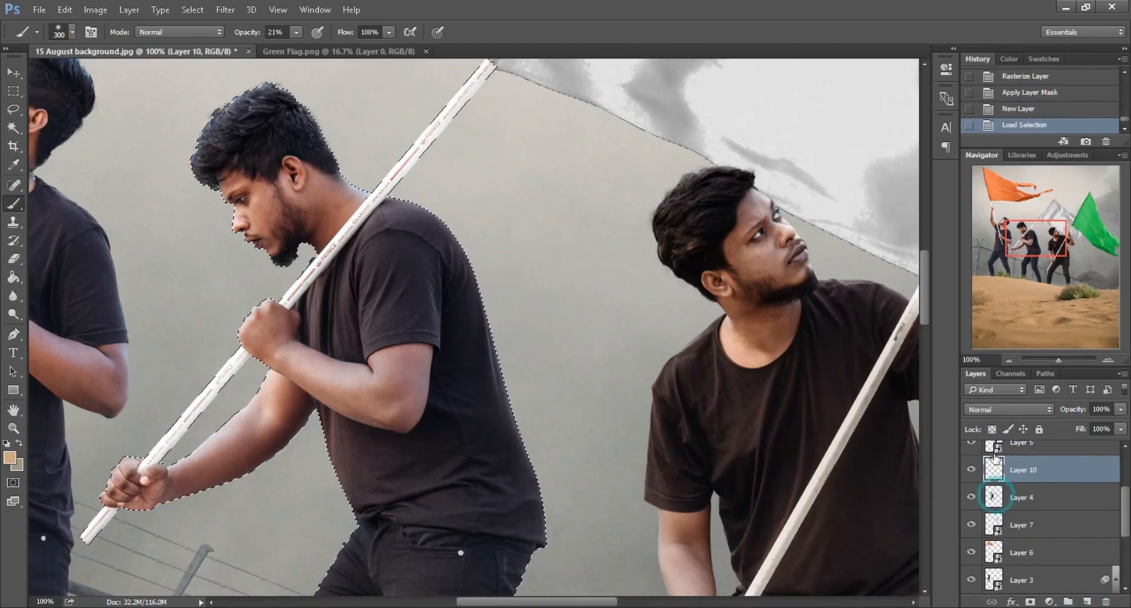
{"action": "left_click", "coordinate": [996, 409]}
{"action": "left_click", "coordinate": [978, 388]}
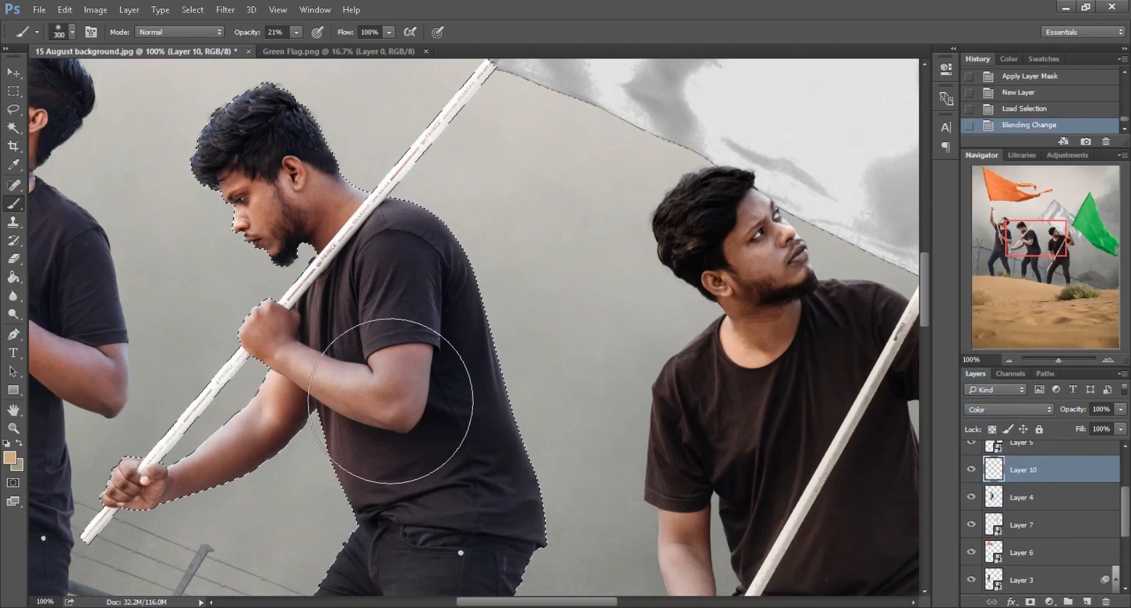
- Brush the sand tint over the second man from head to legs at 21% opacity and drop the selection
{"action": "scroll", "coordinate": [436, 419], "scroll_direction": "down", "scroll_amount": 2}
{"action": "key", "text": "ctrl+minus"}
{"action": "key", "text": "ctrl+minus"}
{"action": "scroll", "coordinate": [445, 412], "scroll_direction": "down", "scroll_amount": 2}
{"action": "mouse_move", "coordinate": [449, 401]}
{"action": "left_mouse_down"}
{"action": "mouse_move", "coordinate": [456, 486]}
{"action": "mouse_move", "coordinate": [513, 541]}
{"action": "left_mouse_up"}
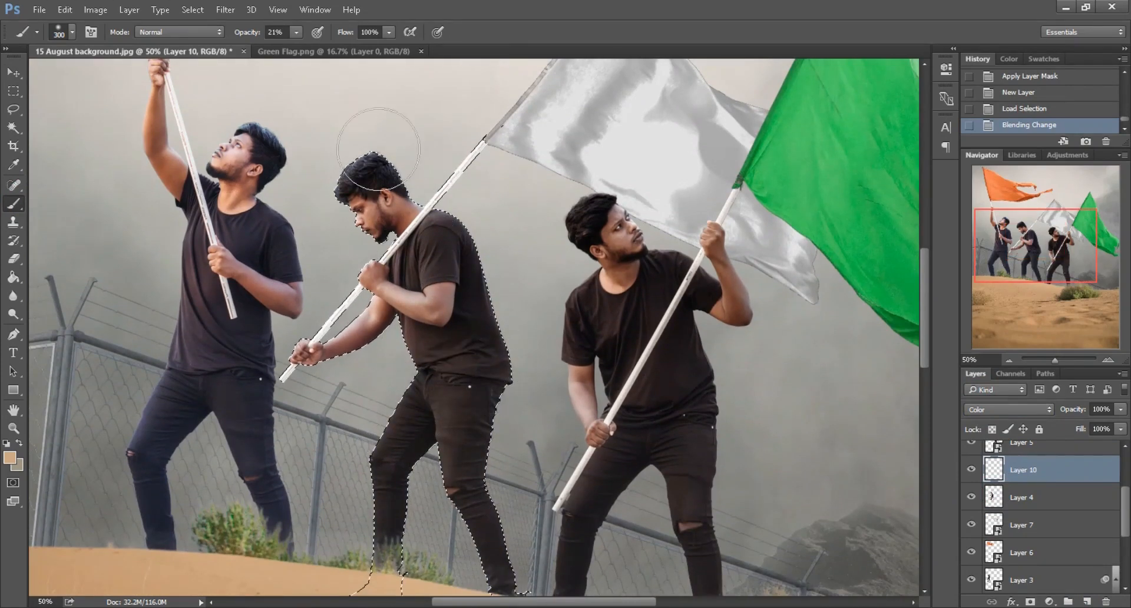
{"action": "left_click_drag", "start_coordinate": [463, 306], "coordinate": [481, 448]}
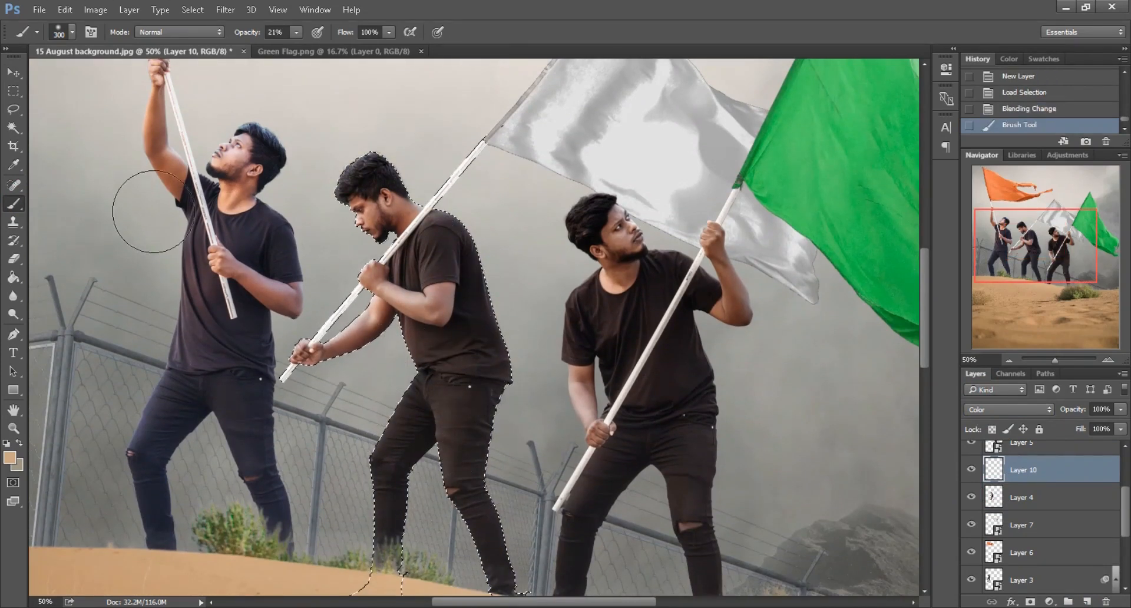
{"action": "left_click", "coordinate": [13, 109]}
{"action": "key", "text": "ctrl+d"}
- Add a new Color-mode layer above Layer 3 and load the first man's outline as a selection
{"action": "key", "text": "ctrl+plus"}
{"action": "left_click_drag", "start_coordinate": [1036, 259], "coordinate": [995, 259]}
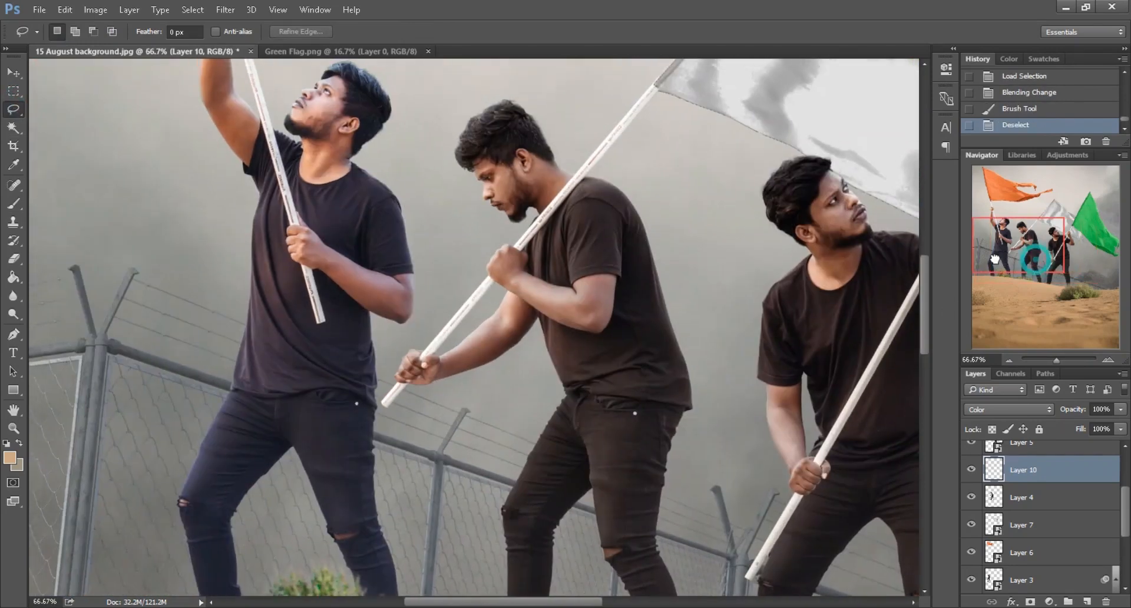
{"action": "left_click", "coordinate": [13, 73]}
{"action": "left_click", "coordinate": [364, 239], "text": "ctrl"}
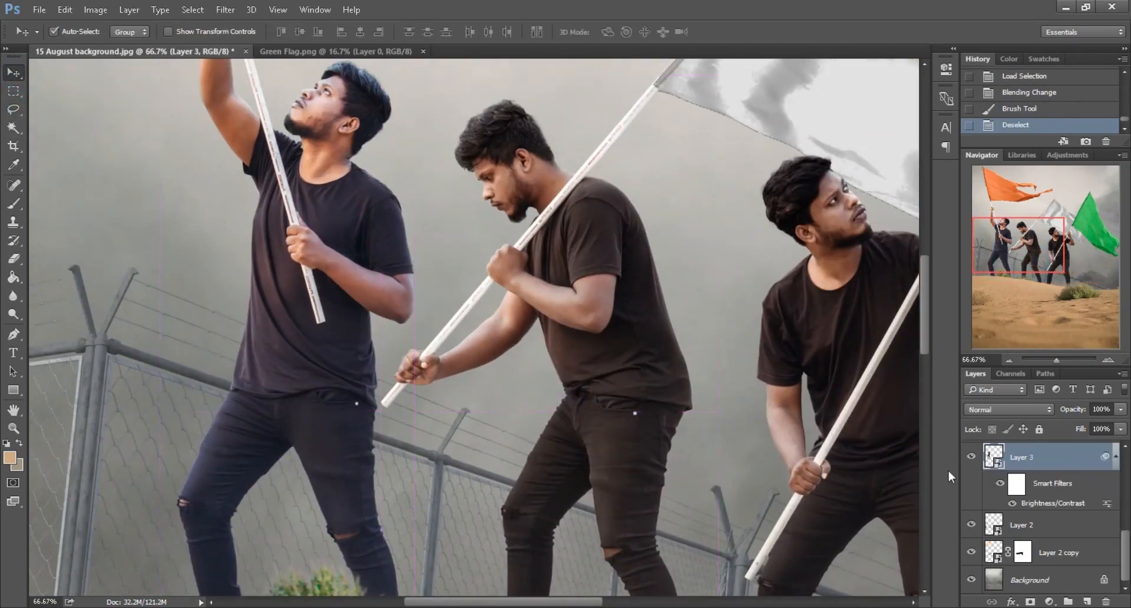
{"action": "key", "text": "ctrl+minus"}
{"action": "left_click", "coordinate": [972, 457]}
{"action": "left_click", "coordinate": [971, 458]}
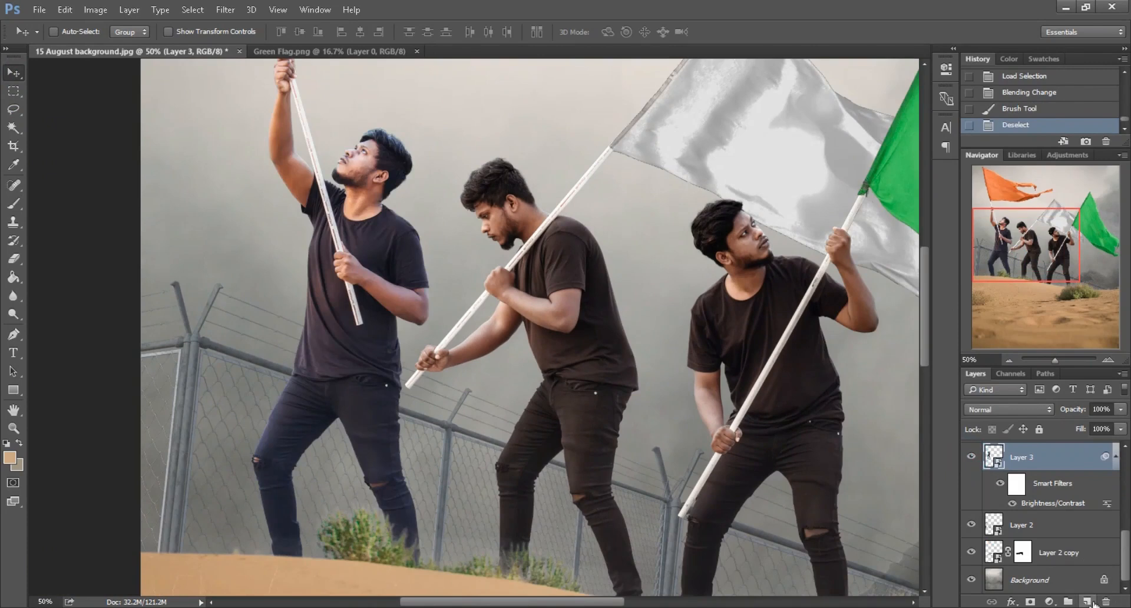
{"action": "left_click", "coordinate": [1087, 602]}
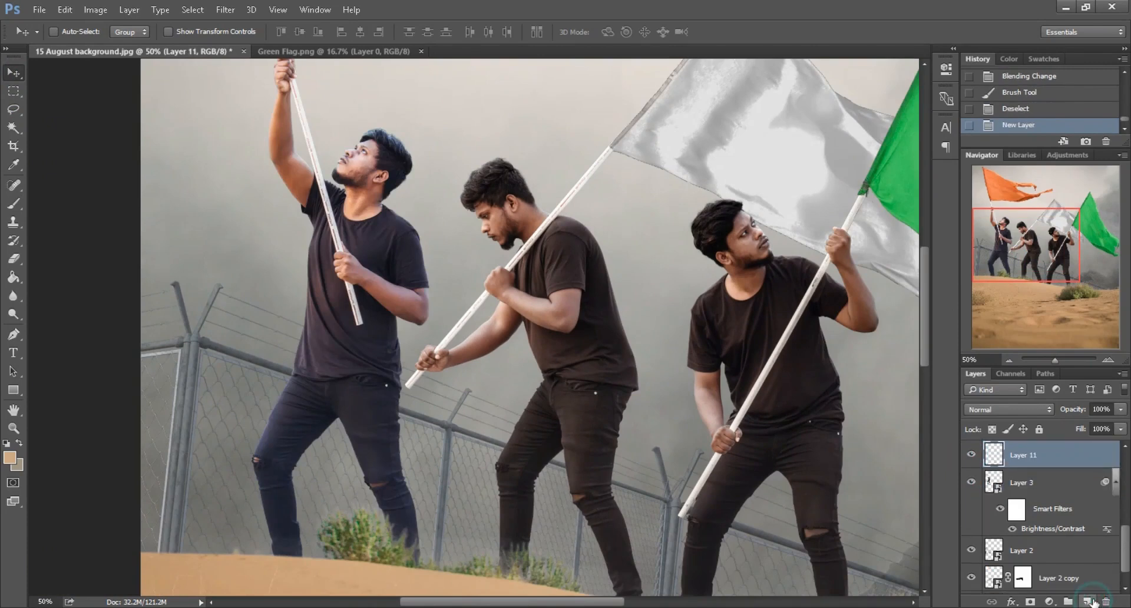
{"action": "left_click", "coordinate": [1005, 409]}
{"action": "left_click", "coordinate": [979, 394]}
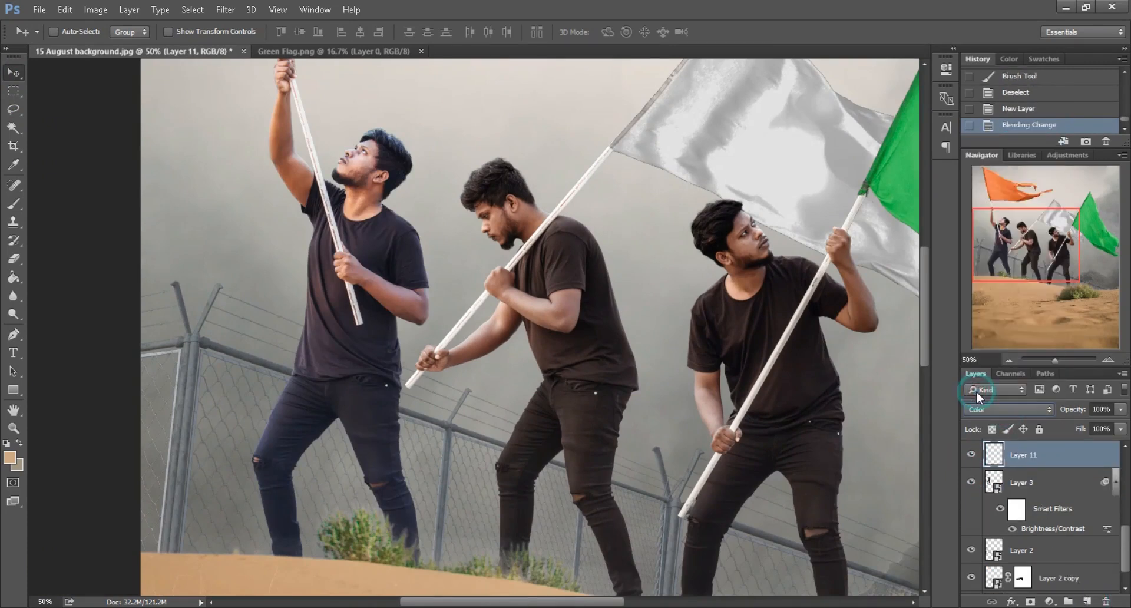
{"action": "left_click", "coordinate": [988, 477], "text": "ctrl"}
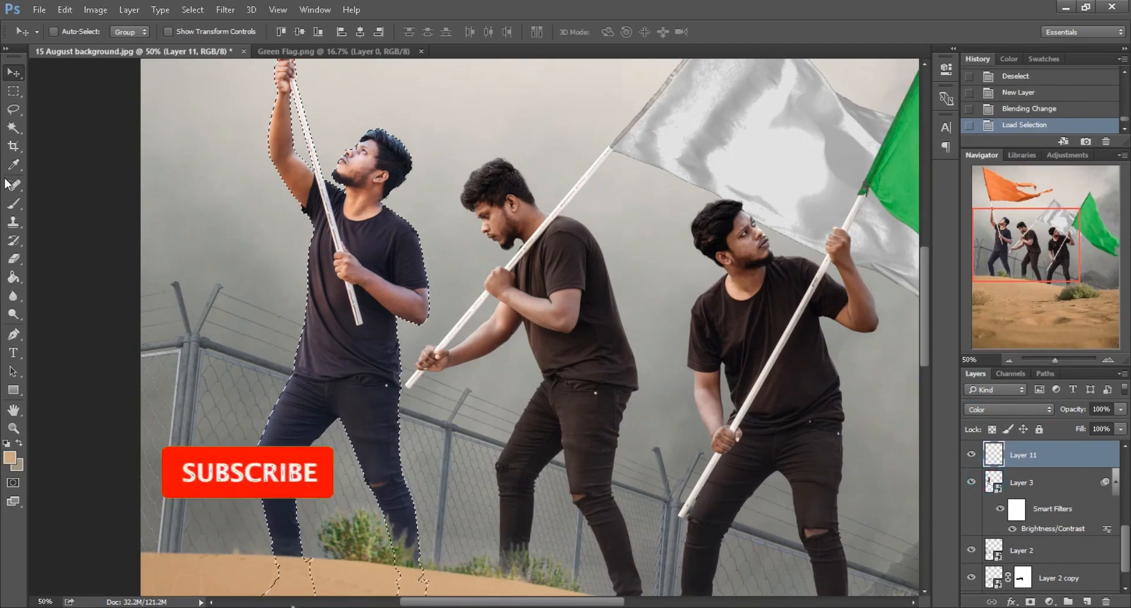
- Tint the first man's body and clothes with the sand colour using the 300 px brush at 21% opacity, and deselect him
{"action": "left_click", "coordinate": [13, 203]}
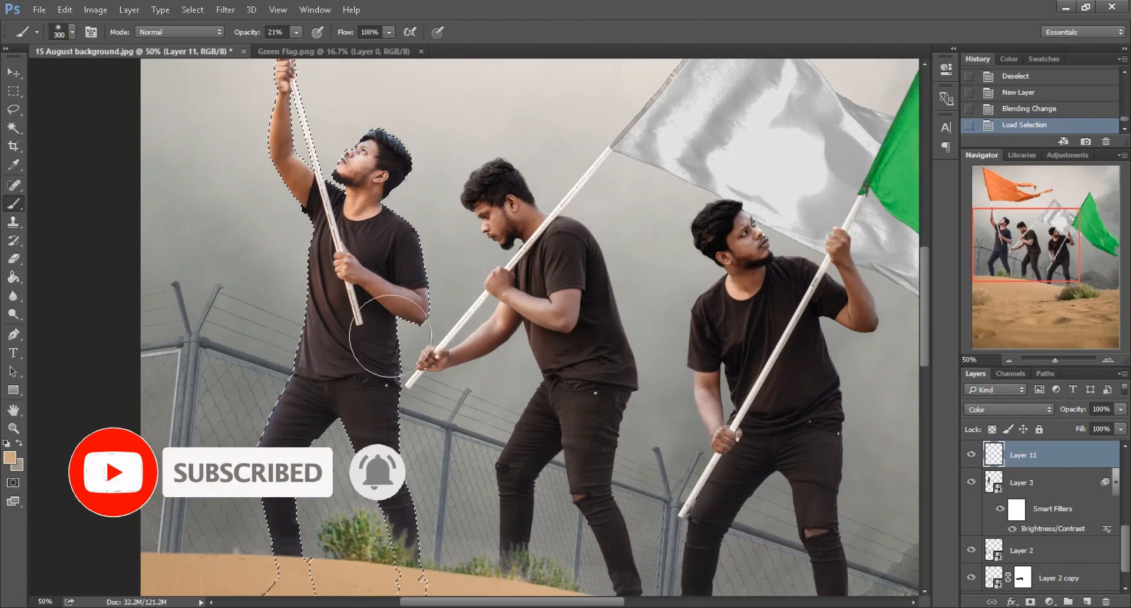
{"action": "left_click", "coordinate": [411, 545]}
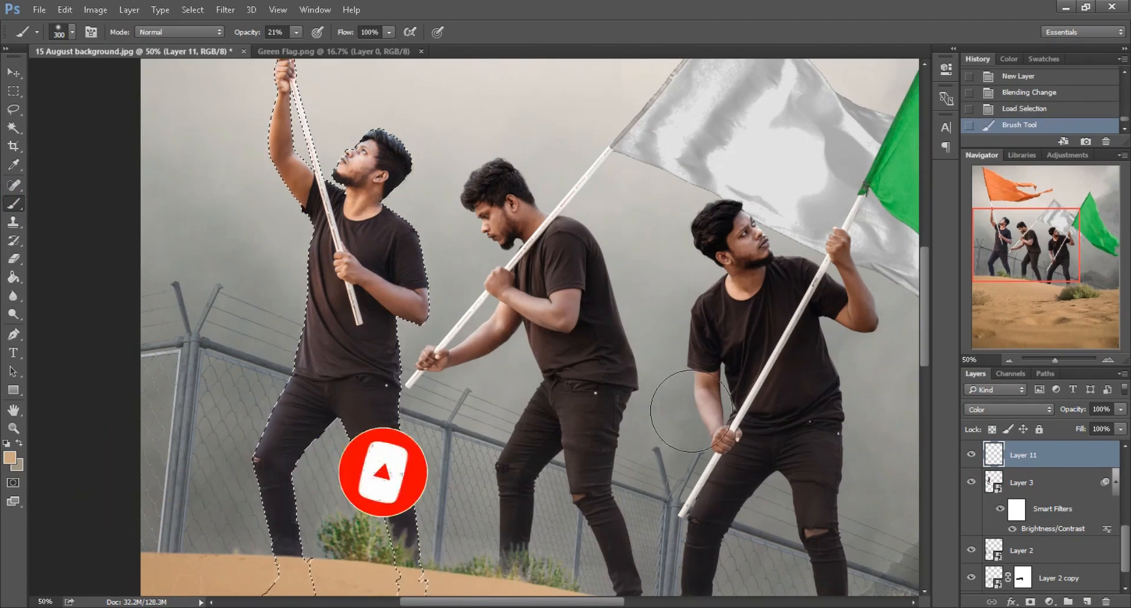
{"action": "key", "text": "ctrl+plus"}
{"action": "left_click_drag", "start_coordinate": [463, 95], "coordinate": [470, 260]}
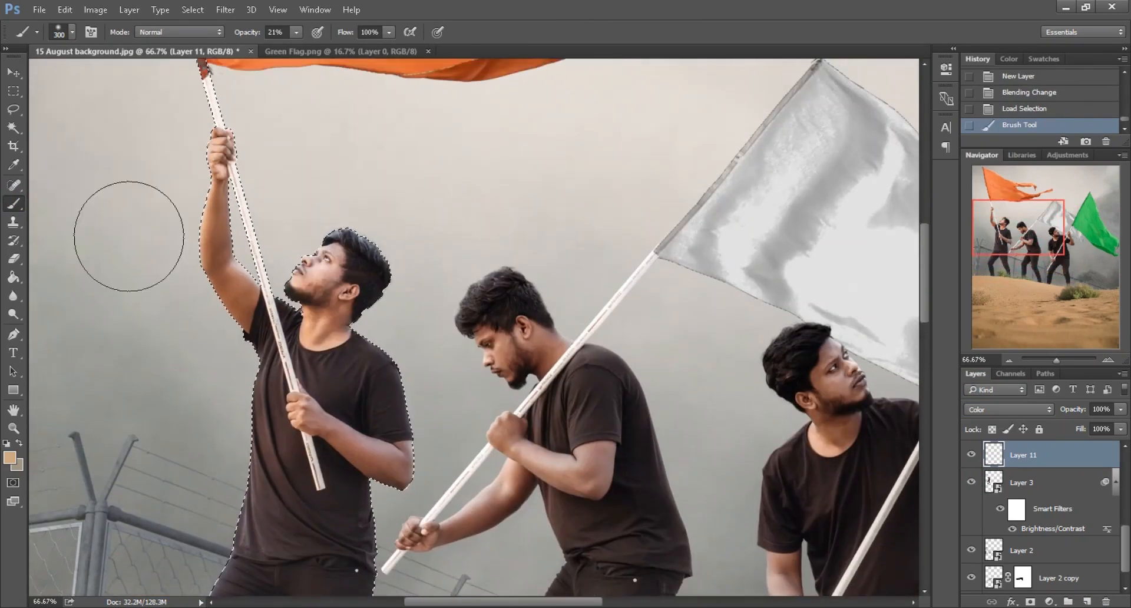
{"action": "left_click", "coordinate": [14, 110]}
{"action": "left_click", "coordinate": [126, 249]}
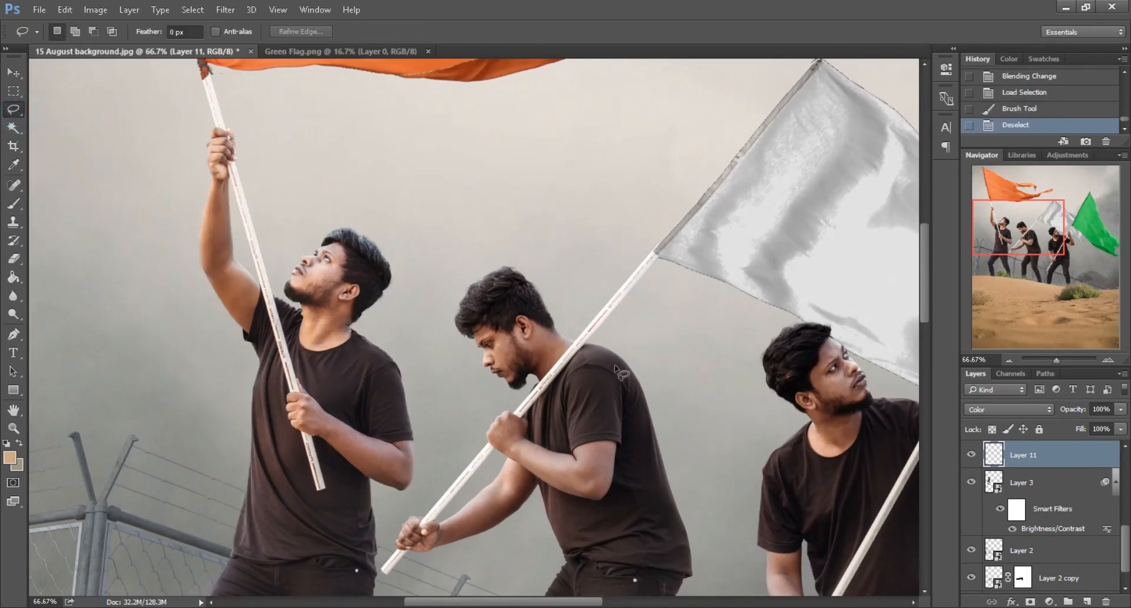
- Add a new Overlay-mode layer above Layer 11 and load the first man's outline as a selection
{"action": "left_click_drag", "start_coordinate": [1015, 243], "coordinate": [996, 256]}
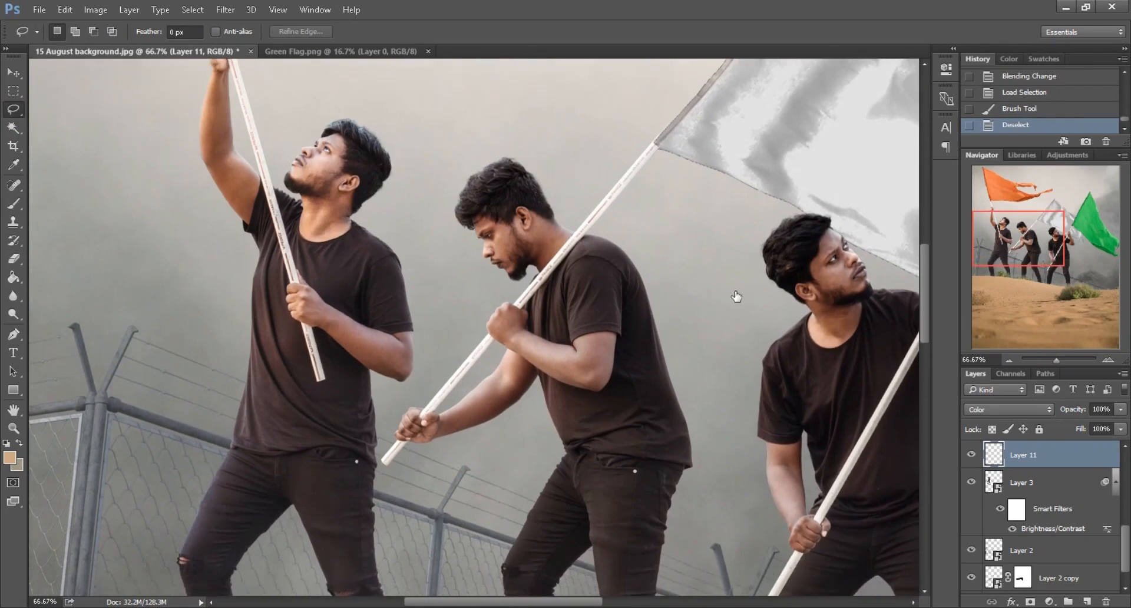
{"action": "key", "text": "ctrl+minus"}
{"action": "scroll", "coordinate": [482, 353], "scroll_direction": "left", "scroll_amount": 3}
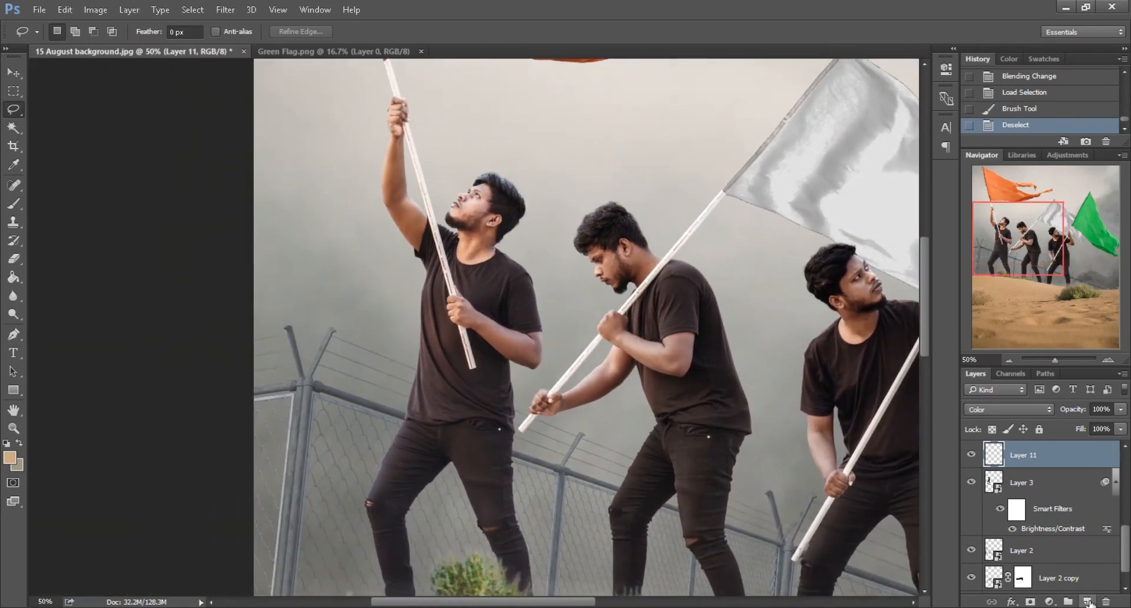
{"action": "left_click", "coordinate": [1089, 602]}
{"action": "left_click", "coordinate": [994, 508], "text": "ctrl"}
{"action": "left_click", "coordinate": [1002, 409]}
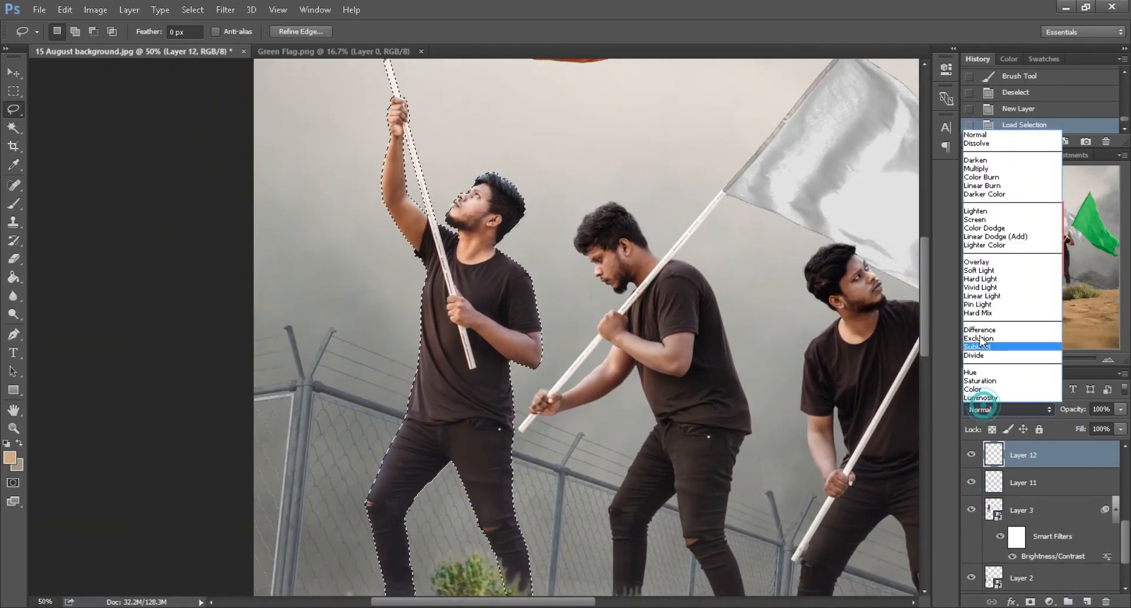
{"action": "left_click", "coordinate": [974, 266]}
- Set up the brush with black (#000000) as foreground colour and 6% opacity
{"action": "left_click", "coordinate": [14, 204]}
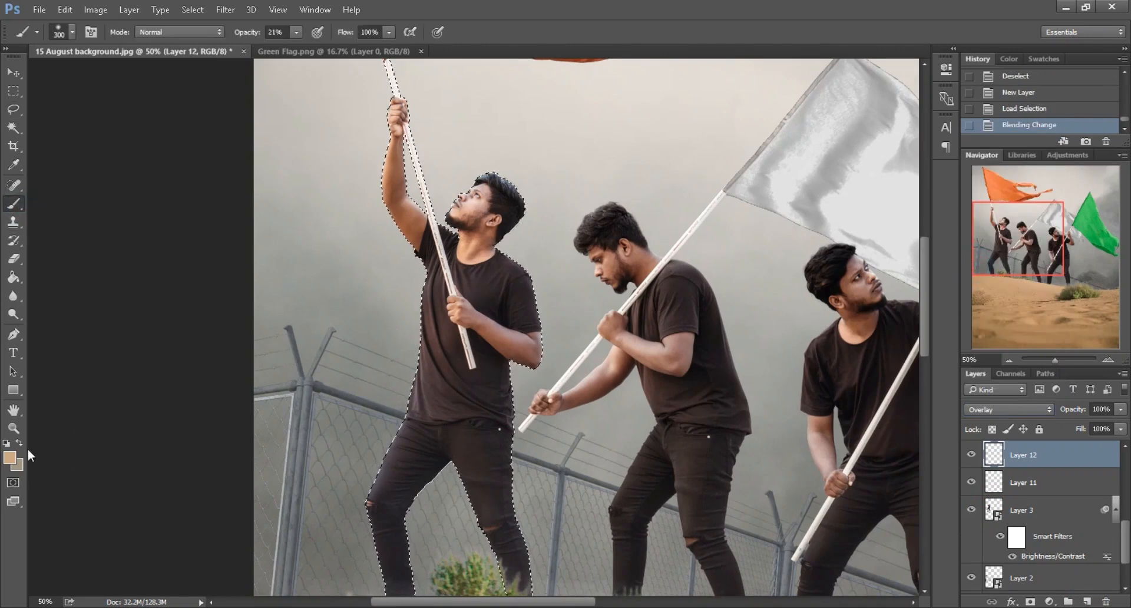
{"action": "left_click", "coordinate": [10, 458]}
{"action": "left_click_drag", "start_coordinate": [677, 485], "coordinate": [657, 522]}
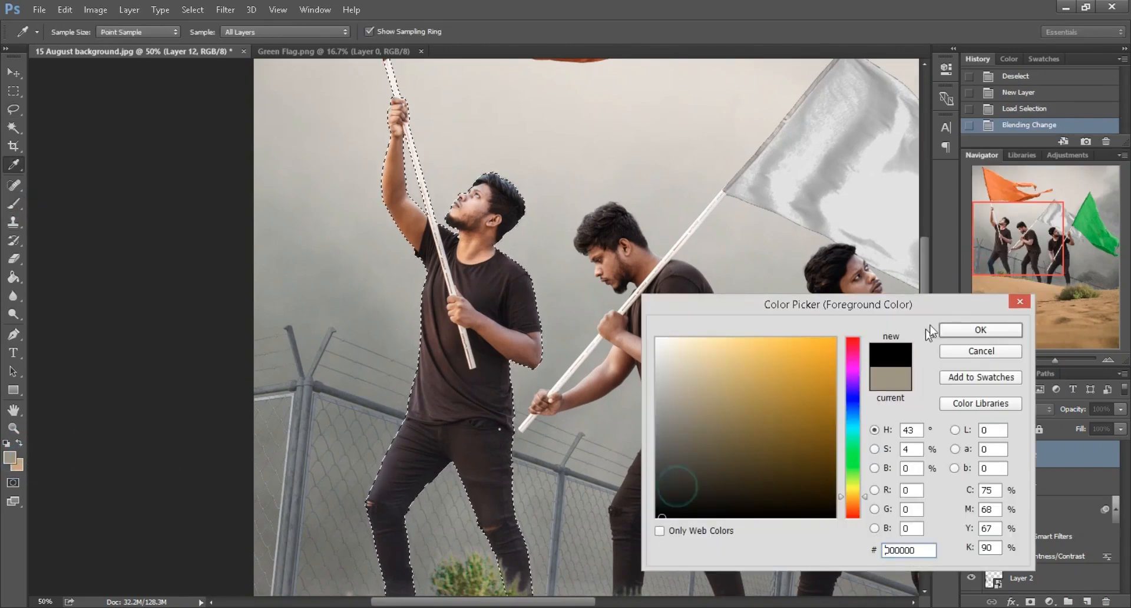
{"action": "left_click", "coordinate": [957, 329]}
{"action": "scroll", "coordinate": [522, 325], "scroll_direction": "down", "scroll_amount": 4}
{"action": "key", "text": "ctrl+plus"}
{"action": "left_click_drag", "start_coordinate": [252, 32], "coordinate": [243, 34]}
- Brush soft black shading over the first man's legs, body and raised arm, using sizes between 125 and 400 px
{"action": "mouse_move", "coordinate": [556, 481]}
{"action": "left_mouse_down"}
{"action": "mouse_move", "coordinate": [532, 468]}
{"action": "mouse_move", "coordinate": [521, 442]}
{"action": "left_mouse_up"}
{"action": "mouse_move", "coordinate": [493, 384]}
{"action": "left_mouse_down"}
{"action": "mouse_move", "coordinate": [470, 326]}
{"action": "mouse_move", "coordinate": [424, 332]}
{"action": "left_mouse_up"}
{"action": "left_click_drag", "start_coordinate": [389, 398], "coordinate": [381, 413]}
{"action": "left_click_drag", "start_coordinate": [382, 346], "coordinate": [359, 470]}
{"action": "left_click_drag", "start_coordinate": [366, 513], "coordinate": [366, 548]}
{"action": "key", "text": "bracketright"}
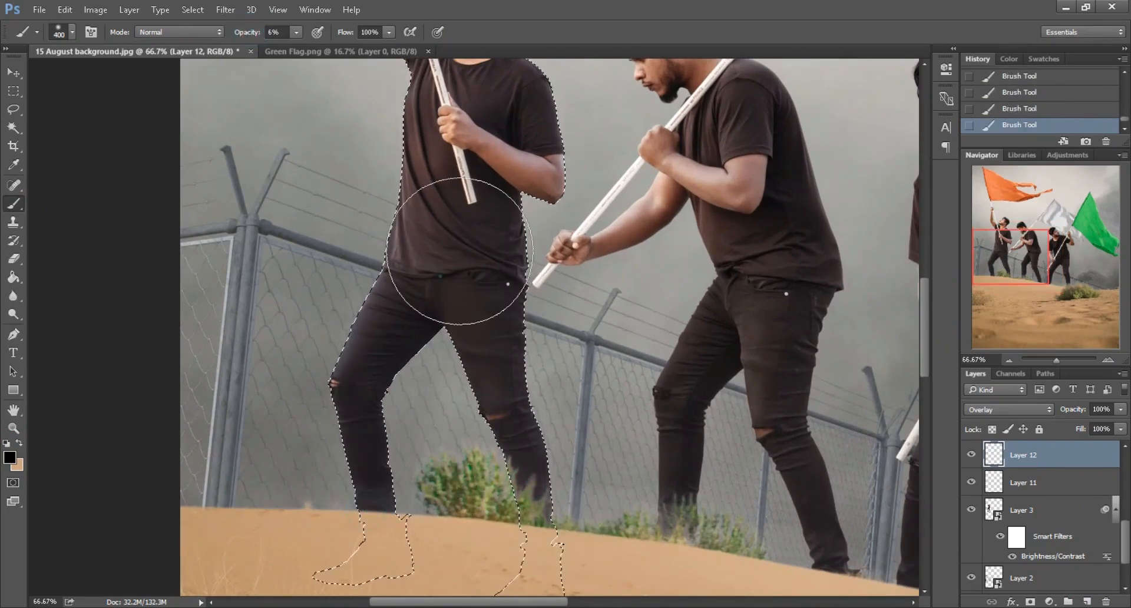
{"action": "key", "text": "bracketleft"}
{"action": "key", "text": "bracketleft"}
{"action": "scroll", "coordinate": [460, 124], "scroll_direction": "up", "scroll_amount": 5}
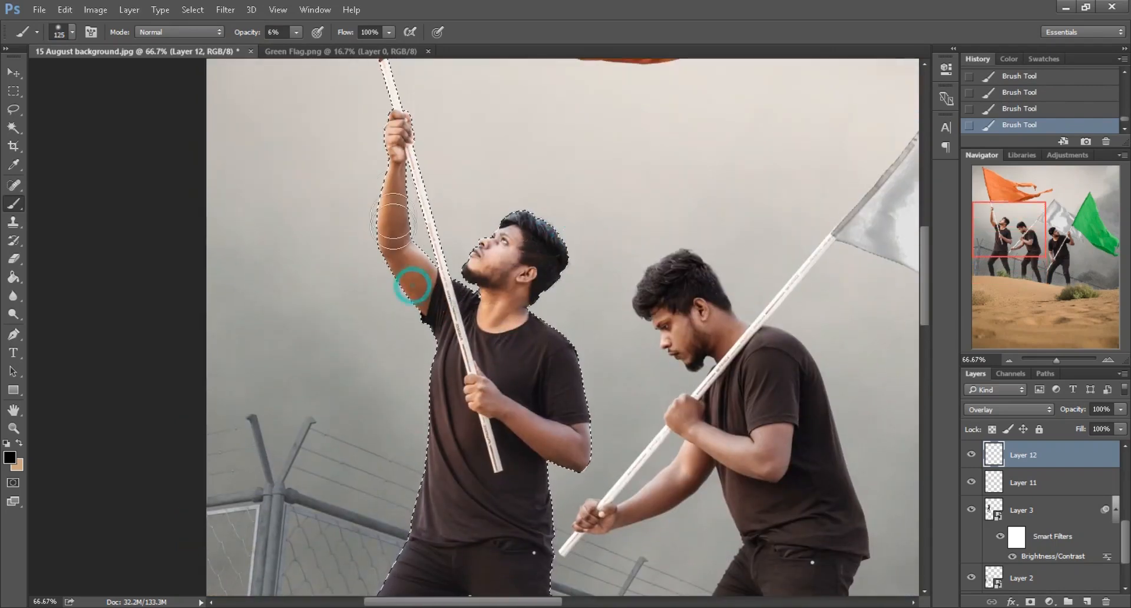
{"action": "scroll", "coordinate": [422, 433], "scroll_direction": "down", "scroll_amount": 1}
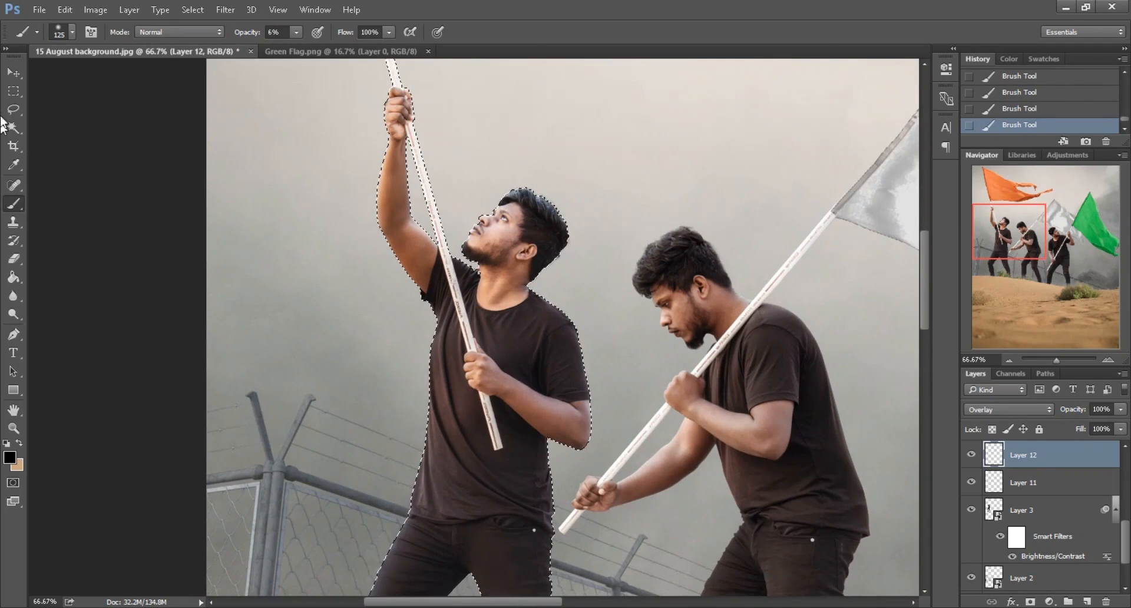
- Add a new Normal-mode layer above Layer 12, load the first man's outline, and choose a lighter peach brush colour
{"action": "left_click", "coordinate": [14, 109]}
{"action": "left_click", "coordinate": [1086, 601]}
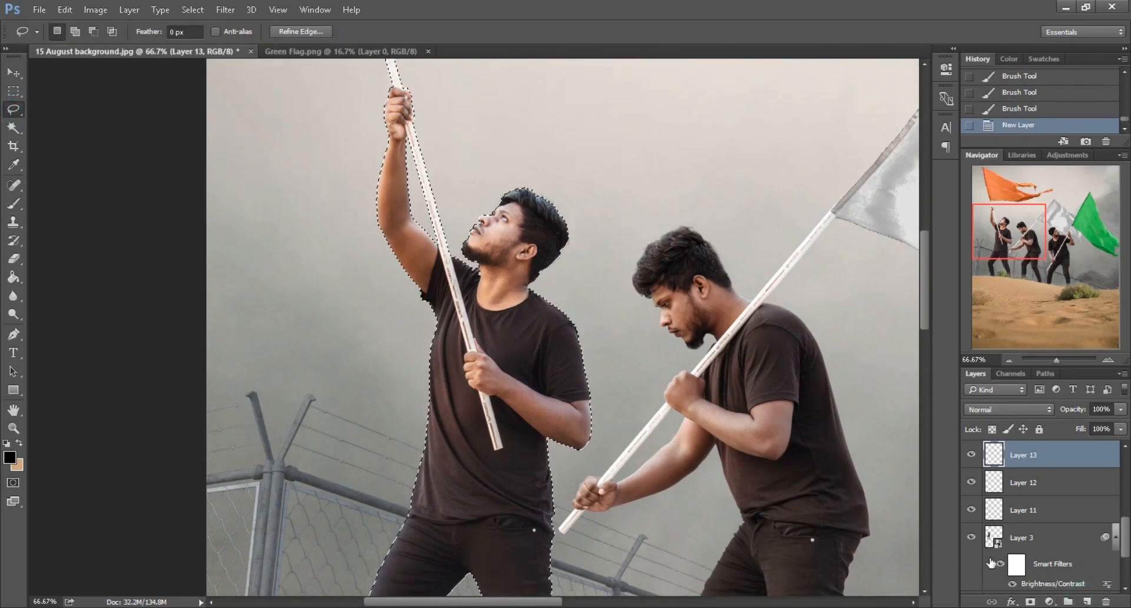
{"action": "left_click", "coordinate": [8, 459]}
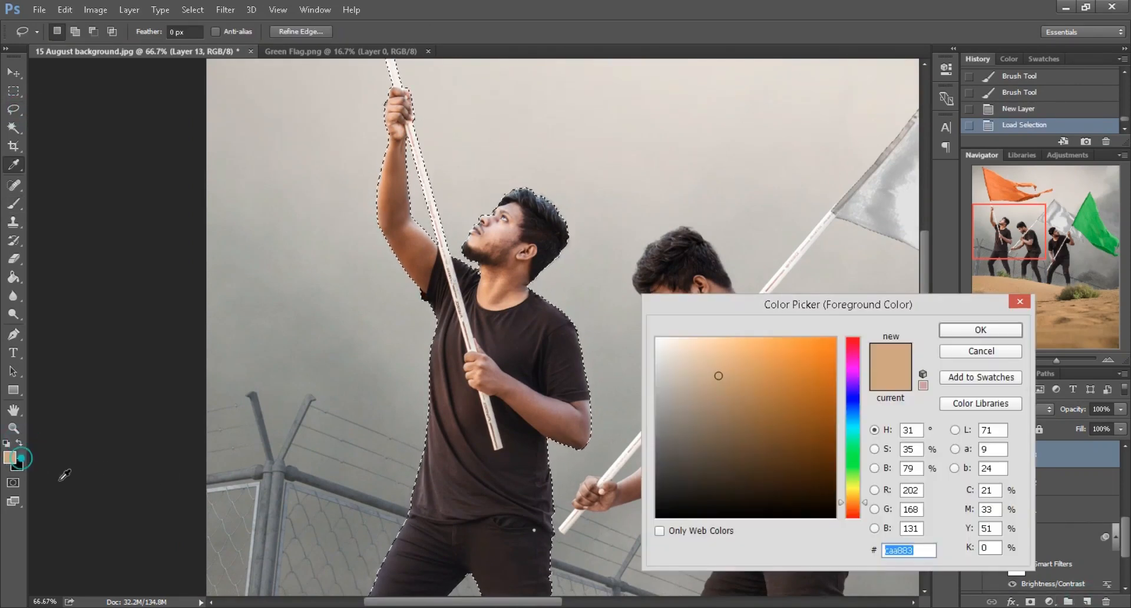
{"action": "left_click_drag", "start_coordinate": [693, 381], "coordinate": [691, 364]}
{"action": "key", "text": "Return"}
{"action": "left_click", "coordinate": [14, 204]}
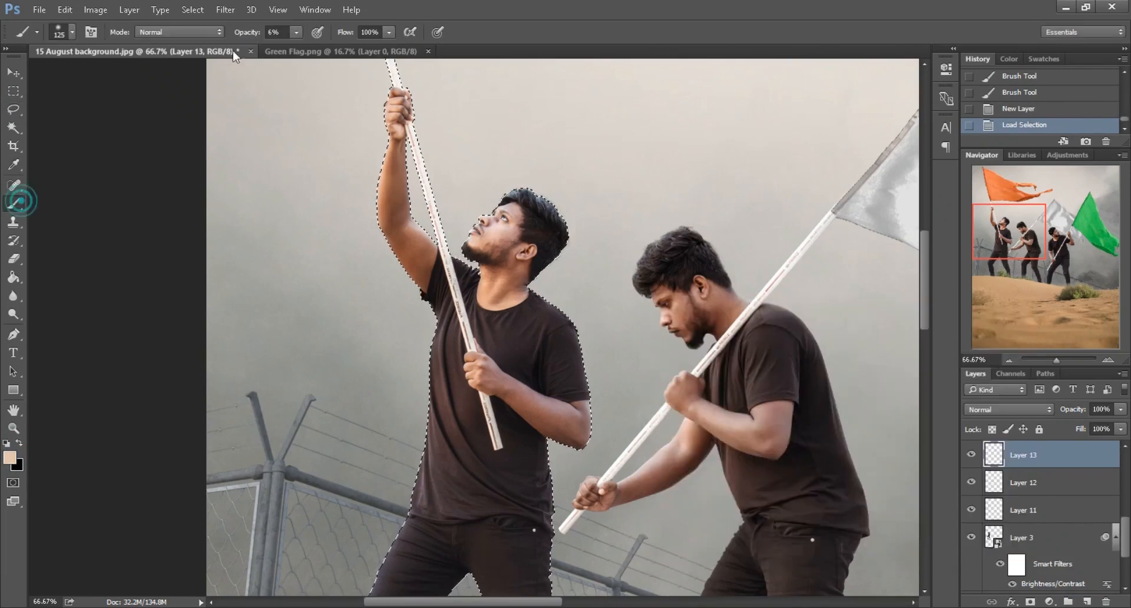
- Brush a faint peach haze over the first man from head to legs at 3% opacity and drop the selection
{"action": "scroll", "coordinate": [290, 77], "scroll_direction": "down", "scroll_amount": 3}
{"action": "key", "text": "bracketright"}
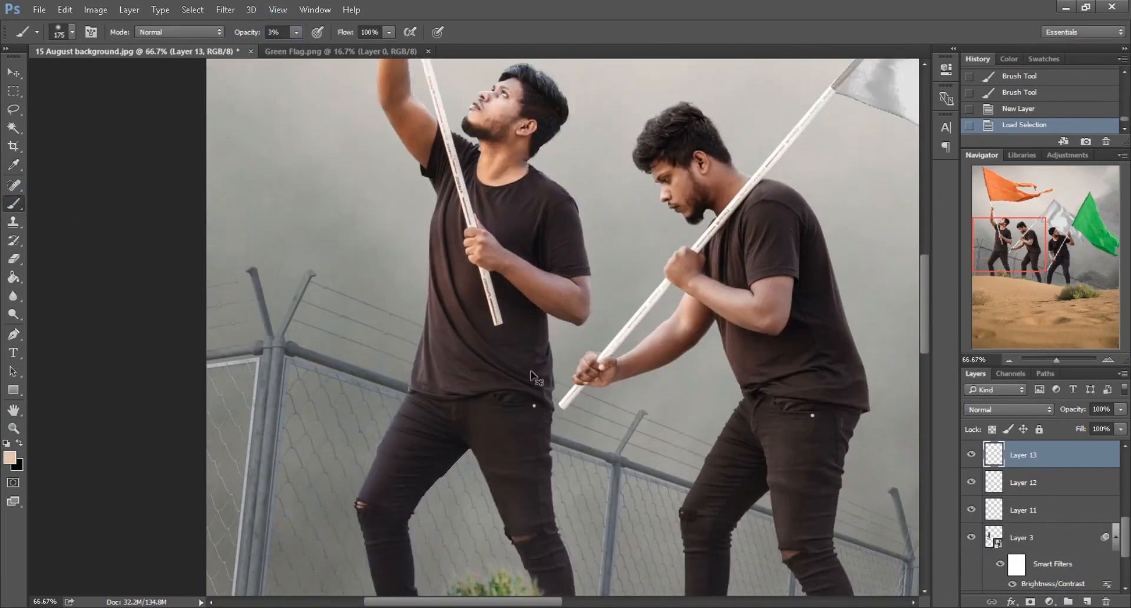
{"action": "scroll", "coordinate": [534, 375], "scroll_direction": "down", "scroll_amount": 1}
{"action": "key", "text": "bracketright"}
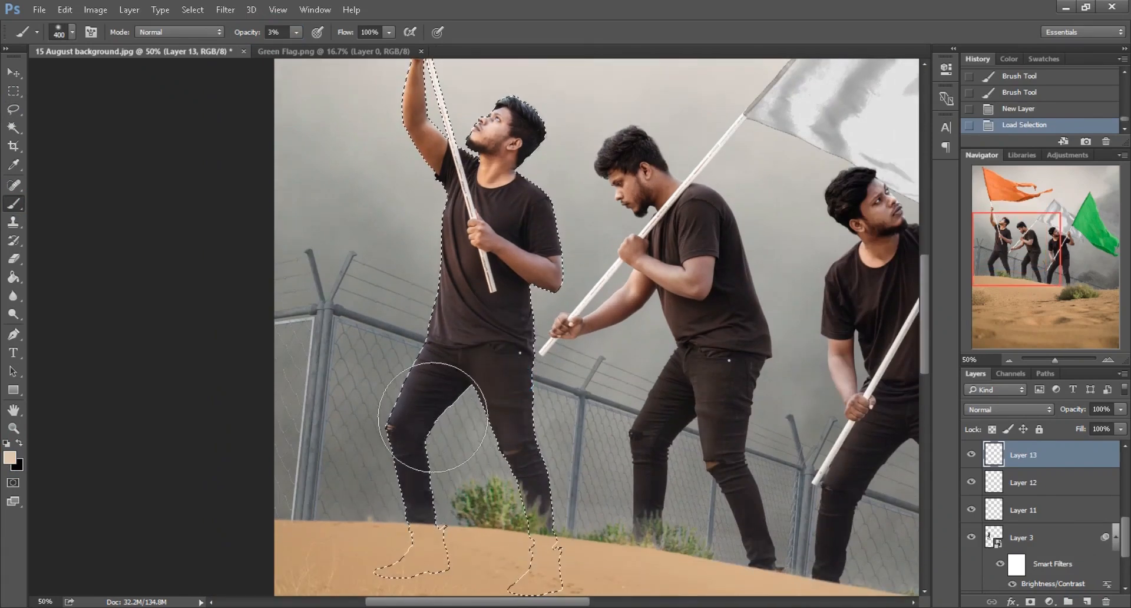
{"action": "key", "text": "bracketleft"}
{"action": "left_click_drag", "start_coordinate": [471, 156], "coordinate": [546, 125]}
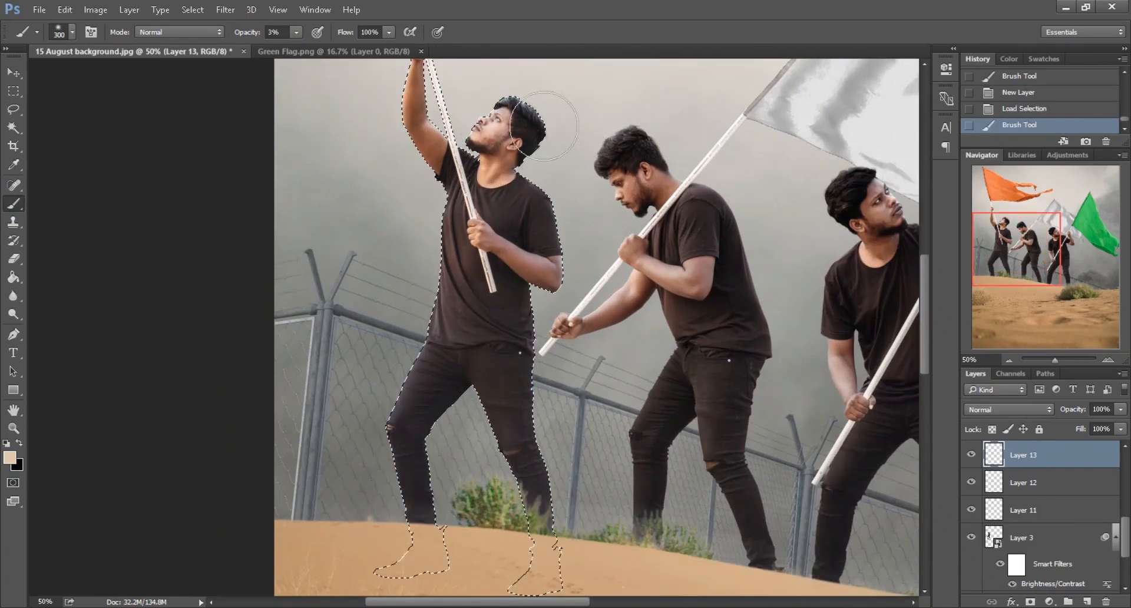
{"action": "key", "text": "bracketright"}
{"action": "scroll", "coordinate": [519, 200], "scroll_direction": "down", "scroll_amount": 1}
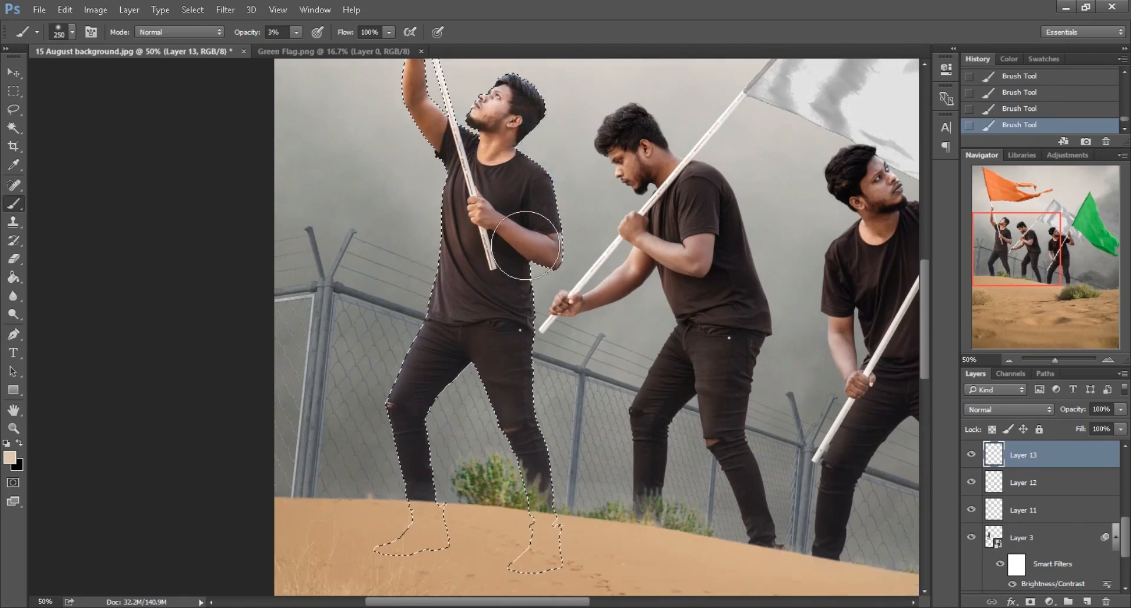
{"action": "key", "text": "bracketright"}
{"action": "scroll", "coordinate": [506, 342], "scroll_direction": "down", "scroll_amount": 1}
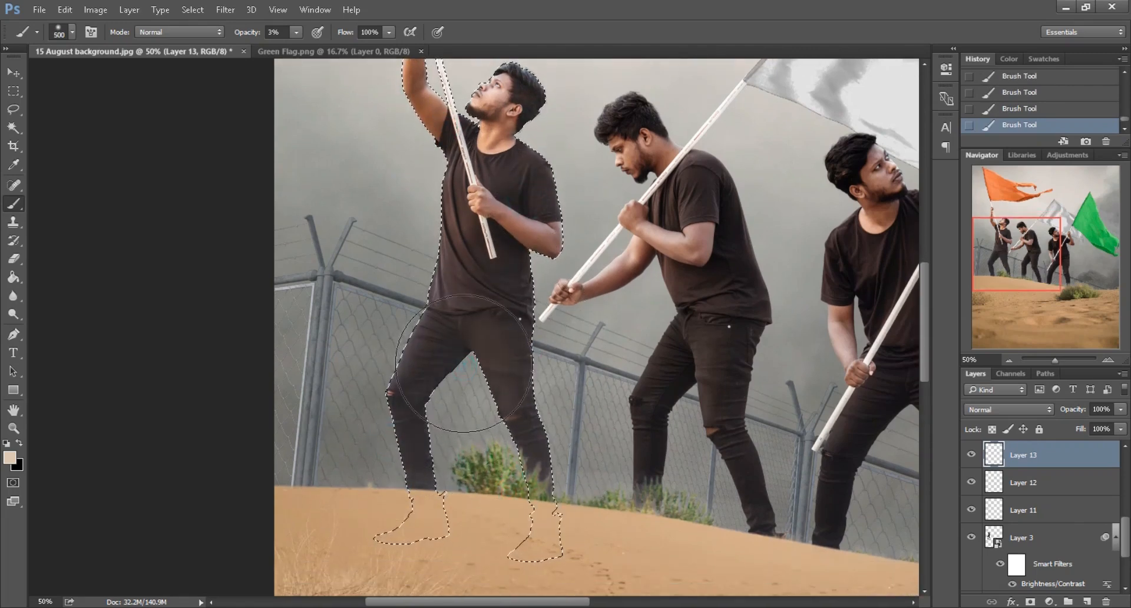
{"action": "scroll", "coordinate": [468, 328], "scroll_direction": "up", "scroll_amount": 7}
{"action": "key", "text": "bracketleft"}
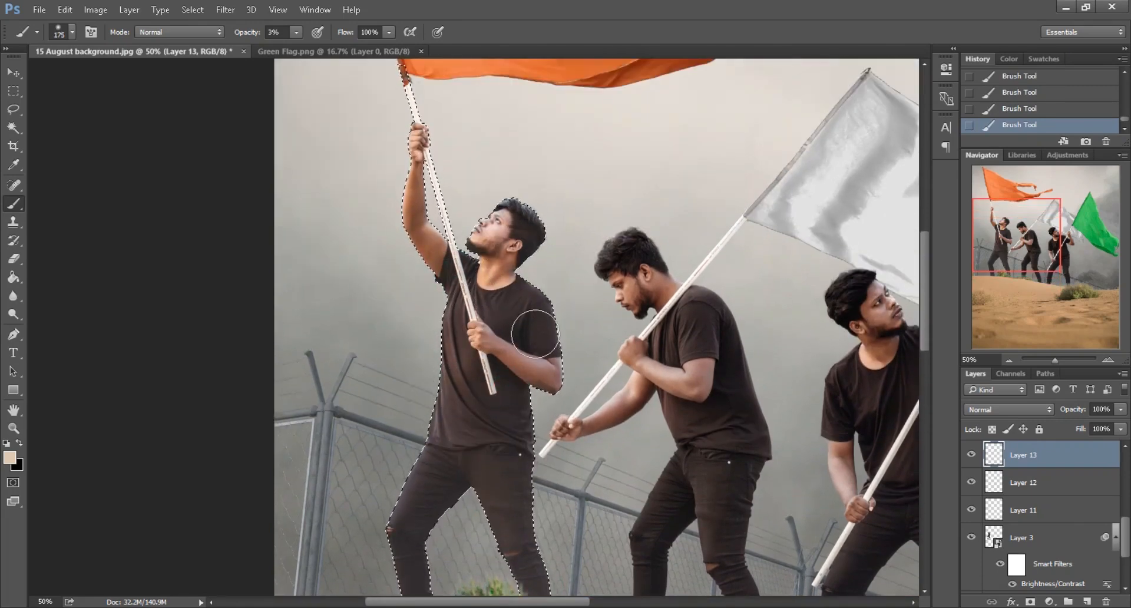
{"action": "scroll", "coordinate": [535, 334], "scroll_direction": "up", "scroll_amount": 5}
{"action": "key", "text": "bracketright"}
{"action": "key", "text": "bracketright"}
{"action": "left_click", "coordinate": [23, 112]}
{"action": "left_click", "coordinate": [367, 284]}
- Add a new layer above Layer 10 and load the second man's outline as a selection
{"action": "left_click_drag", "start_coordinate": [605, 360], "coordinate": [463, 164]}
{"action": "left_click", "coordinate": [19, 72]}
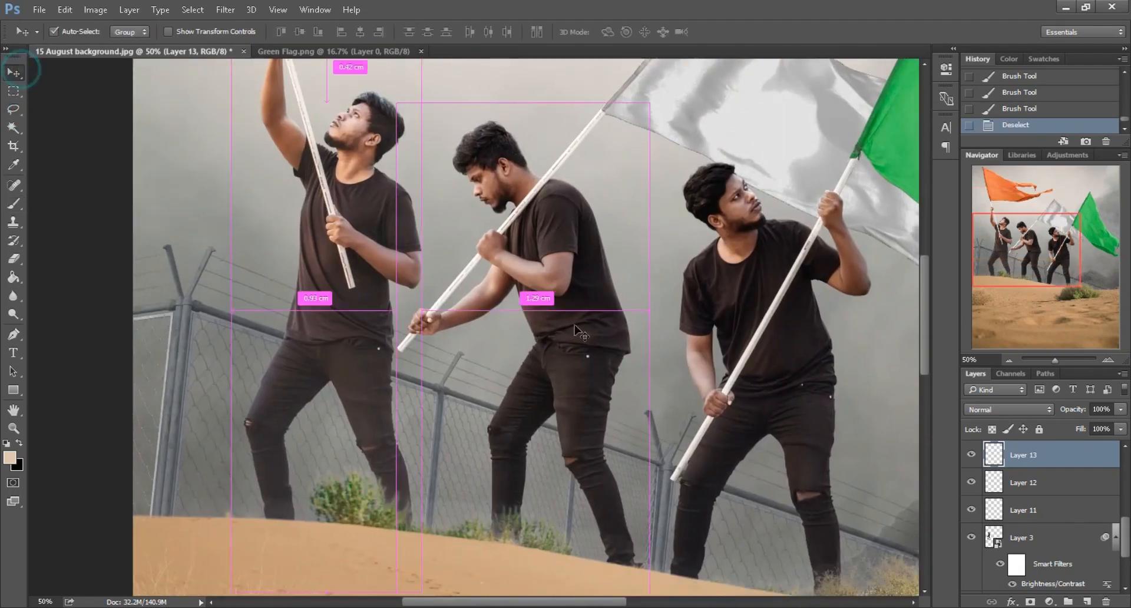
{"action": "left_click", "coordinate": [525, 272], "text": "ctrl"}
{"action": "left_click", "coordinate": [995, 524], "text": "ctrl"}
{"action": "key", "text": "ctrl+plus"}
- Brush the peach haze over the second man's head, back and legs at 3% opacity with 150 to 400 px brushes, and deselect him
{"action": "left_click", "coordinate": [22, 202]}
{"action": "scroll", "coordinate": [619, 362], "scroll_direction": "up", "scroll_amount": 1}
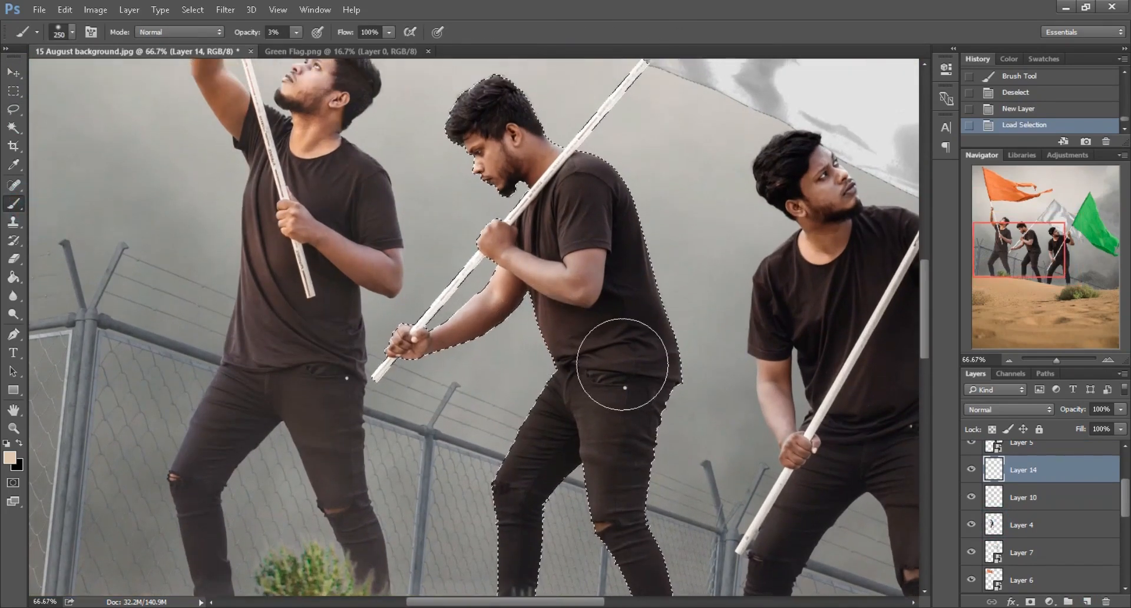
{"action": "key", "text": "bracketright"}
{"action": "key", "text": "bracketright"}
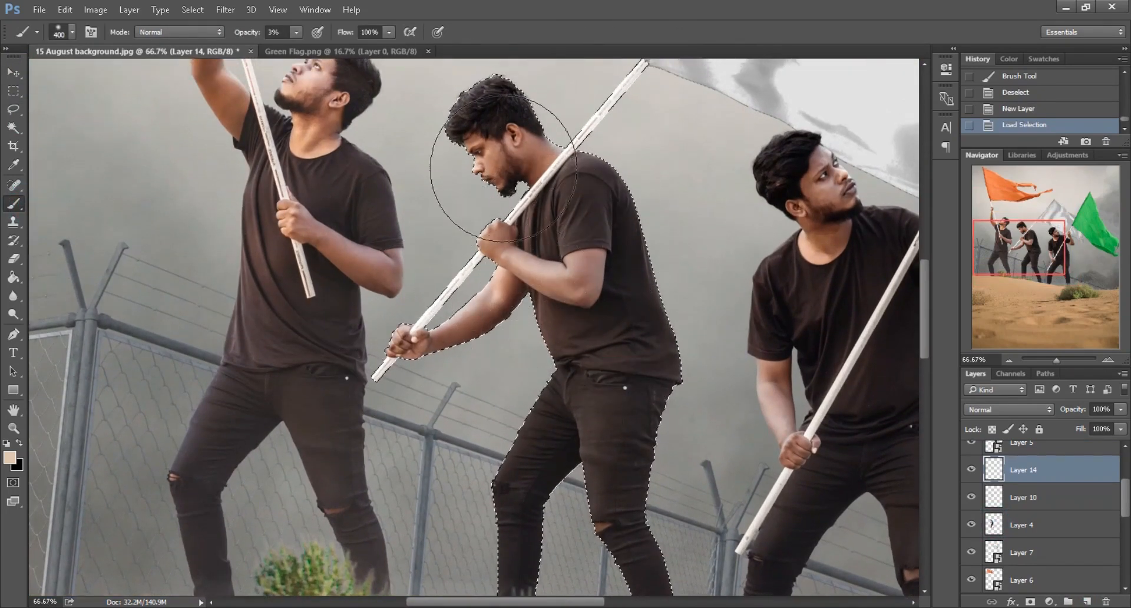
{"action": "left_click", "coordinate": [476, 117]}
{"action": "key", "text": "bracketleft"}
{"action": "left_click", "coordinate": [471, 125]}
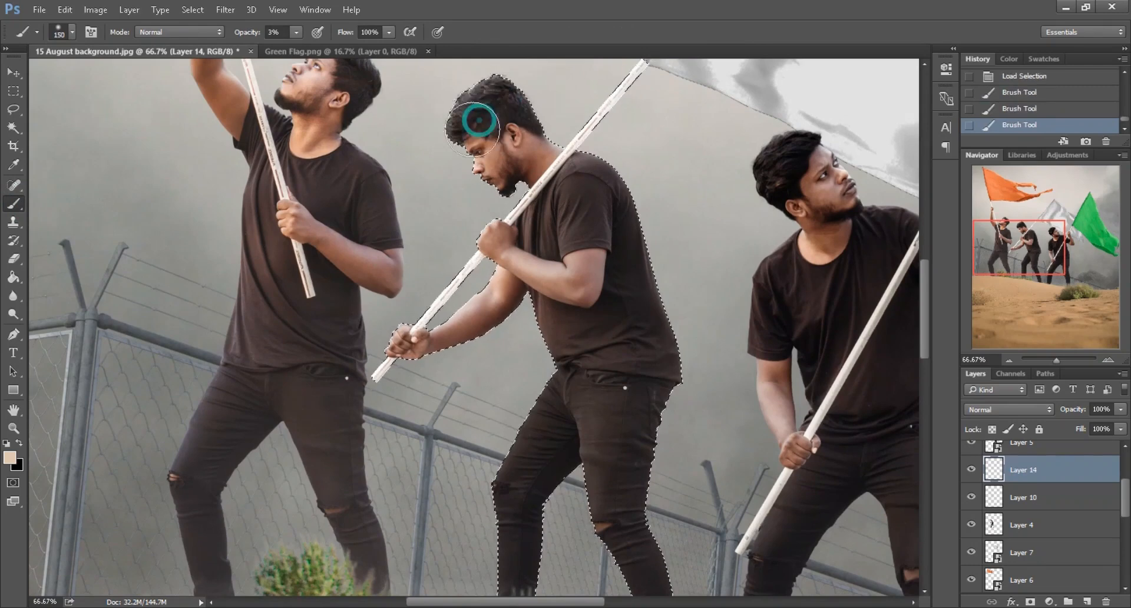
{"action": "key", "text": "bracketright"}
{"action": "key", "text": "bracketright"}
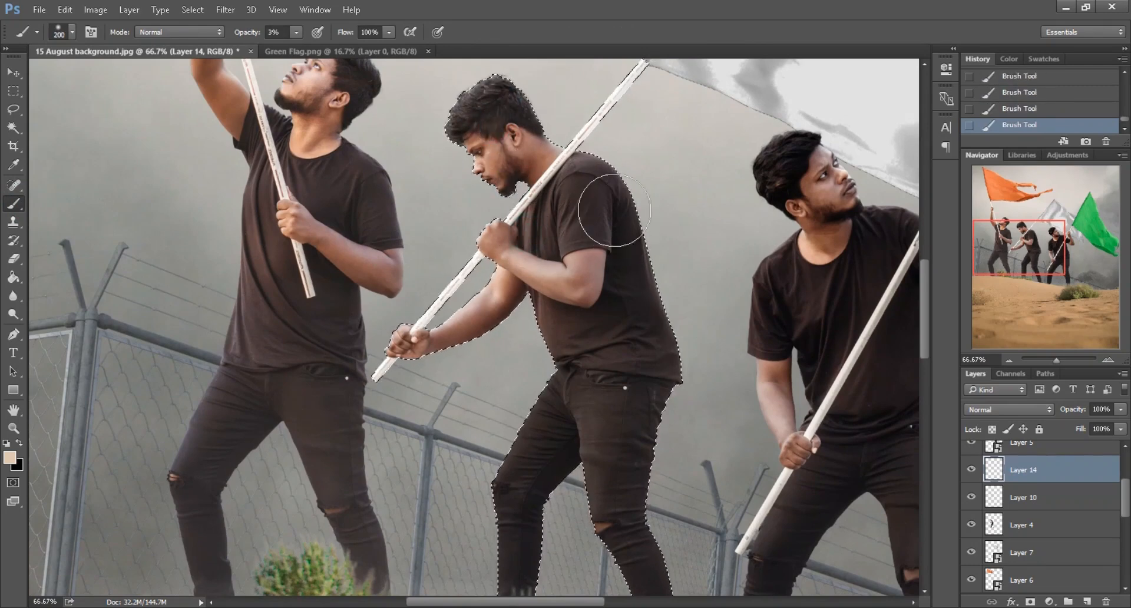
{"action": "left_click_drag", "start_coordinate": [548, 362], "coordinate": [530, 210]}
{"action": "key", "text": "bracketright"}
{"action": "key", "text": "bracketright"}
{"action": "key", "text": "bracketright"}
{"action": "key", "text": "bracketright"}
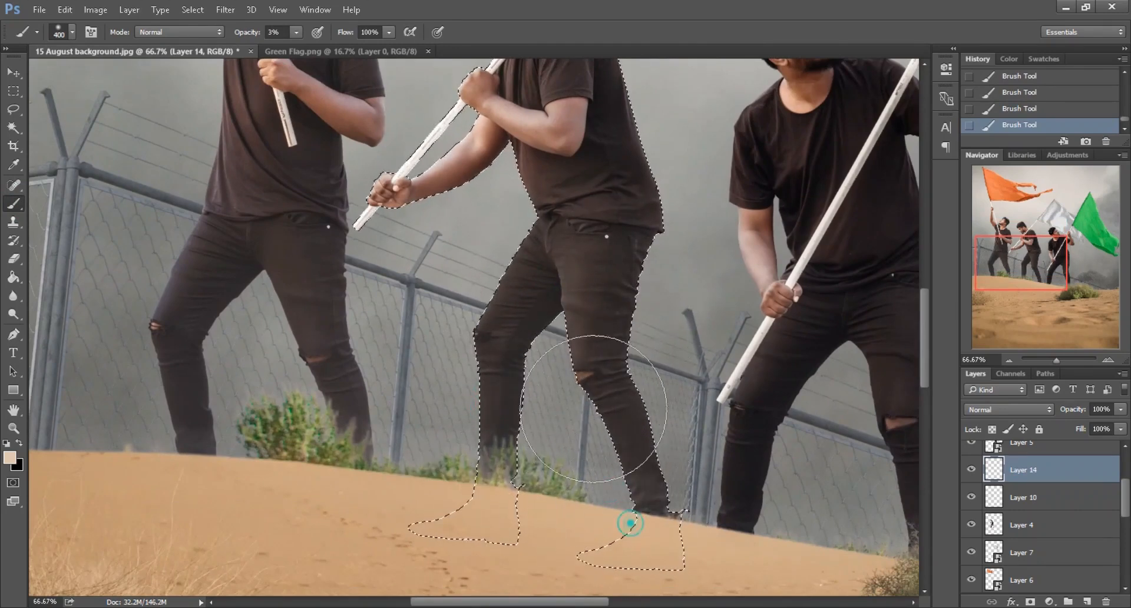
{"action": "left_click_drag", "start_coordinate": [612, 374], "coordinate": [487, 505]}
{"action": "key", "text": "bracketleft"}
{"action": "left_click", "coordinate": [400, 348]}
{"action": "key", "text": "bracketleft"}
{"action": "key", "text": "bracketleft"}
{"action": "key", "text": "bracketleft"}
{"action": "key", "text": "bracketleft"}
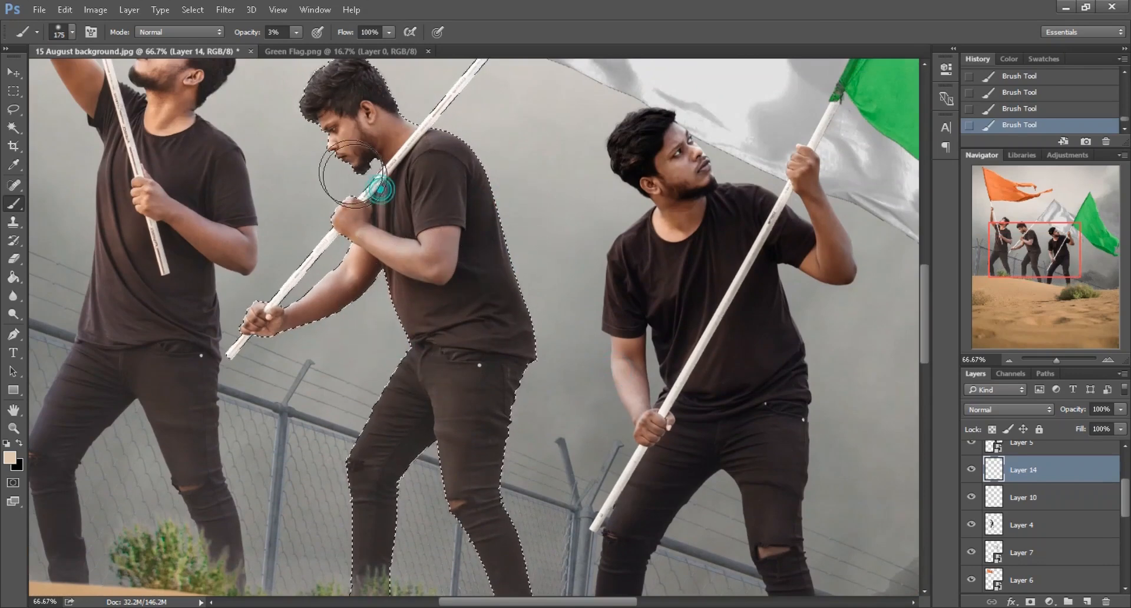
{"action": "left_click", "coordinate": [17, 117]}
{"action": "left_click", "coordinate": [314, 283]}
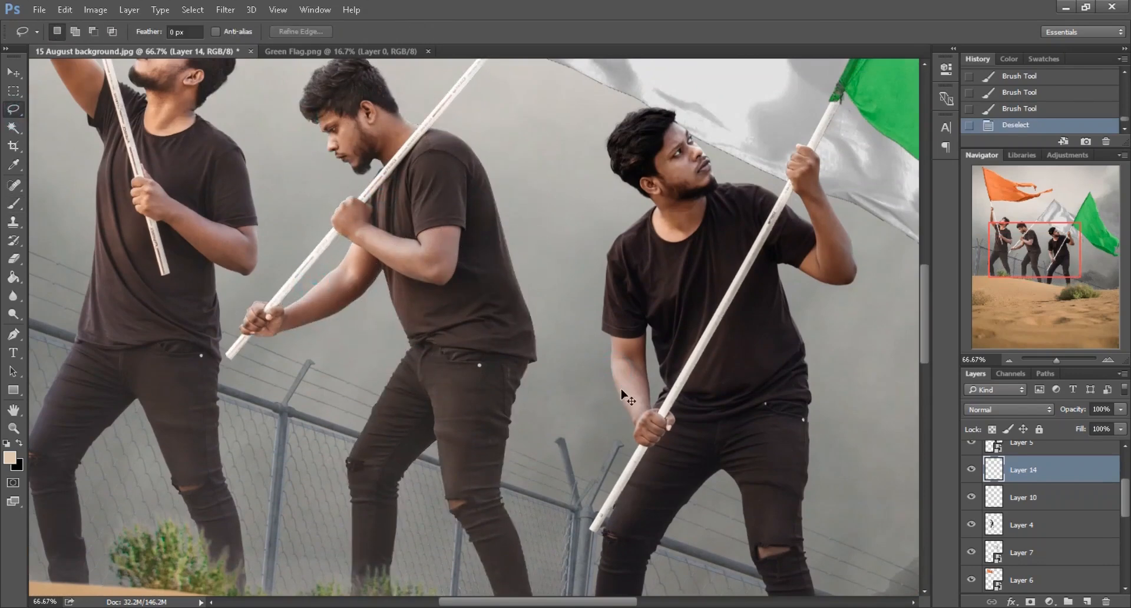
- Add a new layer above Layer 9 and load the third man's outline as a selection
{"action": "scroll", "coordinate": [232, 222], "scroll_direction": "right", "scroll_amount": 3}
{"action": "left_click", "coordinate": [13, 73]}
{"action": "left_click", "coordinate": [676, 336], "text": "ctrl"}
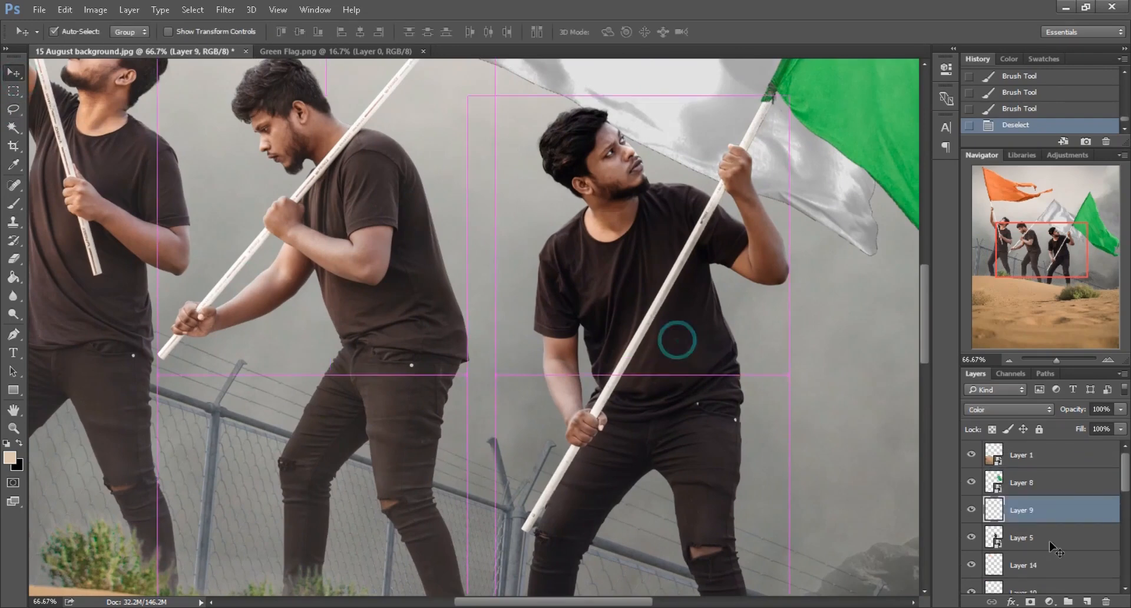
{"action": "left_click", "coordinate": [1088, 601]}
{"action": "left_click", "coordinate": [998, 564], "text": "ctrl"}
{"action": "scroll", "coordinate": [474, 327], "scroll_direction": "right", "scroll_amount": 3}
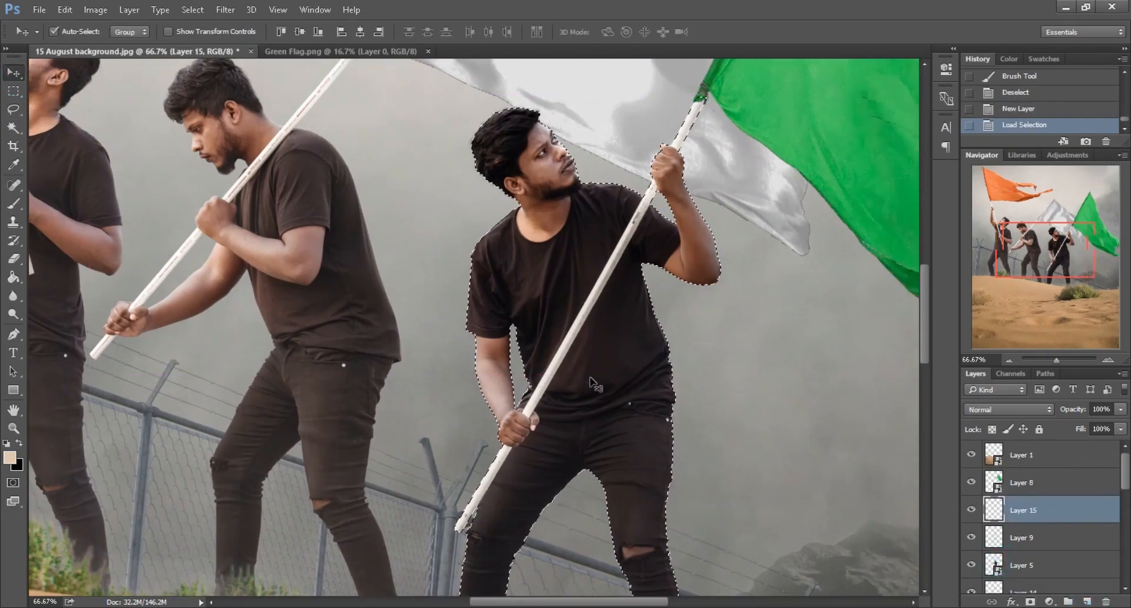
- Brush the peach haze over the third man's head, arms, shirt and legs at 3% opacity, and drop the selection
{"action": "key", "text": "ctrl+plus"}
{"action": "left_click", "coordinate": [14, 204]}
{"action": "key", "text": "ctrl+minus"}
{"action": "key", "text": "ctrl+minus"}
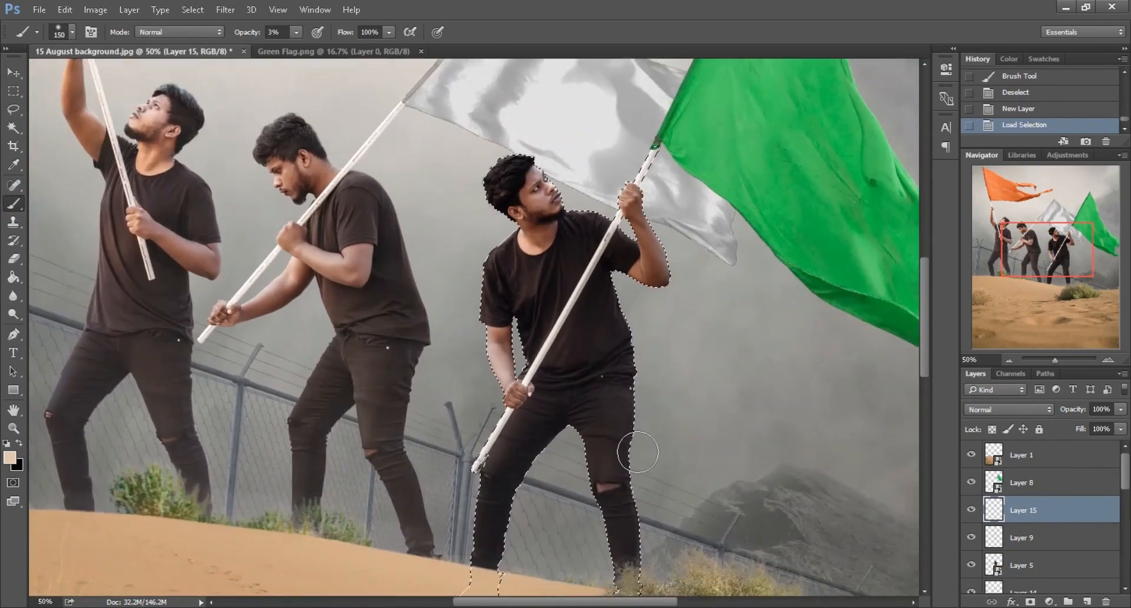
{"action": "left_click_drag", "start_coordinate": [623, 462], "coordinate": [627, 419]}
{"action": "key", "text": "bracketright"}
{"action": "key", "text": "bracketright"}
{"action": "key", "text": "bracketright"}
{"action": "key", "text": "bracketright"}
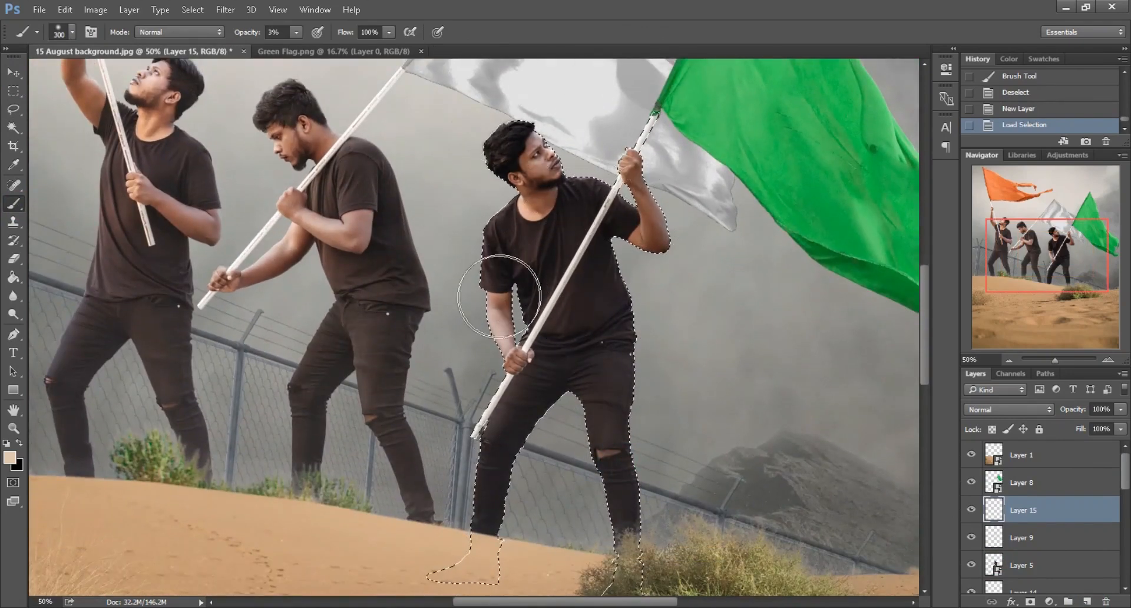
{"action": "left_click_drag", "start_coordinate": [500, 296], "coordinate": [507, 259]}
{"action": "left_click_drag", "start_coordinate": [513, 277], "coordinate": [506, 333]}
{"action": "left_click", "coordinate": [558, 365], "text": "ctrl"}
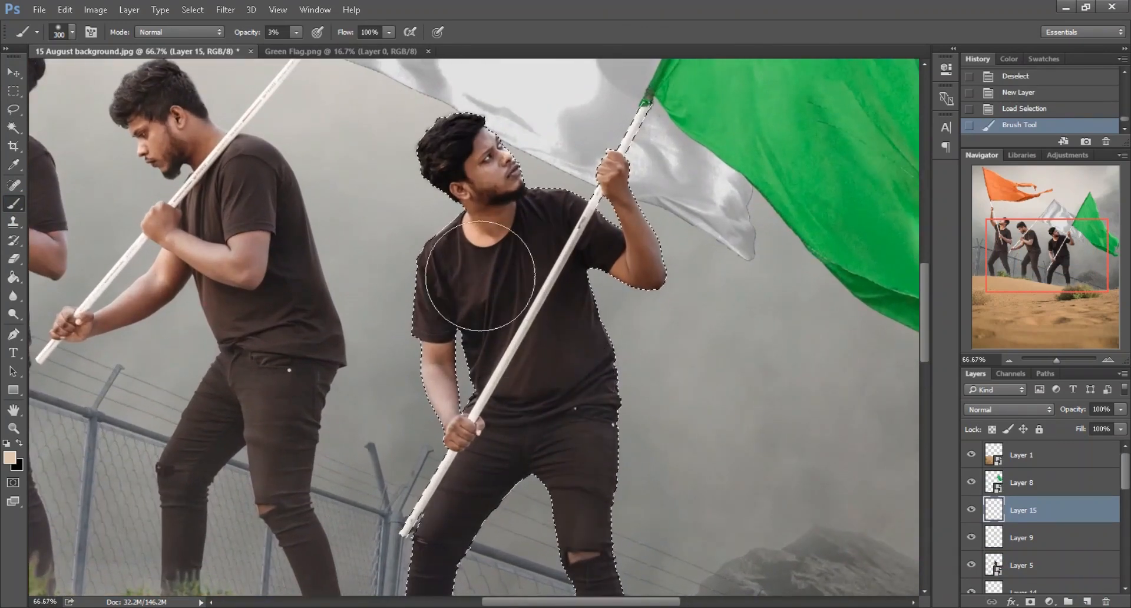
{"action": "key", "text": "bracketleft"}
{"action": "key", "text": "bracketleft"}
{"action": "key", "text": "bracketleft"}
{"action": "left_click", "coordinate": [462, 131]}
{"action": "key", "text": "bracketleft"}
{"action": "left_click", "coordinate": [447, 167]}
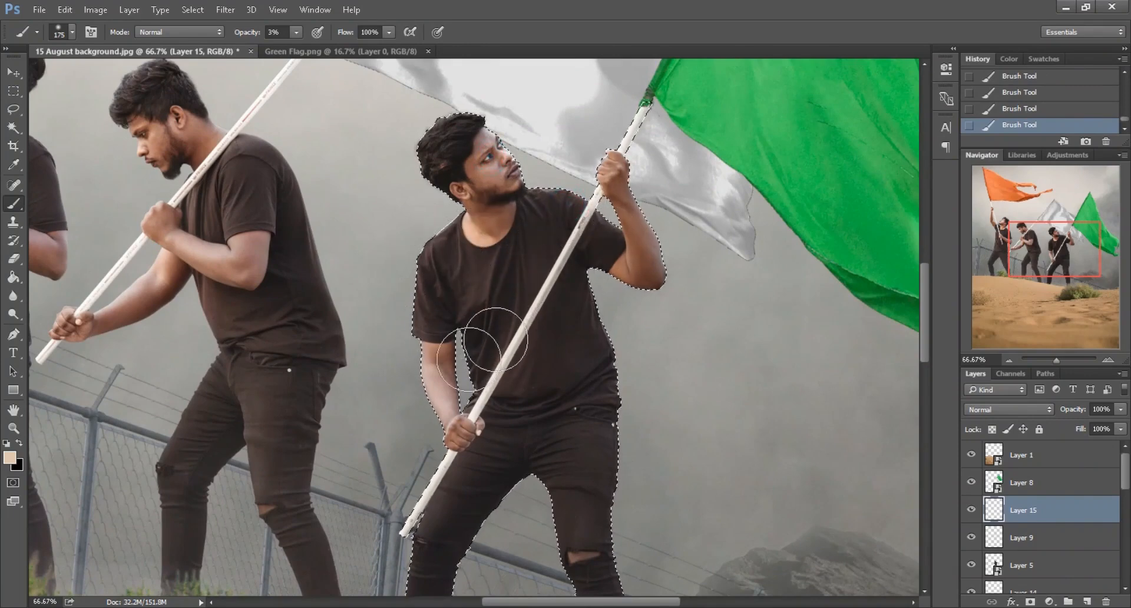
{"action": "key", "text": "ctrl+minus"}
{"action": "mouse_move", "coordinate": [546, 436]}
{"action": "left_mouse_down"}
{"action": "mouse_move", "coordinate": [551, 374]}
{"action": "mouse_move", "coordinate": [558, 486]}
{"action": "left_mouse_up"}
{"action": "key", "text": "]"}
{"action": "key", "text": "]"}
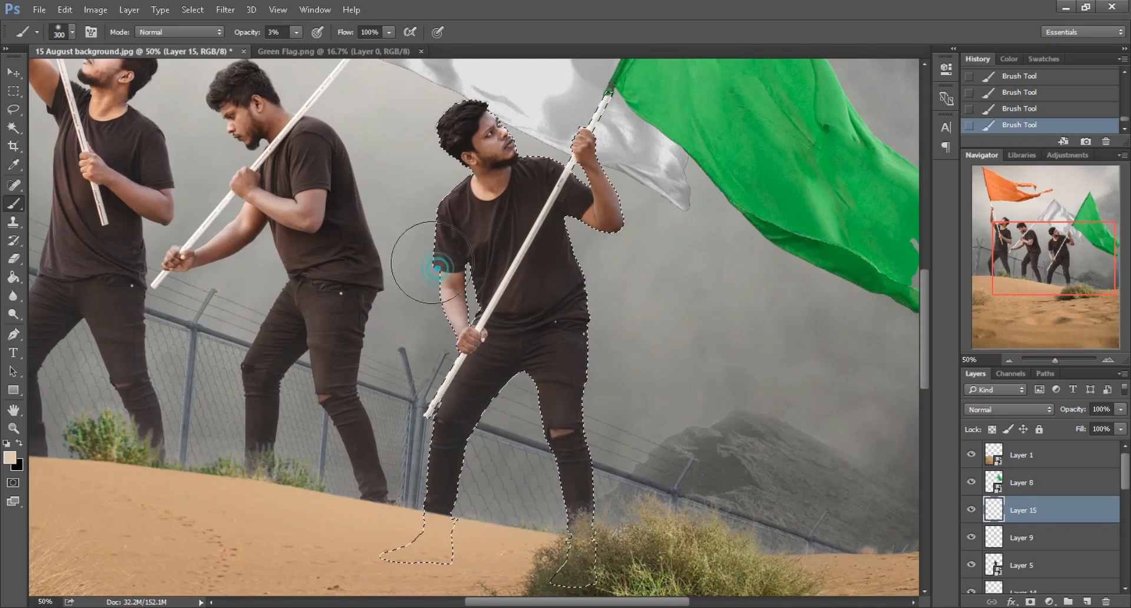
{"action": "key", "text": "bracketright"}
{"action": "key", "text": "bracketright"}
{"action": "key", "text": "bracketright"}
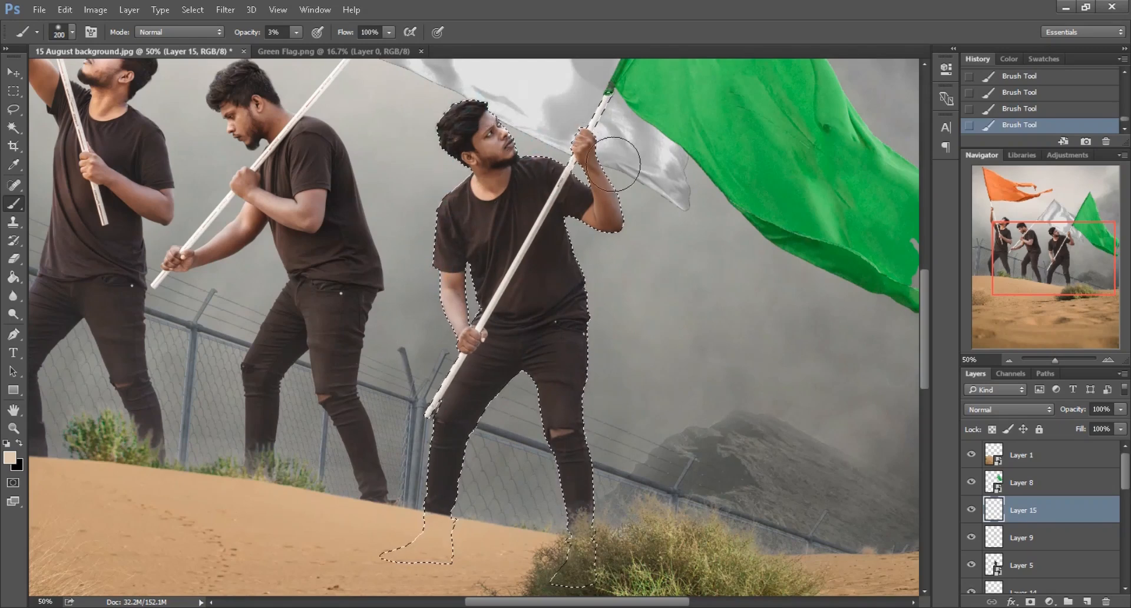
{"action": "left_click", "coordinate": [13, 111]}
{"action": "left_click", "coordinate": [179, 349]}
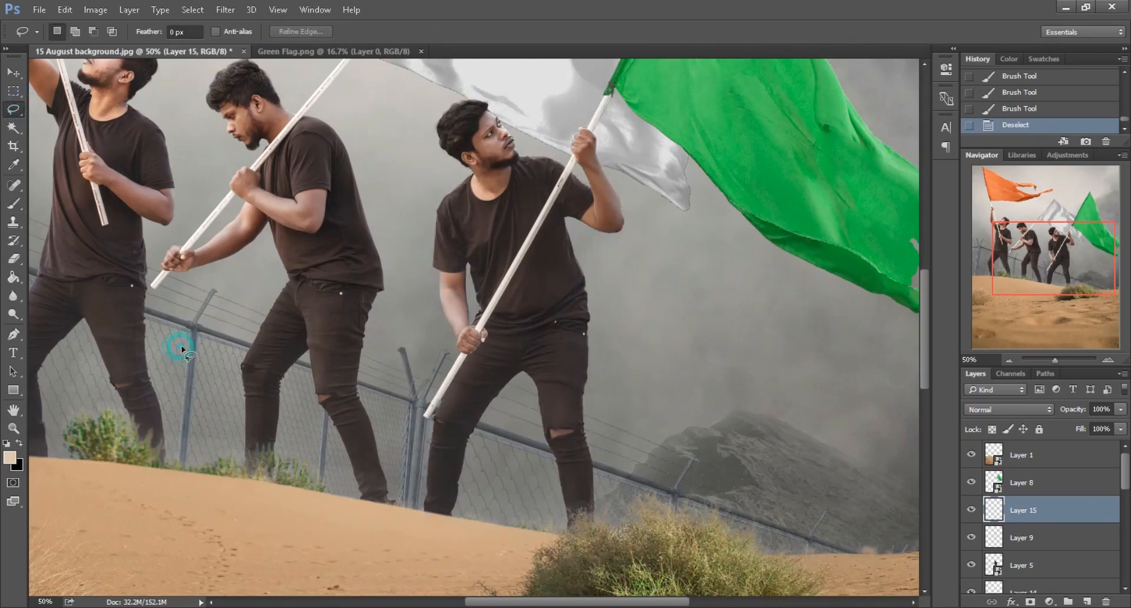
{"action": "key", "text": "ctrl+minus"}
{"action": "key", "text": "ctrl+minus"}
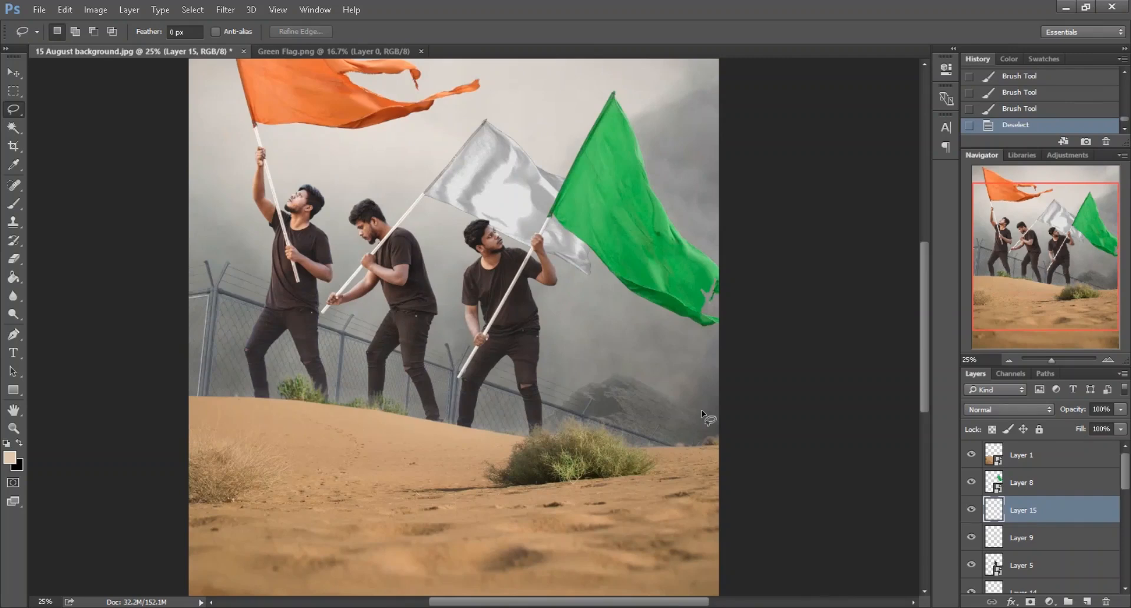
- Add a new layer directly above Layer 2, which holds the fence, and make the Brush ready for painting on it
{"action": "scroll", "coordinate": [702, 410], "scroll_direction": "down", "scroll_amount": 1}
{"action": "scroll", "coordinate": [702, 410], "scroll_direction": "left", "scroll_amount": 1}
{"action": "scroll", "coordinate": [702, 411], "scroll_direction": "left", "scroll_amount": 1}
{"action": "key", "text": "ctrl+plus"}
{"action": "key", "text": "ctrl+plus"}
{"action": "left_click", "coordinate": [18, 74]}
{"action": "left_click", "coordinate": [204, 274], "text": "ctrl"}
{"action": "left_click", "coordinate": [975, 530]}
{"action": "left_click", "coordinate": [976, 531]}
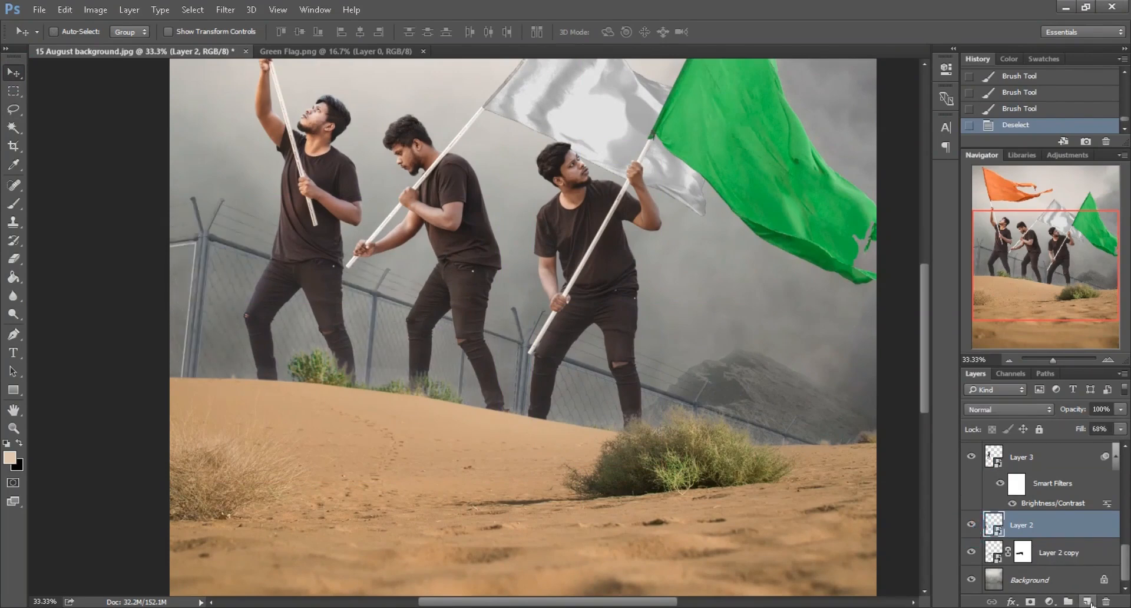
{"action": "left_click", "coordinate": [1090, 602]}
{"action": "left_click", "coordinate": [15, 204]}
{"action": "key", "text": "ctrl+plus"}
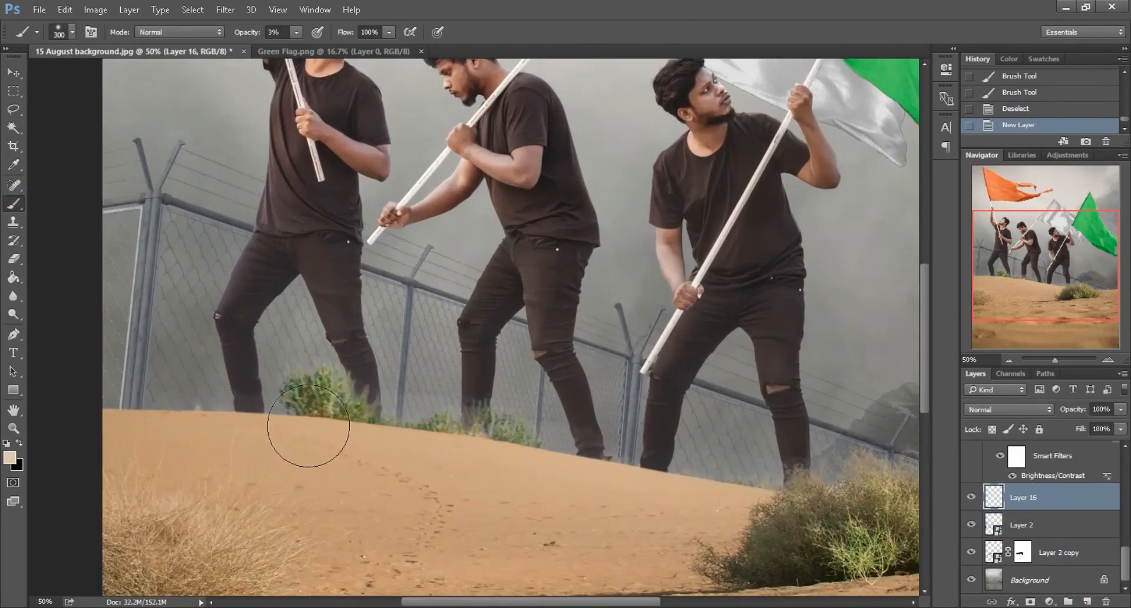
- Brush peach haze over the fence and along the dune ridge at 17% opacity with a large soft brush, up to 800 px
{"action": "left_click_drag", "start_coordinate": [271, 72], "coordinate": [271, 77]}
{"action": "key", "text": "]"}
{"action": "left_click", "coordinate": [436, 441]}
{"action": "left_click", "coordinate": [522, 440]}
{"action": "left_click", "coordinate": [570, 442]}
{"action": "left_click", "coordinate": [653, 465]}
{"action": "left_click", "coordinate": [321, 436]}
{"action": "left_click", "coordinate": [152, 437]}
{"action": "left_click", "coordinate": [106, 373]}
{"action": "left_click", "coordinate": [344, 408]}
{"action": "left_click_drag", "start_coordinate": [568, 380], "coordinate": [282, 331]}
{"action": "key", "text": "bracketleft"}
{"action": "key", "text": "bracketleft"}
{"action": "left_click", "coordinate": [423, 448]}
{"action": "left_click", "coordinate": [525, 468]}
{"action": "left_click", "coordinate": [758, 510]}
{"action": "key", "text": "bracketright"}
{"action": "key", "text": "bracketright"}
{"action": "left_click", "coordinate": [513, 507]}
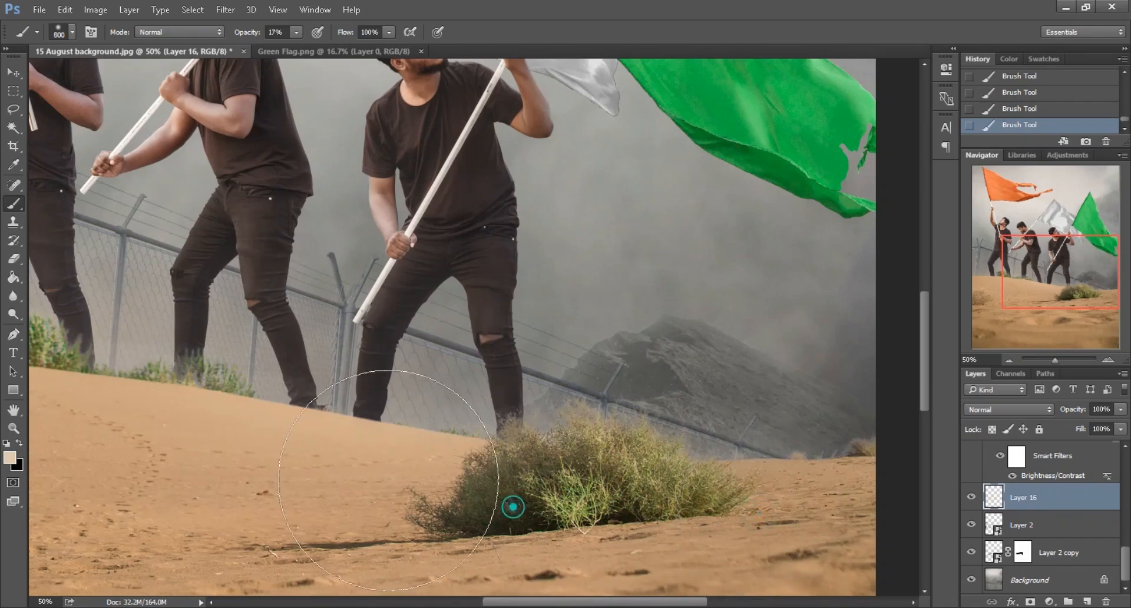
{"action": "key", "text": "ctrl+minus"}
{"action": "key", "text": "ctrl+minus"}
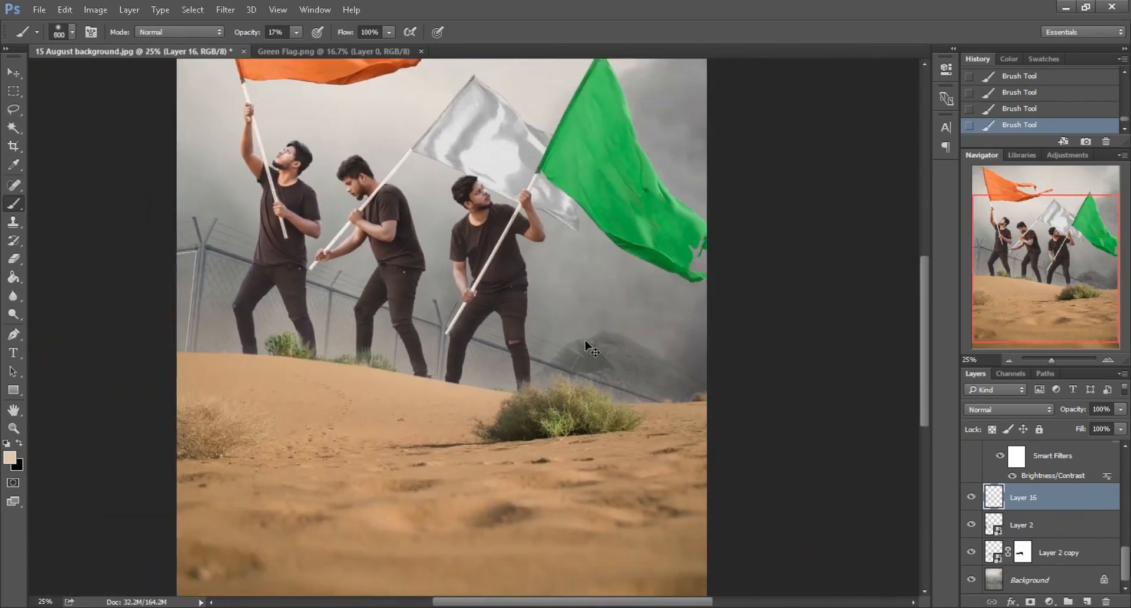
{"action": "scroll", "coordinate": [585, 347], "scroll_direction": "left", "scroll_amount": 2}
{"action": "left_click", "coordinate": [14, 73]}
{"action": "key", "text": "ctrl+minus"}
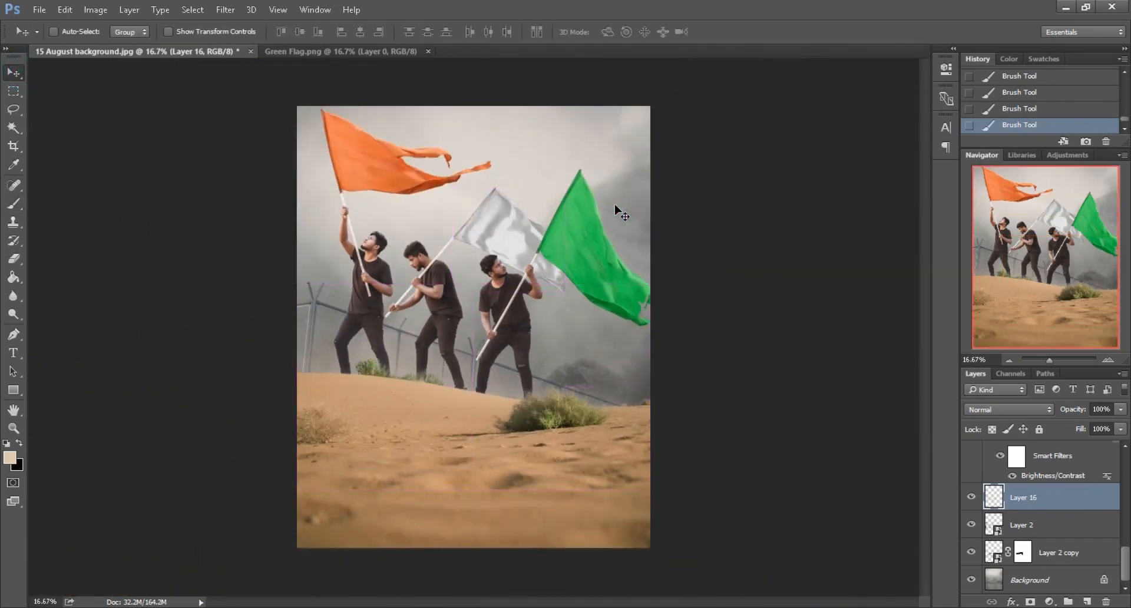
{"action": "key", "text": "ctrl+plus"}
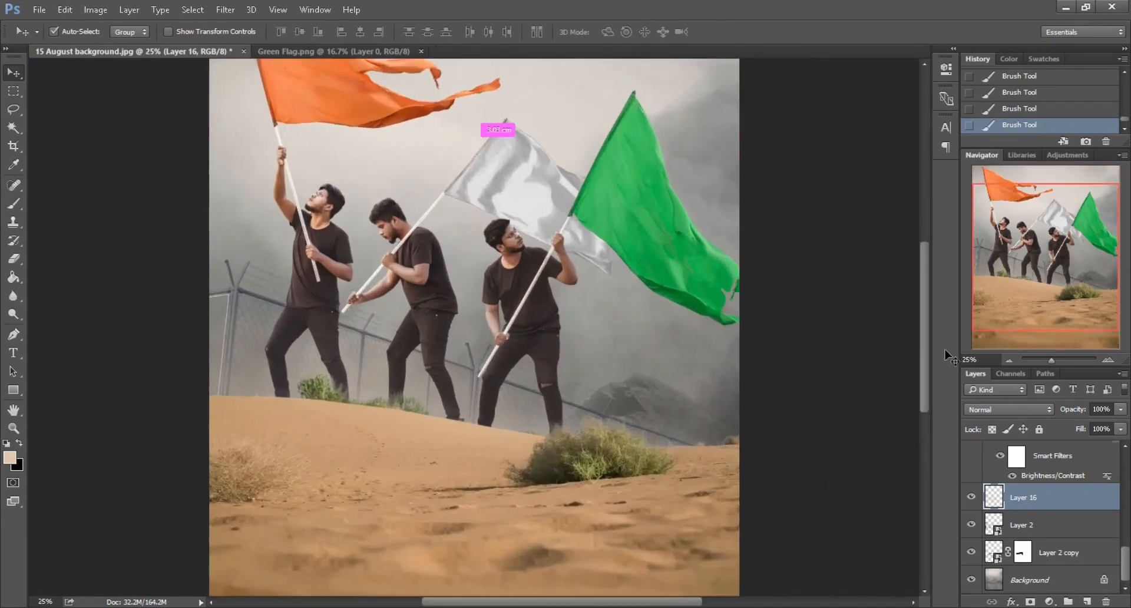
- Lasso the first man's body from the waist down on Layer 3 and copy it to a new layer
{"action": "key", "text": "ctrl+plus"}
{"action": "left_click_drag", "start_coordinate": [1035, 276], "coordinate": [982, 252]}
{"action": "key", "text": "ctrl+plus"}
{"action": "scroll", "coordinate": [465, 423], "scroll_direction": "down", "scroll_amount": 3}
{"action": "scroll", "coordinate": [137, 237], "scroll_direction": "down", "scroll_amount": 2}
{"action": "key", "text": "l"}
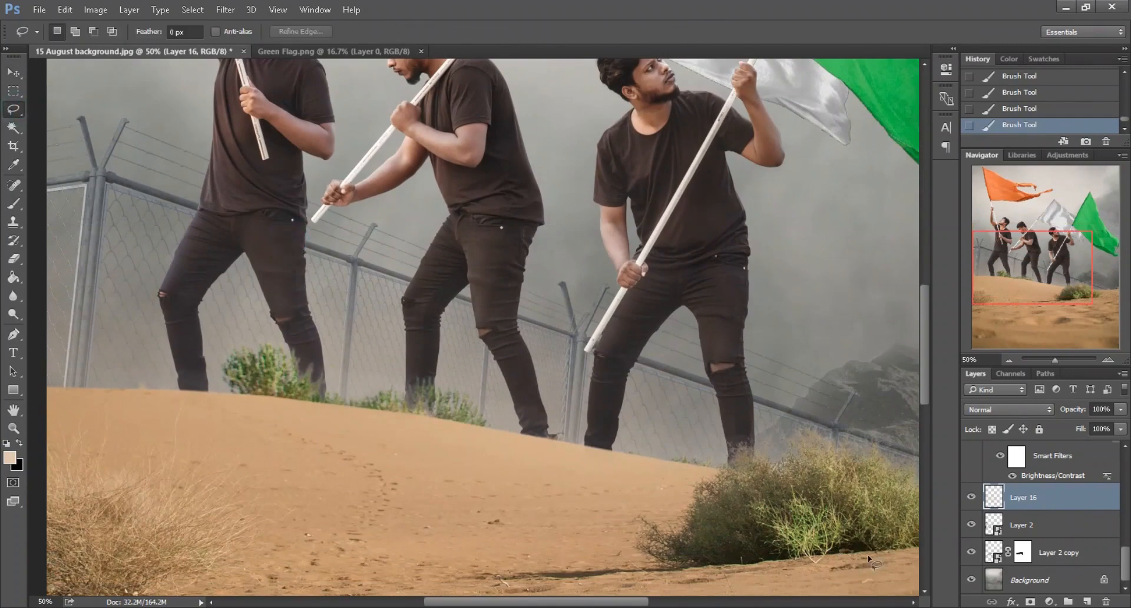
{"action": "left_click", "coordinate": [13, 73]}
{"action": "left_click", "coordinate": [292, 220]}
{"action": "left_click", "coordinate": [971, 487]}
{"action": "left_click", "coordinate": [972, 487]}
{"action": "left_click", "coordinate": [1040, 476]}
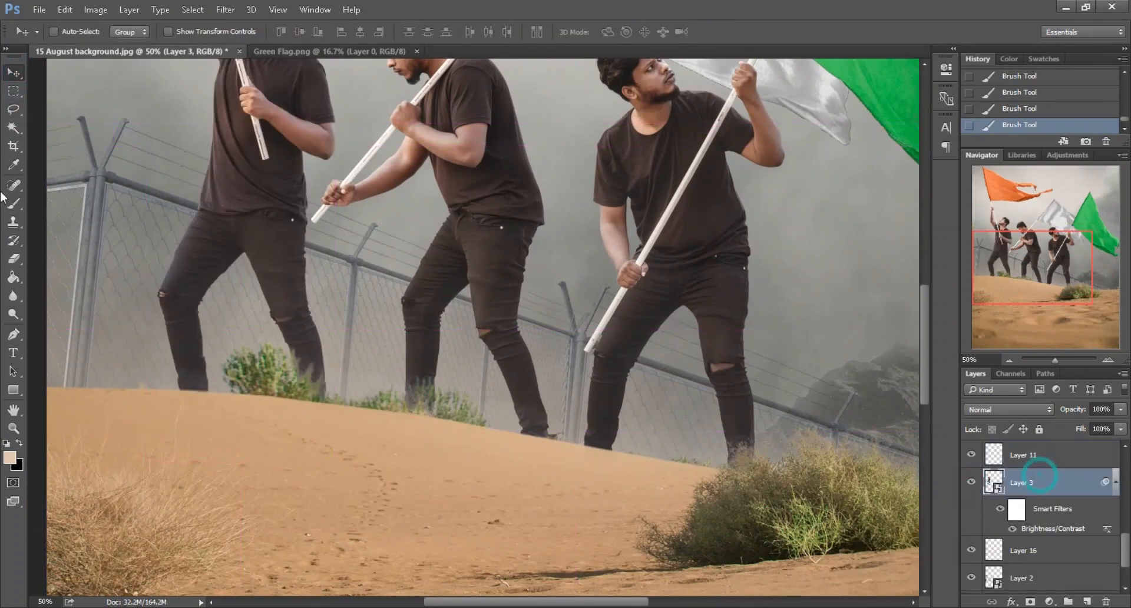
{"action": "left_click", "coordinate": [18, 111]}
{"action": "left_click_drag", "start_coordinate": [390, 357], "coordinate": [308, 179]}
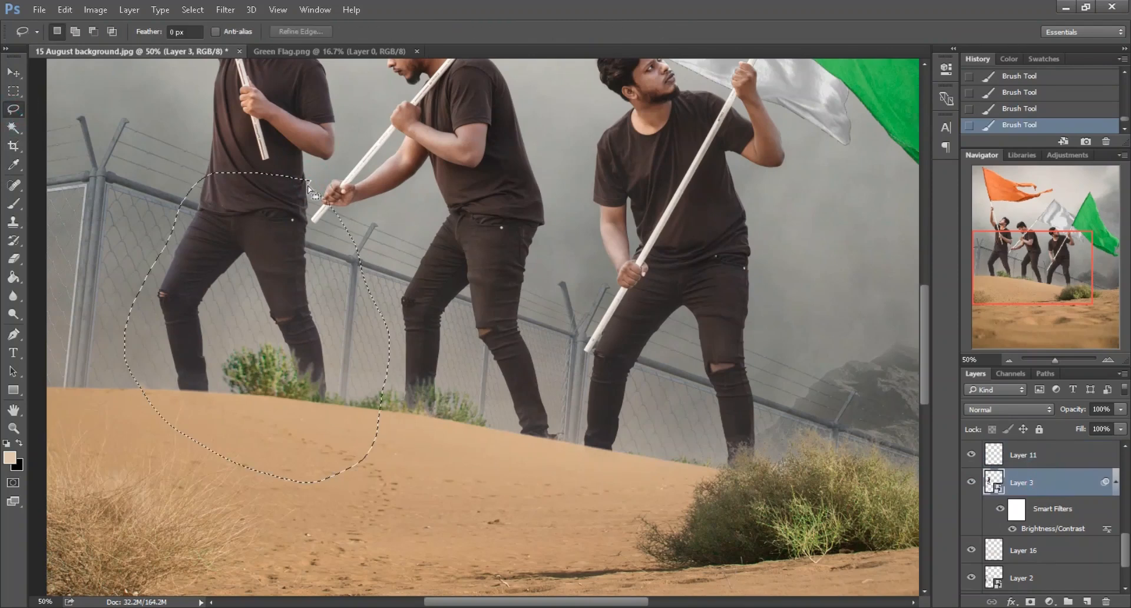
{"action": "right_click", "coordinate": [281, 251]}
{"action": "left_click", "coordinate": [312, 364]}
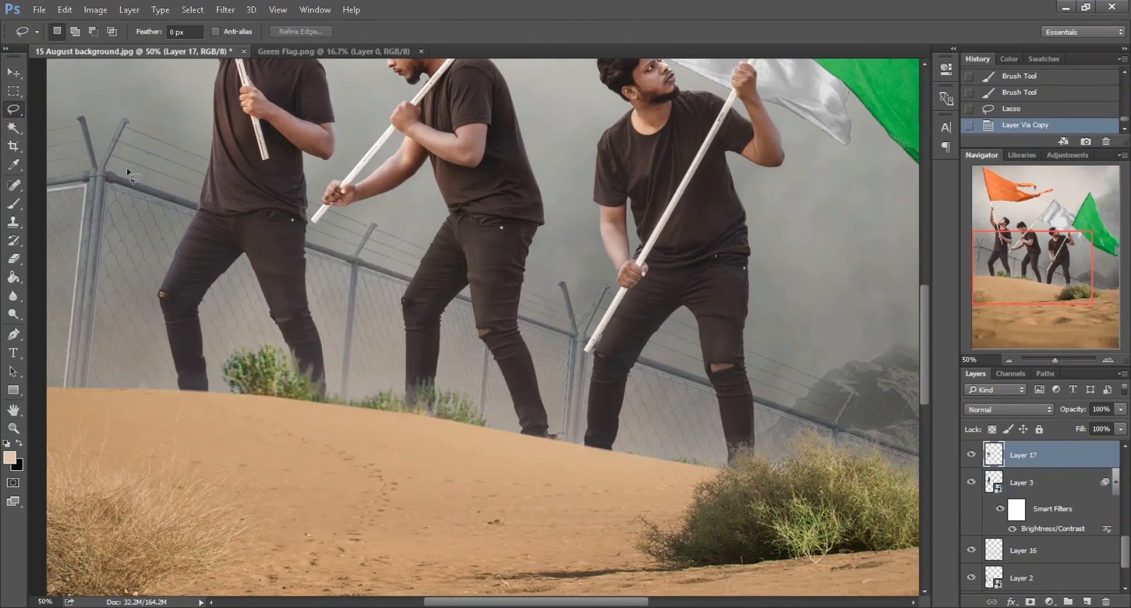
- Turn the first man's copied legs solid black with the lowest Hue/Saturation lightness, and convert that layer to a smart object
{"action": "left_click", "coordinate": [15, 73]}
{"action": "right_click", "coordinate": [1066, 456]}
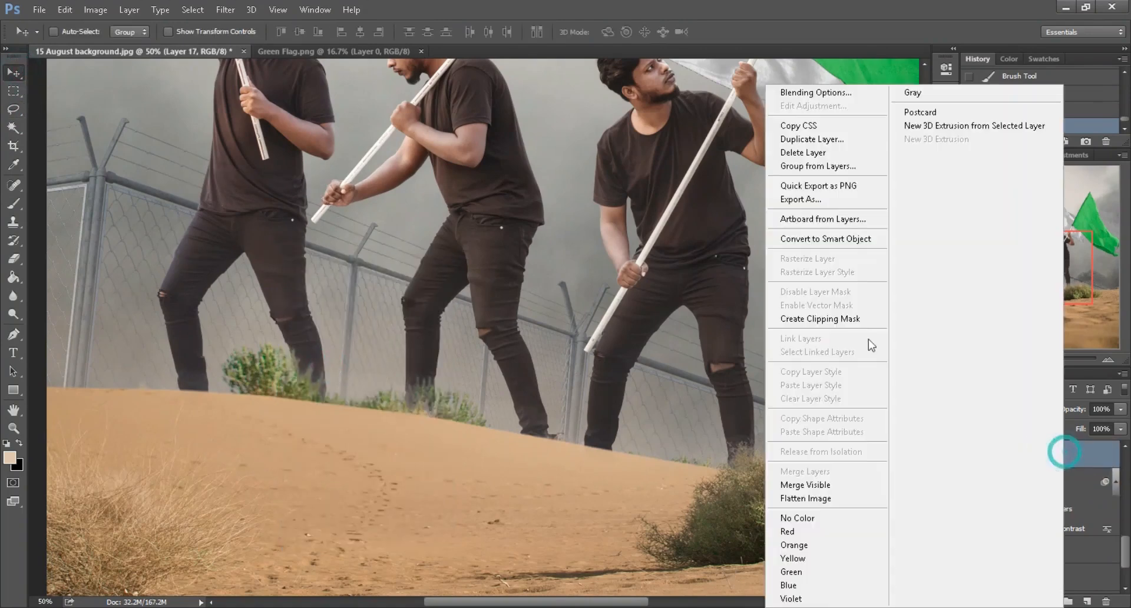
{"action": "left_click", "coordinate": [828, 239]}
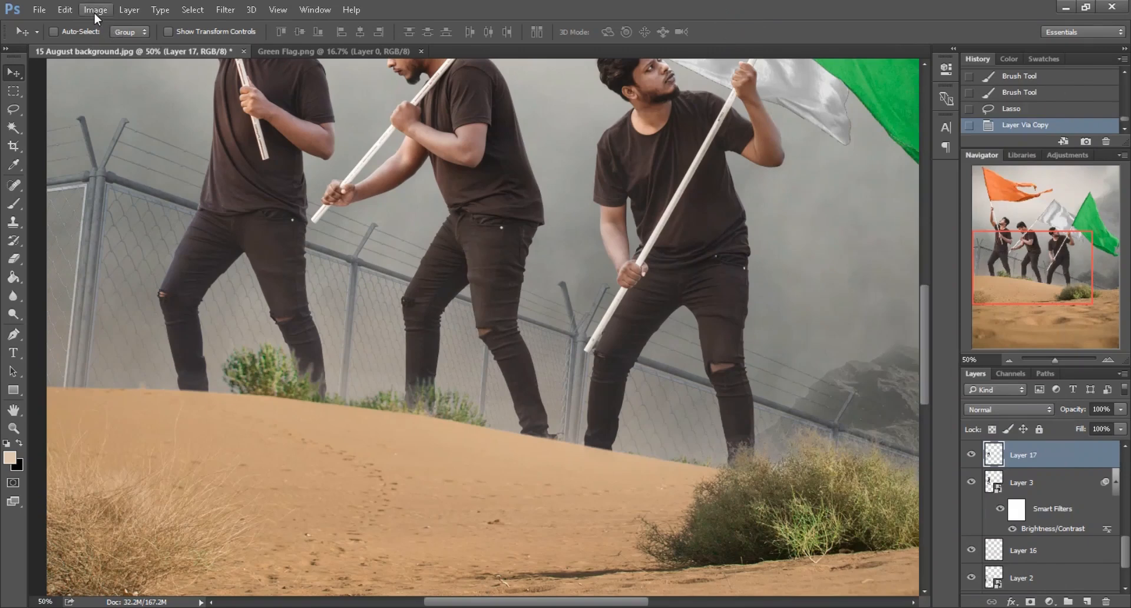
{"action": "left_click", "coordinate": [95, 13]}
{"action": "mouse_move", "coordinate": [121, 45]}
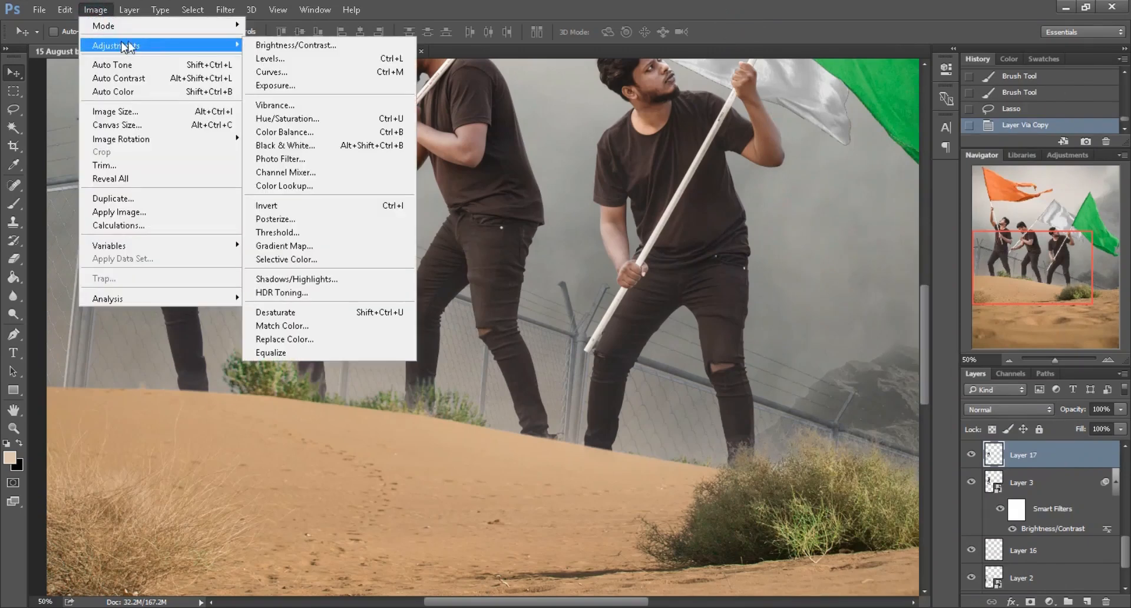
{"action": "left_click", "coordinate": [274, 118]}
{"action": "left_click_drag", "start_coordinate": [825, 448], "coordinate": [699, 450]}
{"action": "left_click", "coordinate": [1004, 308]}
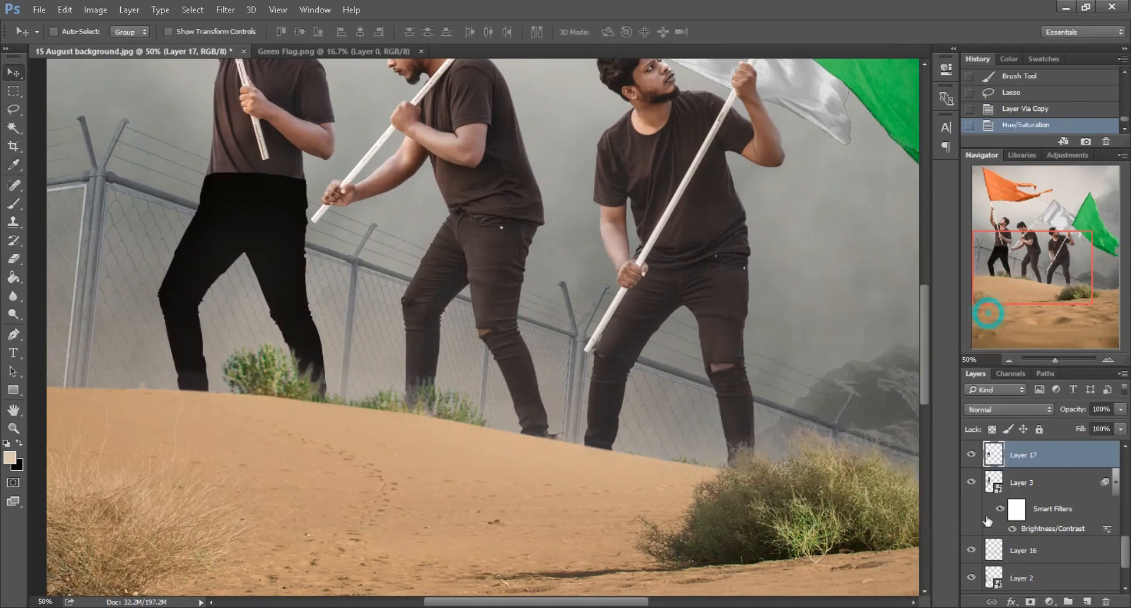
{"action": "right_click", "coordinate": [1059, 465]}
{"action": "left_click", "coordinate": [800, 241]}
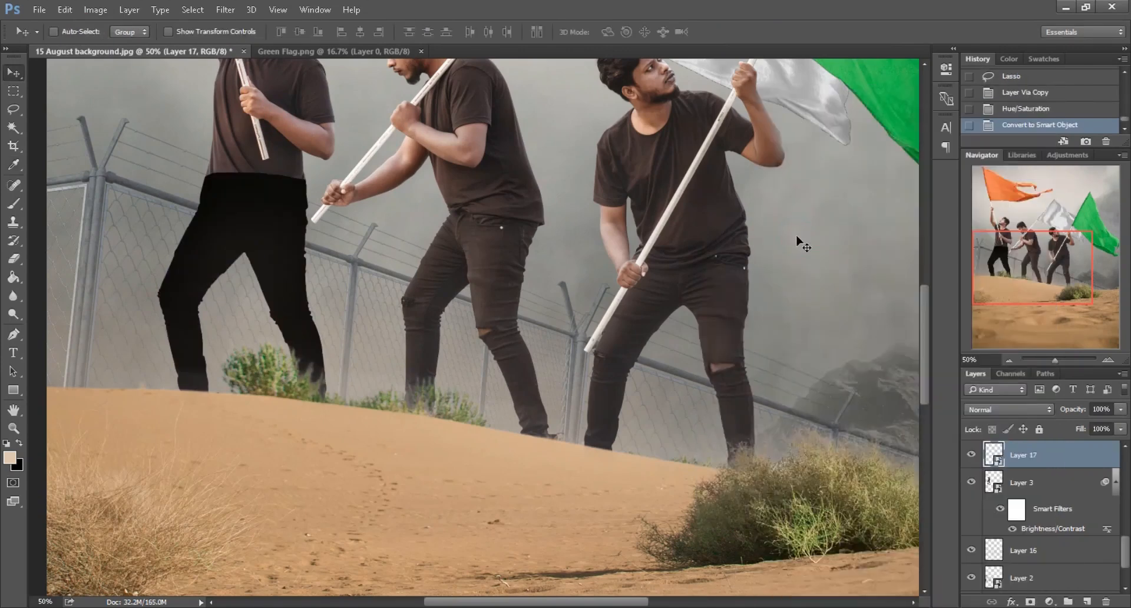
- Flip the black legs vertically, shift them down beside the first man, and move their layer to the top of the stack above Layer 1
{"action": "left_click_drag", "start_coordinate": [799, 243], "coordinate": [756, 243]}
{"action": "key", "text": "ctrl+minus"}
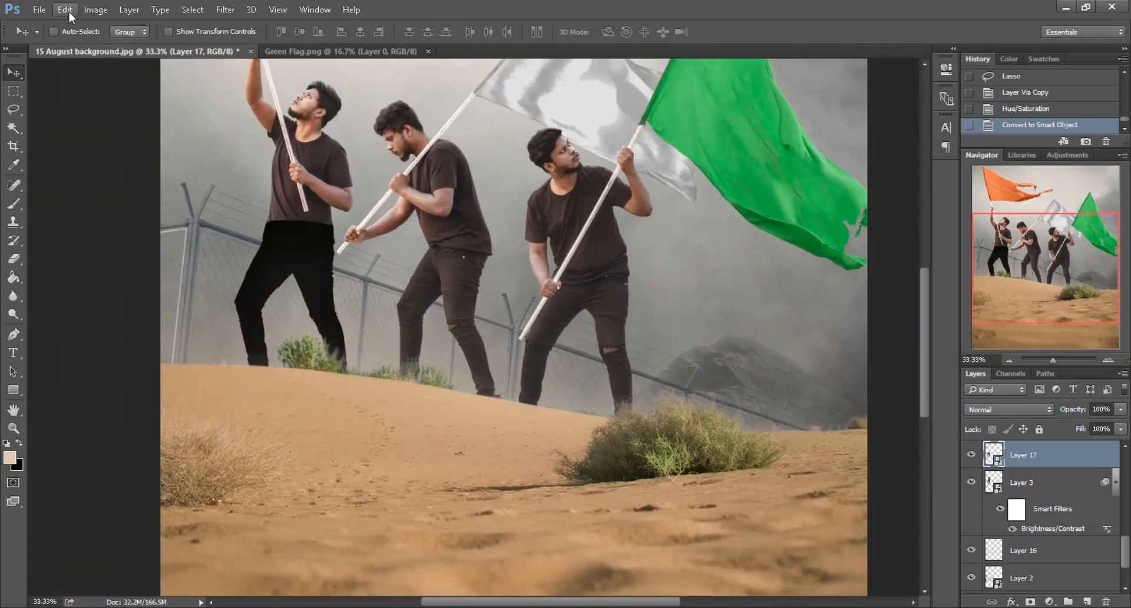
{"action": "left_click", "coordinate": [64, 10]}
{"action": "left_click", "coordinate": [89, 285]}
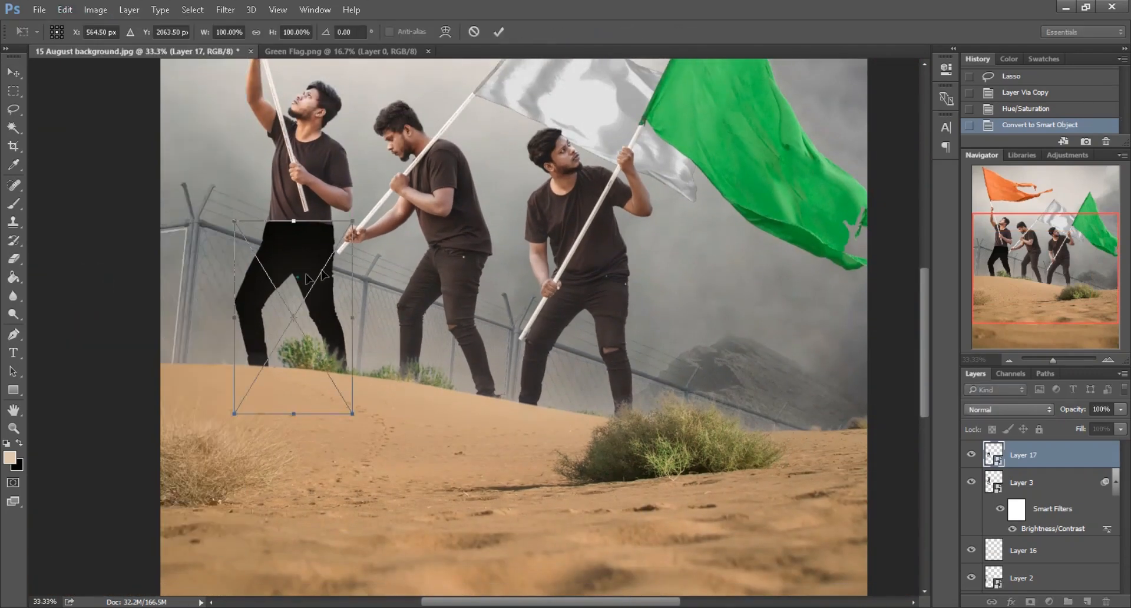
{"action": "left_click_drag", "start_coordinate": [306, 279], "coordinate": [375, 284]}
{"action": "right_click", "coordinate": [374, 285]}
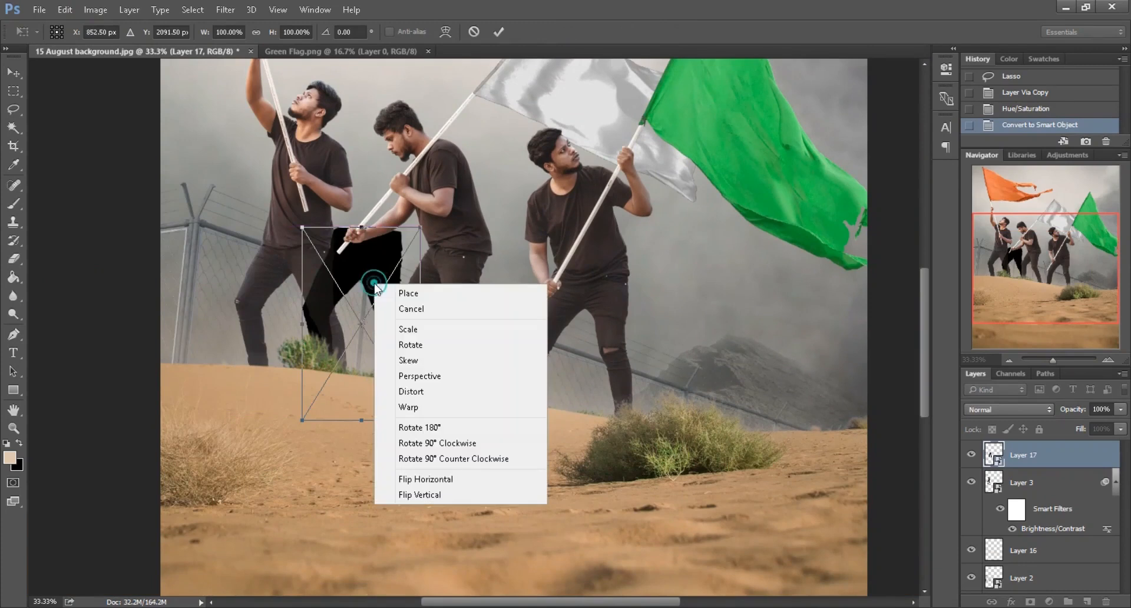
{"action": "left_click", "coordinate": [422, 498]}
{"action": "mouse_move", "coordinate": [399, 393]}
{"action": "left_mouse_down"}
{"action": "mouse_move", "coordinate": [449, 404]}
{"action": "mouse_move", "coordinate": [384, 379]}
{"action": "mouse_move", "coordinate": [380, 392]}
{"action": "left_mouse_up"}
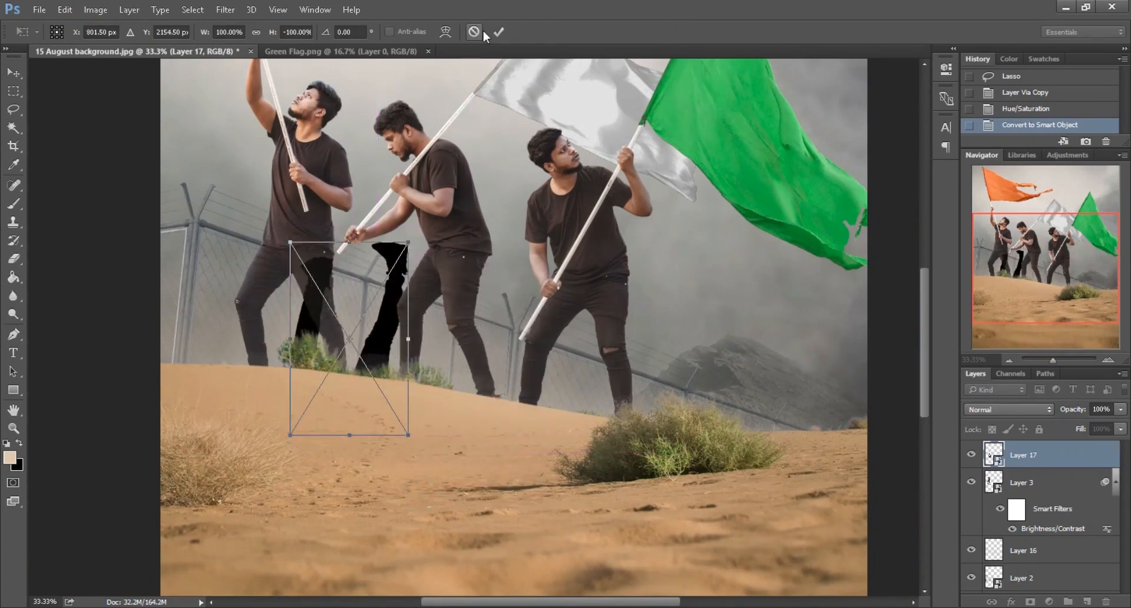
{"action": "left_click", "coordinate": [499, 31]}
{"action": "mouse_move", "coordinate": [1052, 458]}
{"action": "left_mouse_down"}
{"action": "mouse_move", "coordinate": [1053, 432]}
{"action": "mouse_move", "coordinate": [1053, 453]}
{"action": "left_mouse_up"}
{"action": "key", "text": "ctrl"}
{"action": "scroll", "coordinate": [469, 445], "scroll_direction": "up", "scroll_amount": 1}
{"action": "scroll", "coordinate": [472, 445], "scroll_direction": "down", "scroll_amount": 3}
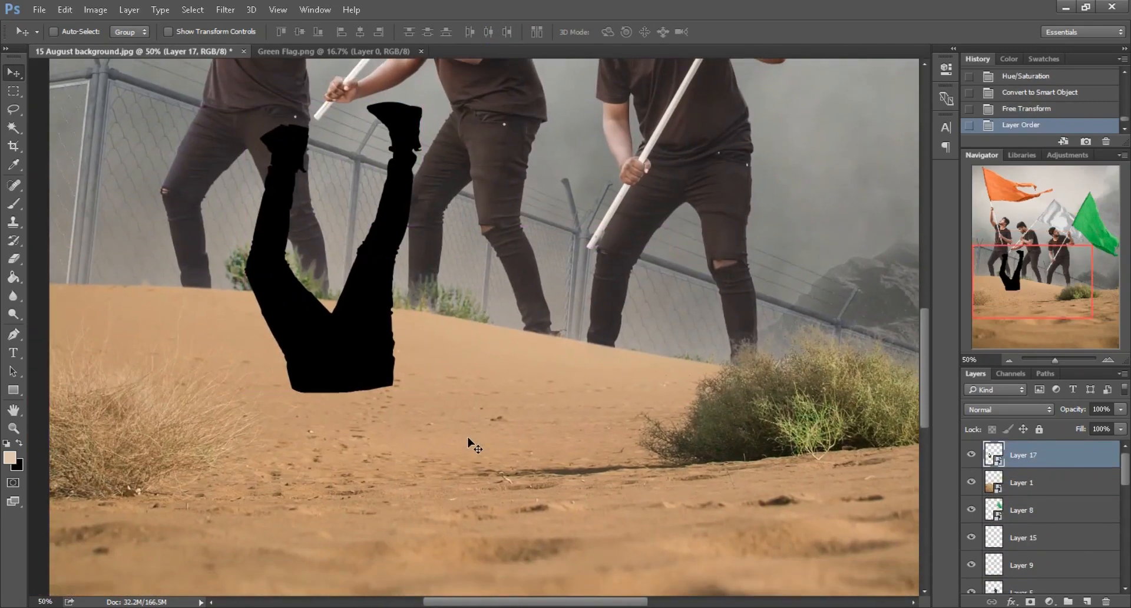
- Distort the flipped black legs into a long, flat shadow running from the first man's feet across the dune toward the green bush
{"action": "left_click", "coordinate": [65, 9]}
{"action": "left_click", "coordinate": [84, 286]}
{"action": "left_click_drag", "start_coordinate": [376, 294], "coordinate": [362, 359]}
{"action": "left_click_drag", "start_coordinate": [320, 457], "coordinate": [659, 430]}
{"action": "left_click_drag", "start_coordinate": [425, 294], "coordinate": [595, 346]}
{"action": "key", "text": "ctrl+plus"}
{"action": "left_click_drag", "start_coordinate": [498, 183], "coordinate": [355, 346]}
- Warp the first man's shadow to follow the dune slope and meet both of his feet, and apply the transform
{"action": "right_click", "coordinate": [453, 361]}
{"action": "left_click", "coordinate": [477, 482]}
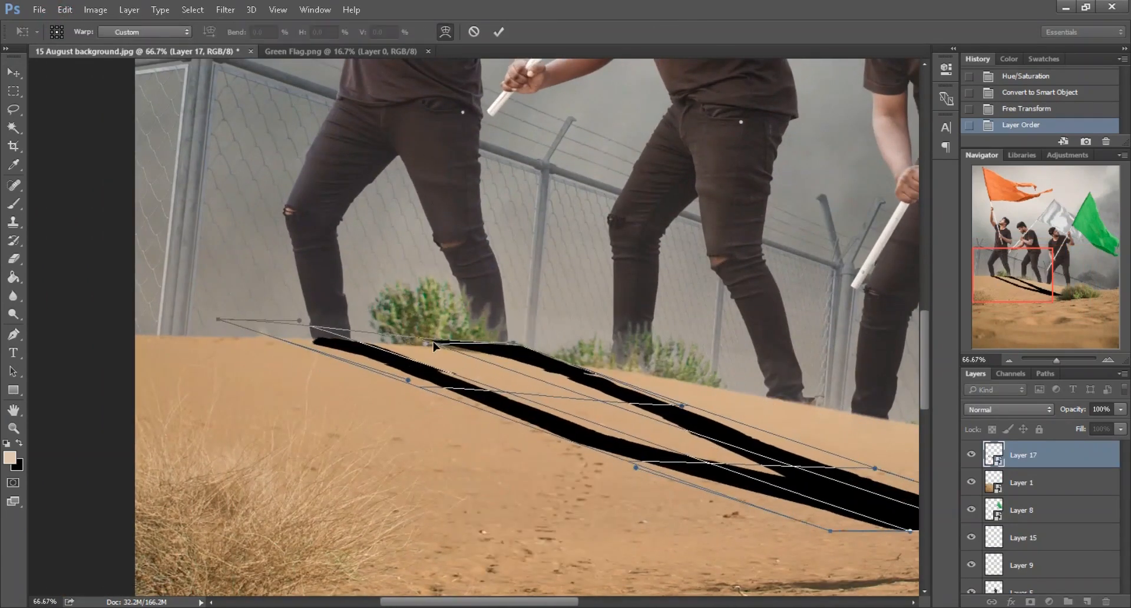
{"action": "left_click_drag", "start_coordinate": [911, 514], "coordinate": [547, 393]}
{"action": "left_click_drag", "start_coordinate": [658, 402], "coordinate": [669, 383]}
{"action": "left_click_drag", "start_coordinate": [522, 413], "coordinate": [528, 418]}
{"action": "left_click_drag", "start_coordinate": [148, 226], "coordinate": [151, 237]}
{"action": "key", "text": "Return"}
- Apply a 2.3 px Gaussian Blur to the first man's shadow and lower the layer's fill to 25%
{"action": "left_click_drag", "start_coordinate": [361, 308], "coordinate": [598, 376]}
{"action": "left_click", "coordinate": [225, 10]}
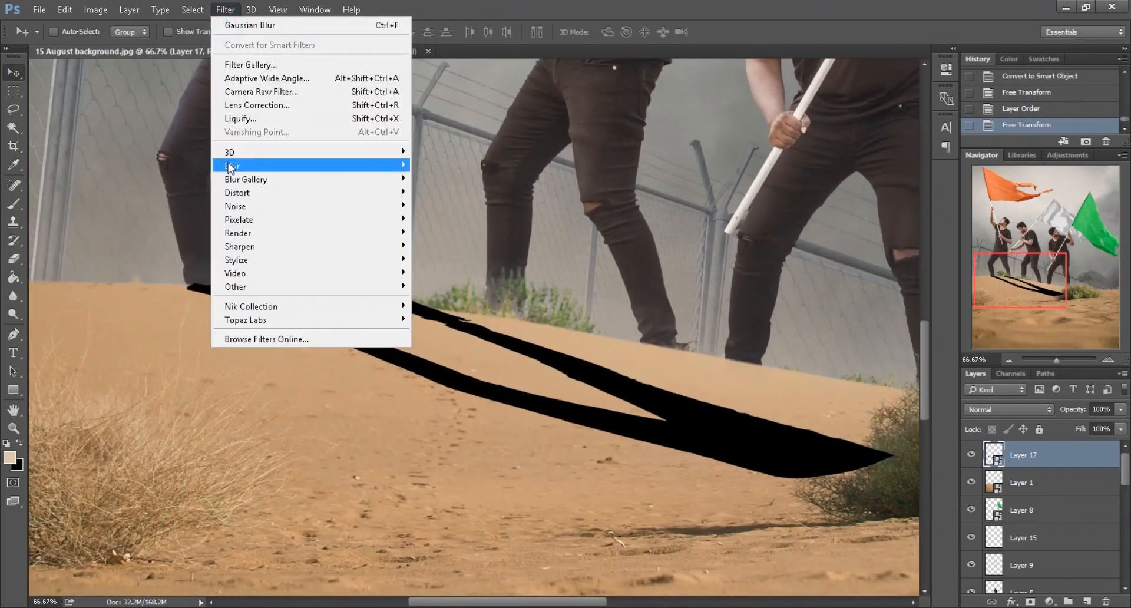
{"action": "mouse_move", "coordinate": [390, 169]}
{"action": "left_click", "coordinate": [443, 217]}
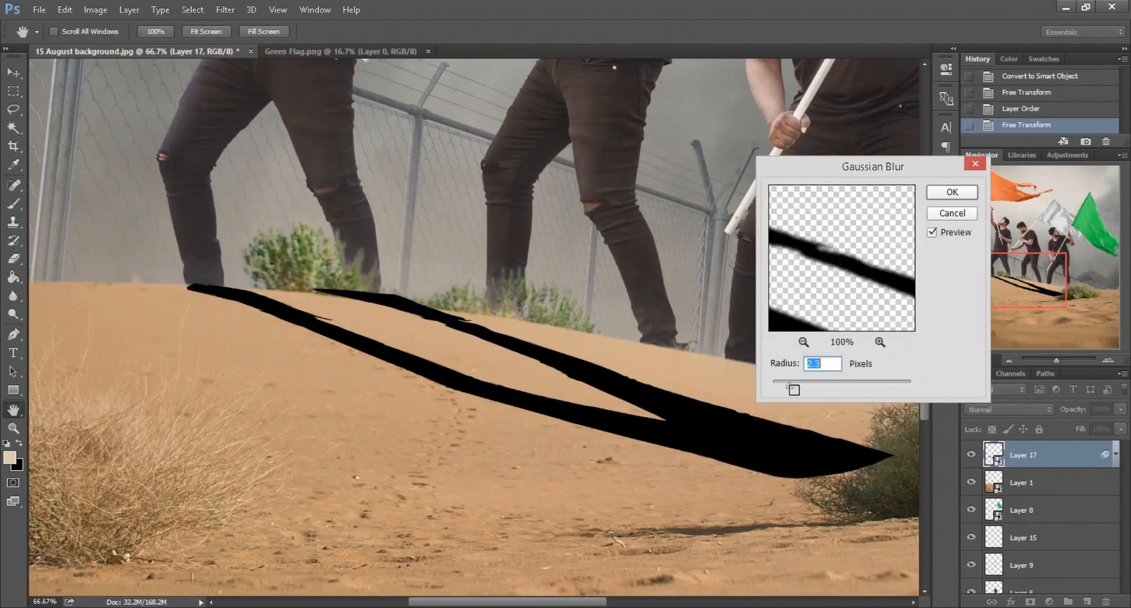
{"action": "left_click", "coordinate": [952, 195]}
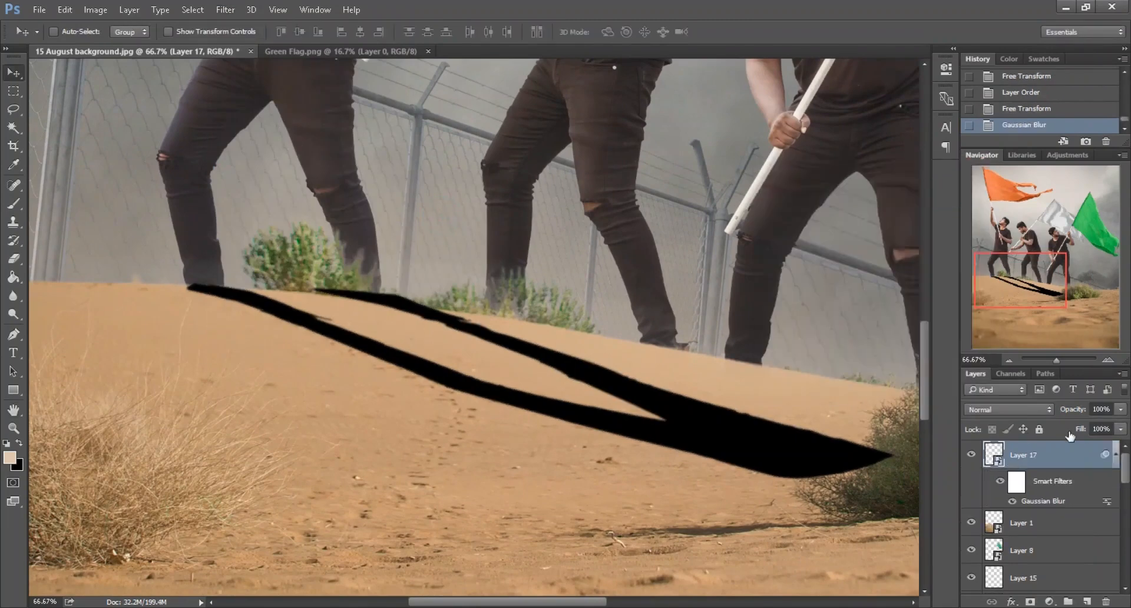
{"action": "left_click_drag", "start_coordinate": [1054, 431], "coordinate": [1026, 432]}
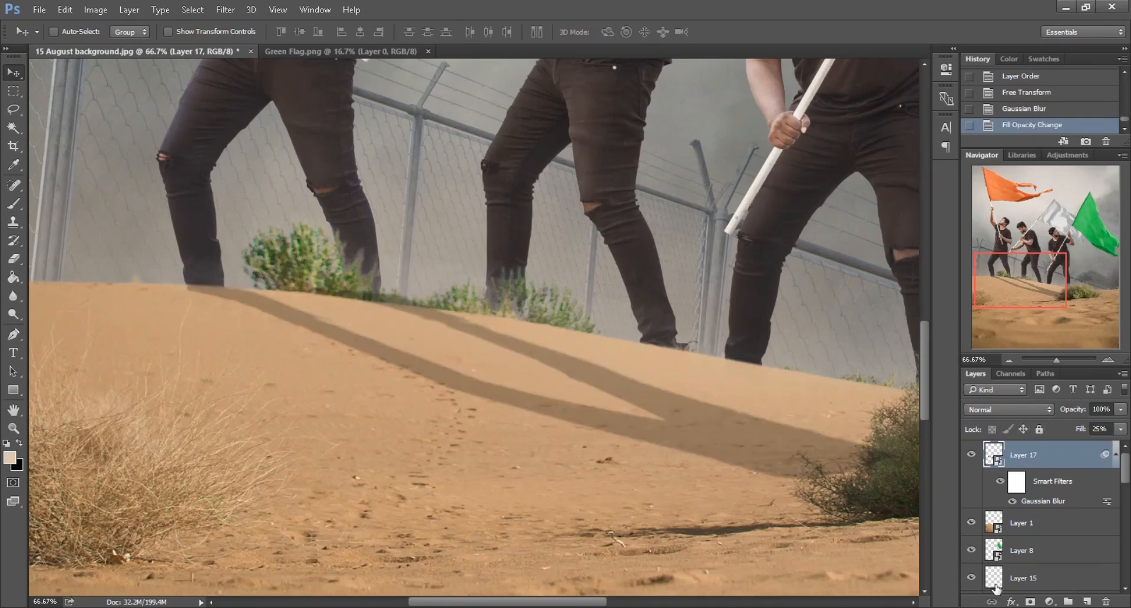
- Add a layer mask to the first man's shadow and fade its far end near the bush with a black brush at 36% opacity
{"action": "left_click", "coordinate": [1032, 601]}
{"action": "left_click", "coordinate": [14, 205]}
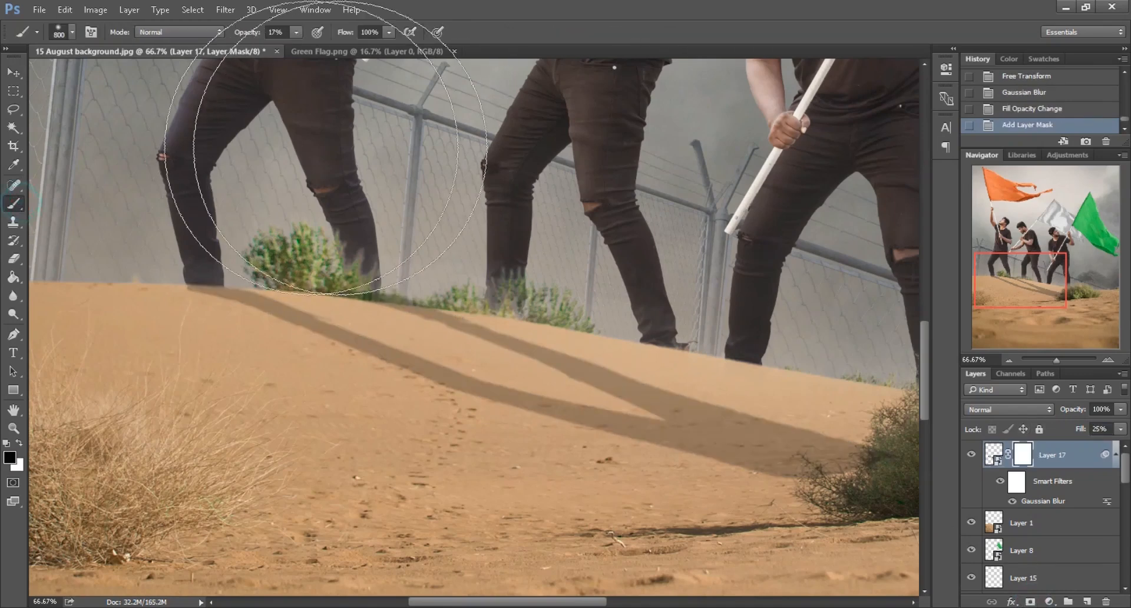
{"action": "left_click_drag", "start_coordinate": [258, 37], "coordinate": [259, 37]}
{"action": "key", "text": "bracketleft"}
{"action": "key", "text": "bracketleft"}
{"action": "key", "text": "bracketleft"}
{"action": "key", "text": "bracketleft"}
{"action": "key", "text": "bracketleft"}
{"action": "key", "text": "bracketleft"}
{"action": "key", "text": "bracketleft"}
{"action": "key", "text": "bracketleft"}
{"action": "key", "text": "bracketleft"}
{"action": "key", "text": "bracketleft"}
{"action": "key", "text": "bracketleft"}
{"action": "left_click_drag", "start_coordinate": [614, 369], "coordinate": [425, 297]}
{"action": "mouse_move", "coordinate": [709, 402]}
{"action": "left_mouse_down"}
{"action": "mouse_move", "coordinate": [653, 407]}
{"action": "mouse_move", "coordinate": [661, 439]}
{"action": "mouse_move", "coordinate": [385, 398]}
{"action": "left_mouse_up"}
{"action": "key", "text": "bracketright"}
{"action": "mouse_move", "coordinate": [452, 422]}
{"action": "left_mouse_down"}
{"action": "mouse_move", "coordinate": [674, 457]}
{"action": "mouse_move", "coordinate": [511, 436]}
{"action": "left_mouse_up"}
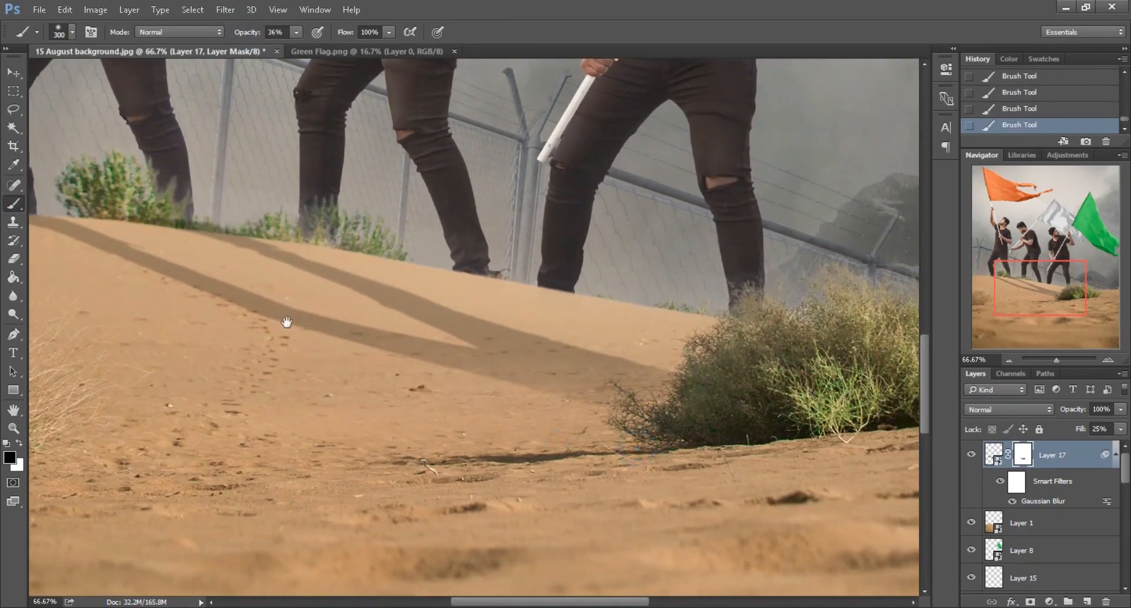
{"action": "left_click_drag", "start_coordinate": [162, 281], "coordinate": [538, 391]}
{"action": "key", "text": "ctrl+plus"}
{"action": "key", "text": "bracketleft"}
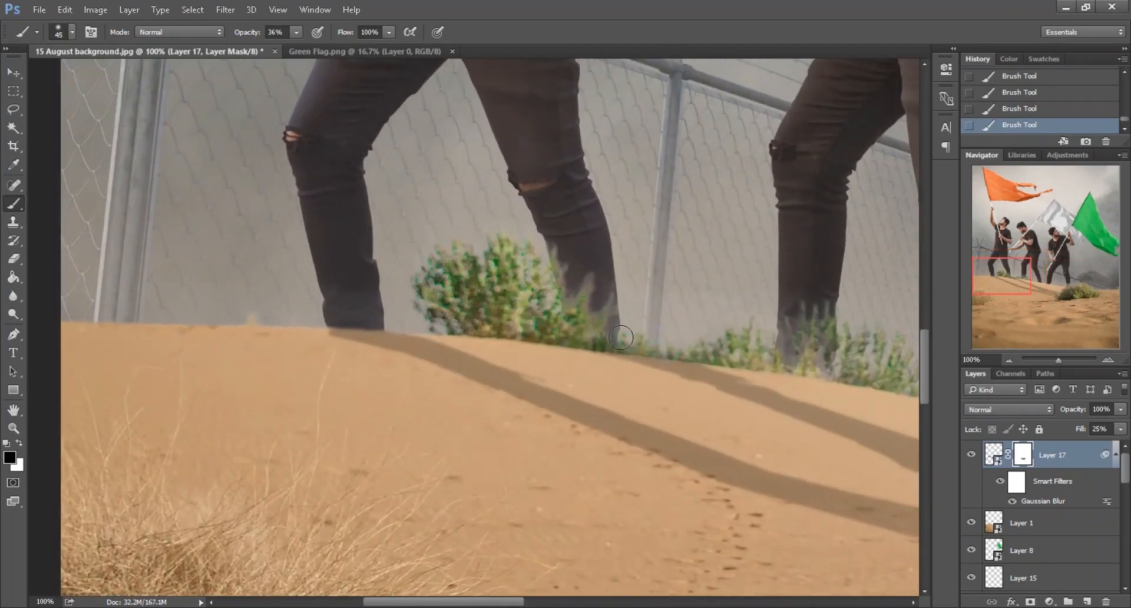
{"action": "key", "text": "ctrl+minus"}
{"action": "key", "text": "ctrl+minus"}
{"action": "mouse_move", "coordinate": [727, 361]}
{"action": "left_mouse_down"}
{"action": "mouse_move", "coordinate": [471, 309]}
{"action": "mouse_move", "coordinate": [341, 345]}
{"action": "left_mouse_up"}
- Lasso the second man's body from the waist down on Layer 4 and copy it to a new layer
{"action": "left_click", "coordinate": [23, 75]}
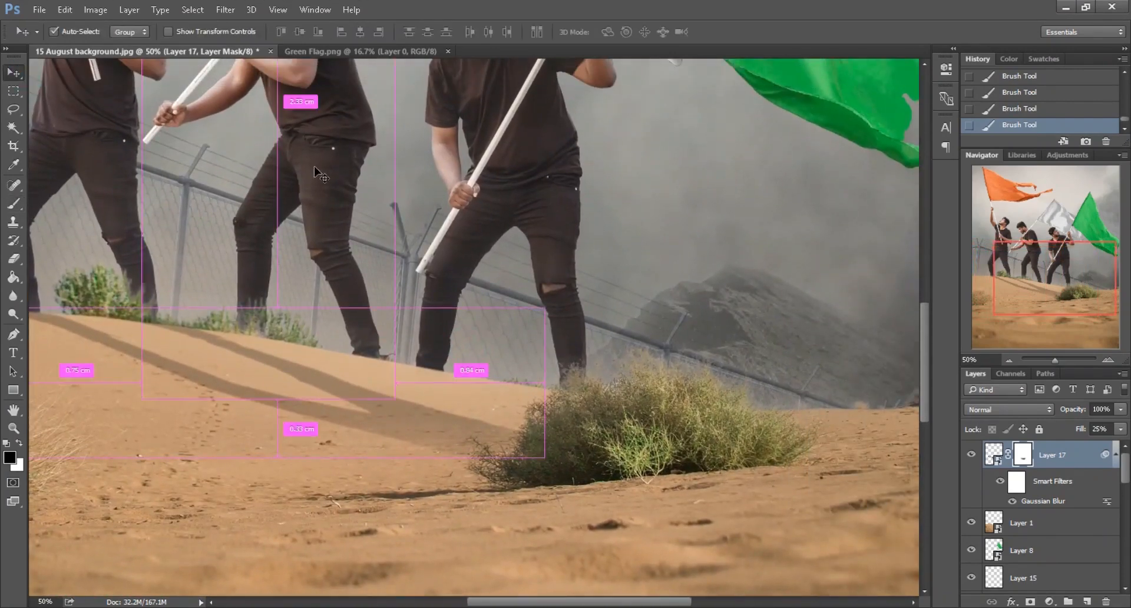
{"action": "left_click", "coordinate": [306, 158], "text": "ctrl"}
{"action": "left_click", "coordinate": [972, 482]}
{"action": "left_click", "coordinate": [972, 482]}
{"action": "left_click", "coordinate": [1024, 482]}
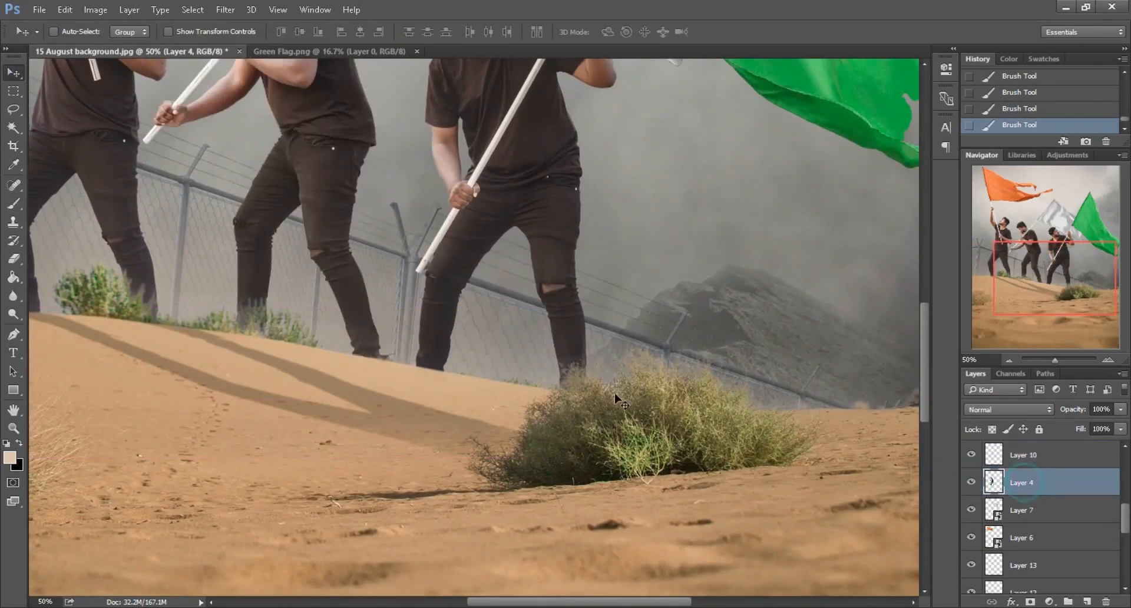
{"action": "left_click", "coordinate": [14, 110]}
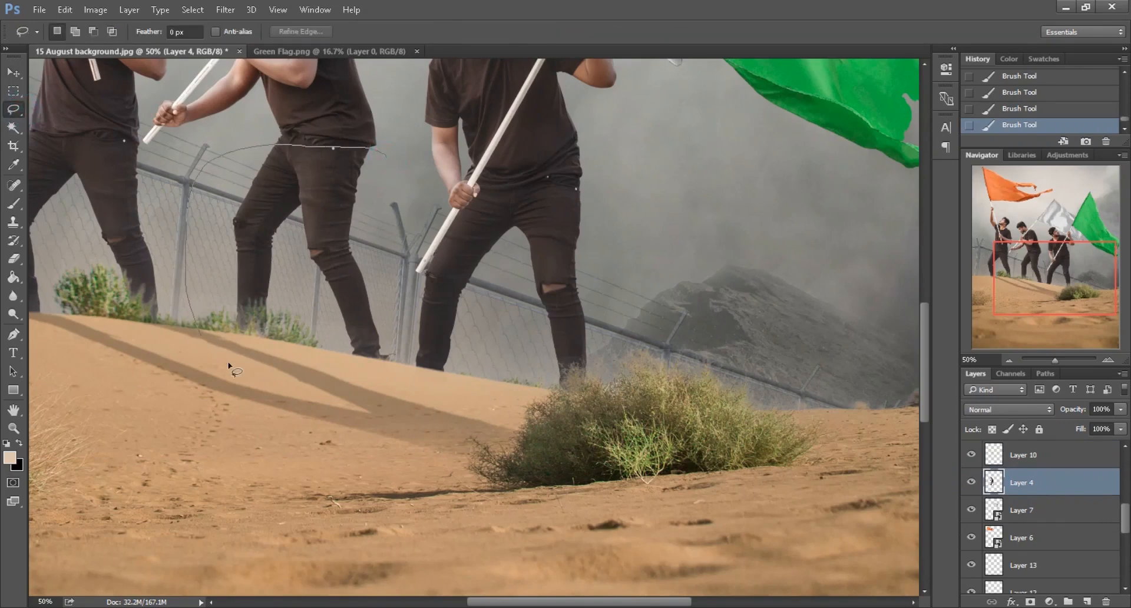
{"action": "left_click_drag", "start_coordinate": [408, 226], "coordinate": [375, 149]}
{"action": "right_click", "coordinate": [342, 201]}
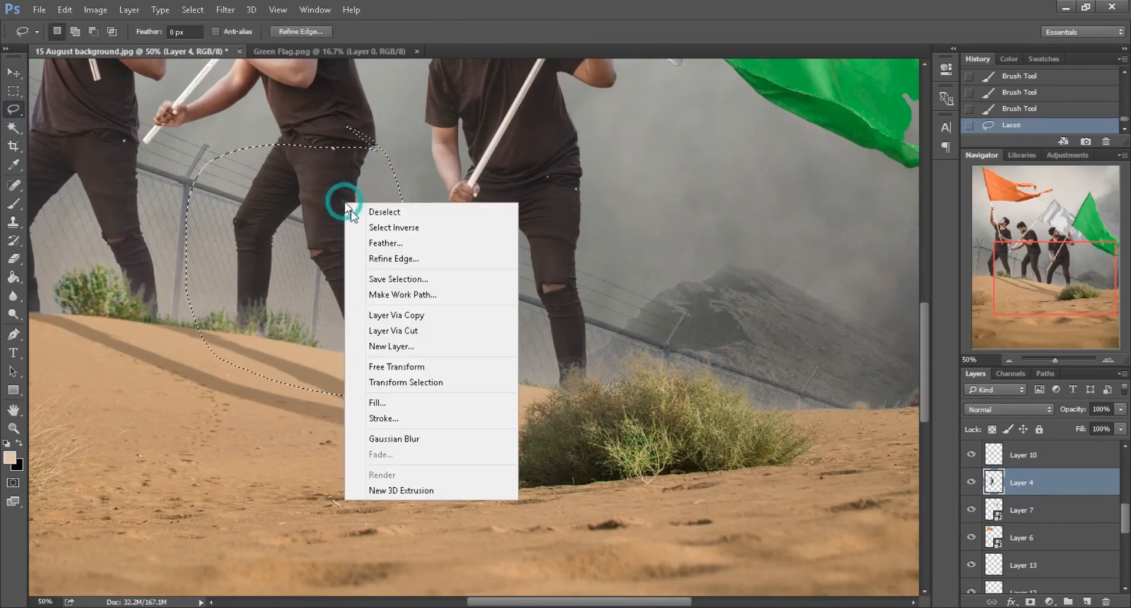
{"action": "left_click", "coordinate": [415, 318]}
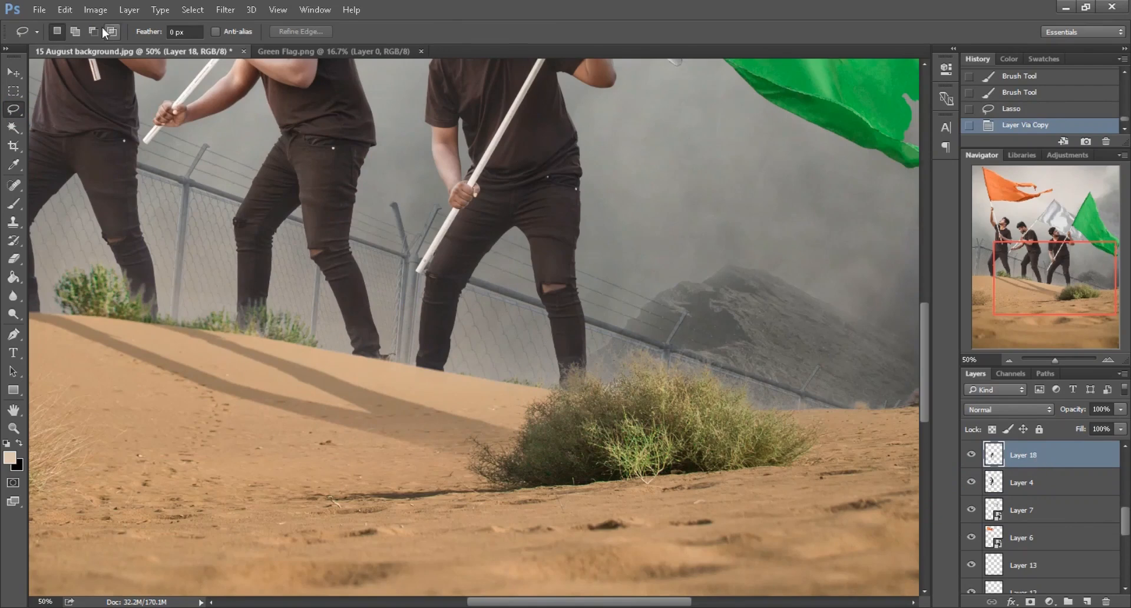
- Turn the second man's copied lower body solid black with Hue/Saturation at Lightness -100
{"action": "left_click", "coordinate": [95, 9]}
{"action": "mouse_move", "coordinate": [112, 48]}
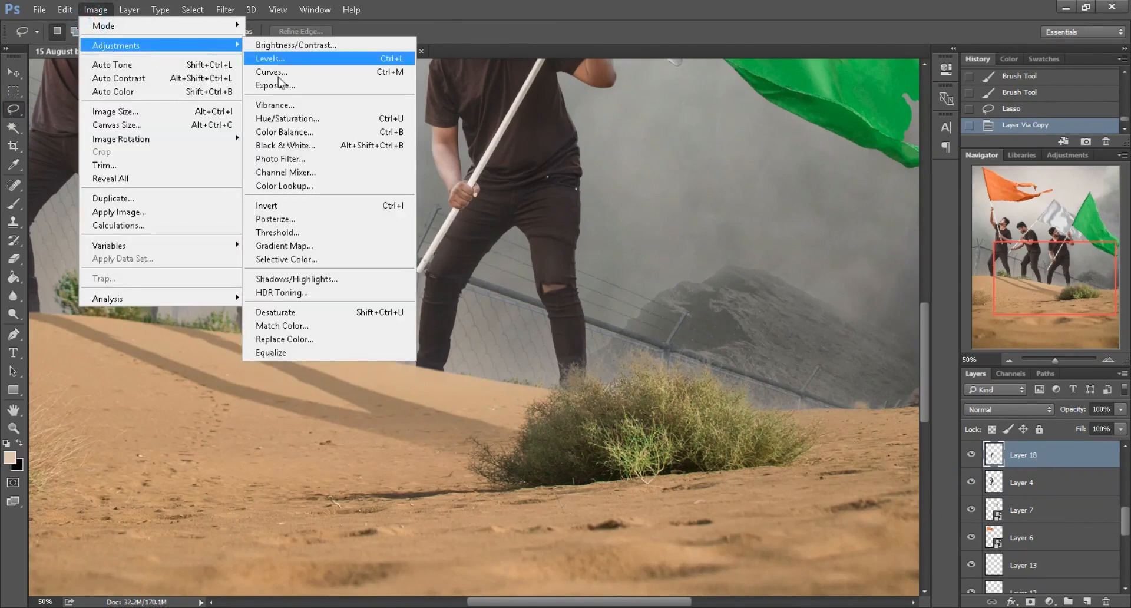
{"action": "left_click", "coordinate": [282, 118]}
{"action": "left_click_drag", "start_coordinate": [828, 452], "coordinate": [760, 452]}
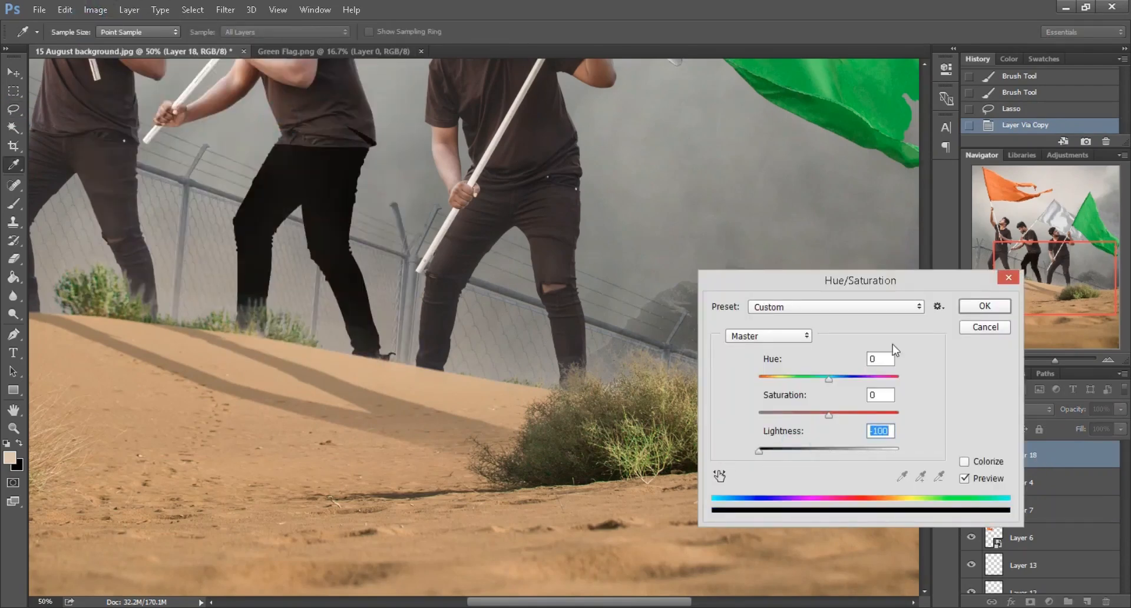
{"action": "left_click", "coordinate": [985, 306]}
- Convert Layer 18 to a smart object and move it above Layer 17 in the layer order
{"action": "right_click", "coordinate": [1069, 457]}
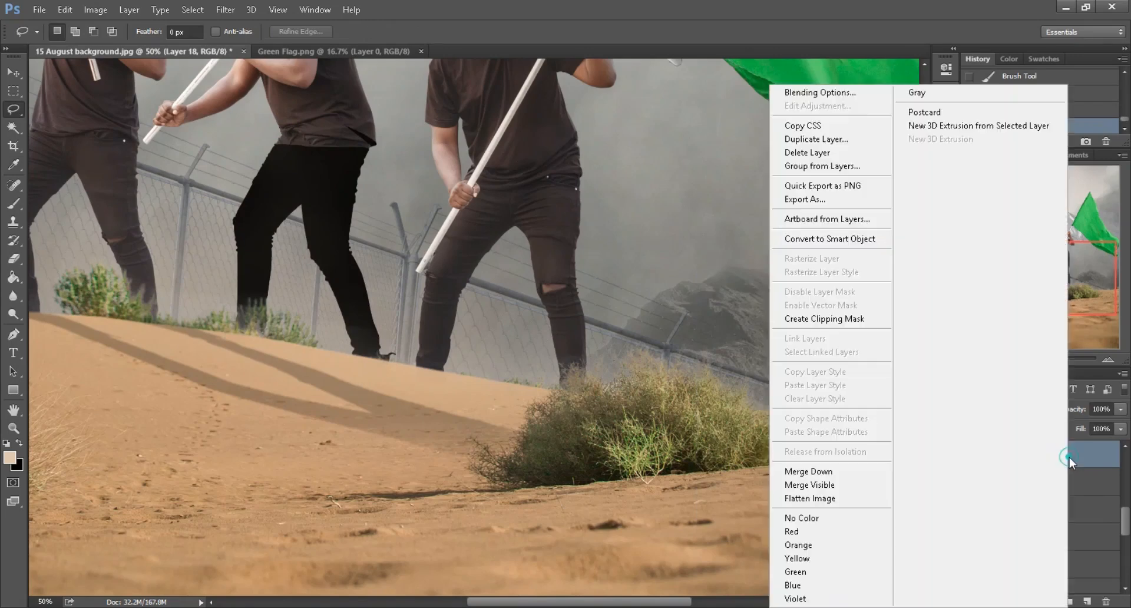
{"action": "left_click", "coordinate": [845, 244]}
{"action": "left_click_drag", "start_coordinate": [1036, 459], "coordinate": [1043, 453]}
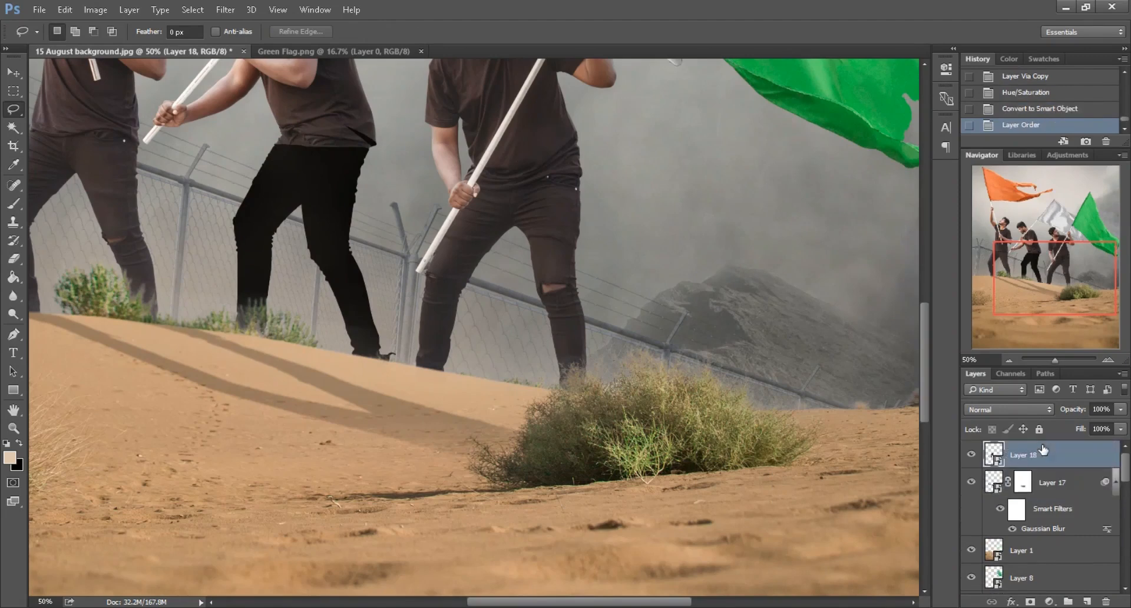
- Flip the second man's black silhouette vertically in Free Transform and distort it to lie along the dune from his feet
{"action": "left_click", "coordinate": [65, 9]}
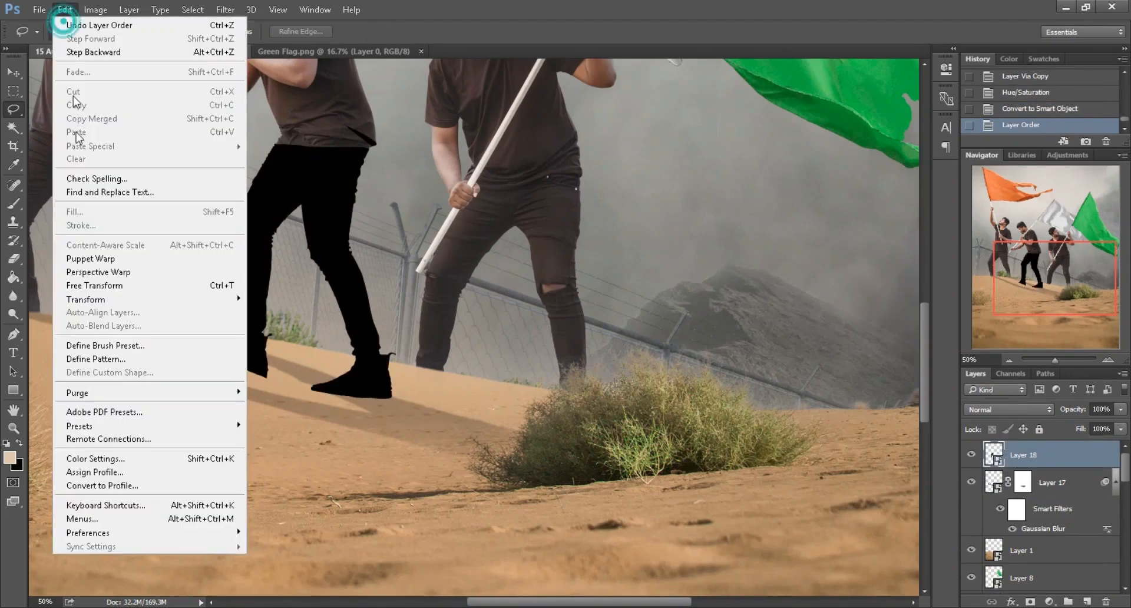
{"action": "left_click", "coordinate": [118, 286]}
{"action": "right_click", "coordinate": [359, 216]}
{"action": "left_click", "coordinate": [417, 427]}
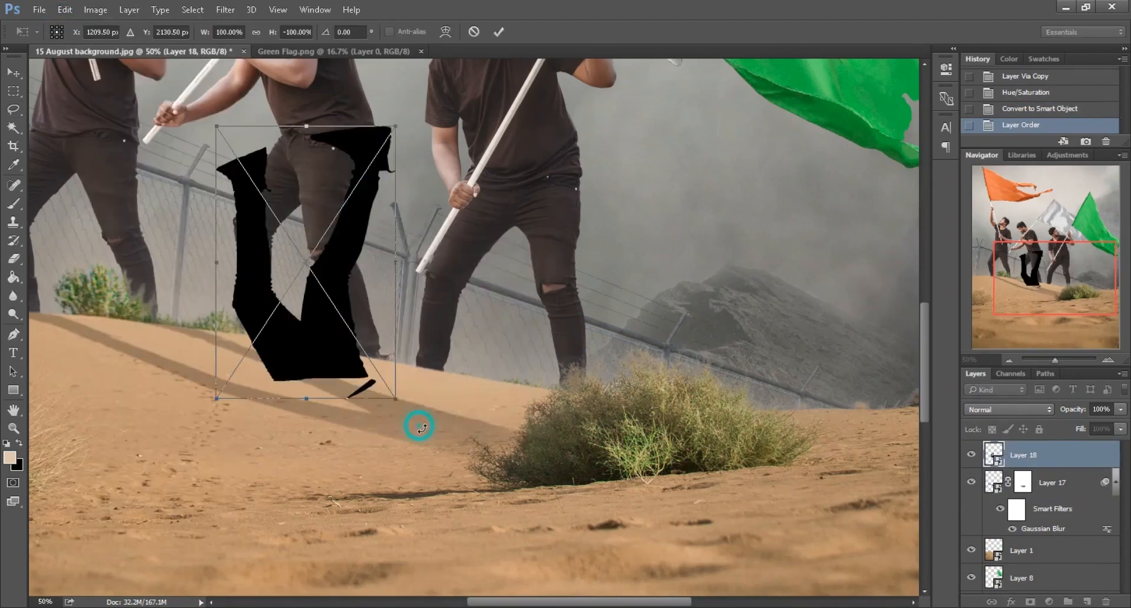
{"action": "left_click_drag", "start_coordinate": [397, 445], "coordinate": [437, 419]}
{"action": "left_click_drag", "start_coordinate": [341, 265], "coordinate": [416, 429]}
{"action": "left_click_drag", "start_coordinate": [383, 377], "coordinate": [441, 339]}
{"action": "left_click_drag", "start_coordinate": [471, 506], "coordinate": [609, 391]}
{"action": "scroll", "coordinate": [333, 283], "scroll_direction": "up", "scroll_amount": 2}
{"action": "left_click_drag", "start_coordinate": [473, 239], "coordinate": [413, 350]}
- Warp the second man's shadow to follow the dune slope and meet both of his feet, and apply the transform
{"action": "right_click", "coordinate": [671, 384]}
{"action": "left_click", "coordinate": [710, 510]}
{"action": "left_click_drag", "start_coordinate": [588, 302], "coordinate": [598, 388]}
{"action": "left_click_drag", "start_coordinate": [772, 460], "coordinate": [767, 507]}
{"action": "left_click_drag", "start_coordinate": [240, 384], "coordinate": [206, 303]}
{"action": "left_click_drag", "start_coordinate": [482, 416], "coordinate": [601, 404]}
{"action": "mouse_move", "coordinate": [639, 529]}
{"action": "left_mouse_down"}
{"action": "mouse_move", "coordinate": [362, 396]}
{"action": "mouse_move", "coordinate": [379, 362]}
{"action": "left_mouse_up"}
{"action": "left_click_drag", "start_coordinate": [326, 275], "coordinate": [329, 290]}
{"action": "key", "text": "Return"}
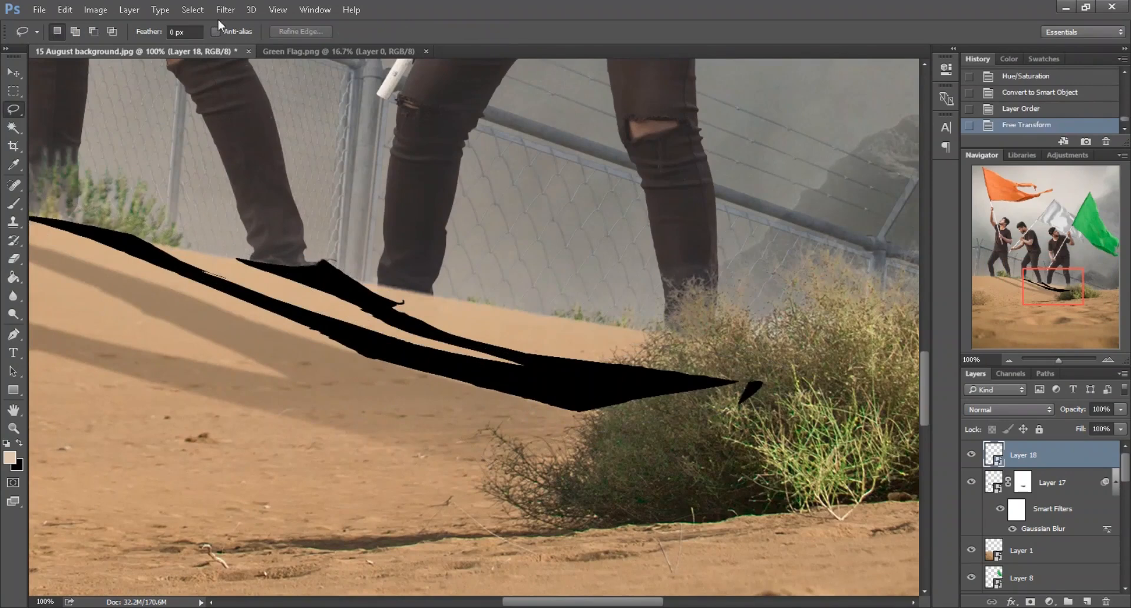
- Apply a 2.3 px Gaussian Blur to the second man's shadow and lower the layer's fill to 25%
{"action": "left_click", "coordinate": [224, 13]}
{"action": "left_click", "coordinate": [251, 25]}
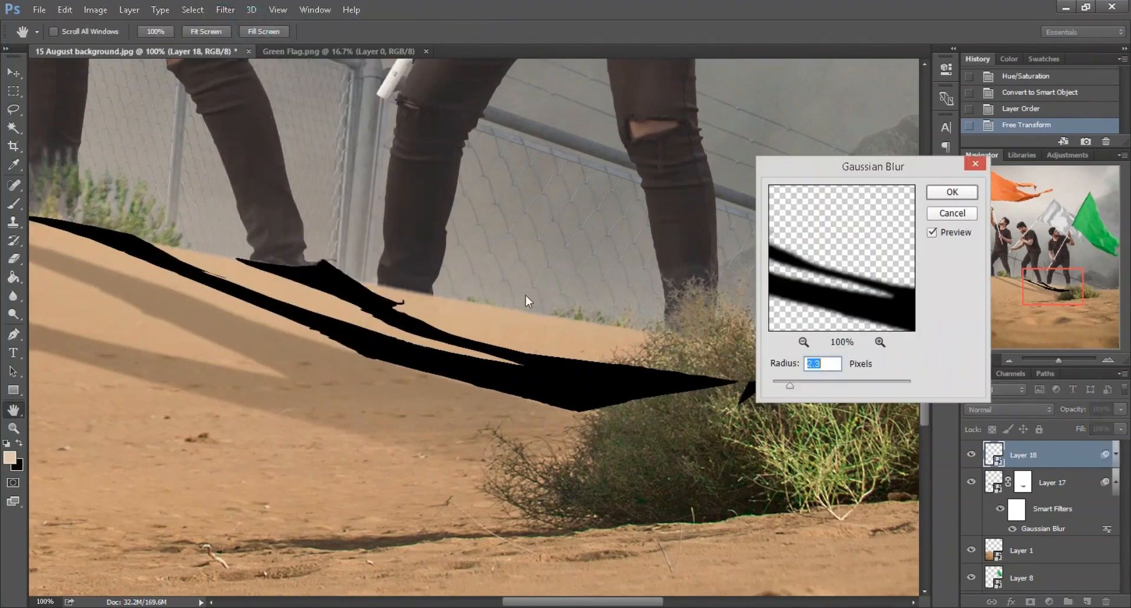
{"action": "left_click", "coordinate": [953, 191]}
{"action": "left_click", "coordinate": [1055, 526]}
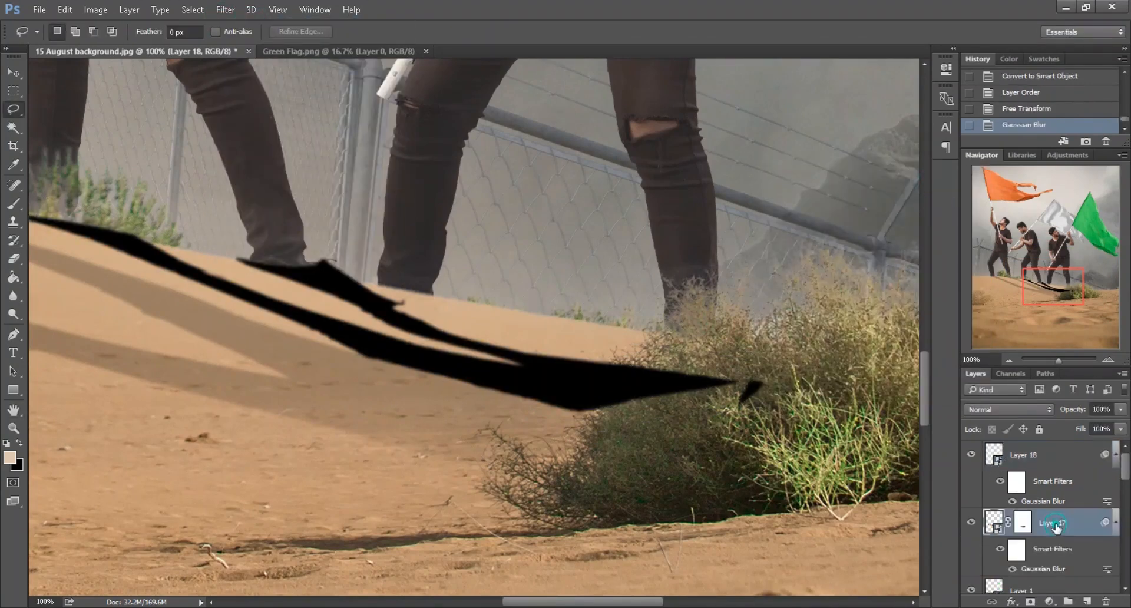
{"action": "left_click", "coordinate": [1044, 455]}
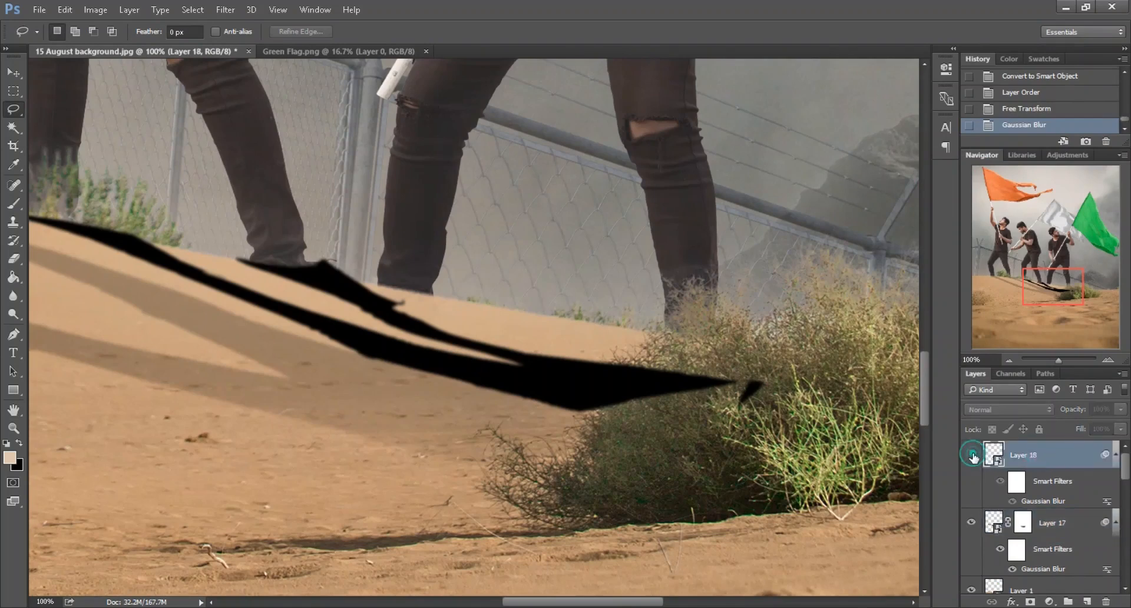
{"action": "type", "text": "25"}
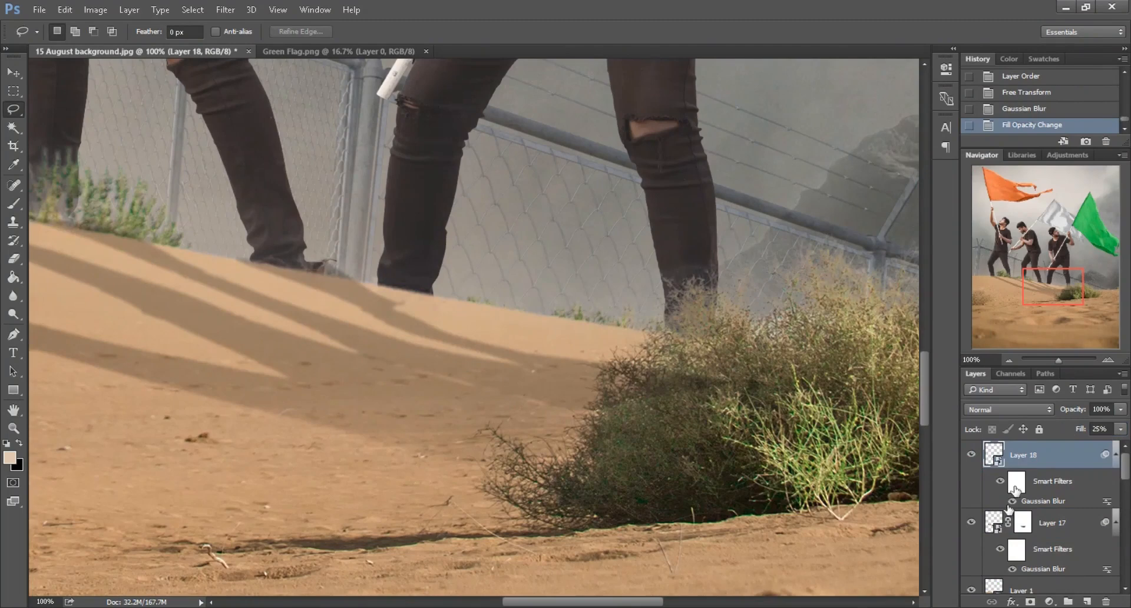
- Add a layer mask to Layer 18 and fade the shadow's far end over the bush with a black brush at 36% opacity
{"action": "left_click", "coordinate": [1031, 602]}
{"action": "left_click", "coordinate": [17, 204]}
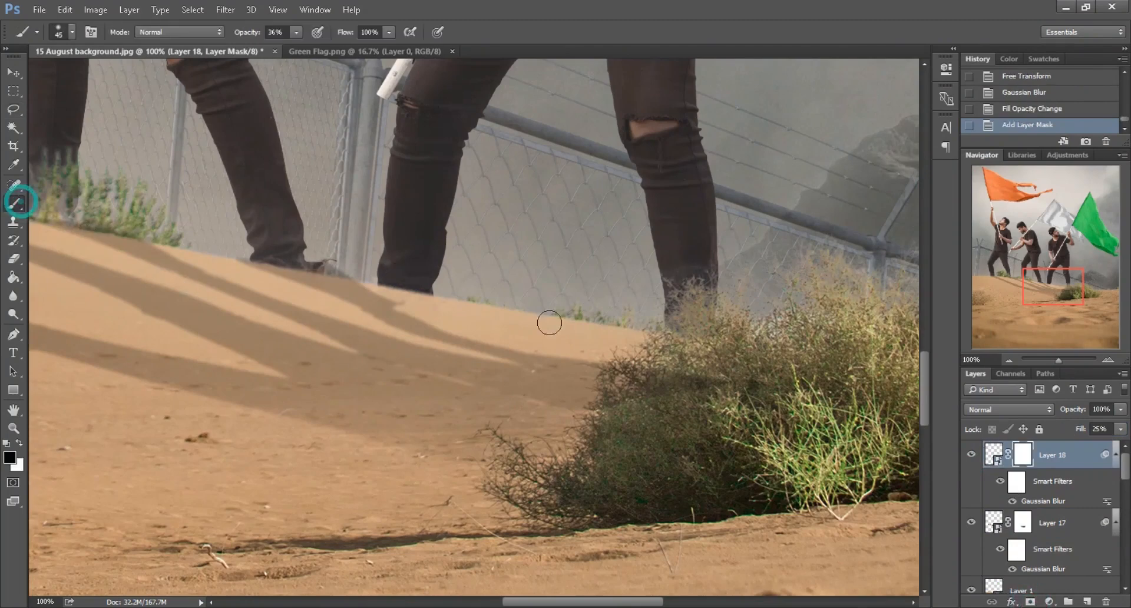
{"action": "left_click", "coordinate": [779, 380]}
{"action": "left_click", "coordinate": [799, 381]}
{"action": "left_click", "coordinate": [661, 402]}
{"action": "left_click", "coordinate": [598, 418]}
{"action": "key", "text": "bracketright"}
{"action": "key", "text": "bracketright"}
- Clean up the shadow's mask along the dune edge at the second man's feet with a 20 px brush at 100% opacity
{"action": "left_click_drag", "start_coordinate": [344, 312], "coordinate": [499, 417]}
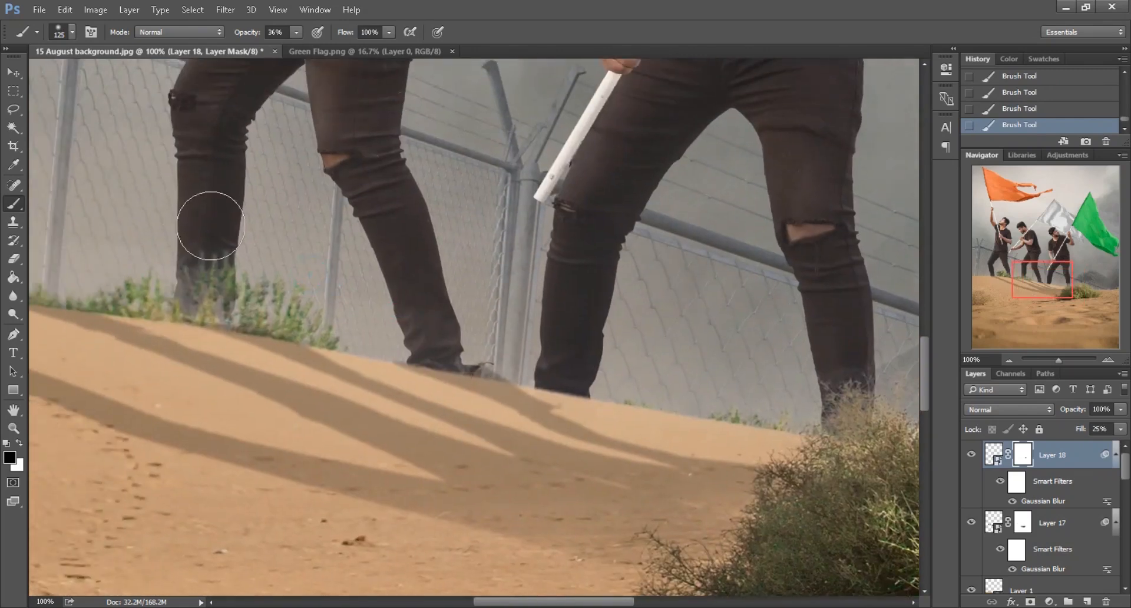
{"action": "key", "text": "ctrl+plus"}
{"action": "key", "text": "bracketleft"}
{"action": "key", "text": "bracketleft"}
{"action": "key", "text": "bracketleft"}
{"action": "key", "text": "bracketleft"}
{"action": "key", "text": "bracketleft"}
{"action": "key", "text": "bracketleft"}
{"action": "key", "text": "bracketleft"}
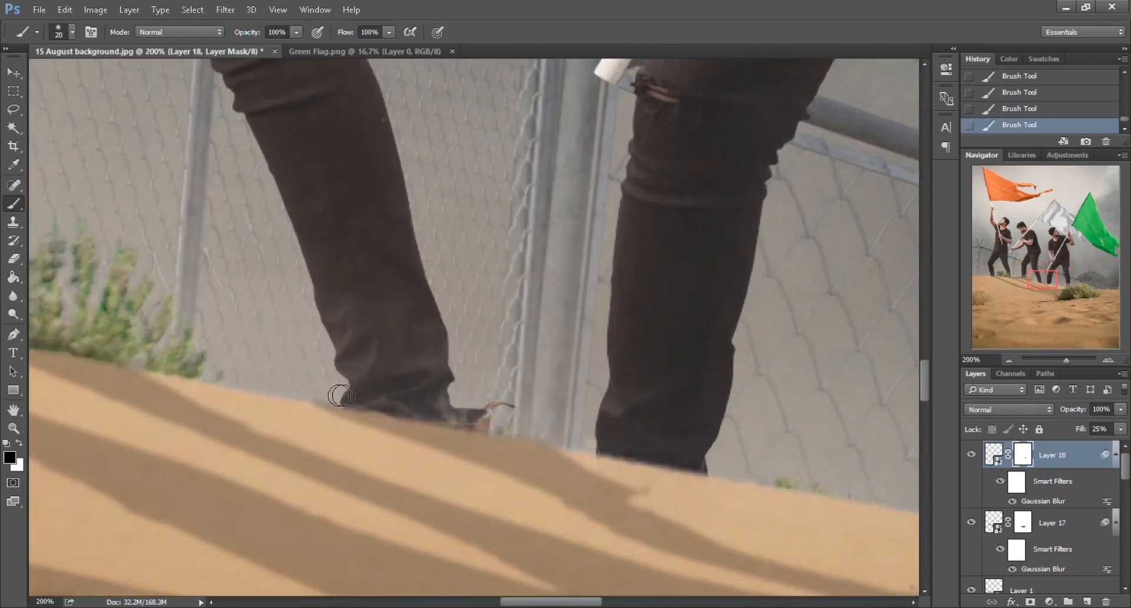
{"action": "left_click_drag", "start_coordinate": [171, 366], "coordinate": [547, 393]}
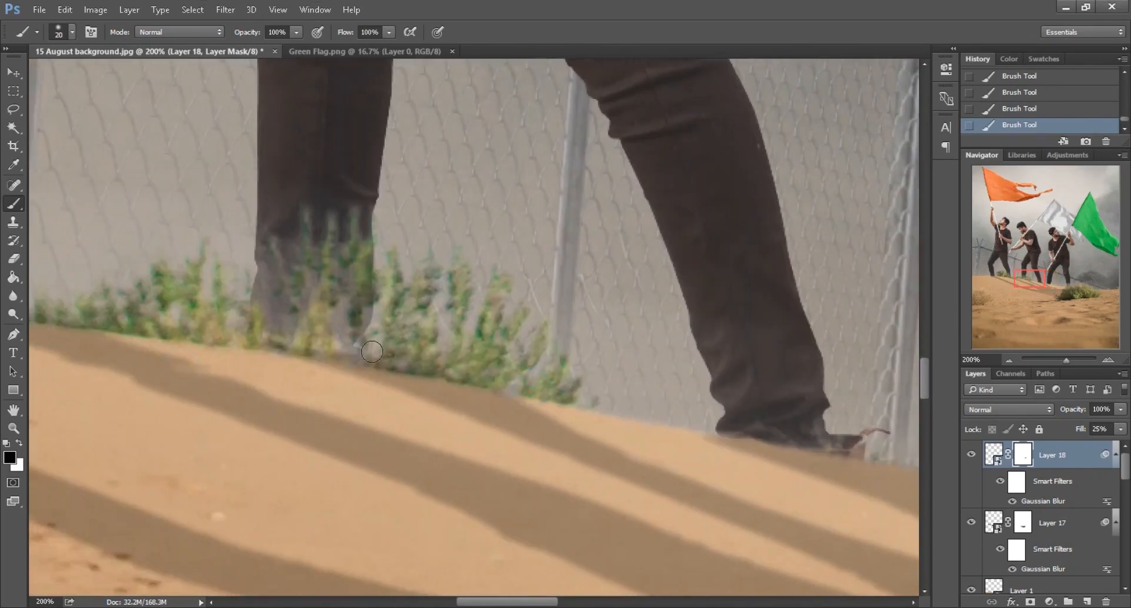
{"action": "key", "text": "ctrl+minus"}
{"action": "key", "text": "ctrl+minus"}
{"action": "key", "text": "ctrl+minus"}
{"action": "key", "text": "ctrl+minus"}
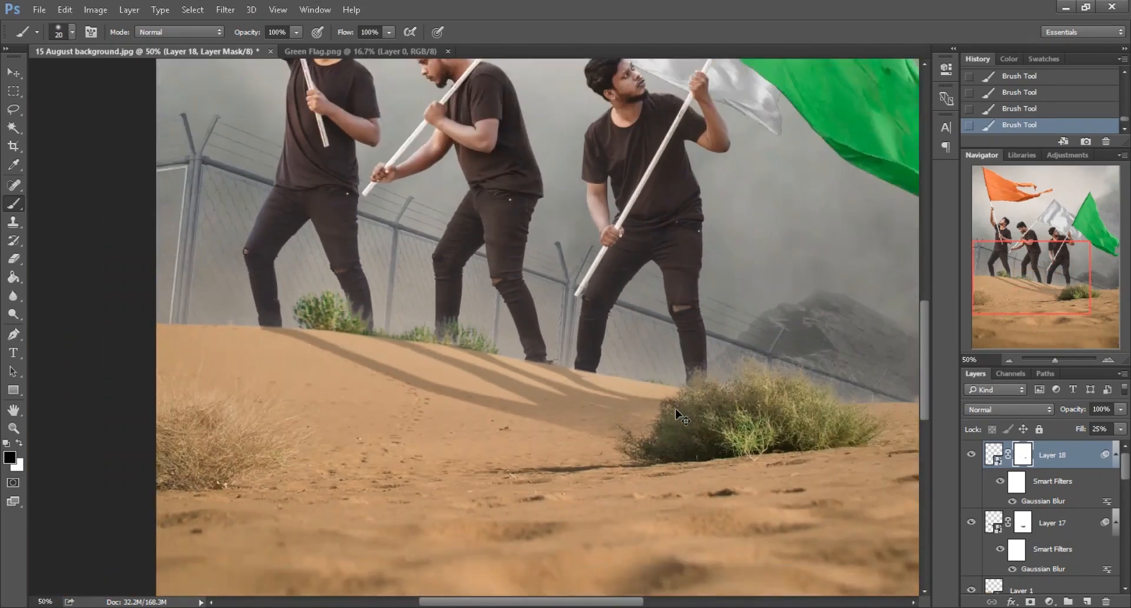
- Lasso the third man's leg nearest the second man from the thigh down on Layer 5 and copy it to a new layer
{"action": "scroll", "coordinate": [676, 411], "scroll_direction": "up", "scroll_amount": 2}
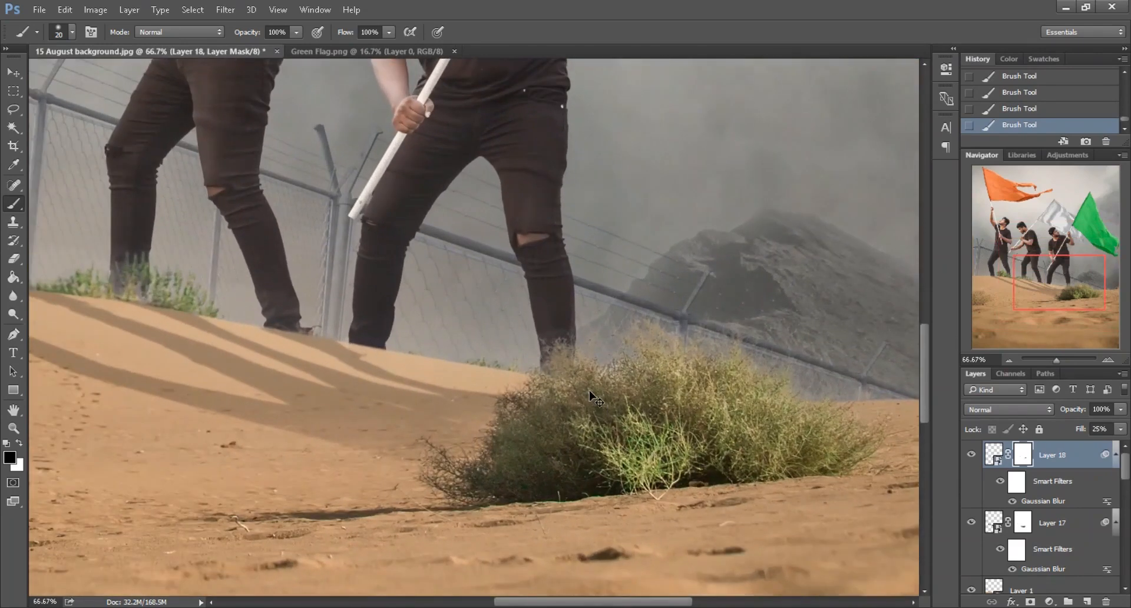
{"action": "left_click", "coordinate": [12, 73]}
{"action": "left_click", "coordinate": [406, 199], "text": "ctrl"}
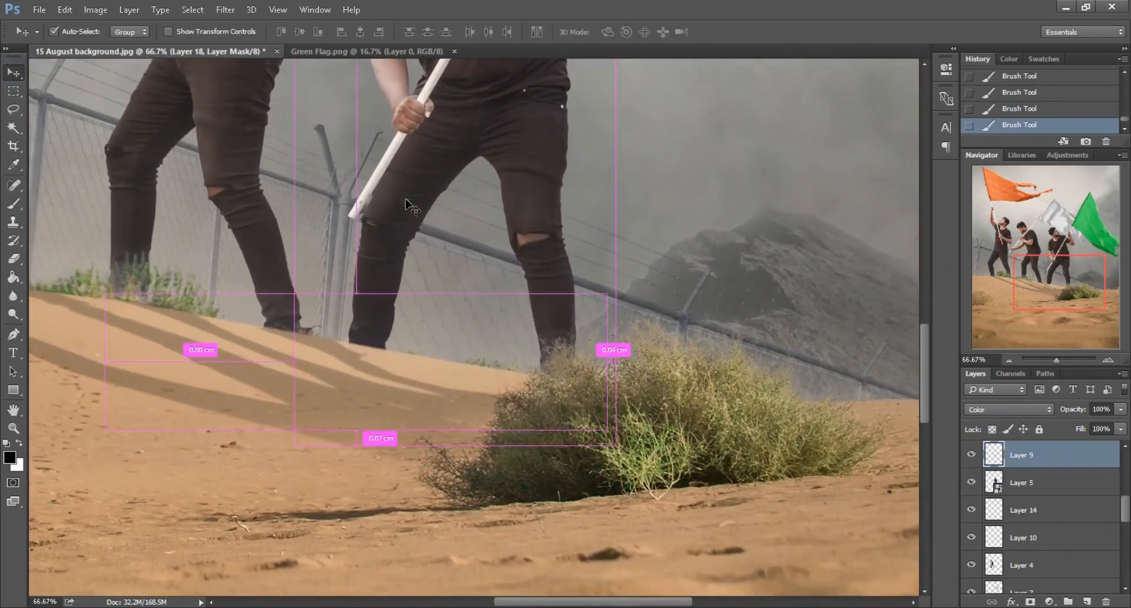
{"action": "left_click", "coordinate": [1043, 482]}
{"action": "left_click", "coordinate": [972, 482]}
{"action": "left_click", "coordinate": [972, 482]}
{"action": "left_click", "coordinate": [17, 110]}
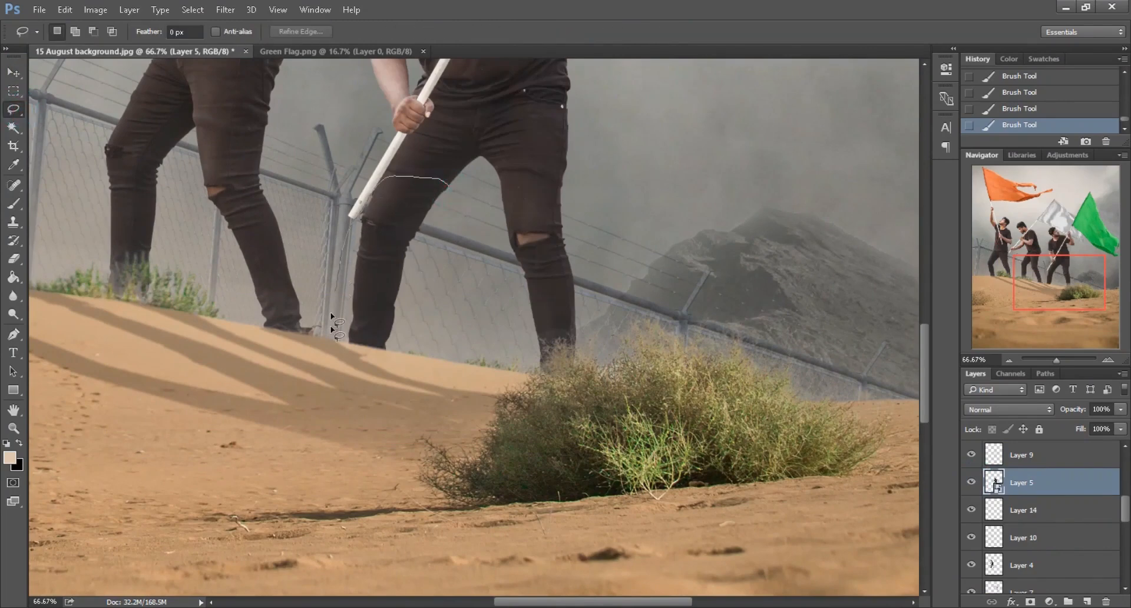
{"action": "left_click_drag", "start_coordinate": [435, 287], "coordinate": [446, 188]}
{"action": "right_click", "coordinate": [410, 240]}
{"action": "left_click", "coordinate": [457, 353]}
- Turn the third man's copied leg solid black with Hue/Saturation at Lightness -100
{"action": "left_click", "coordinate": [95, 10]}
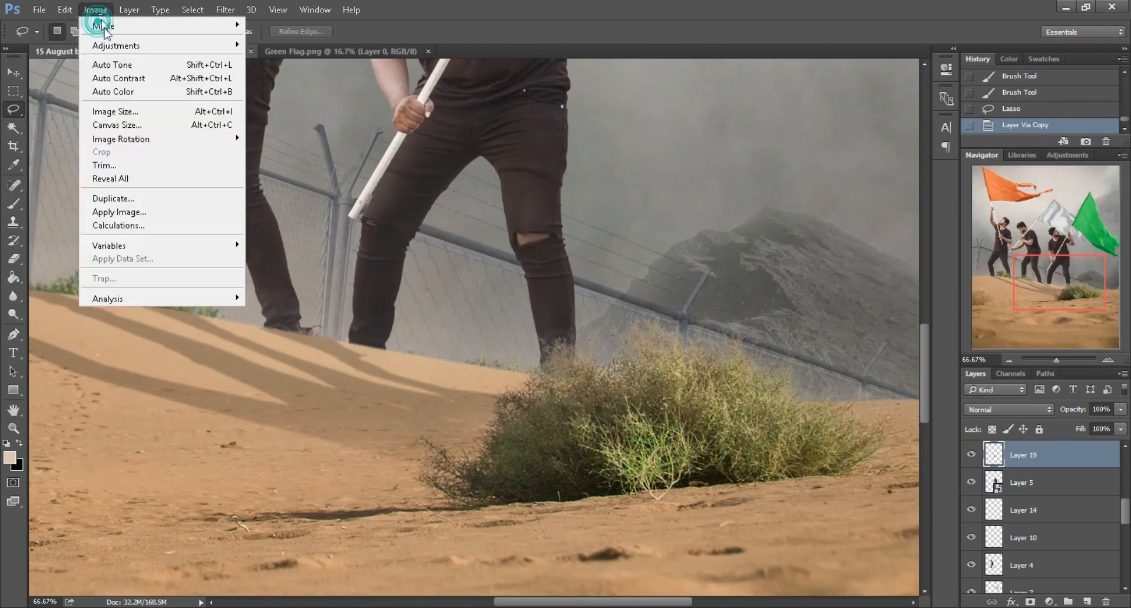
{"action": "mouse_move", "coordinate": [152, 45]}
{"action": "left_click", "coordinate": [279, 119]}
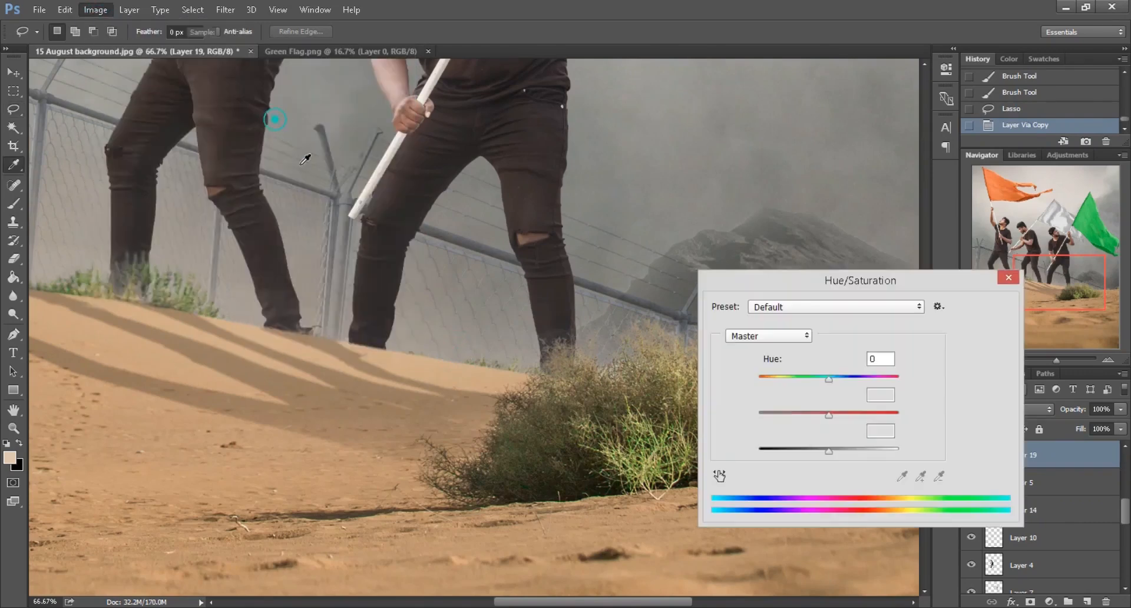
{"action": "left_click_drag", "start_coordinate": [773, 451], "coordinate": [724, 454]}
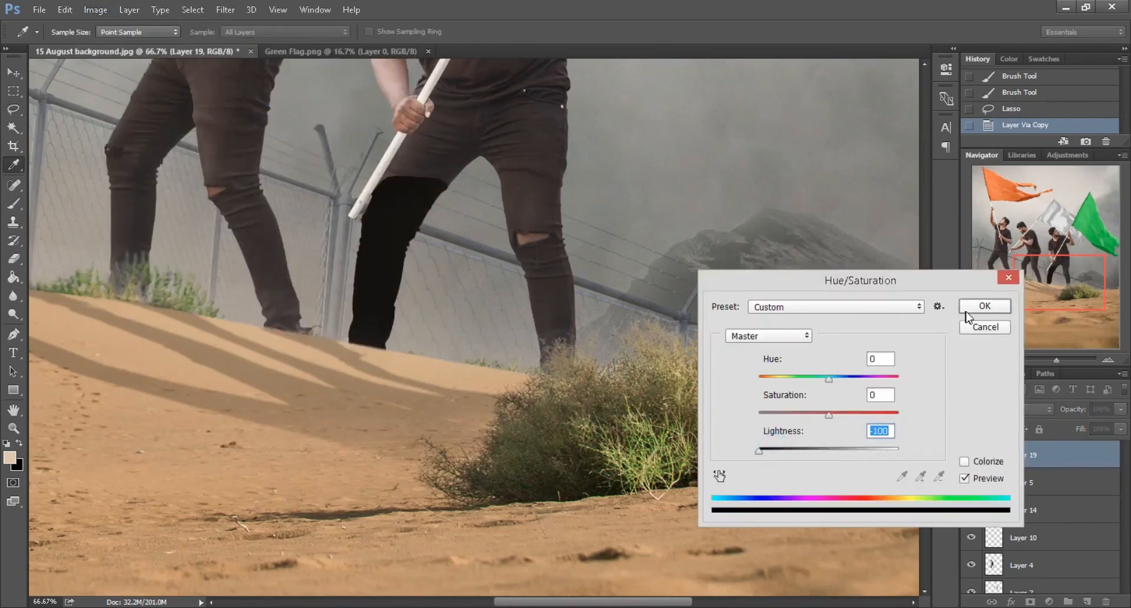
{"action": "left_click", "coordinate": [985, 306]}
- Convert Layer 19 to a smart object and move it above Layer 18 in the layer order
{"action": "right_click", "coordinate": [1064, 461]}
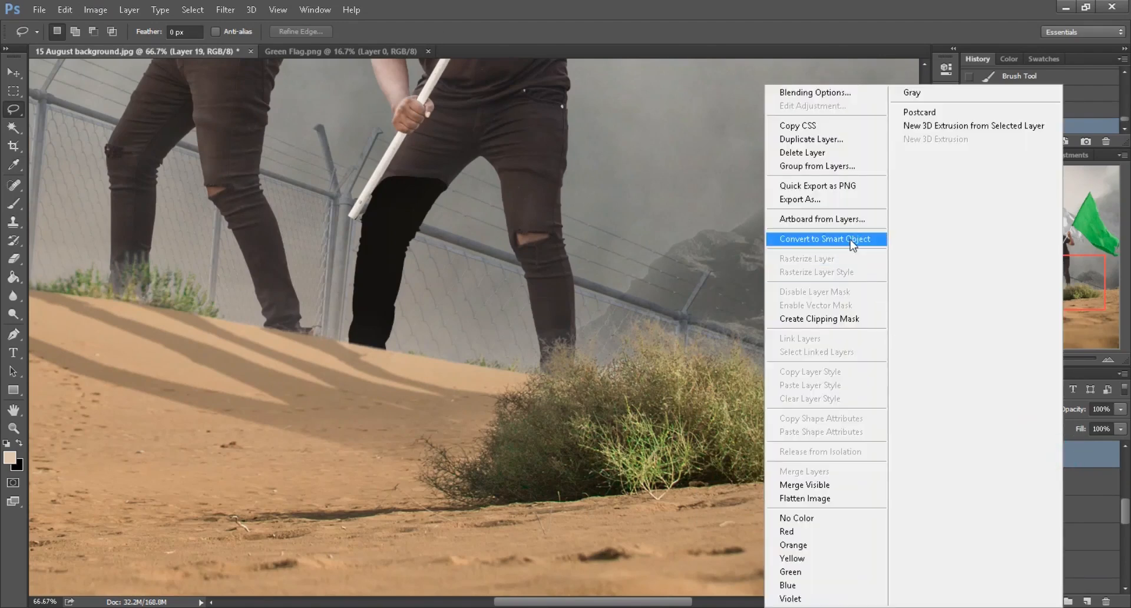
{"action": "left_click", "coordinate": [831, 242]}
{"action": "left_click_drag", "start_coordinate": [1051, 457], "coordinate": [1054, 450]}
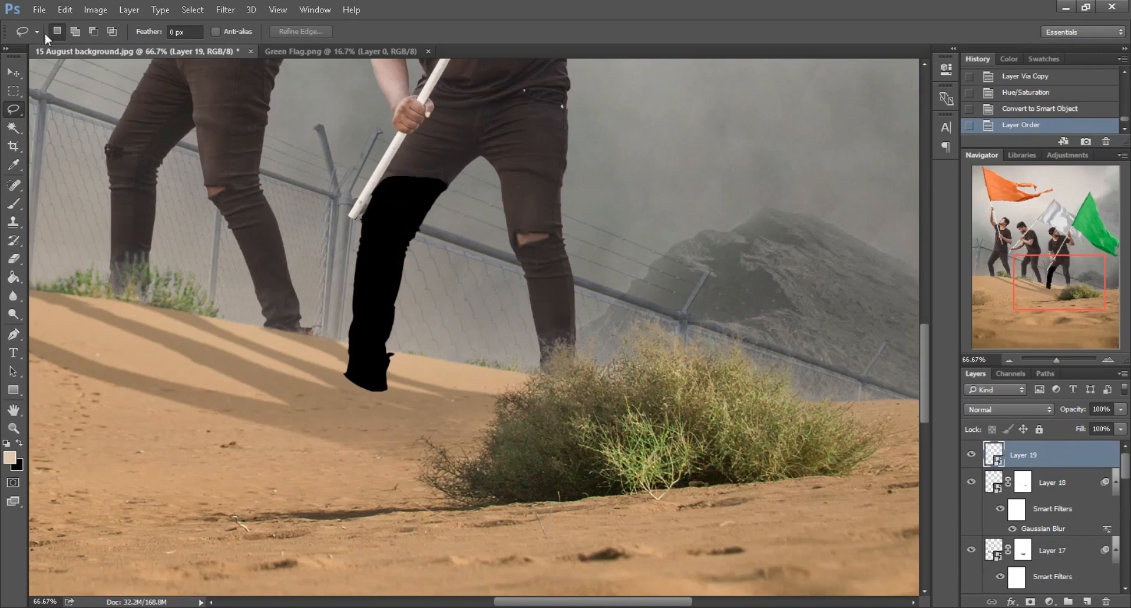
- Flip the third man's black leg vertically in Free Transform and distort it to lie along the dune from his foot
{"action": "left_click", "coordinate": [40, 11]}
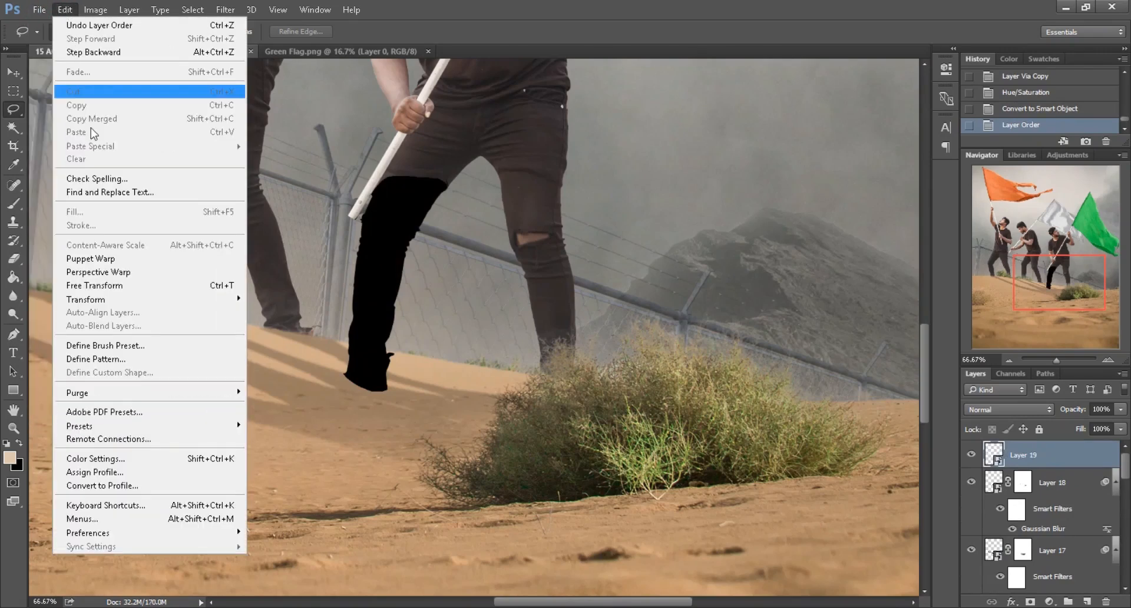
{"action": "left_click", "coordinate": [94, 285]}
{"action": "right_click", "coordinate": [398, 244]}
{"action": "left_click", "coordinate": [460, 457]}
{"action": "left_click_drag", "start_coordinate": [449, 434], "coordinate": [460, 435]}
{"action": "key", "text": "ctrl+plus"}
{"action": "left_click_drag", "start_coordinate": [437, 390], "coordinate": [461, 593]}
{"action": "left_click_drag", "start_coordinate": [442, 560], "coordinate": [369, 324]}
{"action": "left_click_drag", "start_coordinate": [350, 435], "coordinate": [562, 201]}
{"action": "left_click_drag", "start_coordinate": [337, 197], "coordinate": [416, 380]}
{"action": "scroll", "coordinate": [372, 320], "scroll_direction": "up", "scroll_amount": 2}
- Warp the third man's leg shadow to follow the dune slope from his foot into the bush, and apply the transform
{"action": "right_click", "coordinate": [475, 271]}
{"action": "left_click", "coordinate": [517, 394]}
{"action": "left_click_drag", "start_coordinate": [346, 273], "coordinate": [283, 298]}
{"action": "left_click_drag", "start_coordinate": [465, 285], "coordinate": [459, 304]}
{"action": "left_click_drag", "start_coordinate": [268, 272], "coordinate": [258, 264]}
{"action": "left_click_drag", "start_coordinate": [801, 359], "coordinate": [373, 309]}
{"action": "scroll", "coordinate": [373, 309], "scroll_direction": "down", "scroll_amount": 1}
{"action": "left_click", "coordinate": [500, 35]}
- Repeat the Gaussian Blur on the third man's shadow and lower the layer's fill to 25%
{"action": "left_click", "coordinate": [225, 9]}
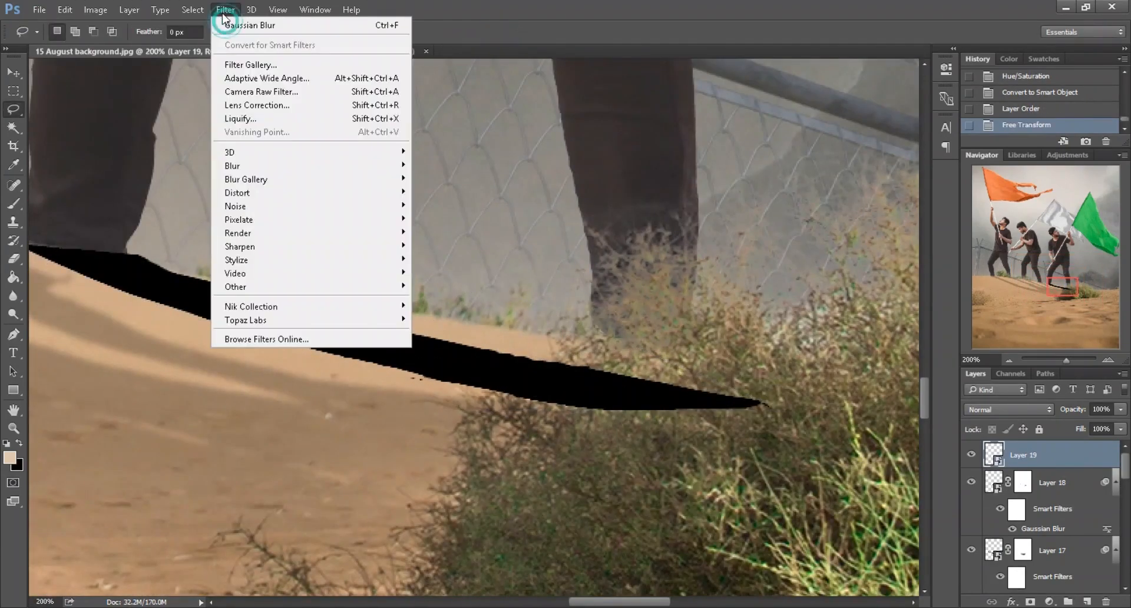
{"action": "left_click", "coordinate": [255, 23]}
{"action": "left_click", "coordinate": [942, 191]}
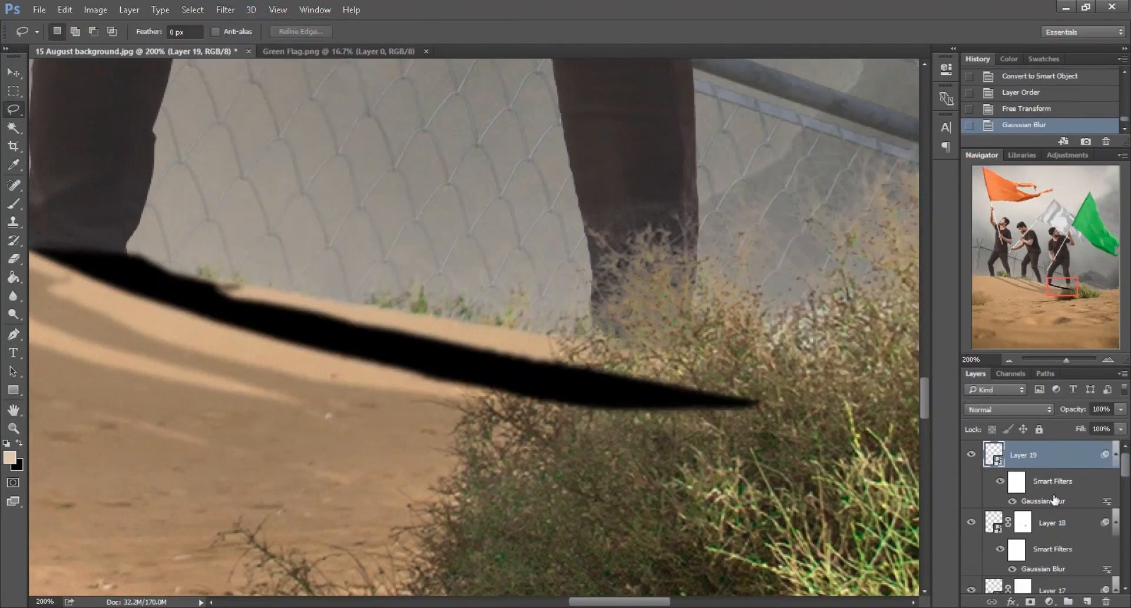
{"action": "left_click", "coordinate": [1054, 522]}
{"action": "left_click", "coordinate": [1051, 461]}
{"action": "type", "text": "25"}
{"action": "key", "text": "Return"}
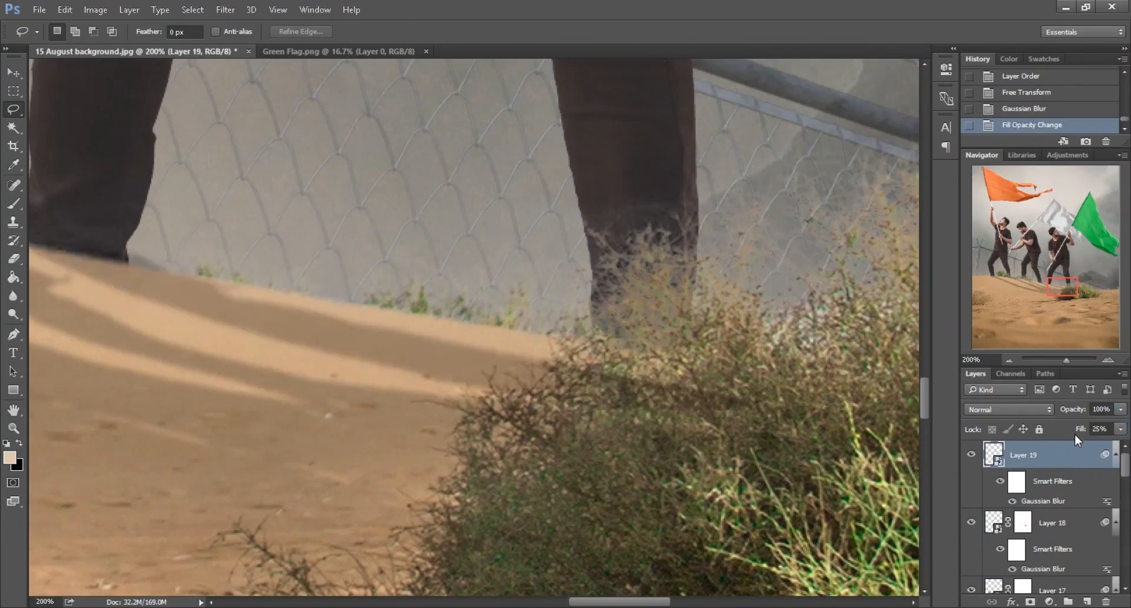
- Add a layer mask to Layer 19 and fade the shadow over the bush with a 70 px black brush at 36% opacity
{"action": "left_click", "coordinate": [1031, 602]}
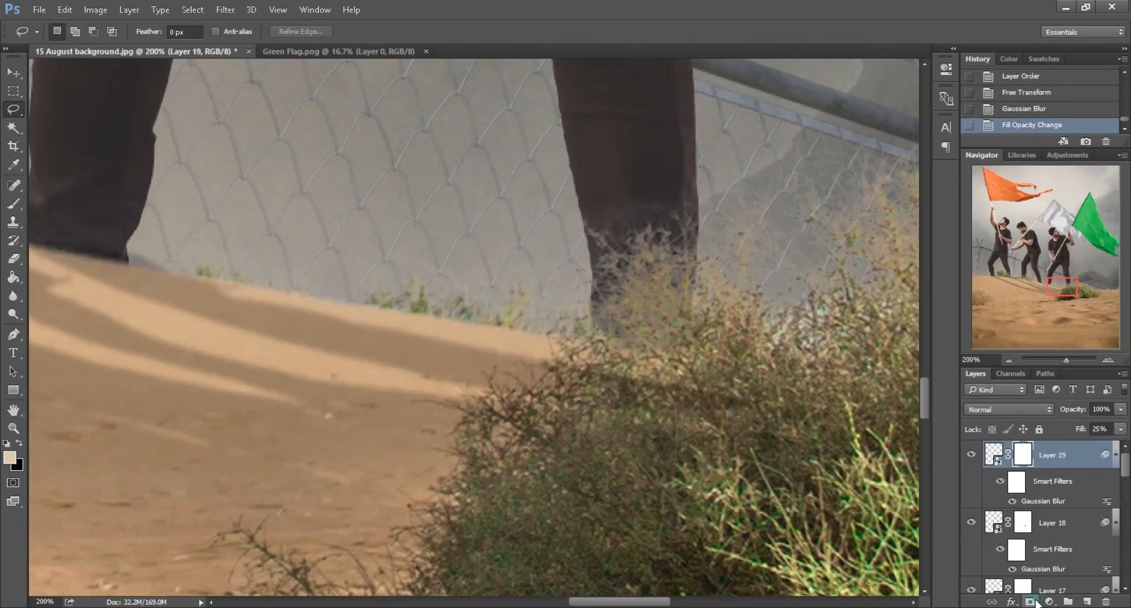
{"action": "left_click", "coordinate": [14, 203]}
{"action": "left_click_drag", "start_coordinate": [576, 325], "coordinate": [457, 286]}
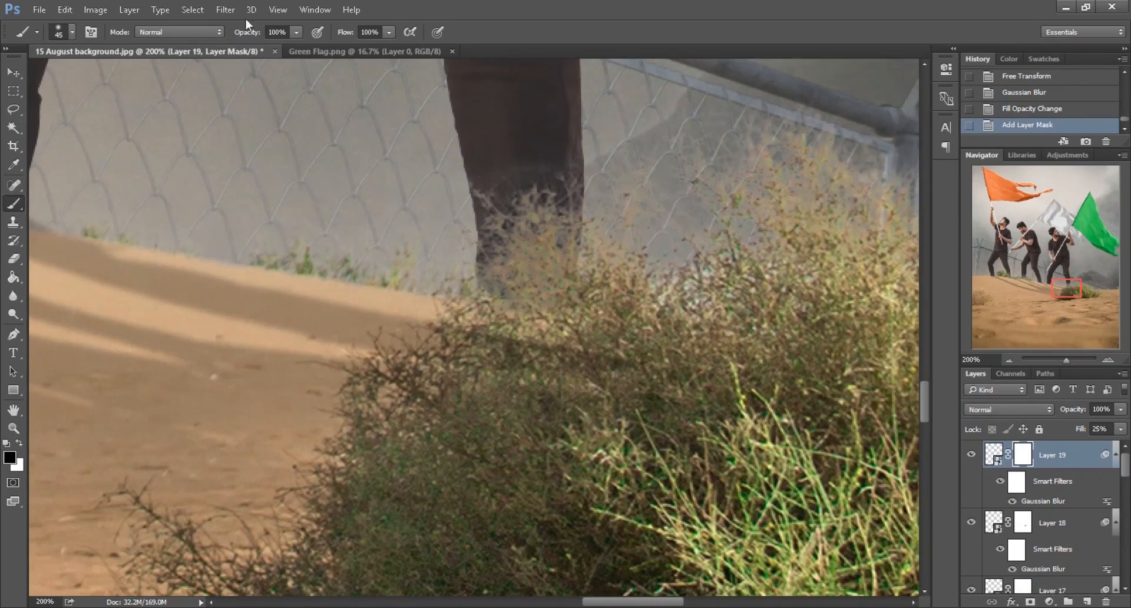
{"action": "left_click_drag", "start_coordinate": [643, 382], "coordinate": [512, 362]}
{"action": "mouse_move", "coordinate": [501, 361]}
{"action": "left_mouse_down"}
{"action": "mouse_move", "coordinate": [469, 355]}
{"action": "mouse_move", "coordinate": [496, 382]}
{"action": "left_mouse_up"}
{"action": "key", "text": "bracketright"}
{"action": "left_click_drag", "start_coordinate": [490, 396], "coordinate": [457, 407]}
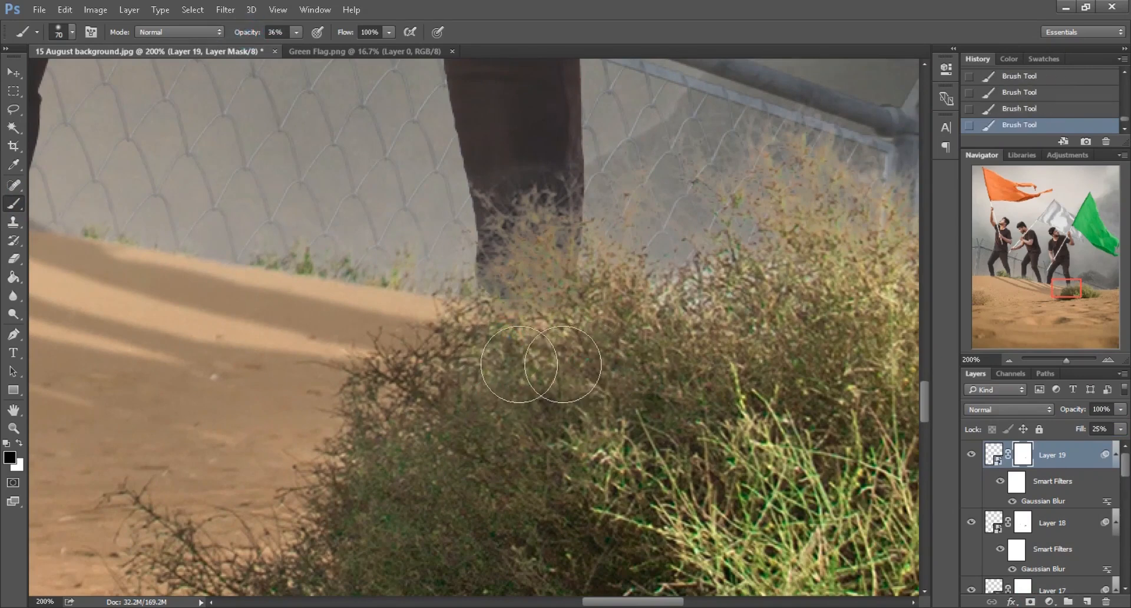
{"action": "left_click_drag", "start_coordinate": [437, 369], "coordinate": [393, 367]}
- Clean up the shadow's mask along the dune edge at the third man's foot with a 10 px brush at 100% opacity
{"action": "left_click_drag", "start_coordinate": [187, 316], "coordinate": [592, 406]}
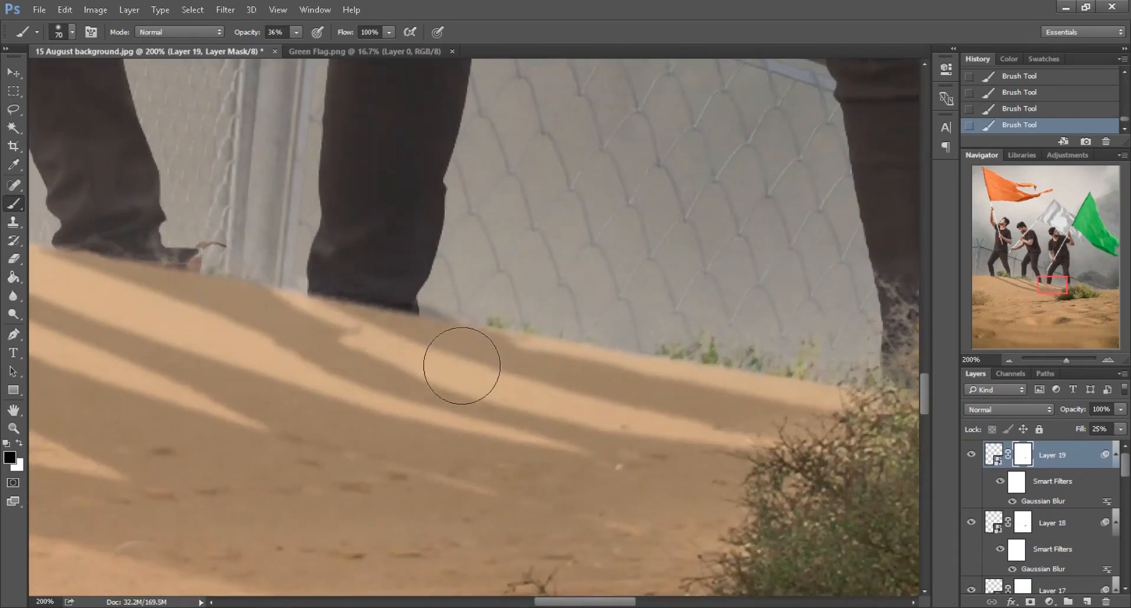
{"action": "scroll", "coordinate": [471, 365], "scroll_direction": "up", "scroll_amount": 1}
{"action": "key", "text": "ctrl+plus"}
{"action": "key", "text": "bracketleft"}
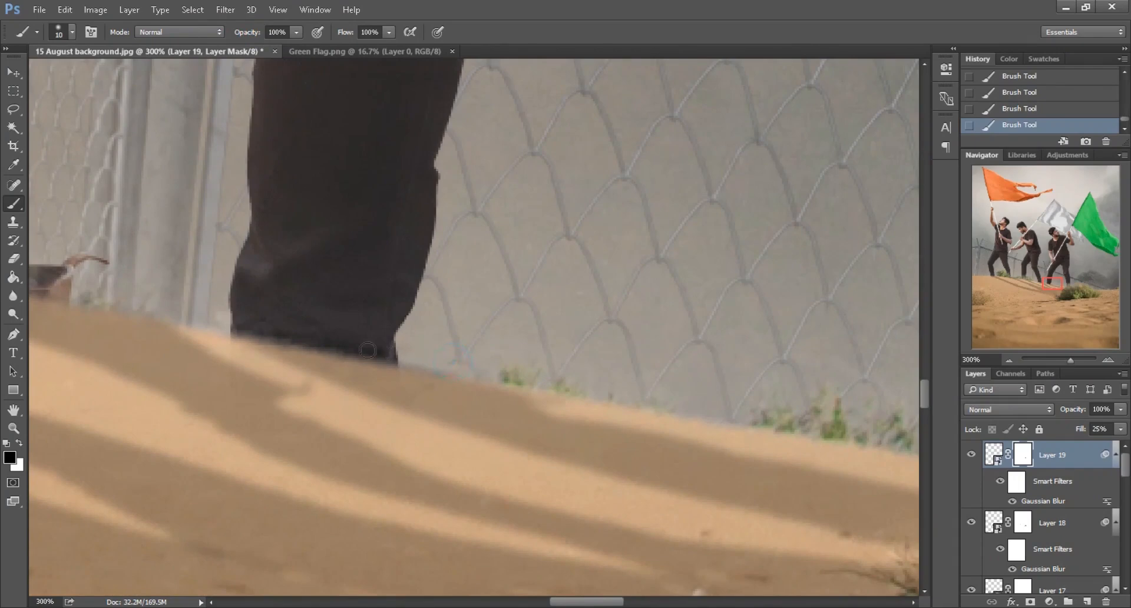
{"action": "key", "text": "ctrl+minus"}
{"action": "key", "text": "ctrl+minus"}
{"action": "key", "text": "ctrl+minus"}
{"action": "key", "text": "ctrl+minus"}
{"action": "key", "text": "ctrl+minus"}
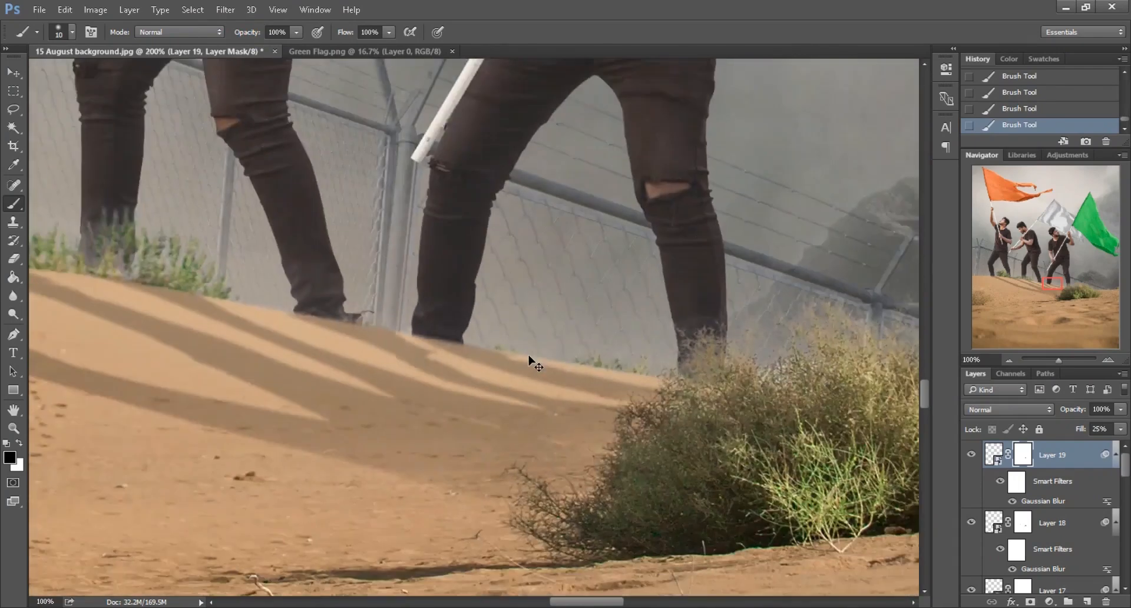
{"action": "key", "text": "ctrl+minus"}
{"action": "key", "text": "ctrl+minus"}
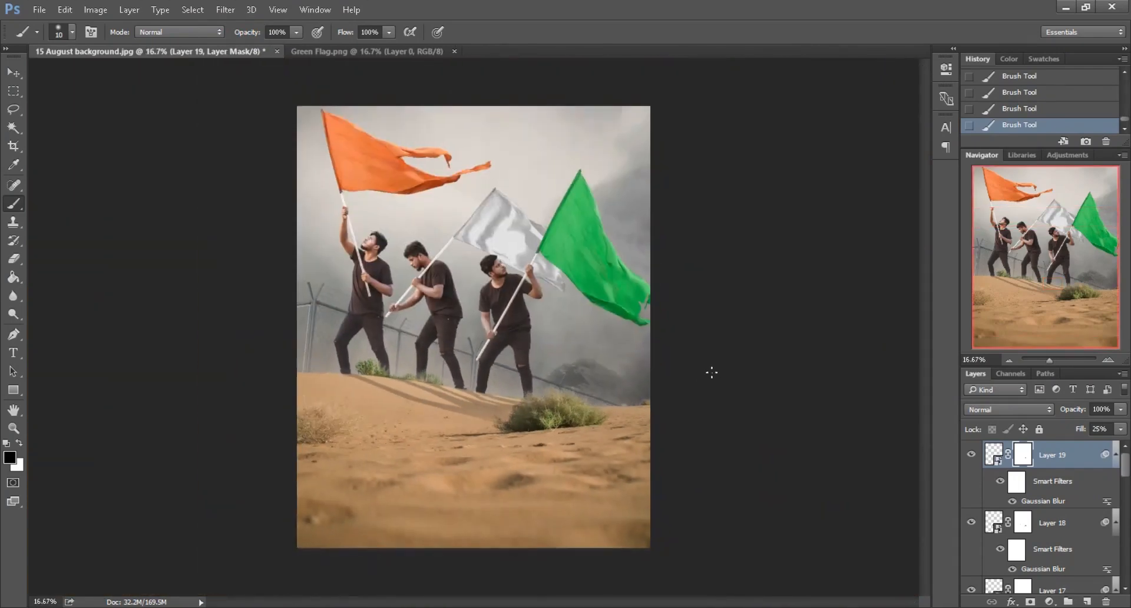
- Close the Green Flag.png document, keeping the 15 August background.jpg composite open
{"action": "key", "text": "ctrl+minus"}
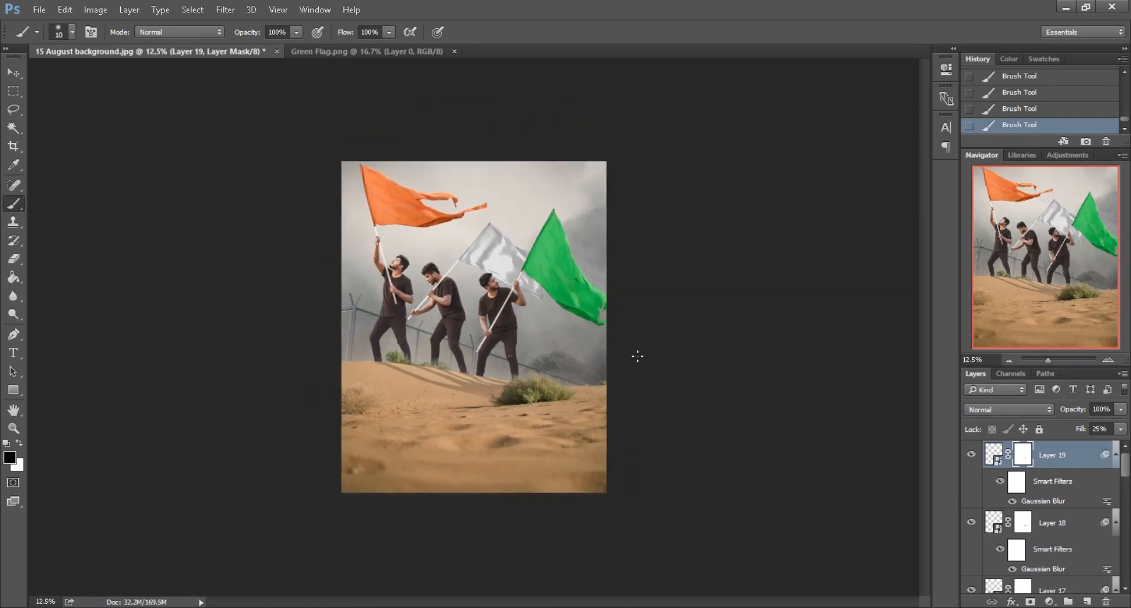
{"action": "key", "text": "ctrl+plus"}
{"action": "left_click", "coordinate": [1029, 284]}
{"action": "left_click", "coordinate": [16, 73]}
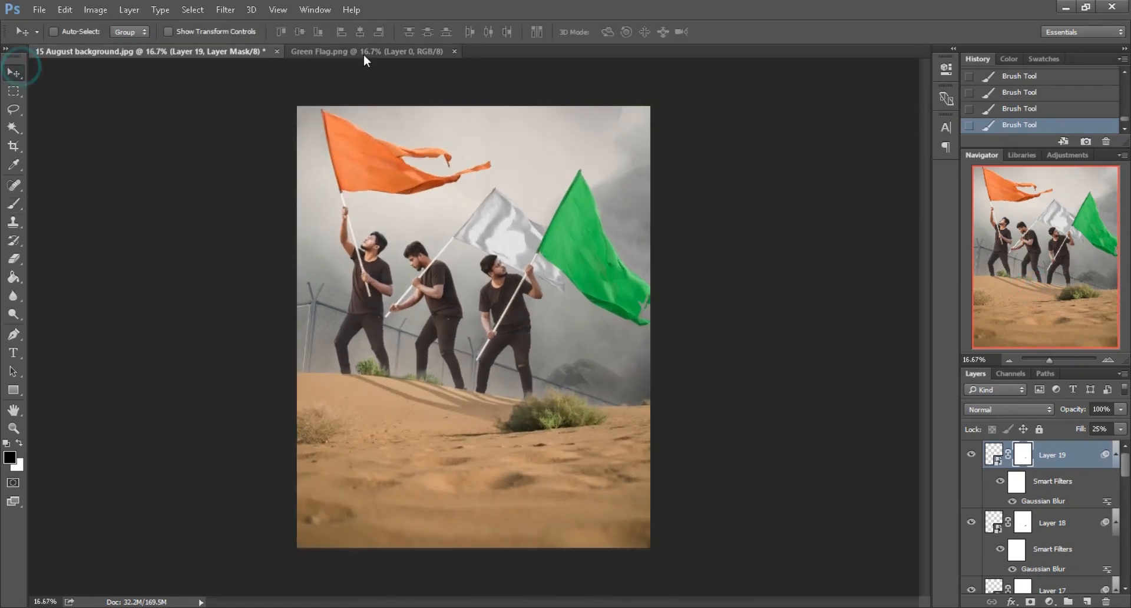
{"action": "left_click", "coordinate": [366, 52]}
{"action": "left_click", "coordinate": [454, 51]}
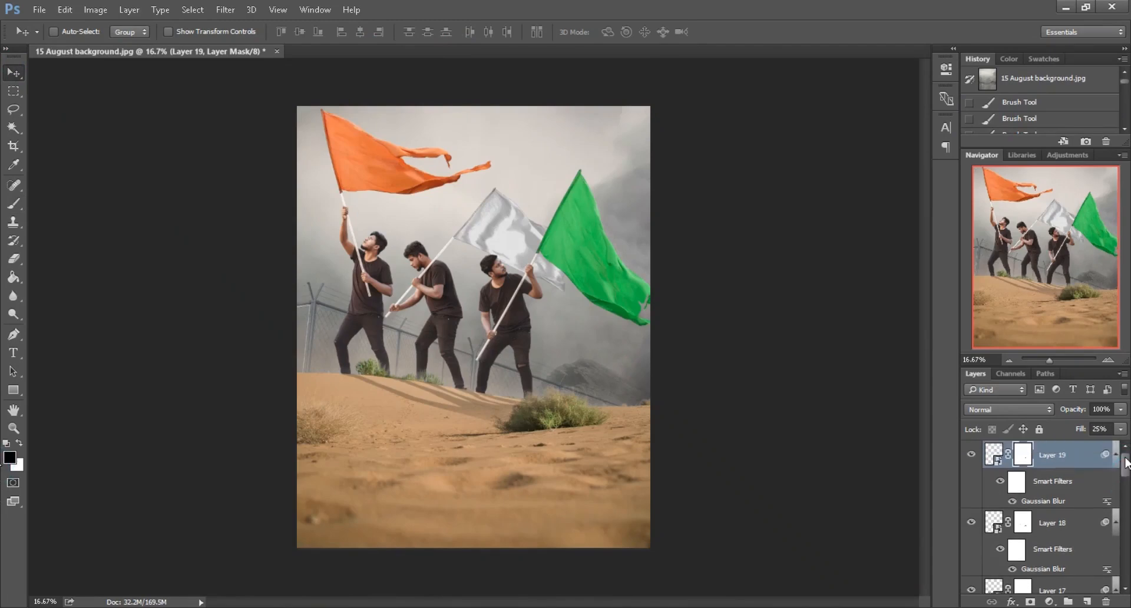
- Add a new layer above the third man's Layer 5, load his outline as a selection, and set the layer's blend mode to Overlay
{"action": "key", "text": "ctrl+plus"}
{"action": "left_click", "coordinate": [554, 324], "text": "ctrl"}
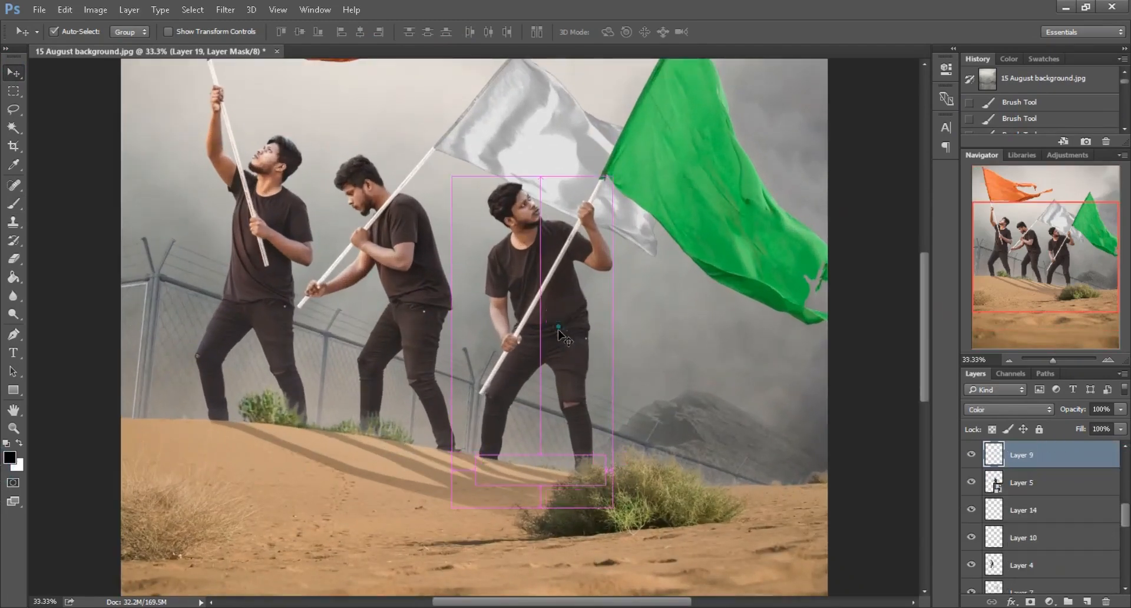
{"action": "left_click", "coordinate": [973, 482]}
{"action": "left_click", "coordinate": [972, 482]}
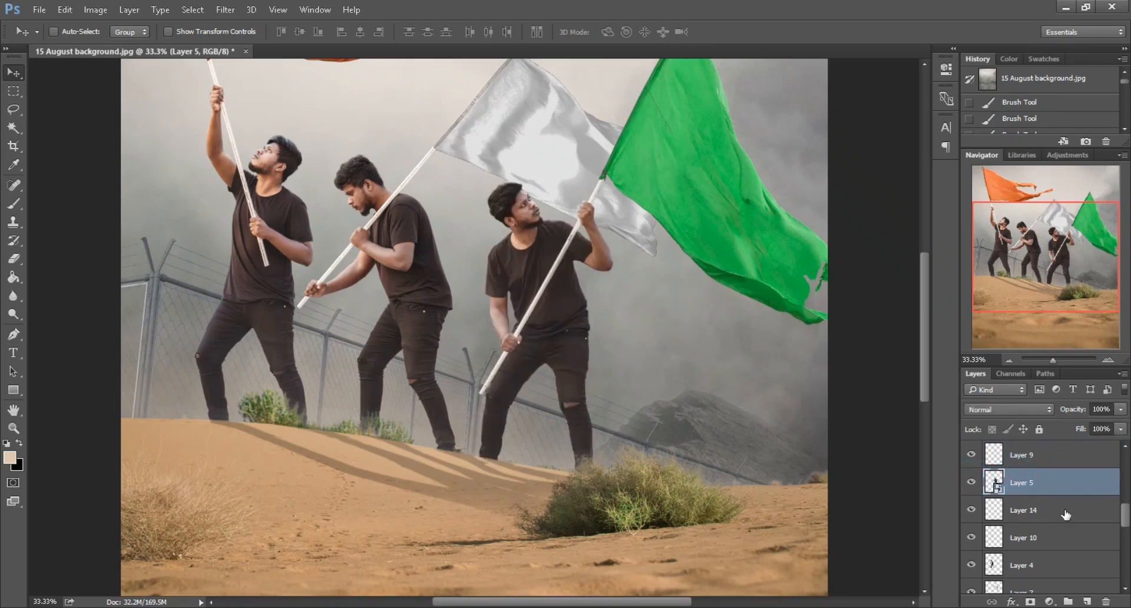
{"action": "left_click", "coordinate": [1088, 602]}
{"action": "left_click", "coordinate": [996, 483], "text": "ctrl"}
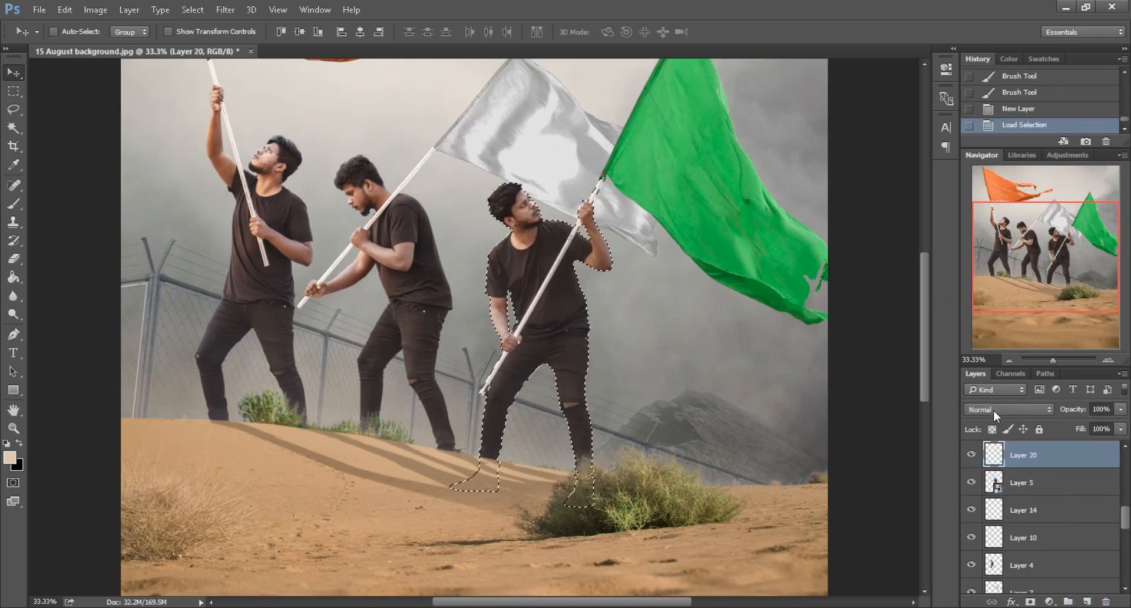
{"action": "left_click", "coordinate": [1009, 409]}
{"action": "left_click", "coordinate": [1001, 265]}
- Set the foreground colour to white (ffffff) and the Brush tool's opacity to 68%
{"action": "key", "text": "ctrl+plus"}
{"action": "key", "text": "ctrl+plus"}
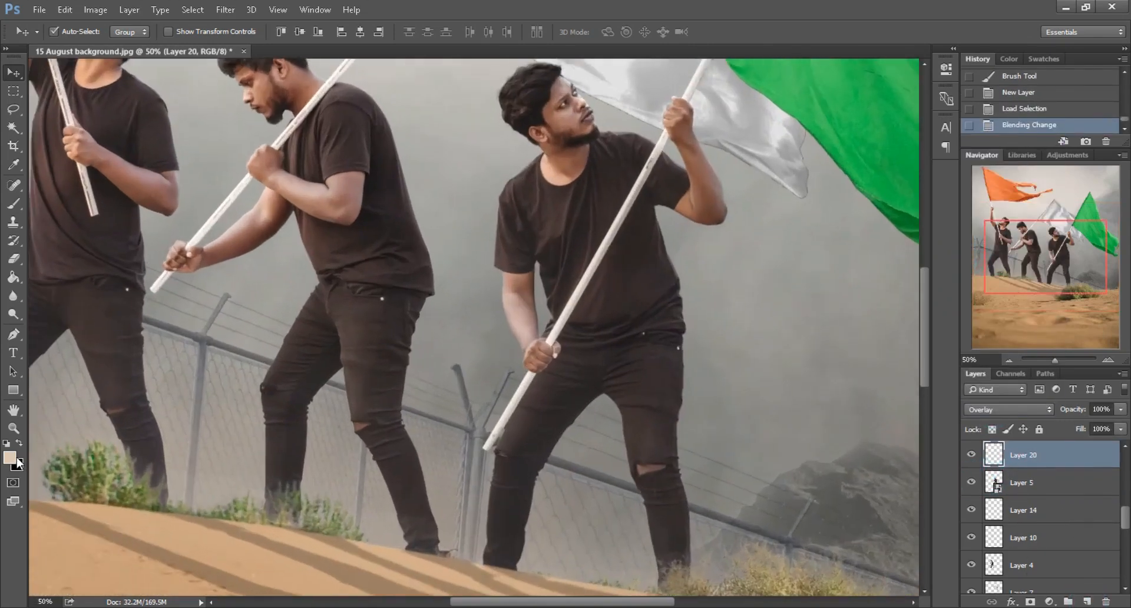
{"action": "left_click", "coordinate": [19, 443]}
{"action": "left_click", "coordinate": [10, 458]}
{"action": "left_click", "coordinate": [660, 372]}
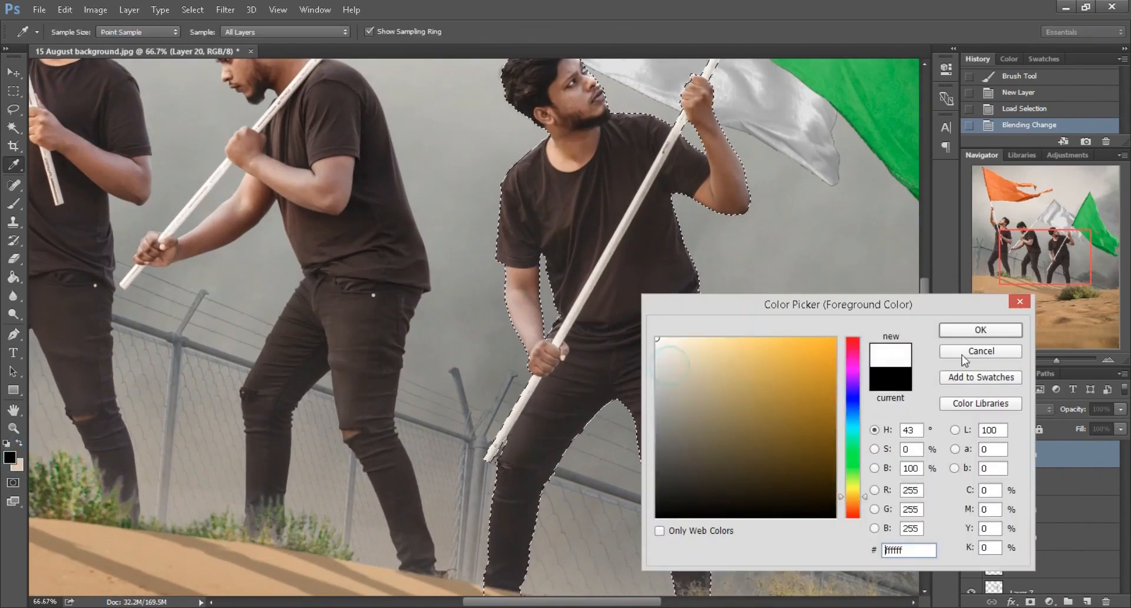
{"action": "key", "text": "Return"}
{"action": "key", "text": "b"}
{"action": "left_click_drag", "start_coordinate": [247, 32], "coordinate": [227, 32]}
- Paint soft white highlights along the third man's head, shoulder and sleeve edges with a brush of about 50 to 90 px
{"action": "left_click_drag", "start_coordinate": [379, 245], "coordinate": [399, 443]}
{"action": "key", "text": "ctrl+plus"}
{"action": "key", "text": "bracketright"}
{"action": "key", "text": "bracketright"}
{"action": "key", "text": "bracketright"}
{"action": "key", "text": "bracketright"}
{"action": "key", "text": "bracketright"}
{"action": "key", "text": "bracketright"}
{"action": "key", "text": "bracketright"}
{"action": "key", "text": "bracketright"}
{"action": "key", "text": "bracketright"}
{"action": "key", "text": "bracketright"}
{"action": "key", "text": "bracketright"}
{"action": "key", "text": "bracketright"}
{"action": "key", "text": "bracketright"}
{"action": "key", "text": "bracketright"}
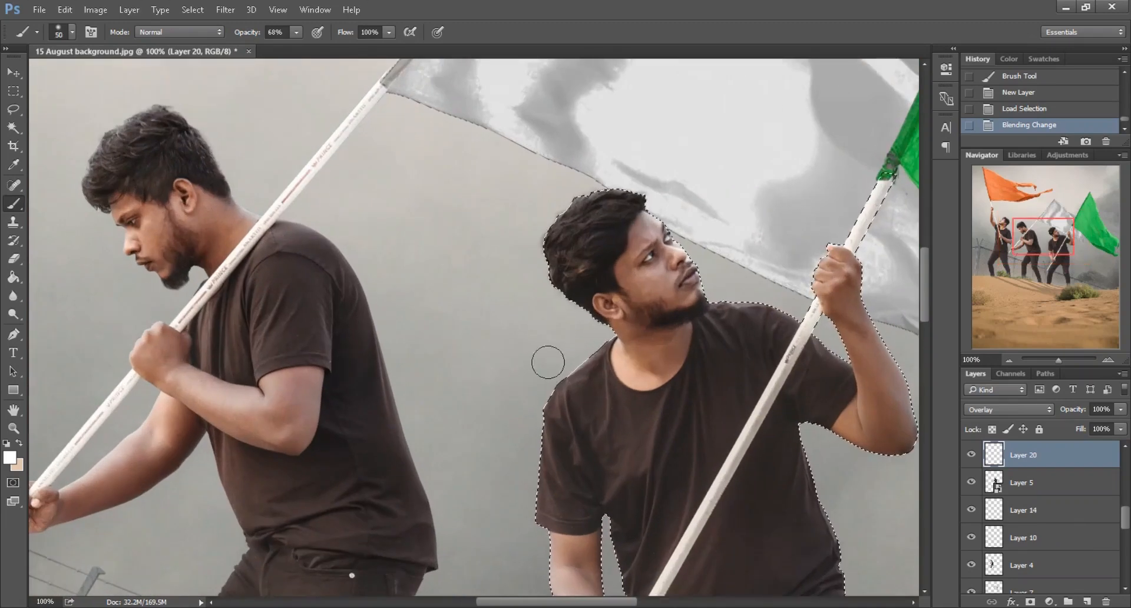
{"action": "mouse_move", "coordinate": [543, 361]}
{"action": "left_mouse_down"}
{"action": "mouse_move", "coordinate": [525, 378]}
{"action": "mouse_move", "coordinate": [507, 516]}
{"action": "mouse_move", "coordinate": [539, 352]}
{"action": "mouse_move", "coordinate": [577, 333]}
{"action": "left_mouse_up"}
{"action": "key", "text": "bracketleft"}
{"action": "key", "text": "bracketleft"}
{"action": "left_click_drag", "start_coordinate": [531, 242], "coordinate": [555, 195]}
{"action": "key", "text": "bracketright"}
{"action": "key", "text": "bracketright"}
{"action": "left_click_drag", "start_coordinate": [560, 344], "coordinate": [531, 406]}
{"action": "left_click_drag", "start_coordinate": [583, 487], "coordinate": [528, 287]}
{"action": "key", "text": "bracketleft"}
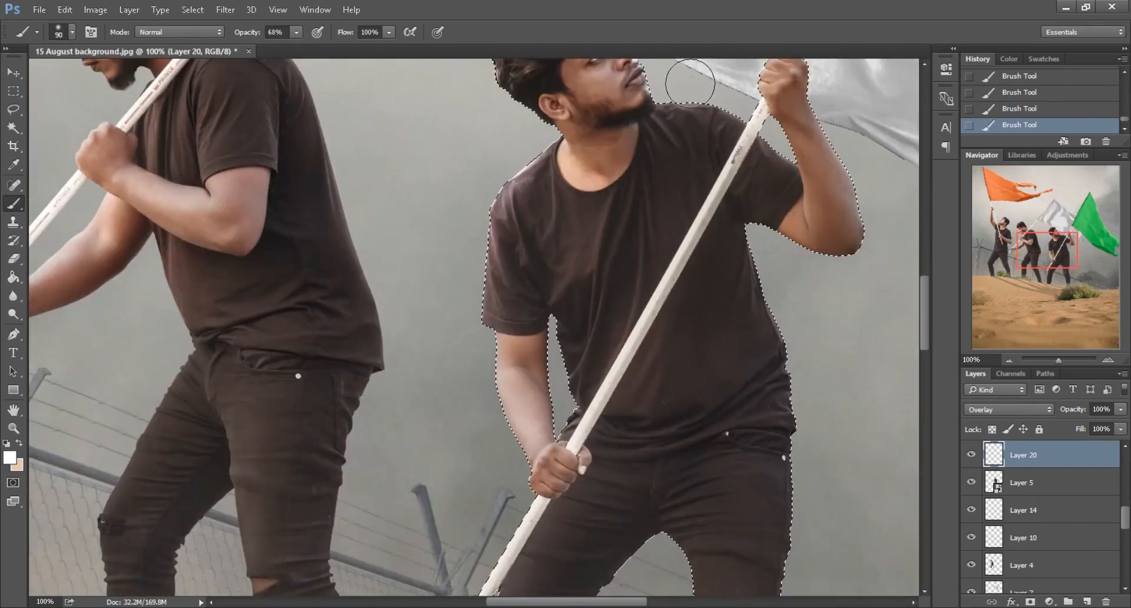
- Brush highlights along the third man's forearm, raised arm and torso edges at up to 100 px, and deselect his outline
{"action": "mouse_move", "coordinate": [470, 364]}
{"action": "left_mouse_down"}
{"action": "mouse_move", "coordinate": [487, 538]}
{"action": "mouse_move", "coordinate": [474, 323]}
{"action": "left_mouse_up"}
{"action": "left_click_drag", "start_coordinate": [416, 383], "coordinate": [414, 393]}
{"action": "left_click_drag", "start_coordinate": [817, 264], "coordinate": [795, 131]}
{"action": "mouse_move", "coordinate": [800, 225]}
{"action": "left_mouse_down"}
{"action": "mouse_move", "coordinate": [778, 398]}
{"action": "mouse_move", "coordinate": [794, 484]}
{"action": "left_mouse_up"}
{"action": "left_click_drag", "start_coordinate": [779, 209], "coordinate": [713, 399]}
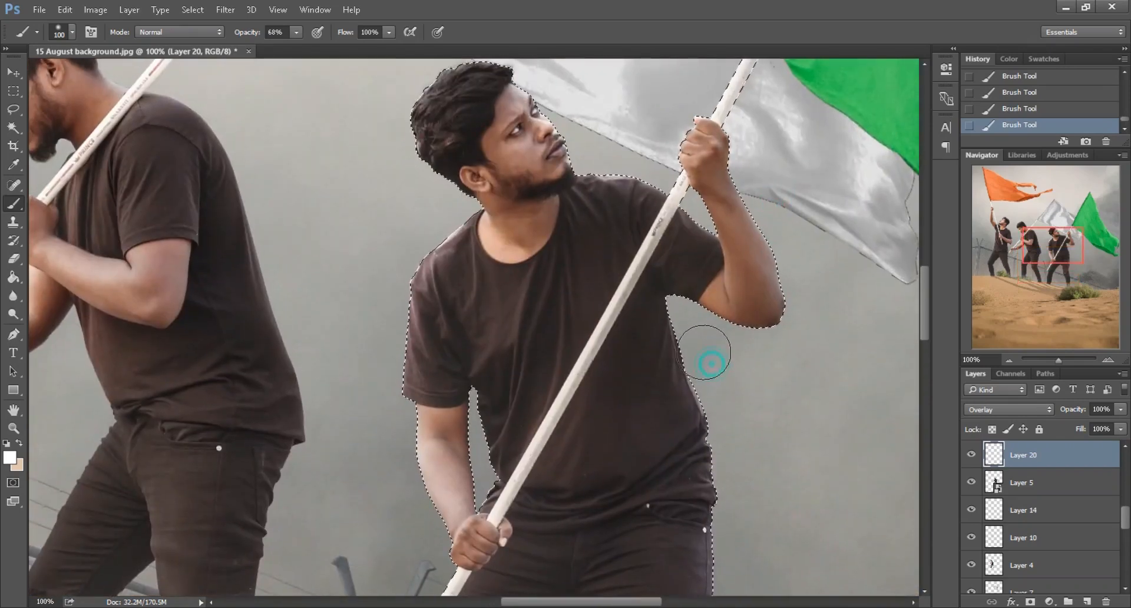
{"action": "key", "text": "ctrl+minus"}
{"action": "key", "text": "l"}
{"action": "key", "text": "ctrl+d"}
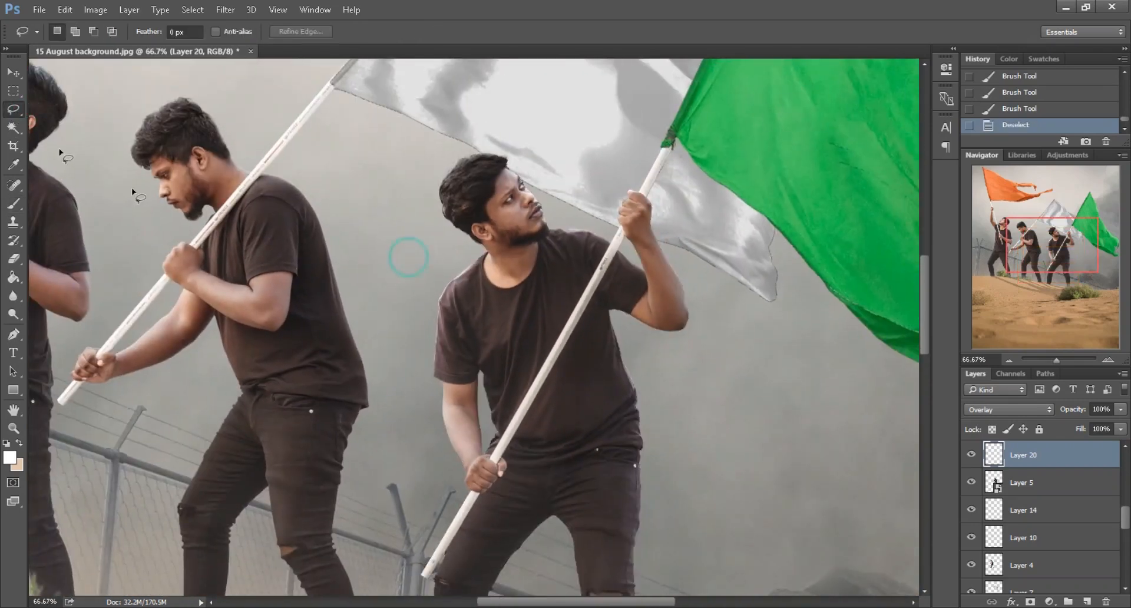
- Add a new Overlay layer above the second man's Layer 4 and load his outline as a selection
{"action": "left_click", "coordinate": [13, 72]}
{"action": "scroll", "coordinate": [1037, 512], "scroll_direction": "down", "scroll_amount": 3}
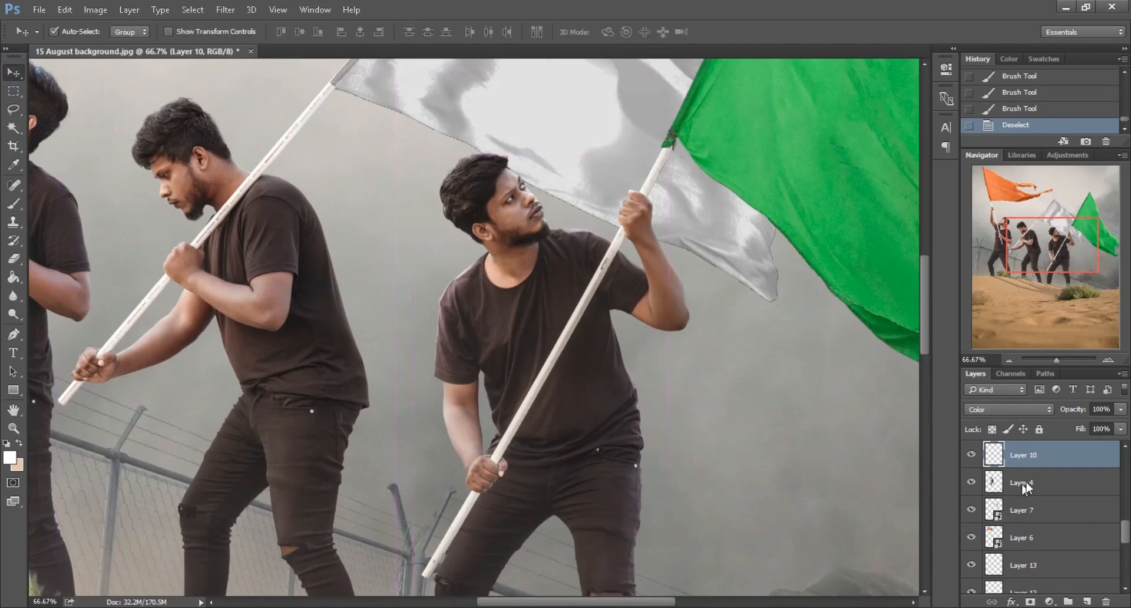
{"action": "key", "text": "ctrl+minus"}
{"action": "left_click", "coordinate": [1026, 482]}
{"action": "left_click", "coordinate": [972, 483]}
{"action": "left_click", "coordinate": [972, 482]}
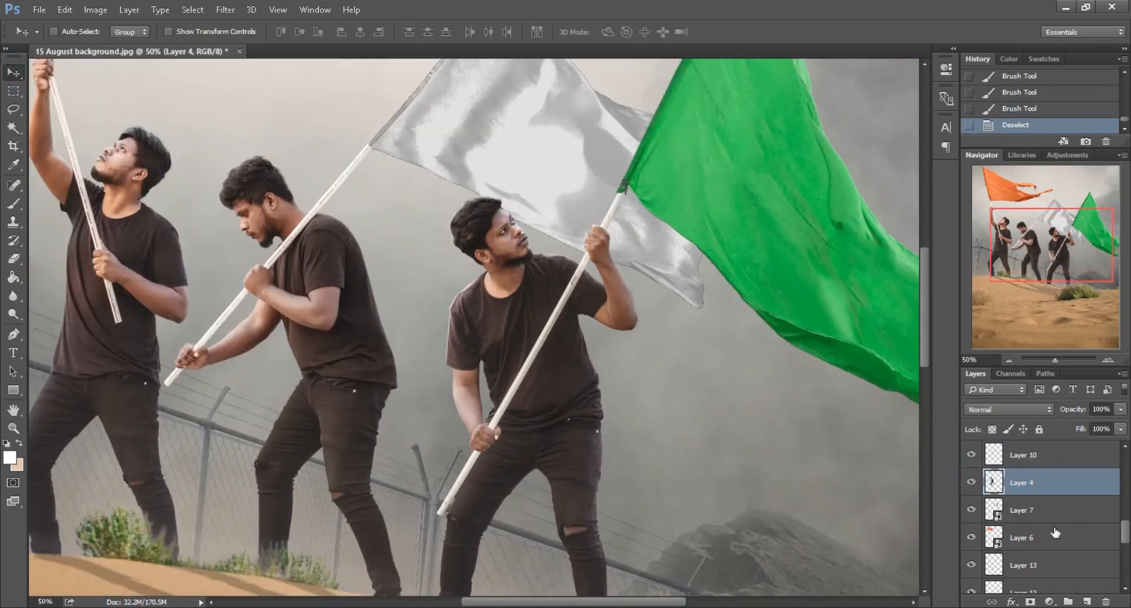
{"action": "left_click", "coordinate": [1087, 601]}
{"action": "left_click", "coordinate": [995, 482], "text": "ctrl"}
{"action": "left_click", "coordinate": [1007, 409]}
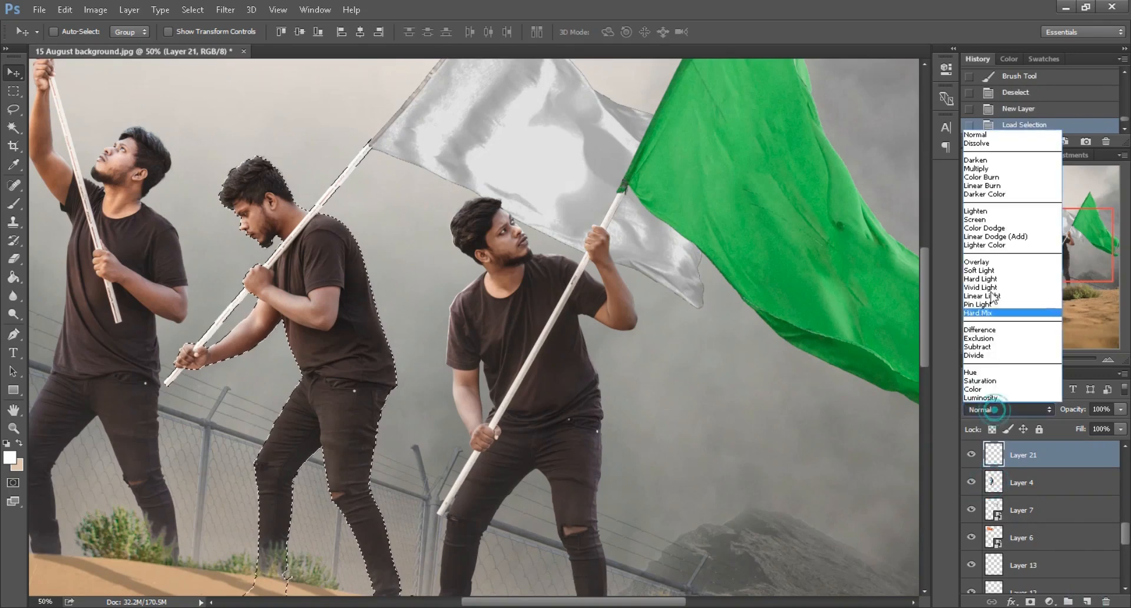
{"action": "left_click", "coordinate": [980, 262]}
- Paint white highlights along the second man's back, hip and head edges with a 125 to 150 px brush, and deselect him
{"action": "key", "text": "ctrl+plus"}
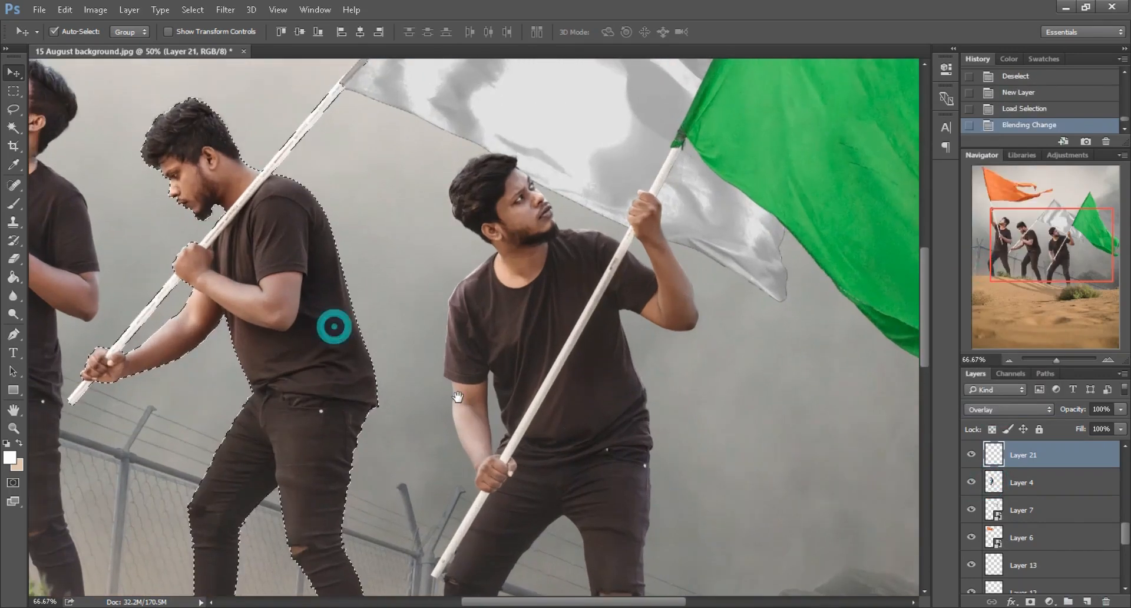
{"action": "left_click_drag", "start_coordinate": [336, 323], "coordinate": [466, 404]}
{"action": "left_click", "coordinate": [13, 203]}
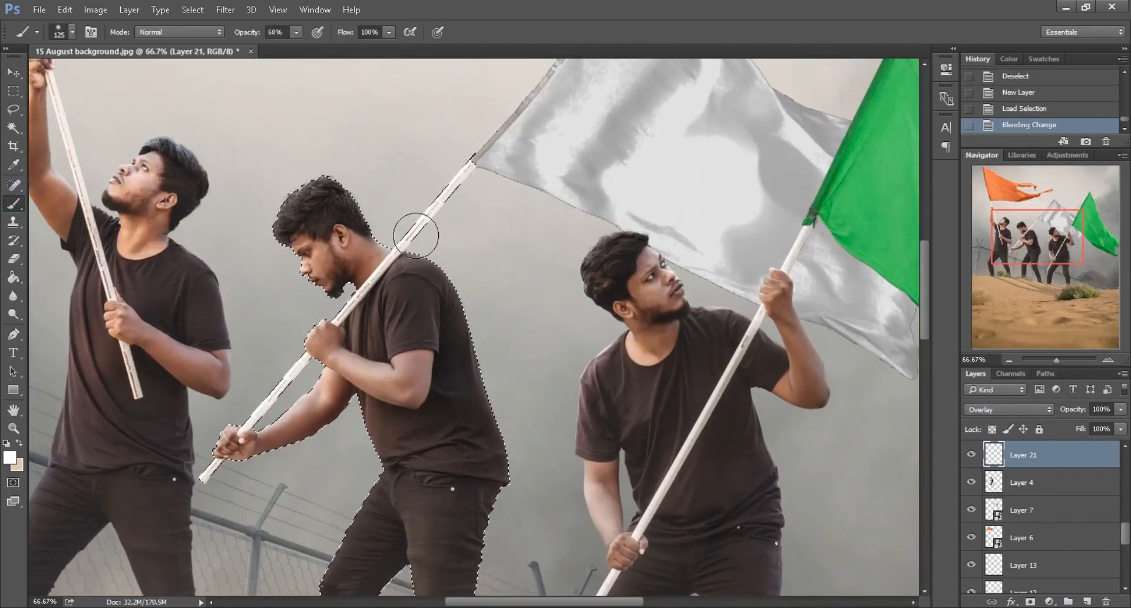
{"action": "left_click", "coordinate": [488, 323]}
{"action": "key", "text": "bracketleft"}
{"action": "left_click", "coordinate": [509, 393]}
{"action": "left_click", "coordinate": [531, 490]}
{"action": "key", "text": "bracketleft"}
{"action": "left_click", "coordinate": [275, 172]}
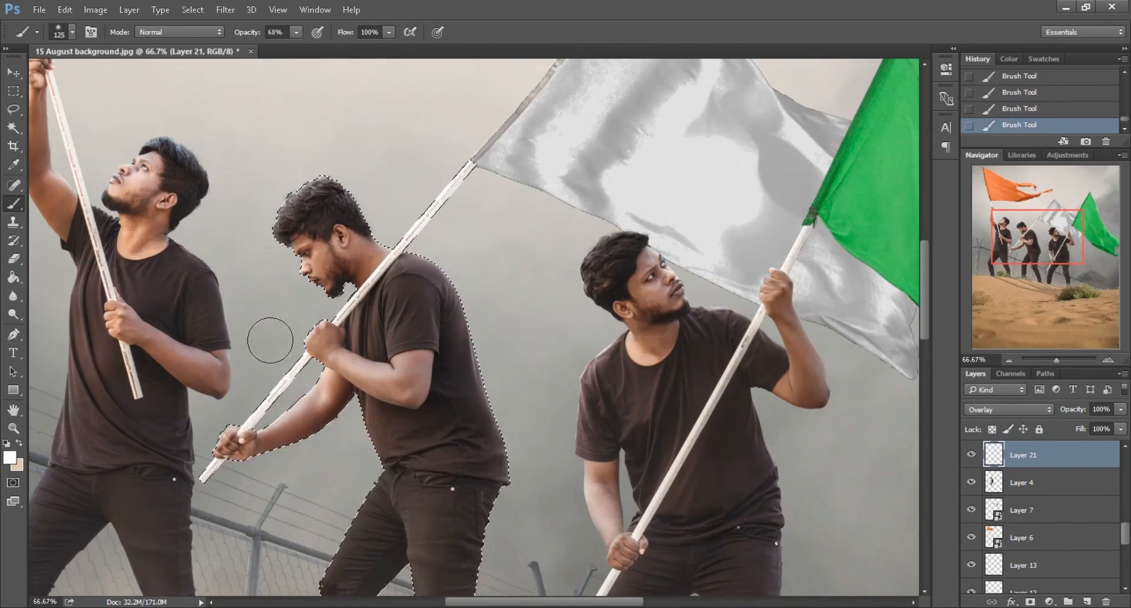
{"action": "scroll", "coordinate": [314, 353], "scroll_direction": "down", "scroll_amount": 2}
{"action": "key", "text": "bracketright"}
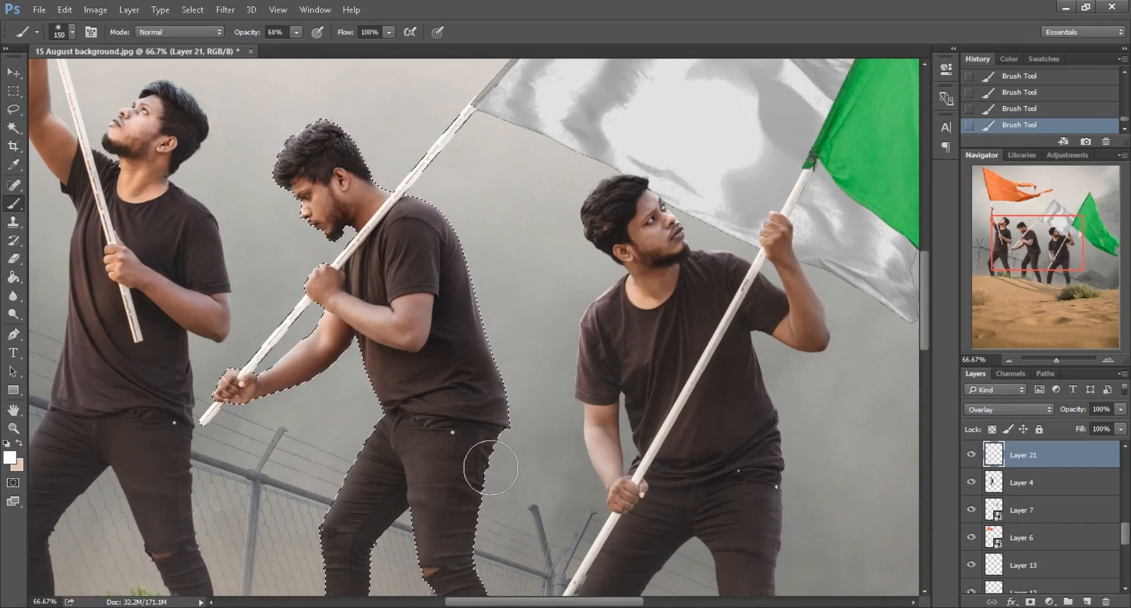
{"action": "left_click", "coordinate": [13, 109]}
{"action": "key", "text": "ctrl+d"}
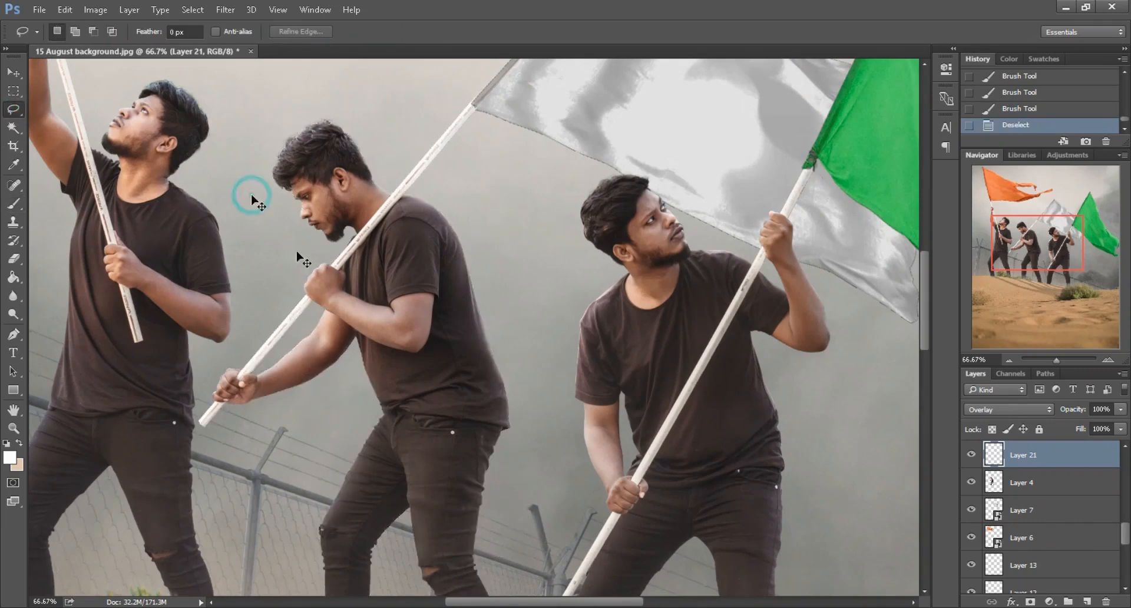
- Add a new Overlay layer above Layer 11 and load the first man's outline from Layer 3 as a selection
{"action": "key", "text": "ctrl+minus"}
{"action": "key", "text": "ctrl+minus"}
{"action": "scroll", "coordinate": [389, 319], "scroll_direction": "left", "scroll_amount": 5}
{"action": "key", "text": "ctrl+plus"}
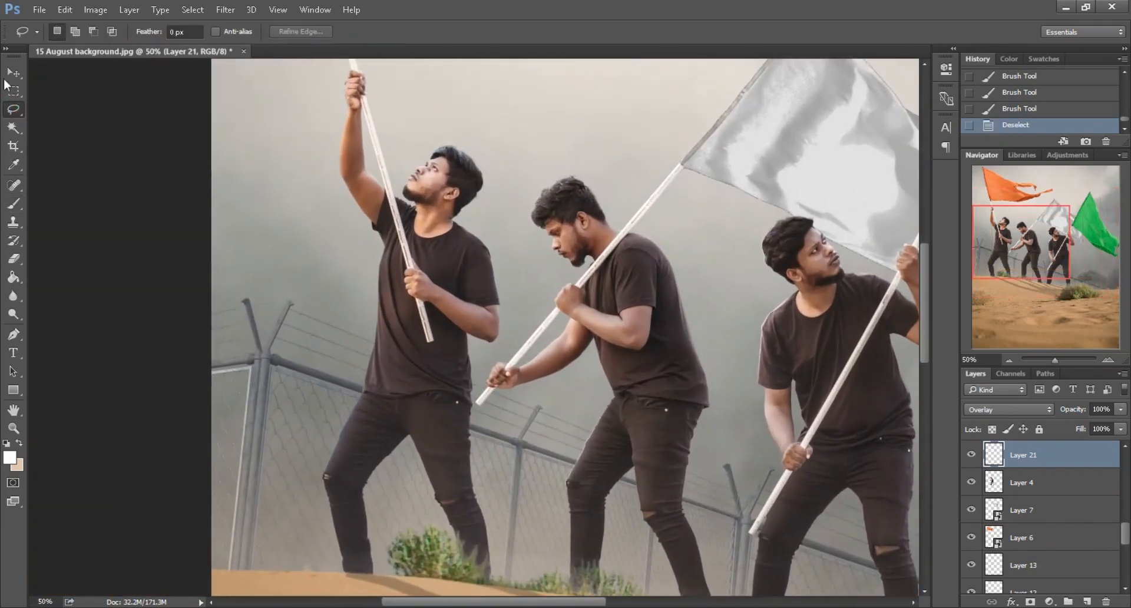
{"action": "left_click", "coordinate": [12, 71]}
{"action": "left_click", "coordinate": [433, 245]}
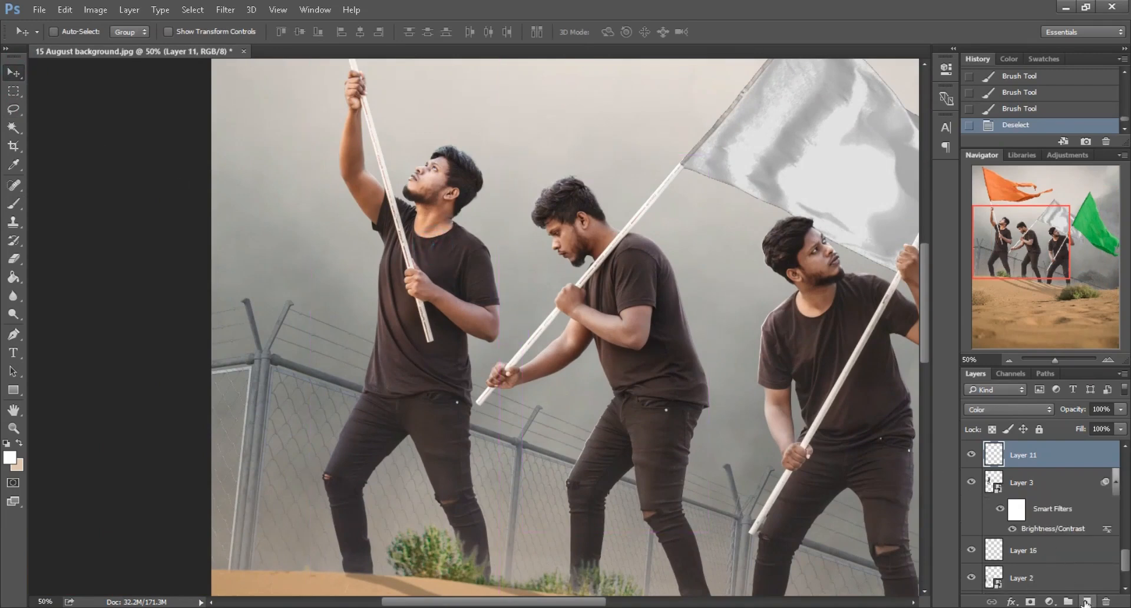
{"action": "left_click", "coordinate": [1086, 601]}
{"action": "left_click", "coordinate": [994, 511], "text": "ctrl"}
{"action": "left_click", "coordinate": [1007, 409]}
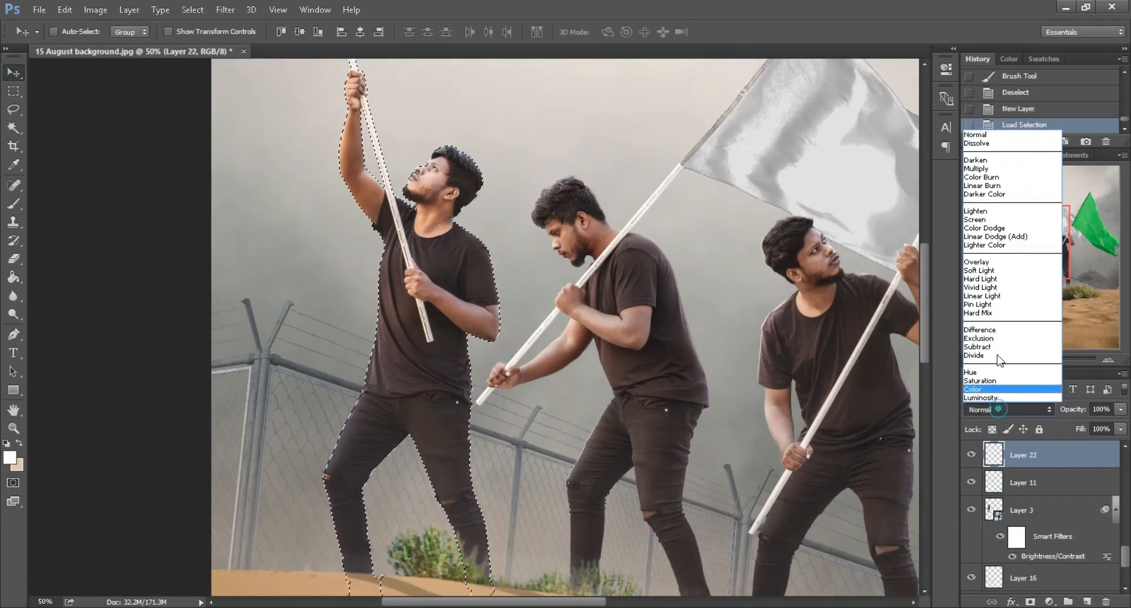
{"action": "left_click", "coordinate": [976, 262]}
- Paint white highlights around the first man's head, arms, torso and legs with a brush reduced to 150 px, and deselect him
{"action": "left_click", "coordinate": [14, 205]}
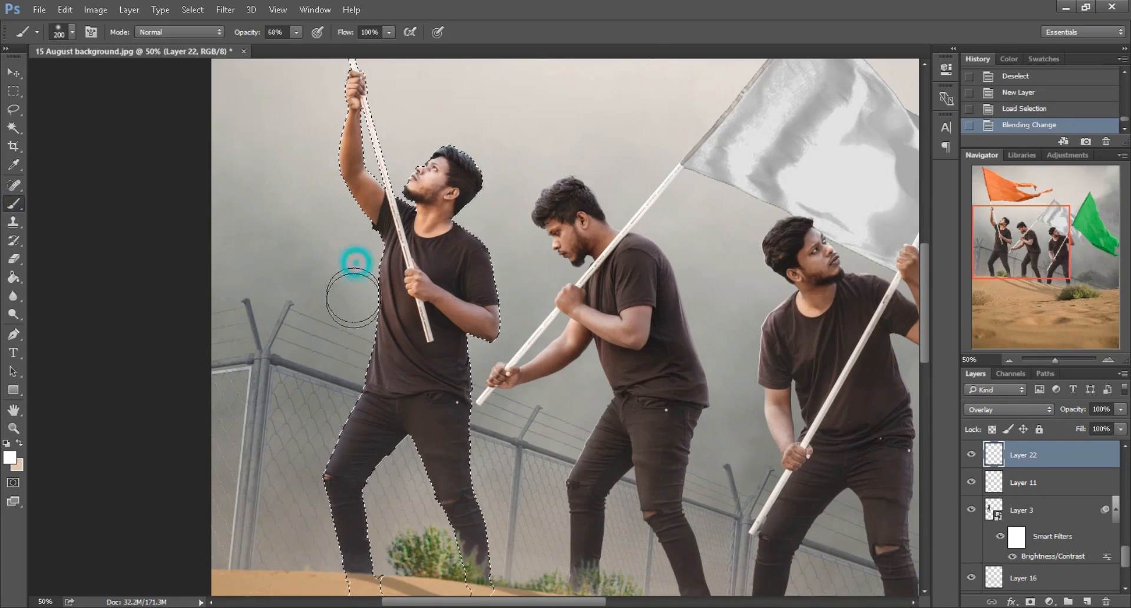
{"action": "key", "text": "]"}
{"action": "left_click", "coordinate": [515, 255]}
{"action": "left_click", "coordinate": [501, 147]}
{"action": "left_click", "coordinate": [390, 122]}
{"action": "key", "text": "["}
{"action": "key", "text": "["}
{"action": "left_click", "coordinate": [313, 111]}
{"action": "key", "text": "["}
{"action": "left_click", "coordinate": [457, 127]}
{"action": "left_click_drag", "start_coordinate": [486, 432], "coordinate": [493, 329]}
{"action": "left_click", "coordinate": [311, 391]}
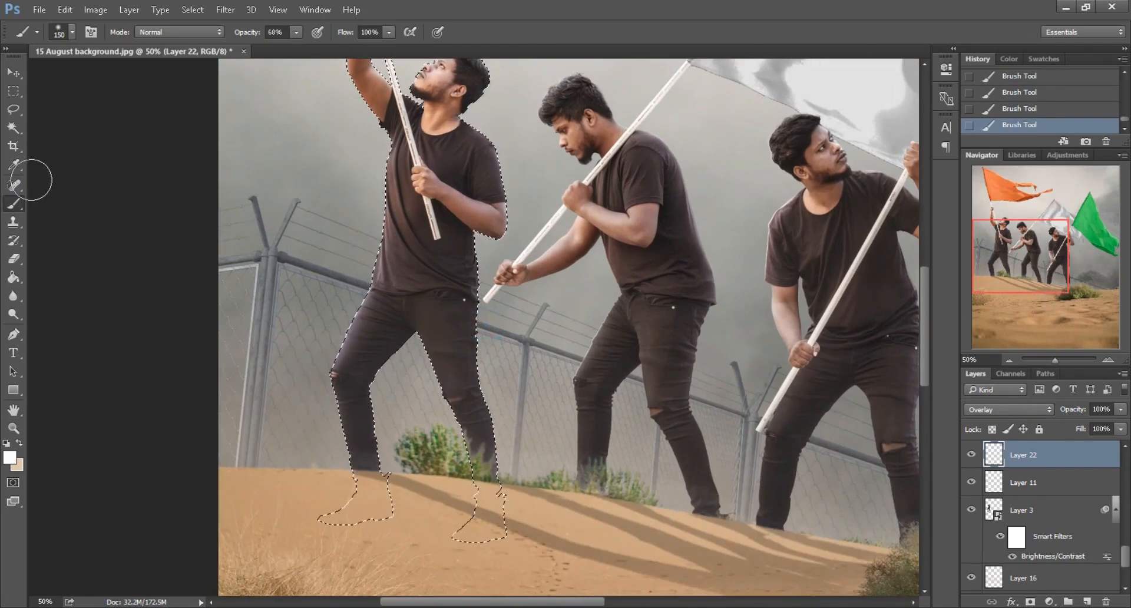
{"action": "left_click", "coordinate": [13, 109]}
{"action": "key", "text": "ctrl+d"}
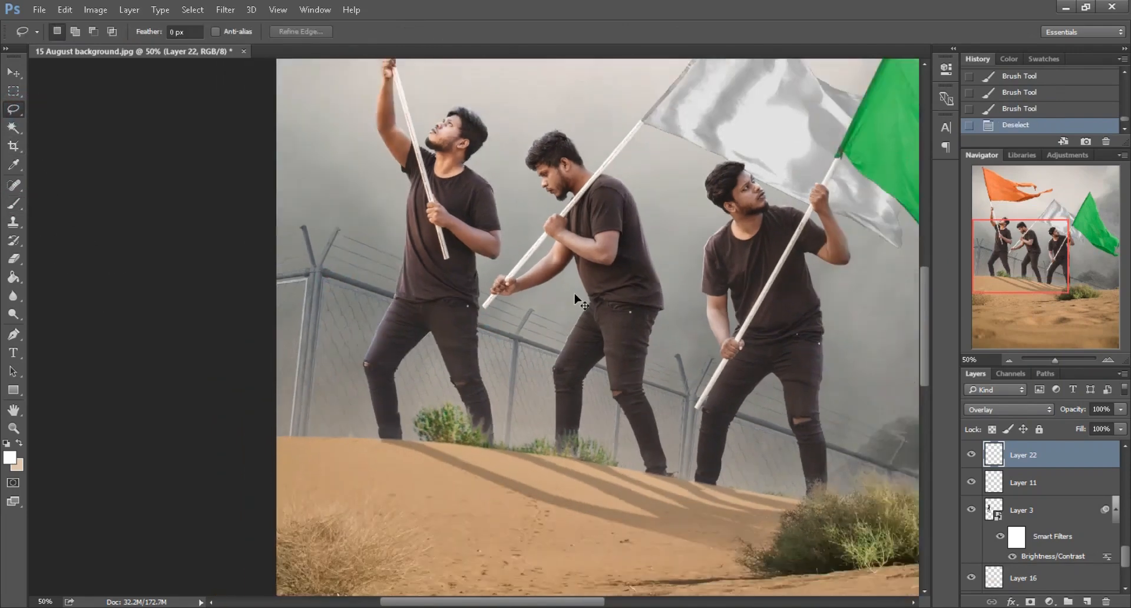
- Merge all visible layers of the composite into one
{"action": "key", "text": "ctrl+minus"}
{"action": "key", "text": "ctrl+minus"}
{"action": "key", "text": "ctrl+minus"}
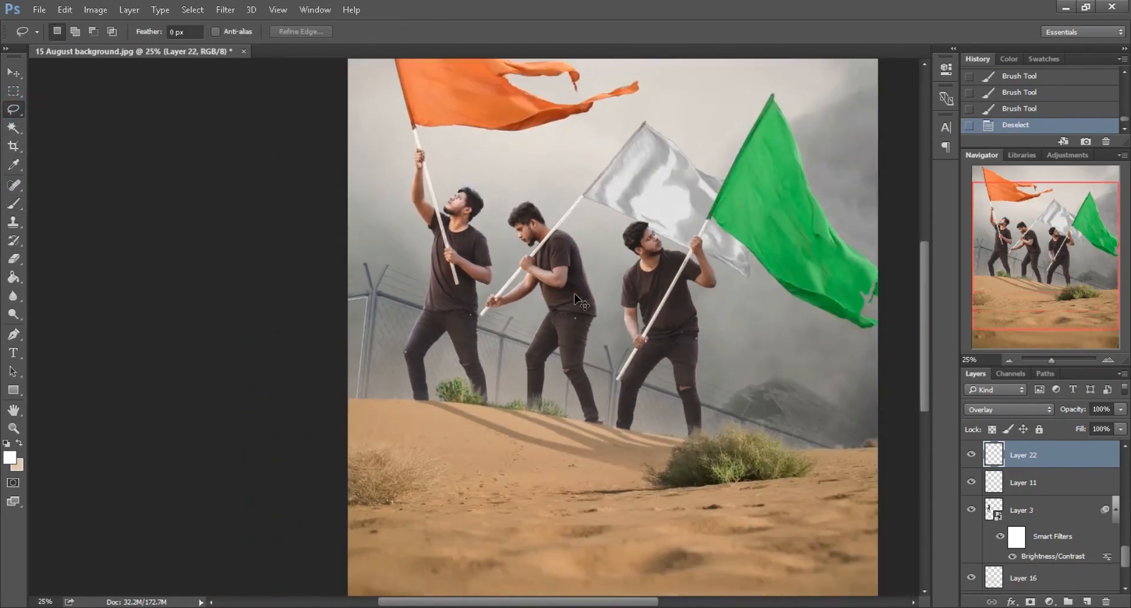
{"action": "key", "text": "ctrl+plus"}
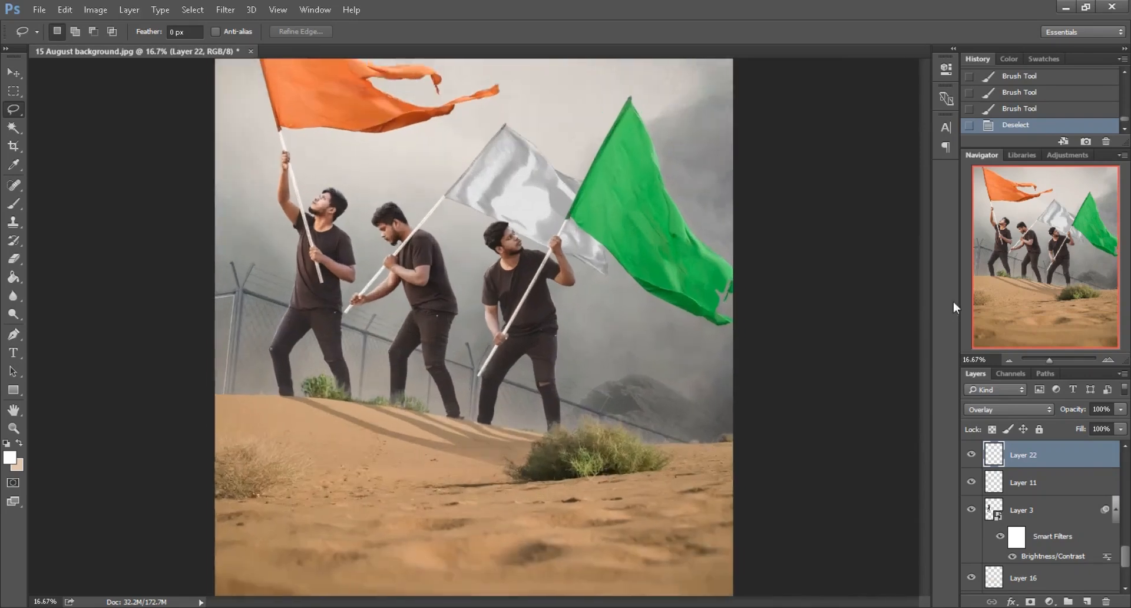
{"action": "scroll", "coordinate": [890, 391], "scroll_direction": "down", "scroll_amount": 5}
{"action": "scroll", "coordinate": [607, 435], "scroll_direction": "up", "scroll_amount": 5}
{"action": "key", "text": "ctrl+minus"}
{"action": "right_click", "coordinate": [1045, 454]}
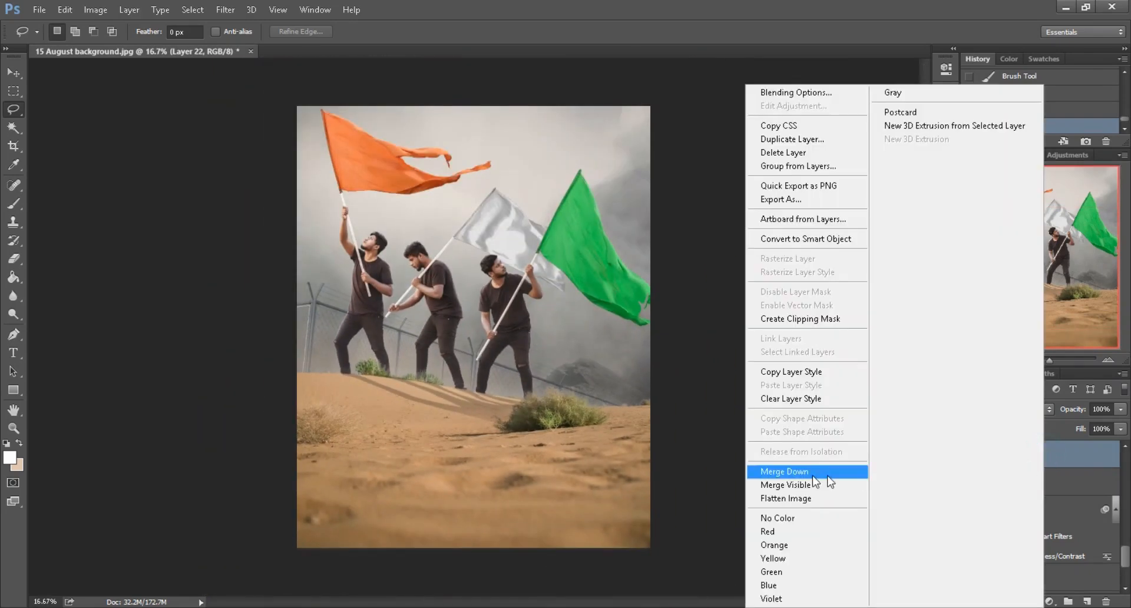
{"action": "left_click", "coordinate": [794, 484]}
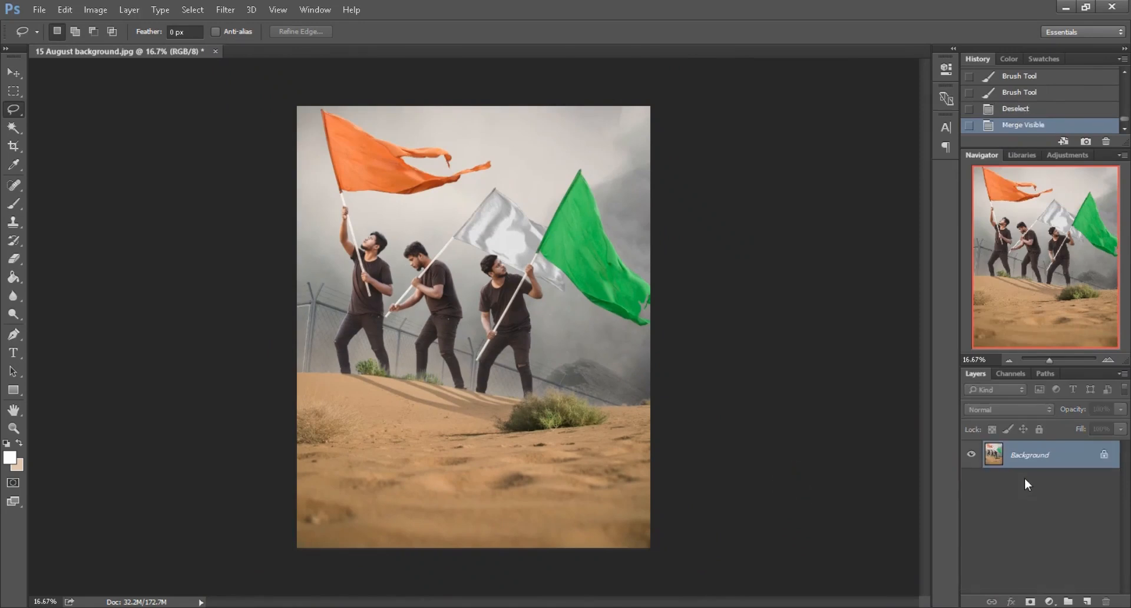
- Duplicate the merged Background layer and add a new empty layer above the copy in Overlay blend mode
{"action": "left_click_drag", "start_coordinate": [1067, 458], "coordinate": [1086, 602]}
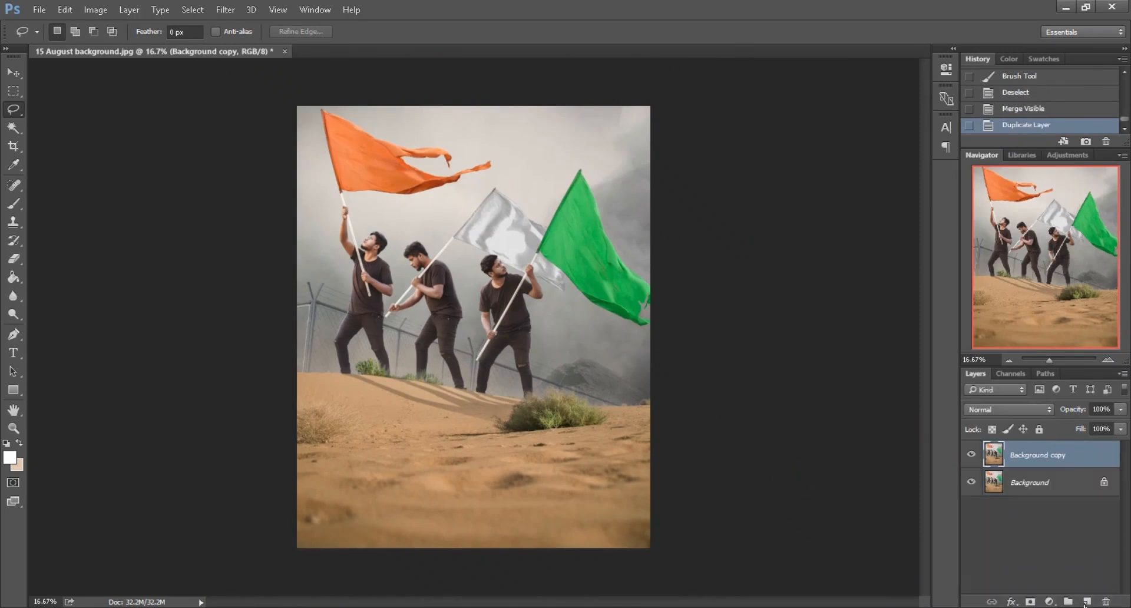
{"action": "left_click", "coordinate": [1086, 601]}
{"action": "left_click", "coordinate": [989, 409]}
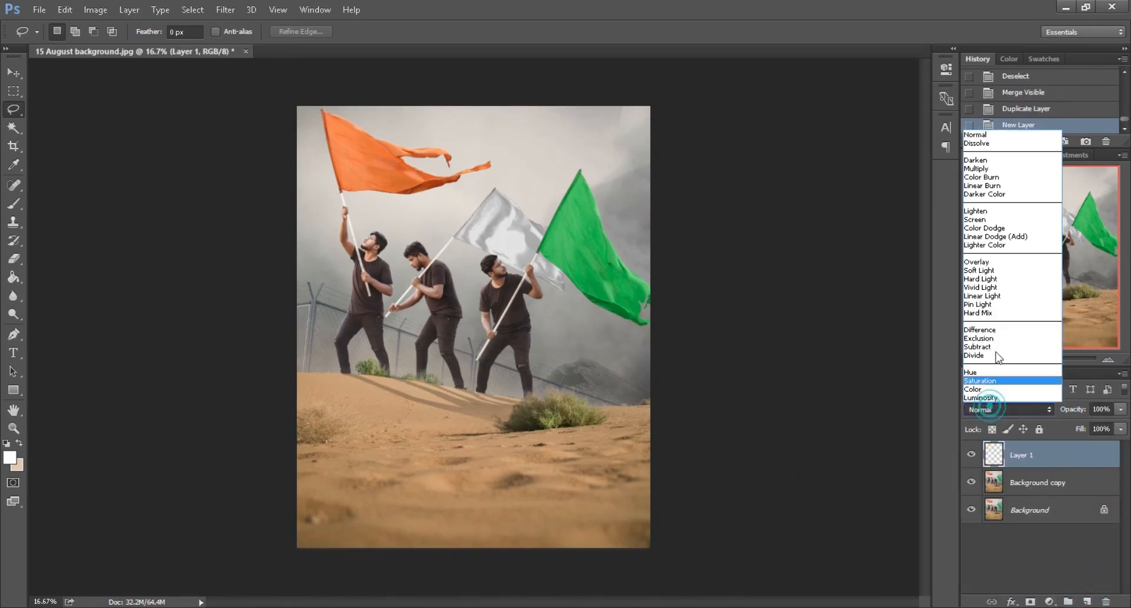
{"action": "left_click", "coordinate": [996, 259]}
- Set the foreground colour to black (000000) and activate the Brush tool for painting on the Overlay layer
{"action": "key", "text": "i"}
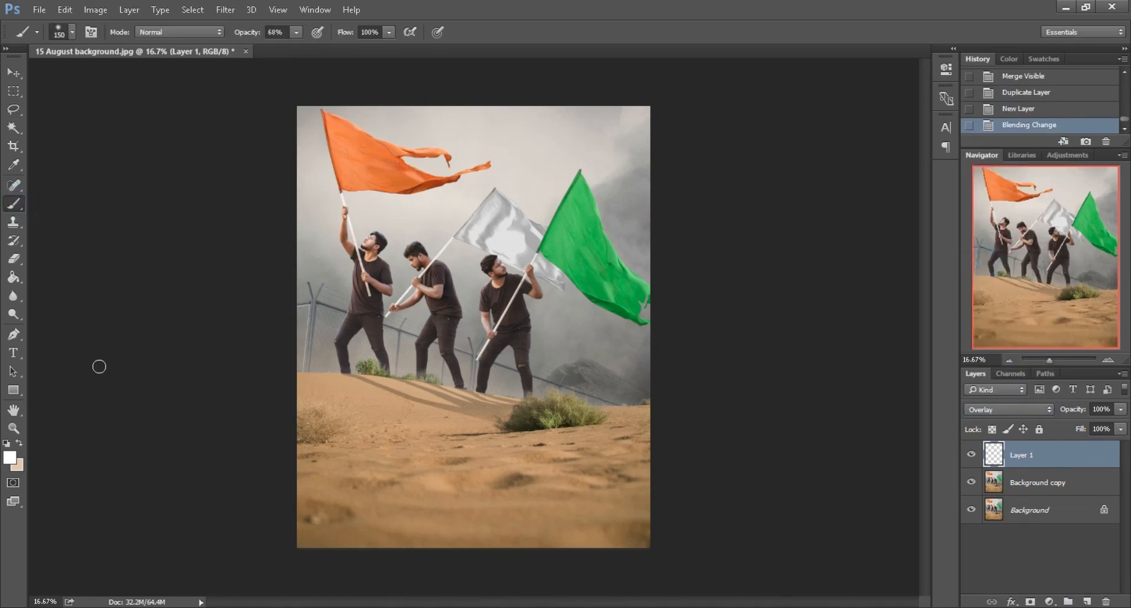
{"action": "left_click", "coordinate": [10, 457]}
{"action": "left_click_drag", "start_coordinate": [700, 439], "coordinate": [652, 537]}
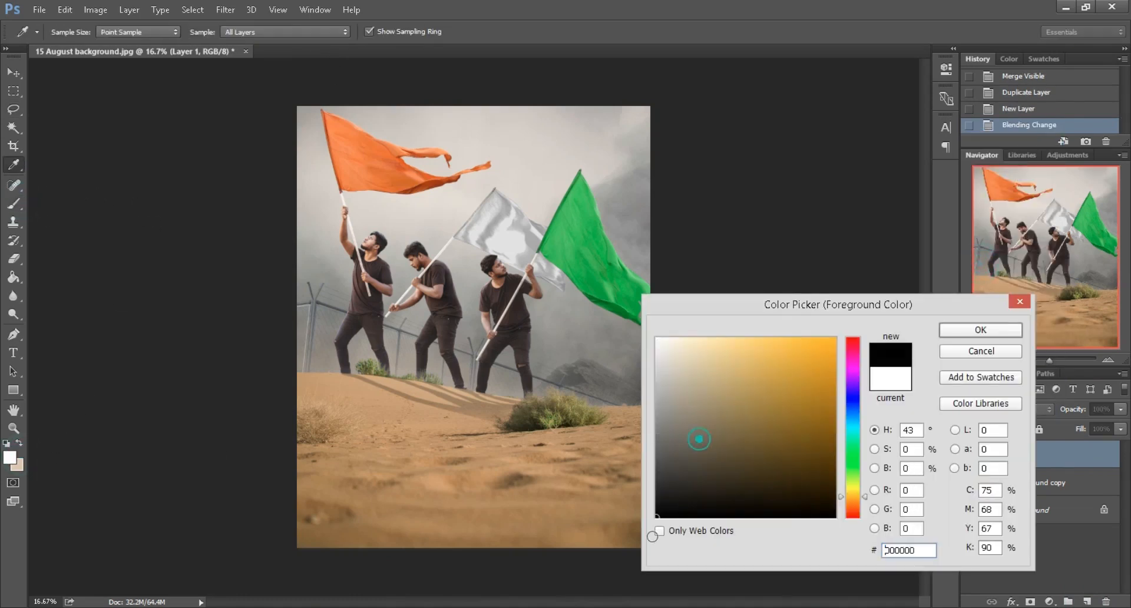
{"action": "left_click", "coordinate": [966, 330]}
{"action": "key", "text": "b"}
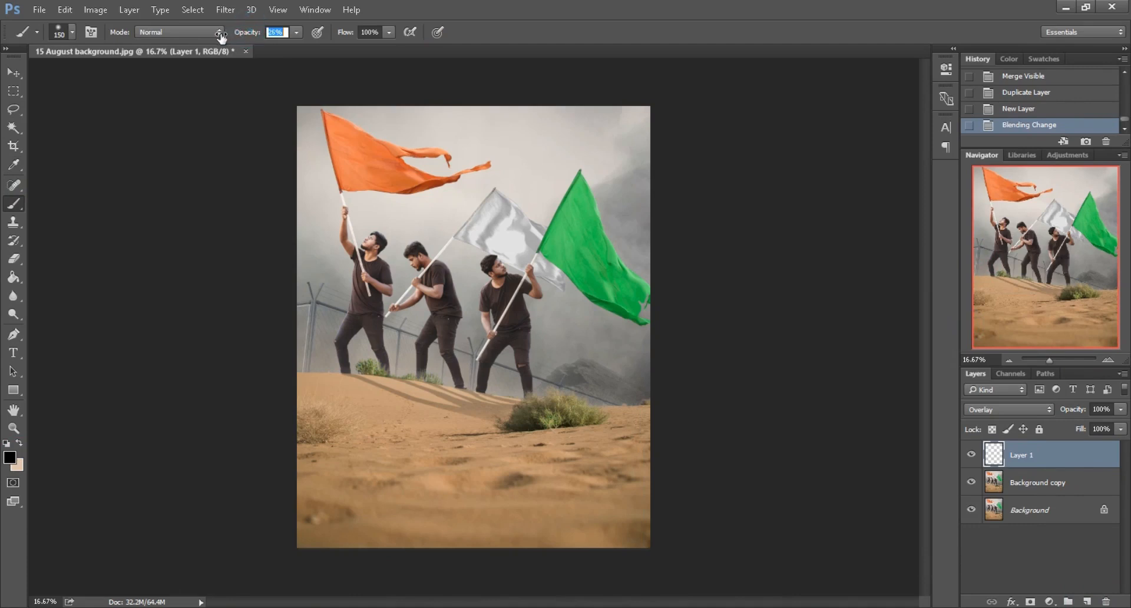
- Darken the sandy foreground and image edges on the Overlay layer with a large black brush at 13% opacity
{"action": "left_click_drag", "start_coordinate": [593, 543], "coordinate": [687, 531]}
{"action": "key", "text": "ctrl+z"}
{"action": "key", "text": "ctrl+minus"}
{"action": "left_click_drag", "start_coordinate": [248, 35], "coordinate": [240, 36]}
{"action": "left_click_drag", "start_coordinate": [342, 460], "coordinate": [548, 489]}
{"action": "left_click", "coordinate": [624, 466]}
{"action": "key", "text": "bracketleft"}
{"action": "key", "text": "bracketleft"}
{"action": "key", "text": "bracketleft"}
{"action": "left_click", "coordinate": [541, 399]}
{"action": "key", "text": "bracketright"}
{"action": "key", "text": "bracketright"}
{"action": "key", "text": "bracketright"}
{"action": "key", "text": "bracketright"}
{"action": "key", "text": "bracketright"}
{"action": "key", "text": "bracketright"}
{"action": "key", "text": "bracketright"}
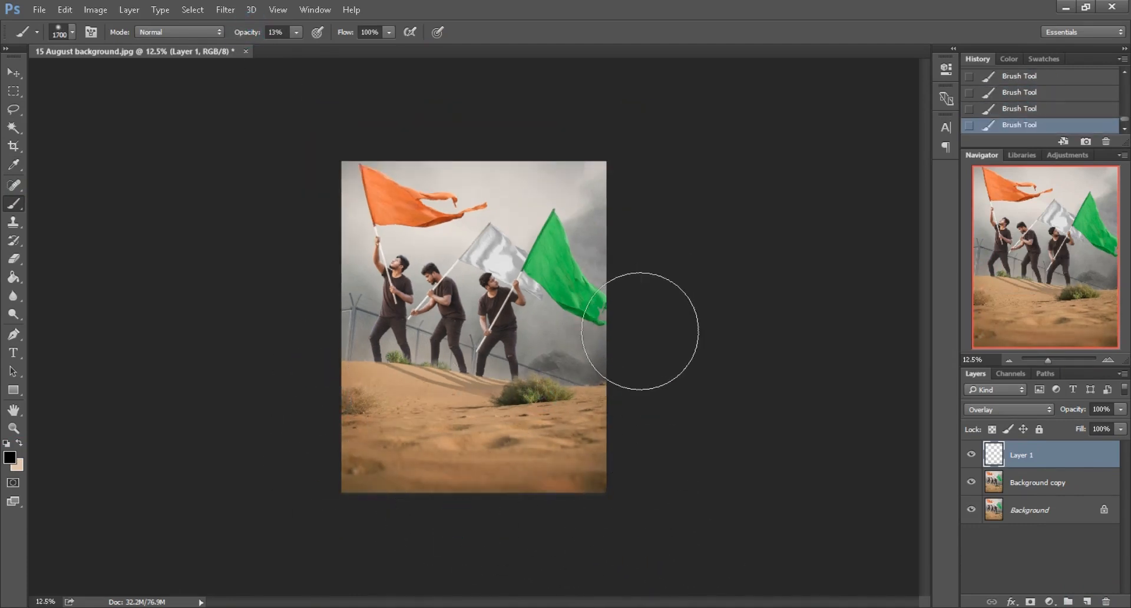
{"action": "key", "text": "ctrl+minus"}
{"action": "key", "text": "ctrl+plus"}
{"action": "key", "text": "ctrl+plus"}
{"action": "key", "text": "ctrl+plus"}
{"action": "left_click_drag", "start_coordinate": [716, 543], "coordinate": [652, 424]}
- Add a new layer in Normal mode and paint soft black shading across the lowest part of the sand with a very large brush
{"action": "left_click", "coordinate": [1088, 601]}
{"action": "key", "text": "ctrl+minus"}
{"action": "key", "text": "ctrl+minus"}
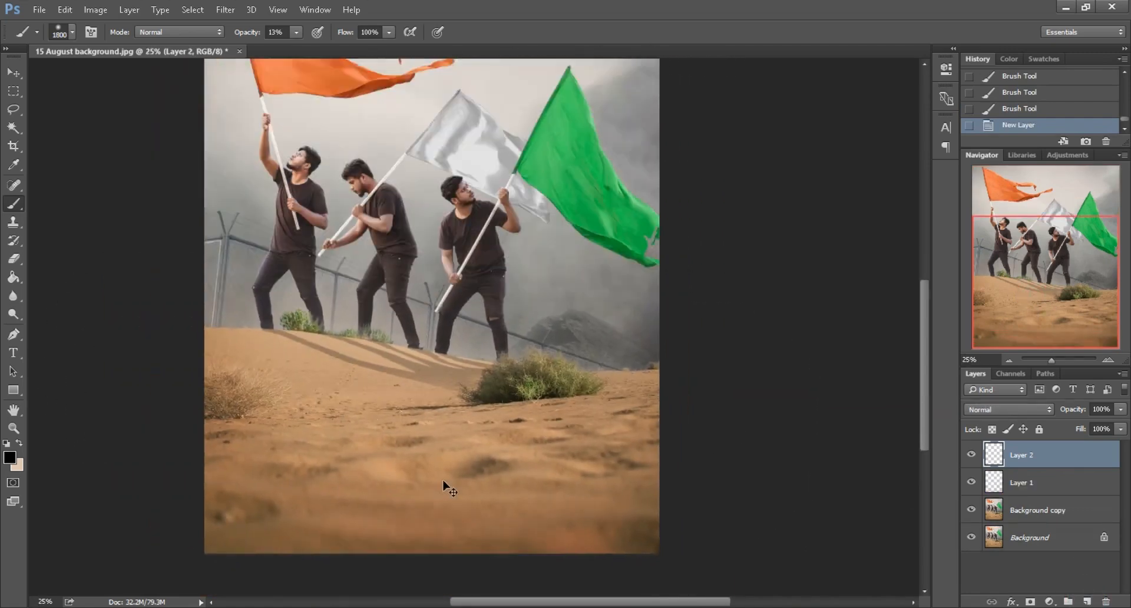
{"action": "key", "text": "bracketright"}
{"action": "left_click_drag", "start_coordinate": [299, 500], "coordinate": [409, 554]}
{"action": "mouse_move", "coordinate": [490, 528]}
{"action": "left_mouse_down"}
{"action": "mouse_move", "coordinate": [323, 523]}
{"action": "mouse_move", "coordinate": [534, 519]}
{"action": "left_mouse_up"}
{"action": "key", "text": "bracketleft"}
{"action": "key", "text": "bracketleft"}
{"action": "key", "text": "bracketleft"}
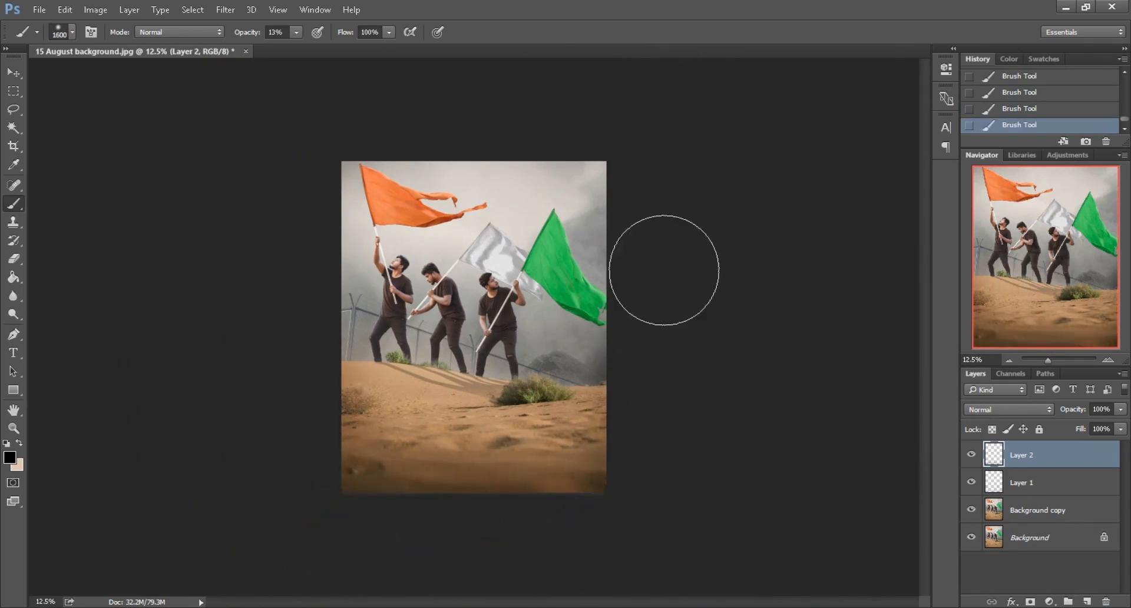
- Paint soft black shadows under and around the large green bush on the new layer, reducing the brush down to 45 px
{"action": "key", "text": "ctrl+plus"}
{"action": "key", "text": "ctrl+plus"}
{"action": "left_click_drag", "start_coordinate": [622, 376], "coordinate": [463, 253]}
{"action": "key", "text": "ctrl+plus"}
{"action": "key", "text": "bracketleft"}
{"action": "key", "text": "bracketleft"}
{"action": "key", "text": "bracketleft"}
{"action": "key", "text": "bracketleft"}
{"action": "key", "text": "bracketleft"}
{"action": "key", "text": "bracketleft"}
{"action": "key", "text": "bracketleft"}
{"action": "key", "text": "bracketleft"}
{"action": "key", "text": "bracketleft"}
{"action": "key", "text": "bracketleft"}
{"action": "key", "text": "bracketleft"}
{"action": "key", "text": "bracketleft"}
{"action": "key", "text": "bracketleft"}
{"action": "key", "text": "bracketleft"}
{"action": "key", "text": "bracketleft"}
{"action": "mouse_move", "coordinate": [426, 334]}
{"action": "left_mouse_down"}
{"action": "mouse_move", "coordinate": [459, 353]}
{"action": "mouse_move", "coordinate": [528, 361]}
{"action": "left_mouse_up"}
{"action": "key", "text": "bracketleft"}
{"action": "key", "text": "bracketleft"}
{"action": "key", "text": "bracketleft"}
{"action": "key", "text": "bracketleft"}
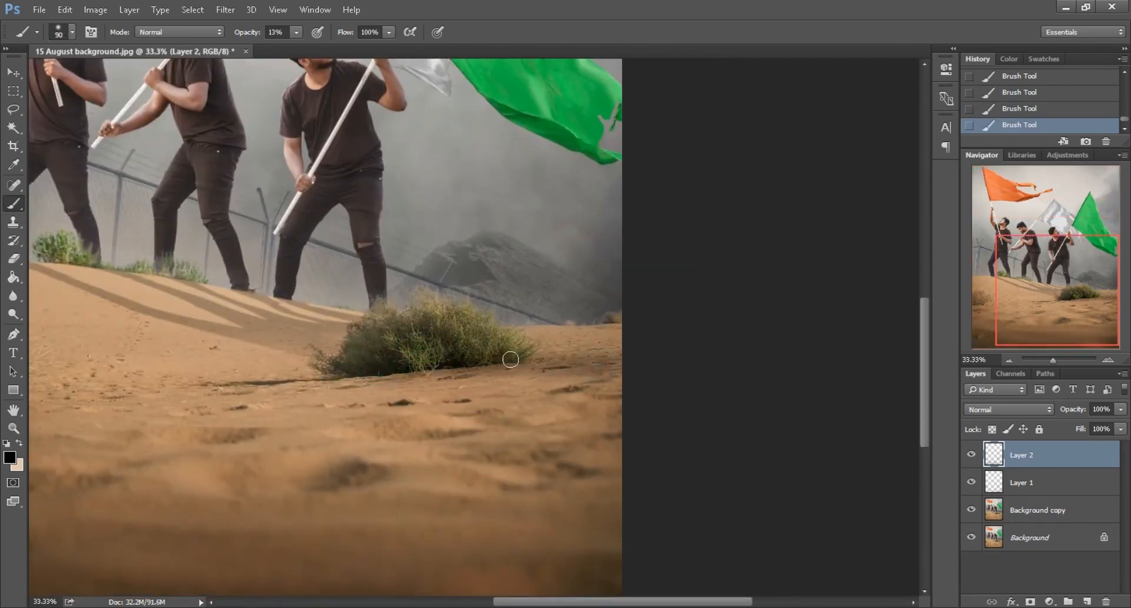
{"action": "left_click_drag", "start_coordinate": [168, 301], "coordinate": [397, 377]}
{"action": "key", "text": "ctrl+minus"}
{"action": "key", "text": "bracketleft"}
{"action": "key", "text": "bracketleft"}
{"action": "key", "text": "bracketleft"}
{"action": "key", "text": "bracketleft"}
{"action": "key", "text": "bracketleft"}
{"action": "key", "text": "bracketleft"}
{"action": "key", "text": "ctrl+minus"}
{"action": "key", "text": "ctrl+minus"}
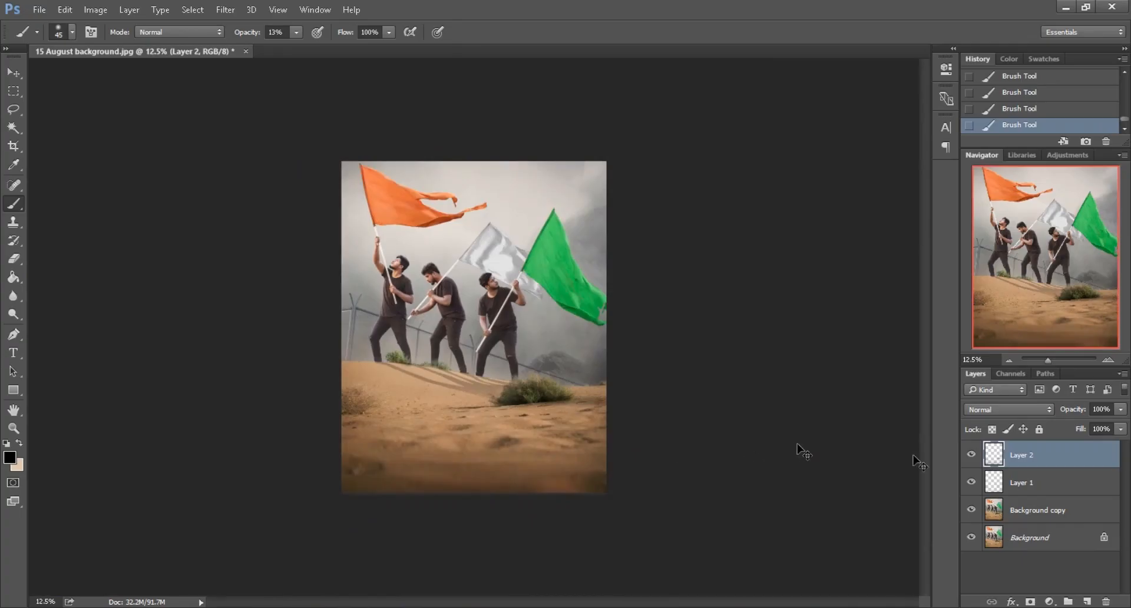
- Try merging the top shadow layer down into the Overlay layer, and undo the merge
{"action": "right_click", "coordinate": [1044, 456]}
{"action": "left_click", "coordinate": [803, 472]}
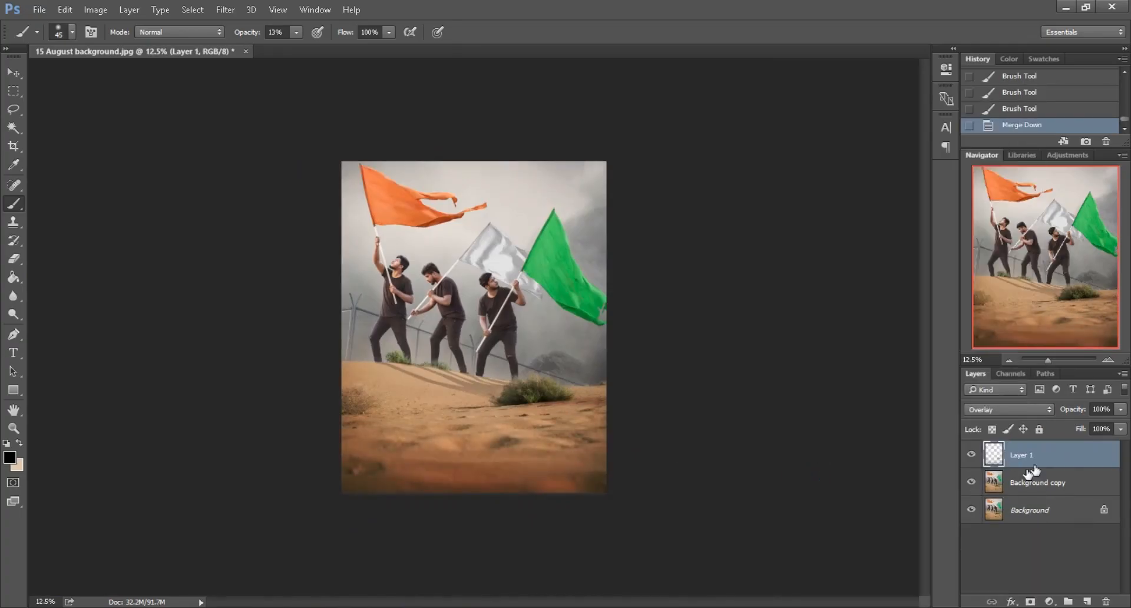
{"action": "right_click", "coordinate": [1050, 456]}
{"action": "key", "text": "Escape"}
{"action": "left_click", "coordinate": [1009, 111]}
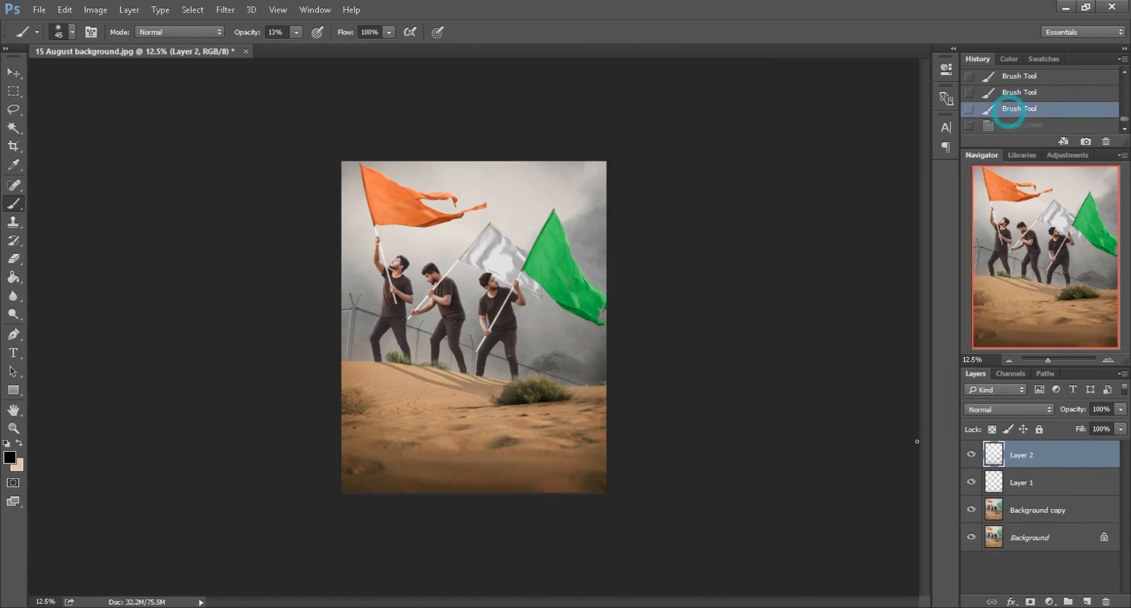
- Merge all visible layers into the Background and duplicate the merged layer
{"action": "right_click", "coordinate": [1051, 458]}
{"action": "left_click", "coordinate": [830, 488]}
{"action": "left_click_drag", "start_coordinate": [1068, 456], "coordinate": [1086, 601]}
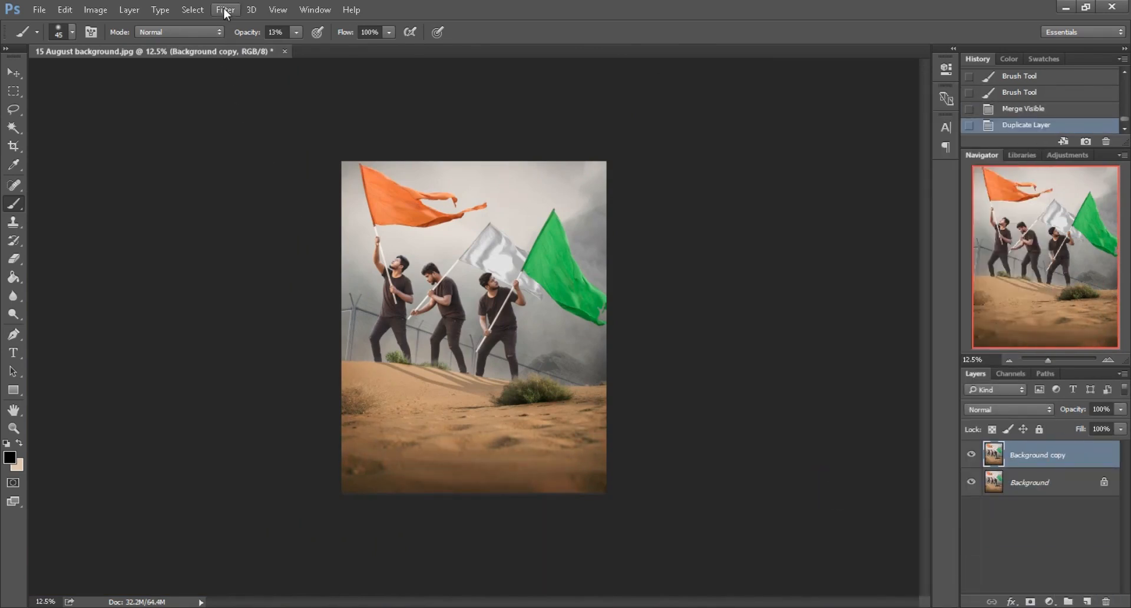
- In the Camera Raw filter on the Background copy, set Clarity to +25, Highlights to -11, Blacks to -13 and Contrast to -15
{"action": "left_click", "coordinate": [225, 10]}
{"action": "left_click", "coordinate": [247, 91]}
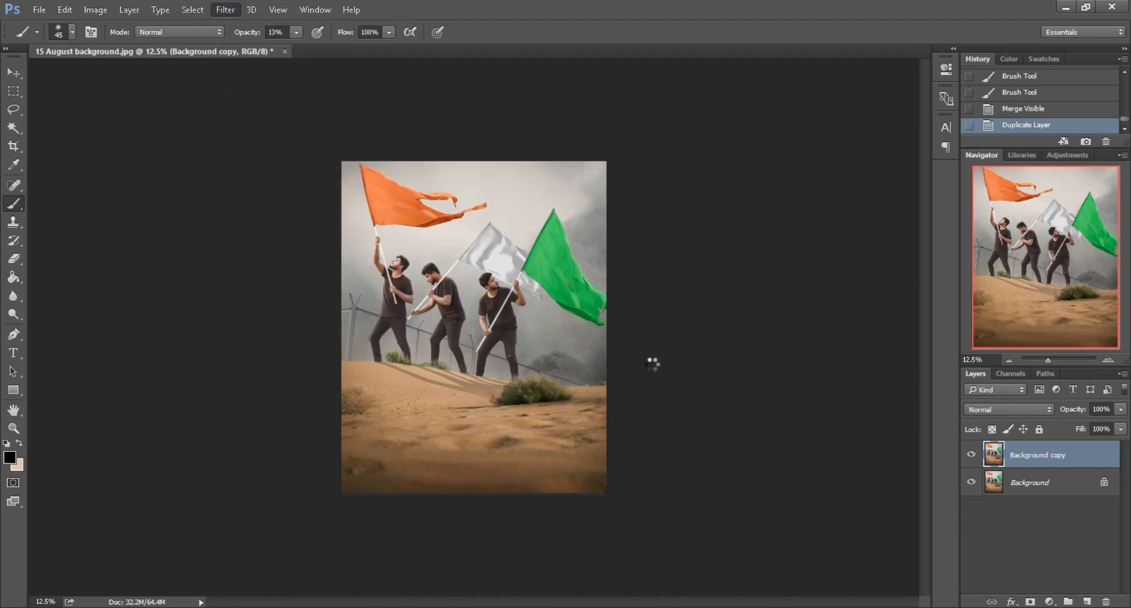
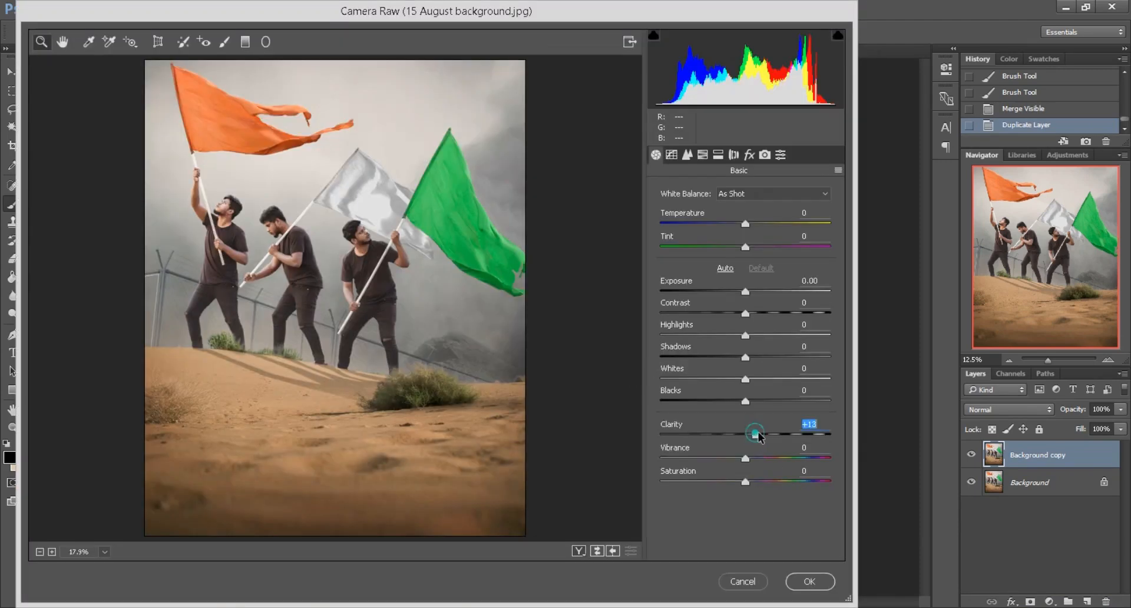
{"action": "left_click_drag", "start_coordinate": [763, 434], "coordinate": [766, 435]}
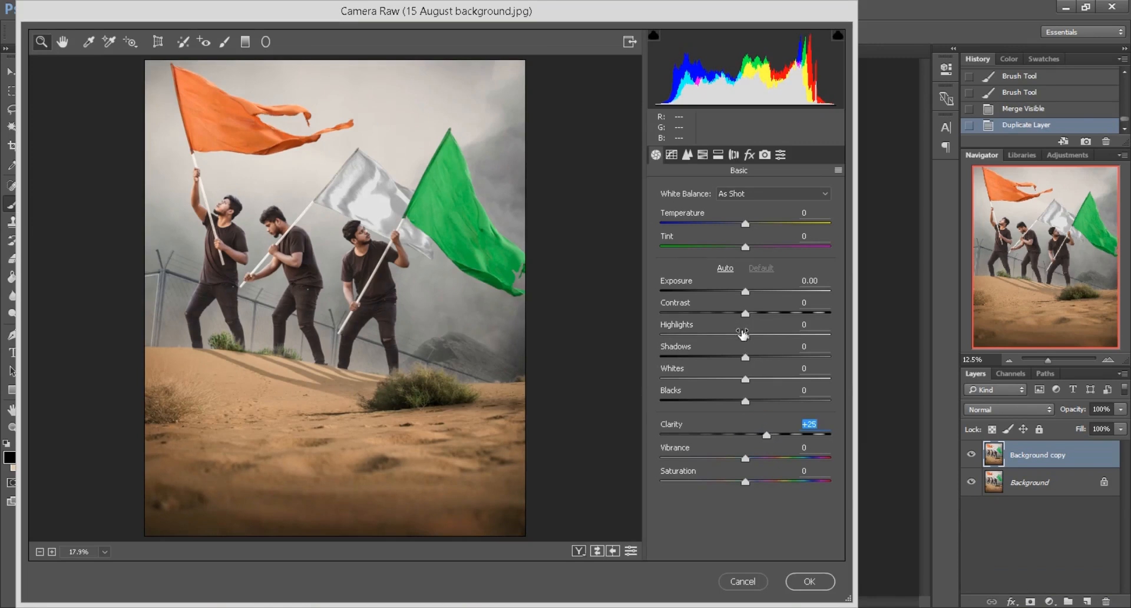
{"action": "left_click_drag", "start_coordinate": [746, 401], "coordinate": [734, 401]}
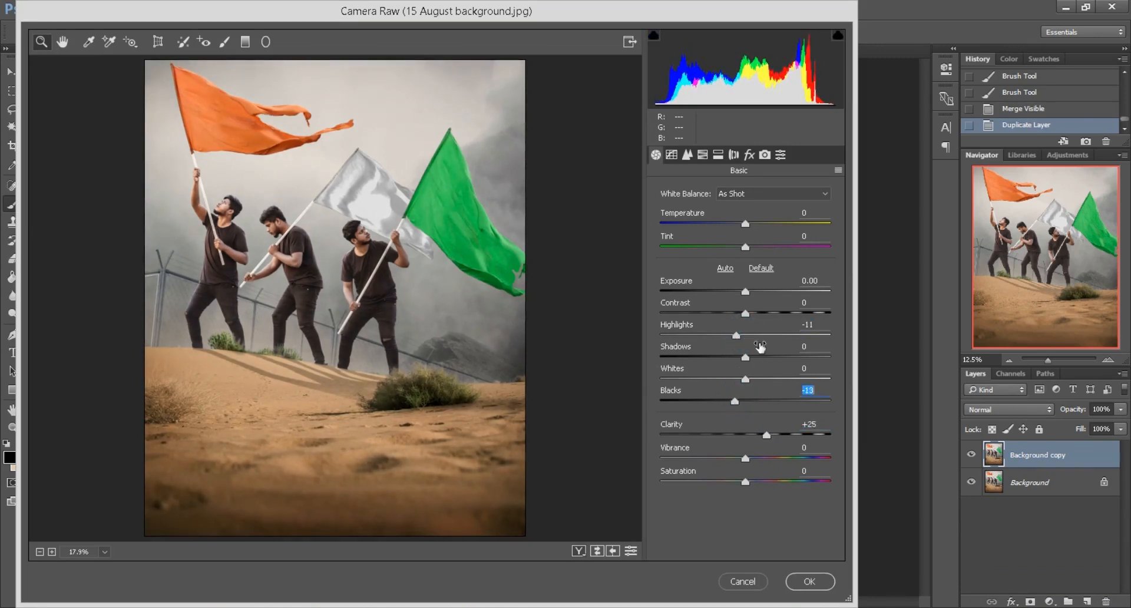
{"action": "left_click_drag", "start_coordinate": [743, 313], "coordinate": [728, 317]}
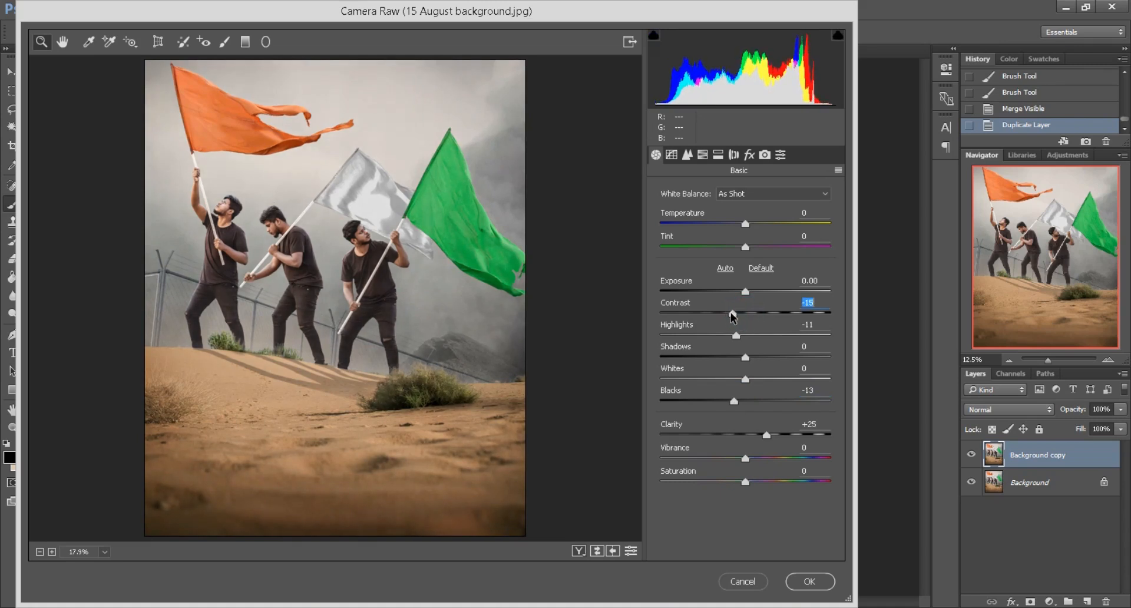
- Raise the Camera Raw HSL saturation of Greens to +29 and Oranges to +28, and apply the filter
{"action": "left_click", "coordinate": [704, 155]}
{"action": "left_click_drag", "start_coordinate": [764, 331], "coordinate": [770, 328]}
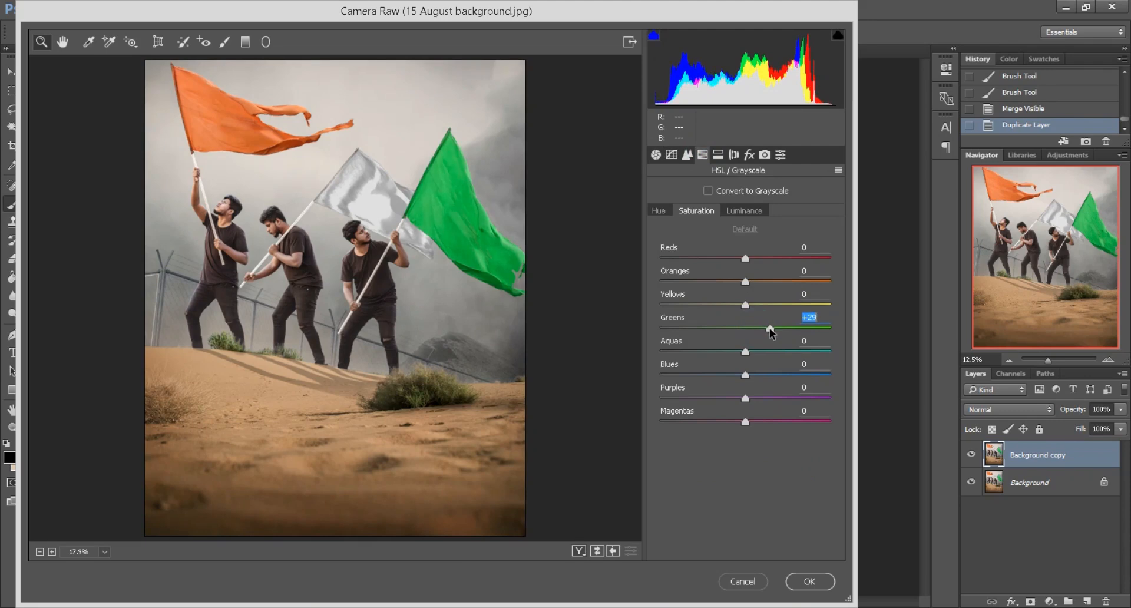
{"action": "left_click_drag", "start_coordinate": [745, 281], "coordinate": [763, 284]}
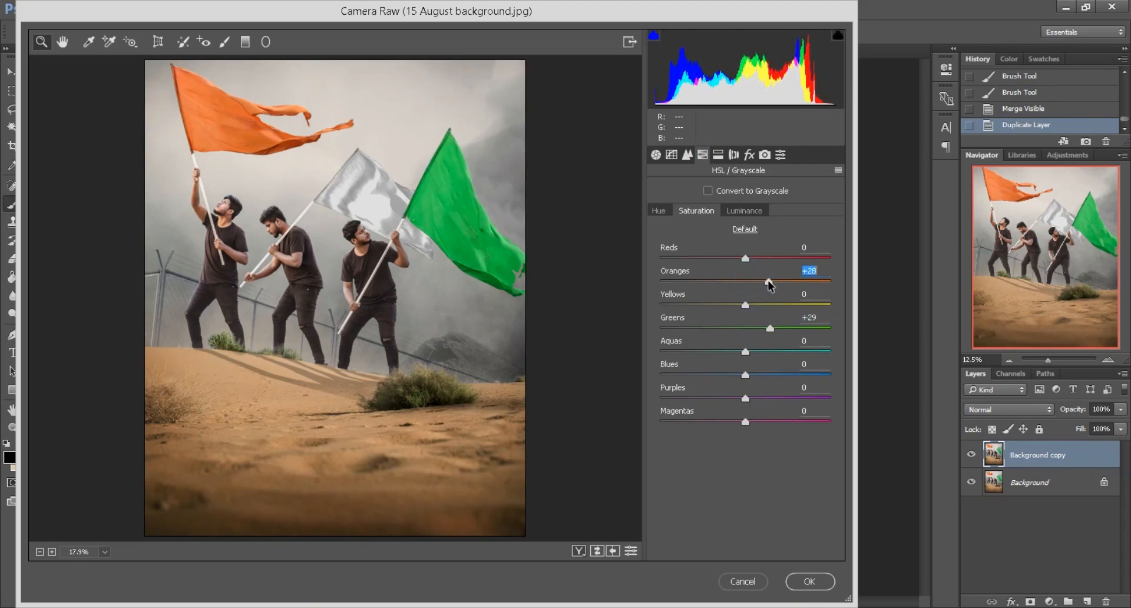
{"action": "left_click", "coordinate": [810, 582]}
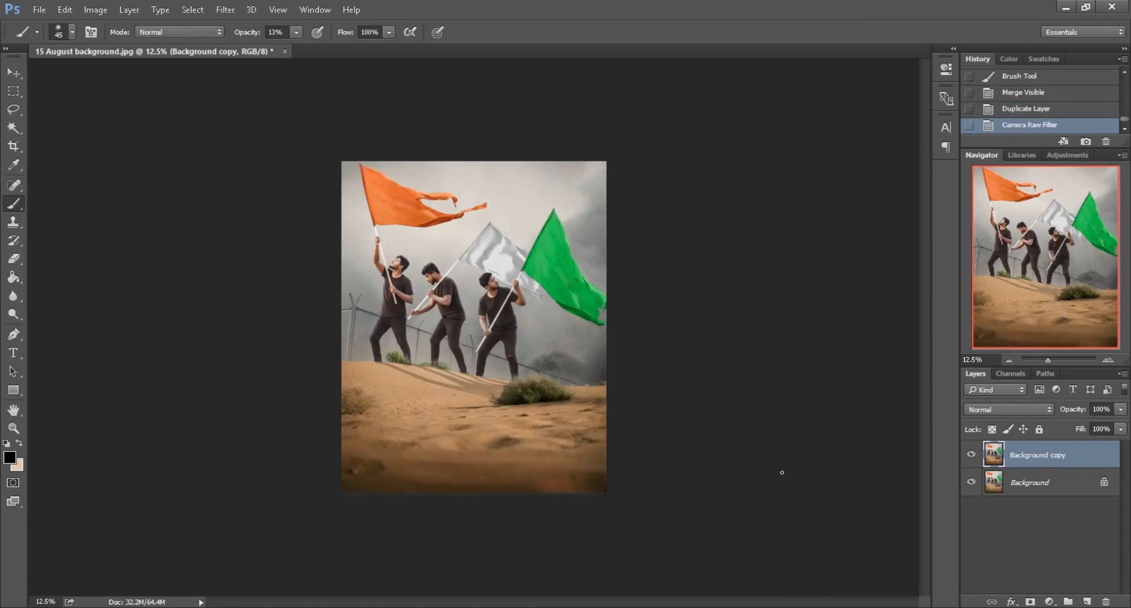
- Bring the blue chakra layer from India-Flag-PNG-Transparent-Image.png onto the white flag and convert it to a smart object
{"action": "left_click", "coordinate": [15, 73]}
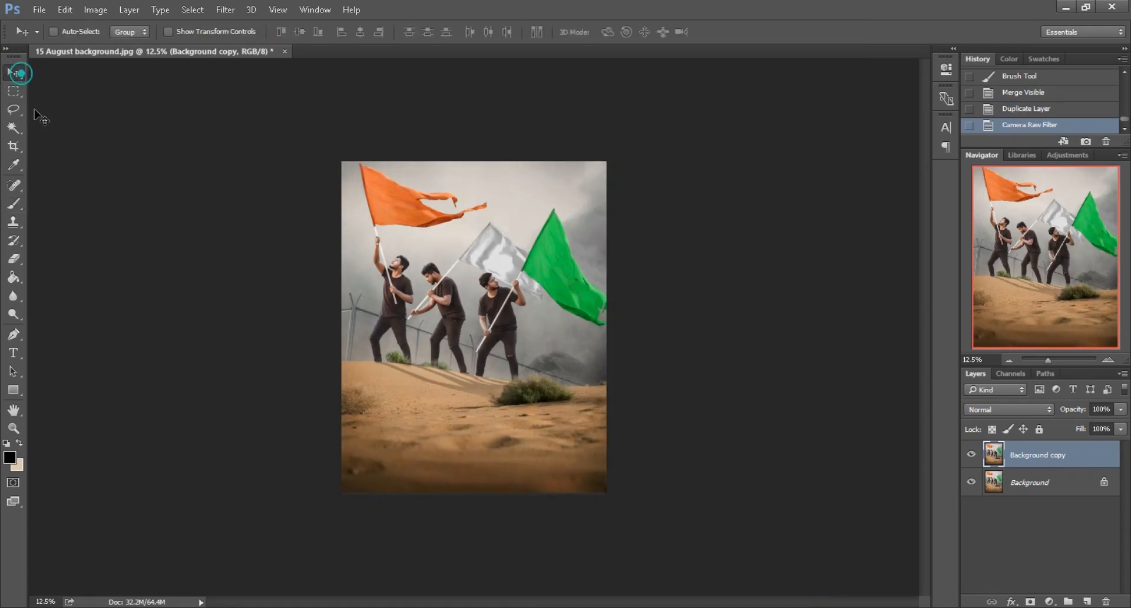
{"action": "left_click", "coordinate": [190, 607]}
{"action": "left_click", "coordinate": [497, 278]}
{"action": "left_click_drag", "start_coordinate": [771, 126], "coordinate": [603, 55]}
{"action": "left_click_drag", "start_coordinate": [549, 204], "coordinate": [595, 282]}
{"action": "key", "text": "ctrl+plus"}
{"action": "key", "text": "ctrl+plus"}
{"action": "key", "text": "ctrl+plus"}
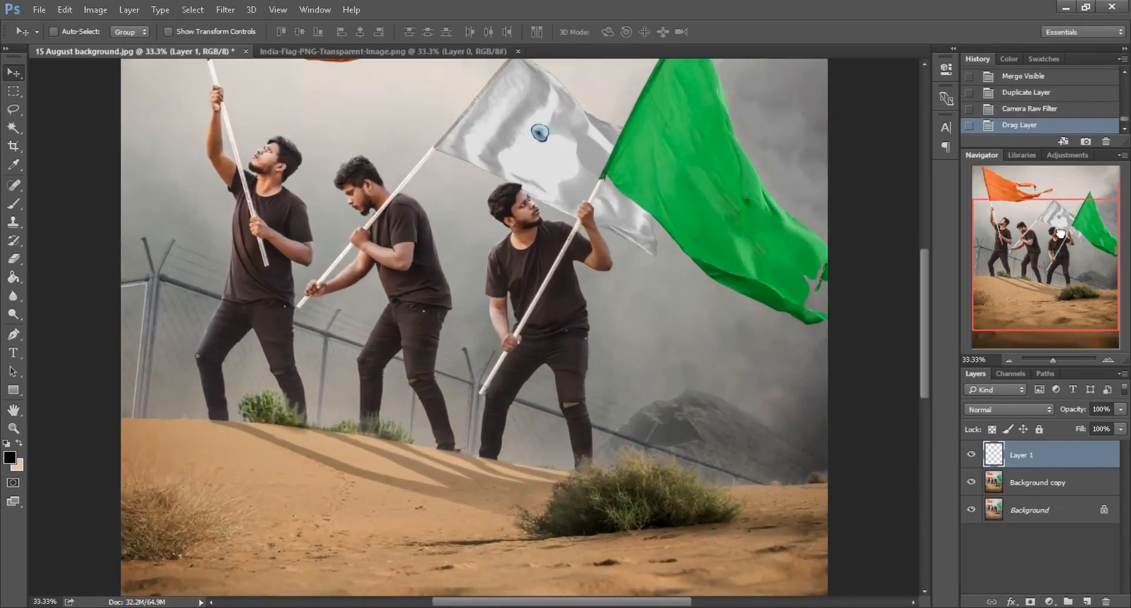
{"action": "left_click_drag", "start_coordinate": [1056, 264], "coordinate": [1061, 235]}
{"action": "key", "text": "ctrl+plus"}
{"action": "right_click", "coordinate": [1056, 449]}
{"action": "left_click", "coordinate": [817, 243]}
{"action": "key", "text": "ctrl+plus"}
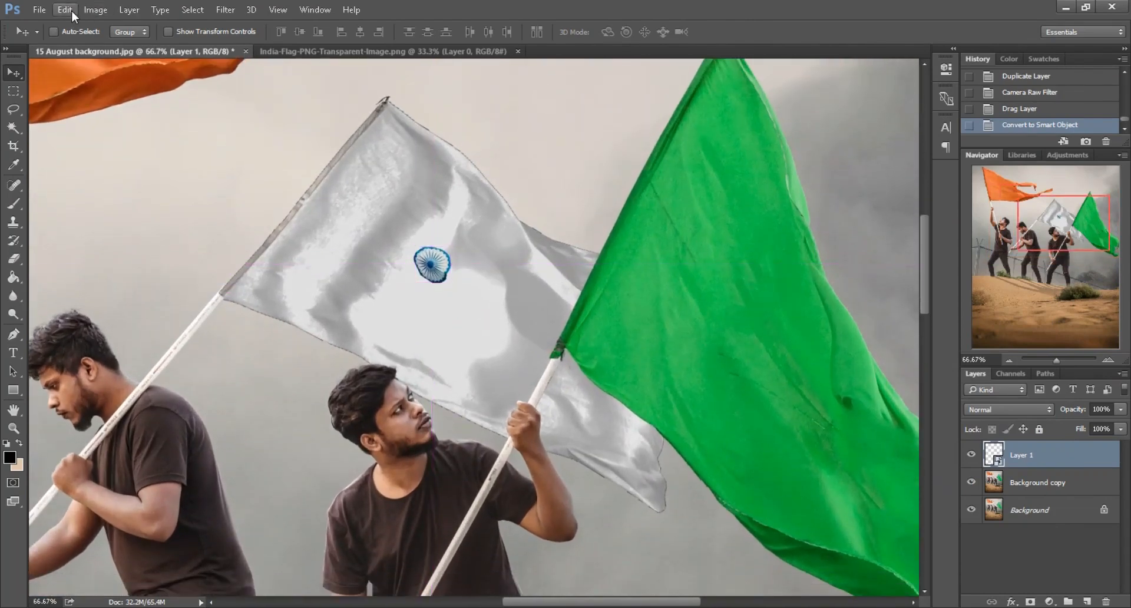
- Free-transform the chakra, enlarging and reshaping it to fit the middle of the white flag
{"action": "left_click", "coordinate": [65, 9]}
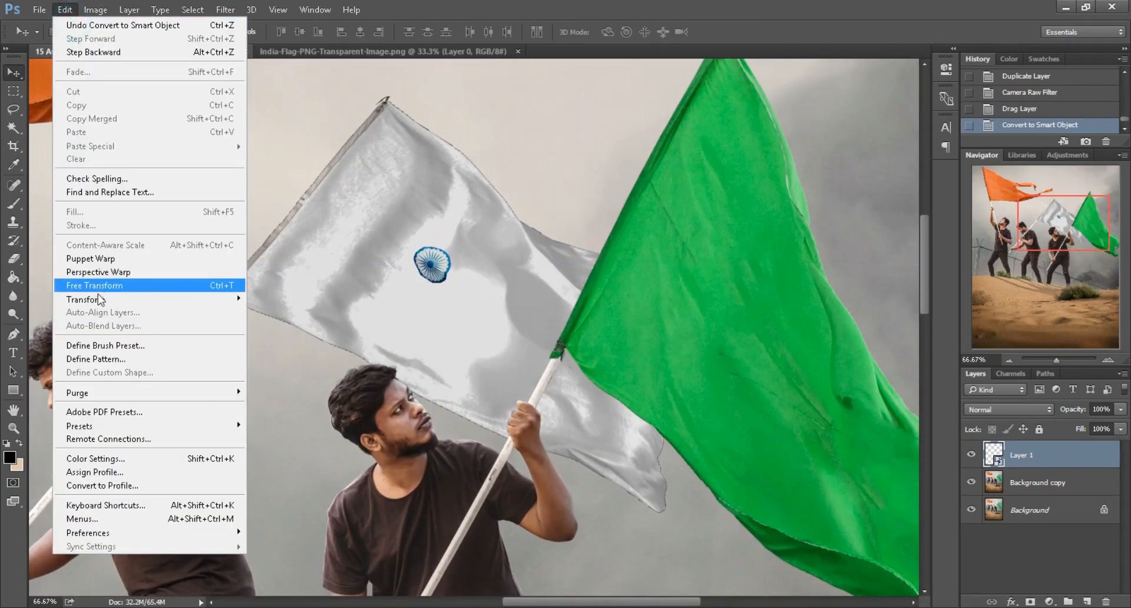
{"action": "left_click", "coordinate": [95, 286]}
{"action": "left_click_drag", "start_coordinate": [282, 34], "coordinate": [343, 34]}
{"action": "left_click_drag", "start_coordinate": [481, 204], "coordinate": [477, 201]}
{"action": "right_click", "coordinate": [449, 252]}
{"action": "left_click", "coordinate": [473, 353]}
{"action": "left_click_drag", "start_coordinate": [473, 302], "coordinate": [478, 323]}
{"action": "left_click_drag", "start_coordinate": [443, 270], "coordinate": [489, 302]}
{"action": "left_click", "coordinate": [499, 32]}
- Set the chakra layer's fill to 74% and close the India flag document
{"action": "key", "text": "ctrl+minus"}
{"action": "key", "text": "ctrl+minus"}
{"action": "left_click_drag", "start_coordinate": [1079, 430], "coordinate": [1062, 426]}
{"action": "key", "text": "ctrl+minus"}
{"action": "key", "text": "ctrl+minus"}
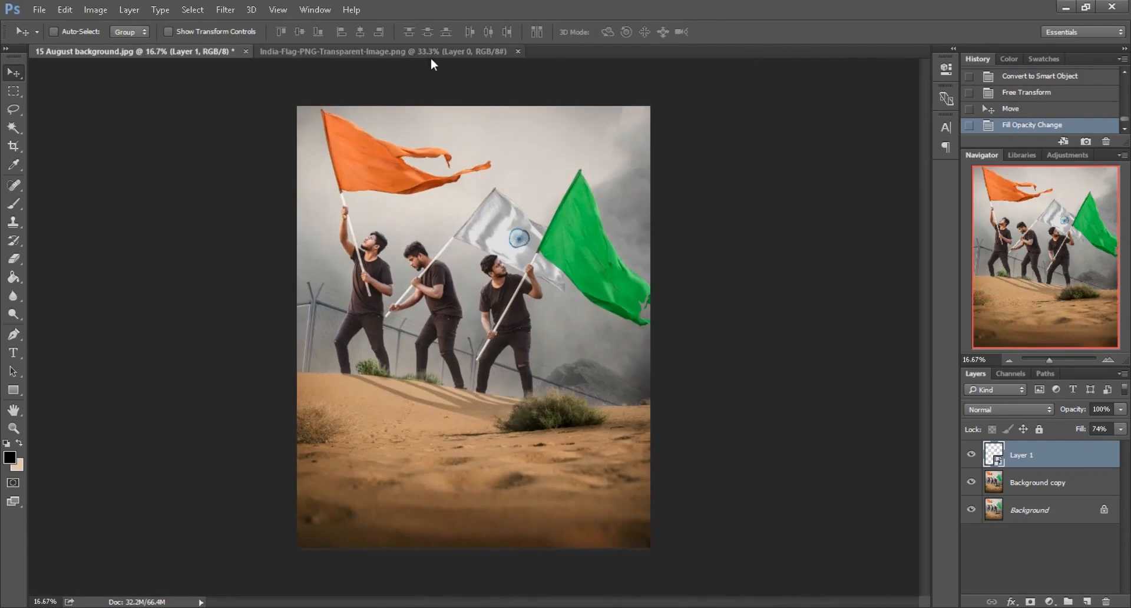
{"action": "left_click", "coordinate": [431, 52]}
{"action": "left_click", "coordinate": [518, 51]}
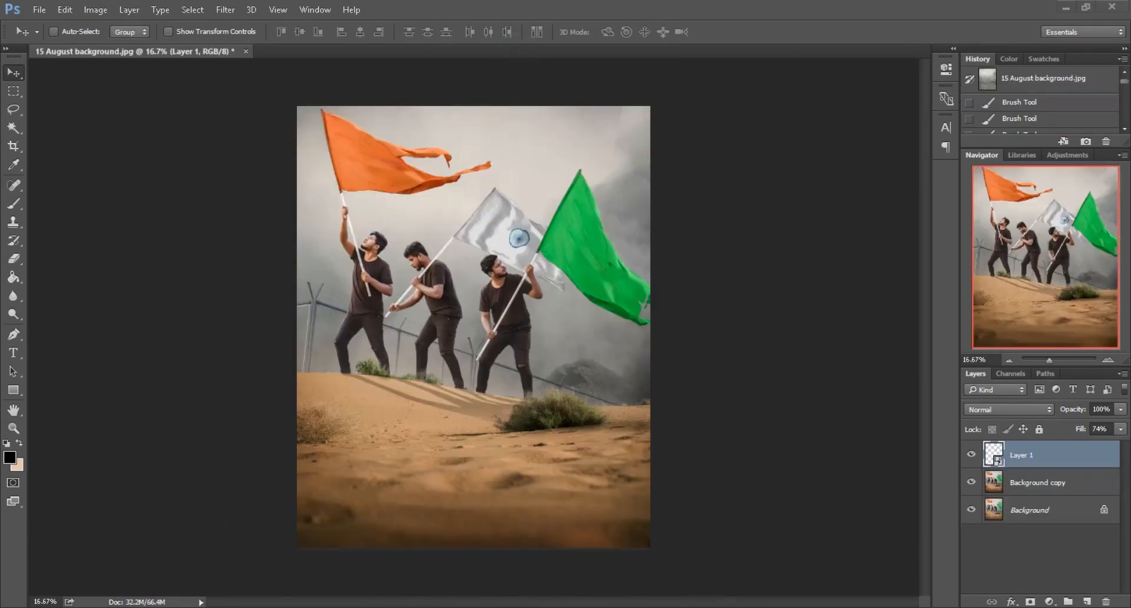
- Bring the JAI HIND text layer from Jai Hind Text .png onto the sand in the composite
{"action": "key", "text": "alt+Tab"}
{"action": "left_click_drag", "start_coordinate": [848, 132], "coordinate": [583, 53]}
{"action": "left_click_drag", "start_coordinate": [397, 454], "coordinate": [478, 369]}
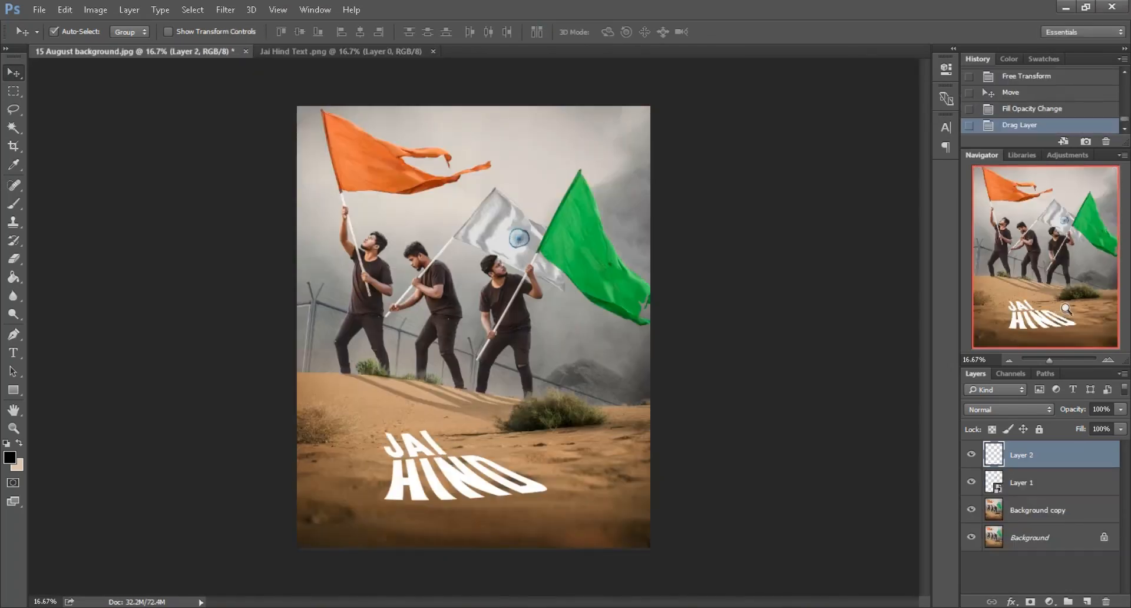
- Convert the JAI HIND text layer to a smart object and move it up the dune, just below the men's feet
{"action": "key", "text": "ctrl+plus"}
{"action": "left_click", "coordinate": [1055, 338]}
{"action": "right_click", "coordinate": [1053, 449]}
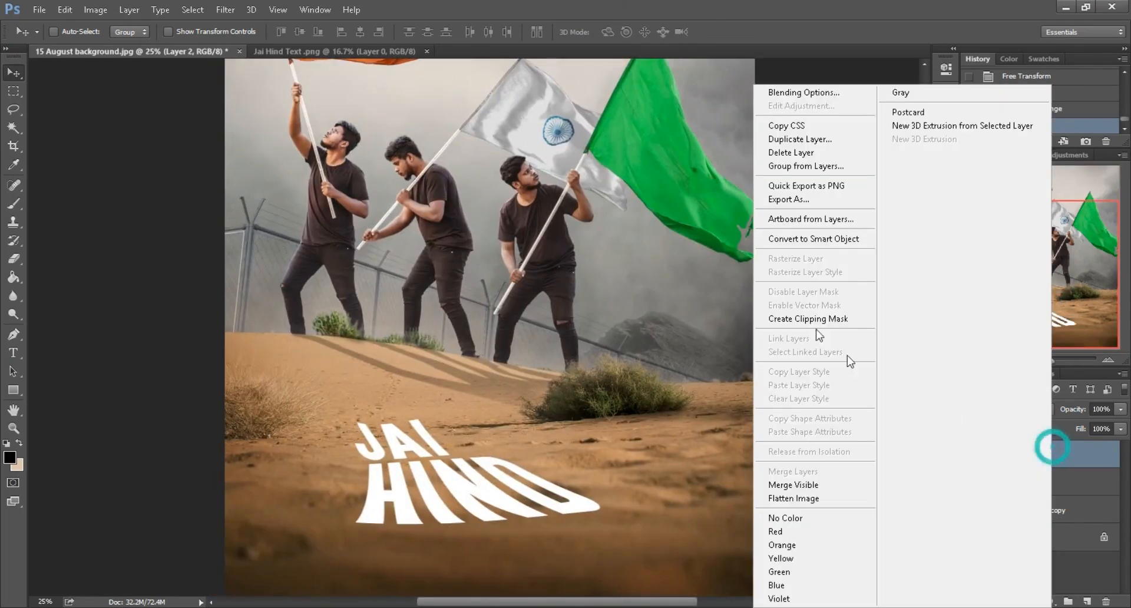
{"action": "left_click", "coordinate": [809, 239]}
{"action": "left_click_drag", "start_coordinate": [428, 476], "coordinate": [390, 410]}
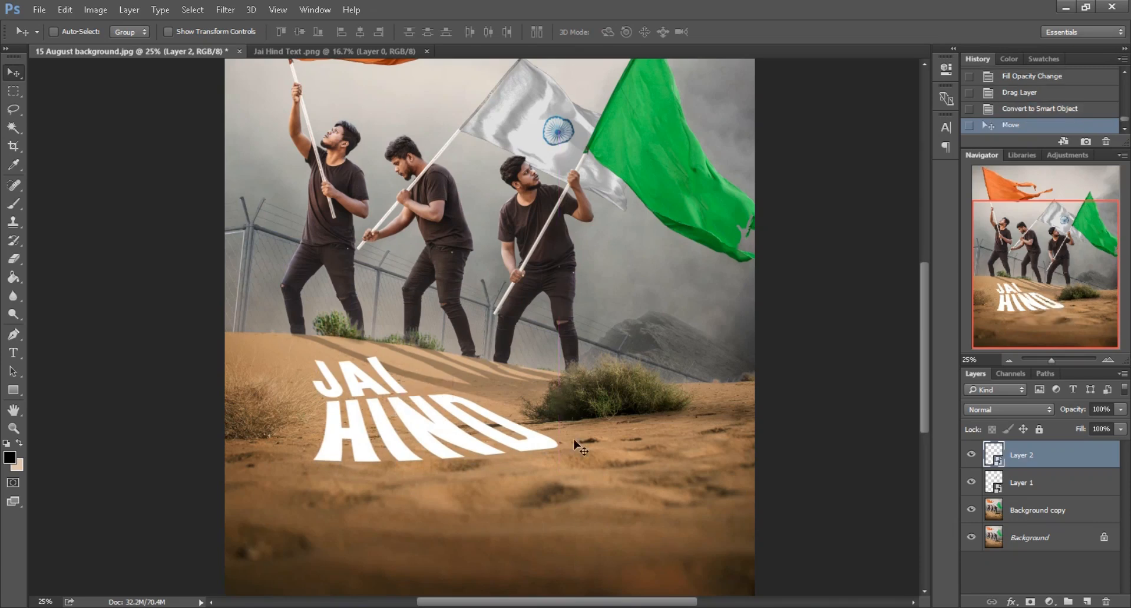
- Set the JAI HIND text layer's blend mode to Soft Light so it blends into the sand
{"action": "scroll", "coordinate": [575, 445], "scroll_direction": "down", "scroll_amount": 3}
{"action": "scroll", "coordinate": [576, 446], "scroll_direction": "left", "scroll_amount": 3}
{"action": "key", "text": "ctrl+plus"}
{"action": "left_click", "coordinate": [996, 408]}
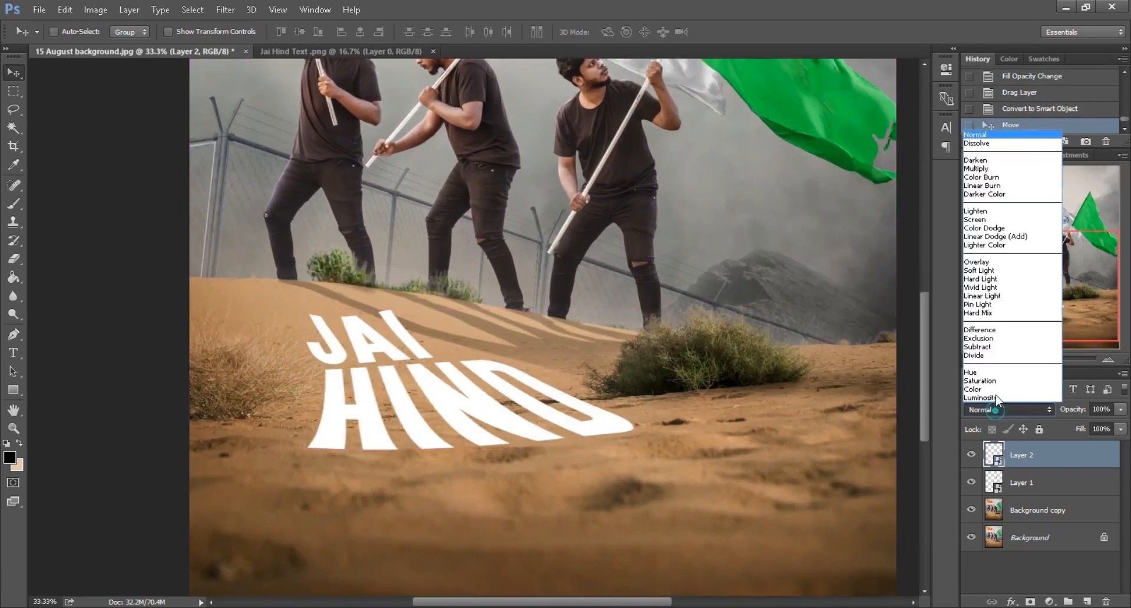
{"action": "left_click", "coordinate": [980, 270]}
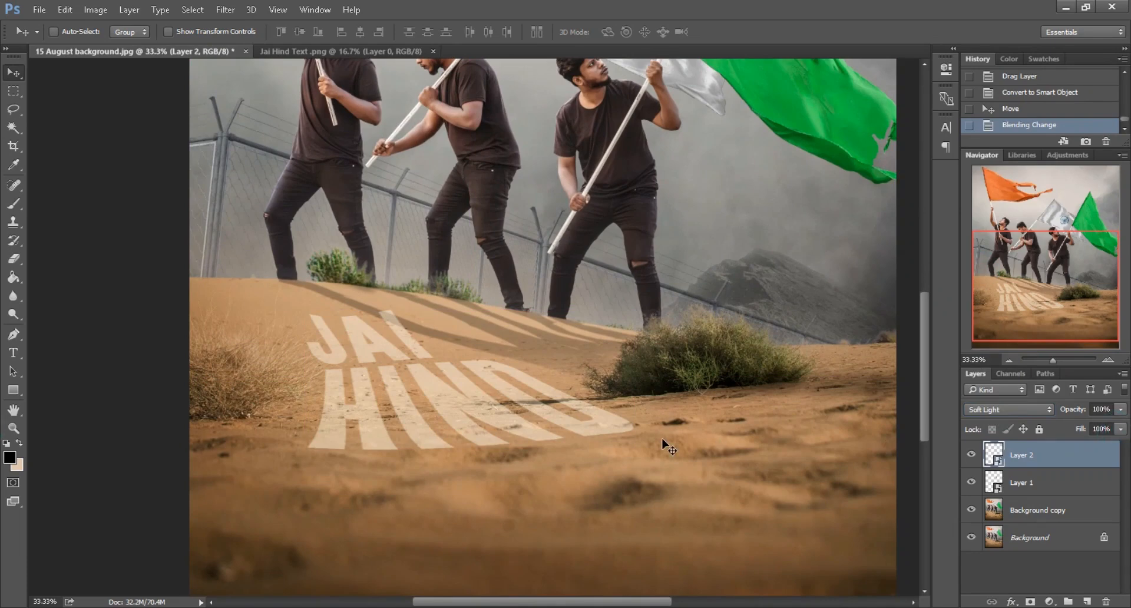
{"action": "key", "text": "ctrl+minus"}
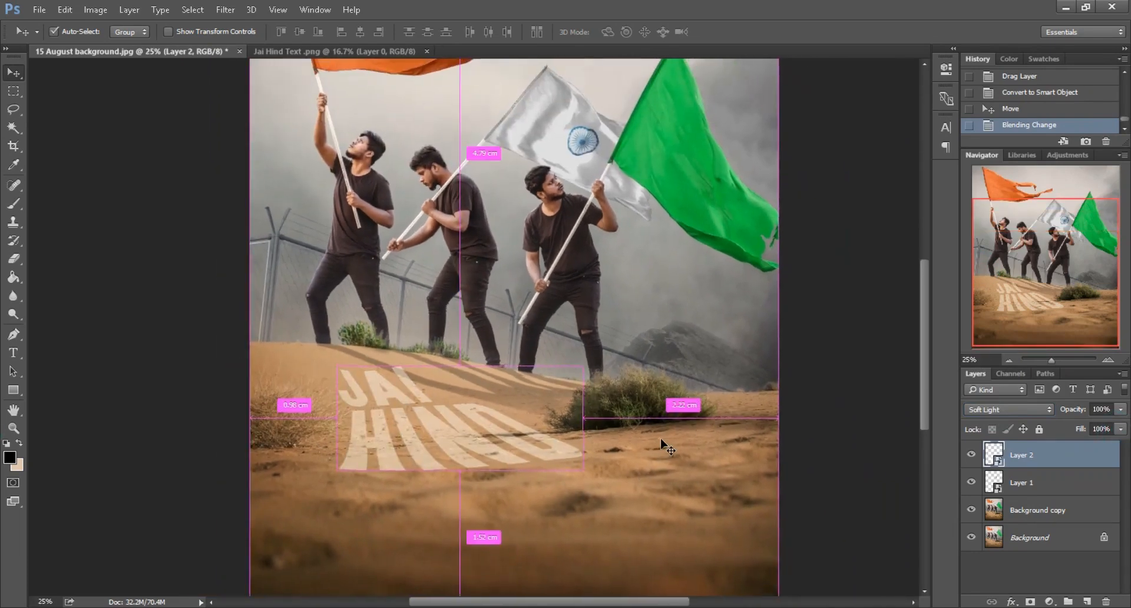
{"action": "key", "text": "ctrl+minus"}
{"action": "key", "text": "ctrl+plus"}
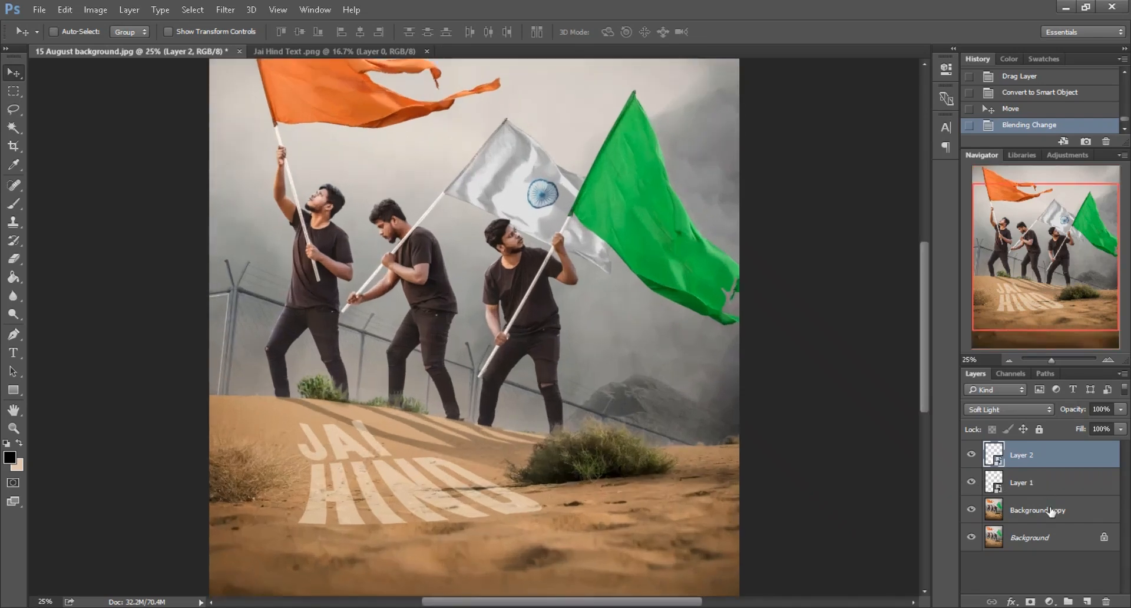
- Merge the Background copy down into the Background and duplicate the merged layer
{"action": "left_click", "coordinate": [1053, 512]}
{"action": "key", "text": "ctrl+plus"}
{"action": "scroll", "coordinate": [1035, 472], "scroll_direction": "up", "scroll_amount": 3}
{"action": "left_click", "coordinate": [972, 510]}
{"action": "left_click", "coordinate": [972, 510]}
{"action": "right_click", "coordinate": [1065, 505]}
{"action": "left_click", "coordinate": [853, 470]}
{"action": "key", "text": "ctrl+j"}
- Set up the Smudge tool with the 28 px scattered brush tip and 80% strength for retouching hair
{"action": "key", "text": "ctrl+plus"}
{"action": "key", "text": "ctrl+plus"}
{"action": "key", "text": "ctrl+plus"}
{"action": "left_click_drag", "start_coordinate": [631, 382], "coordinate": [550, 354]}
{"action": "key", "text": "ctrl+plus"}
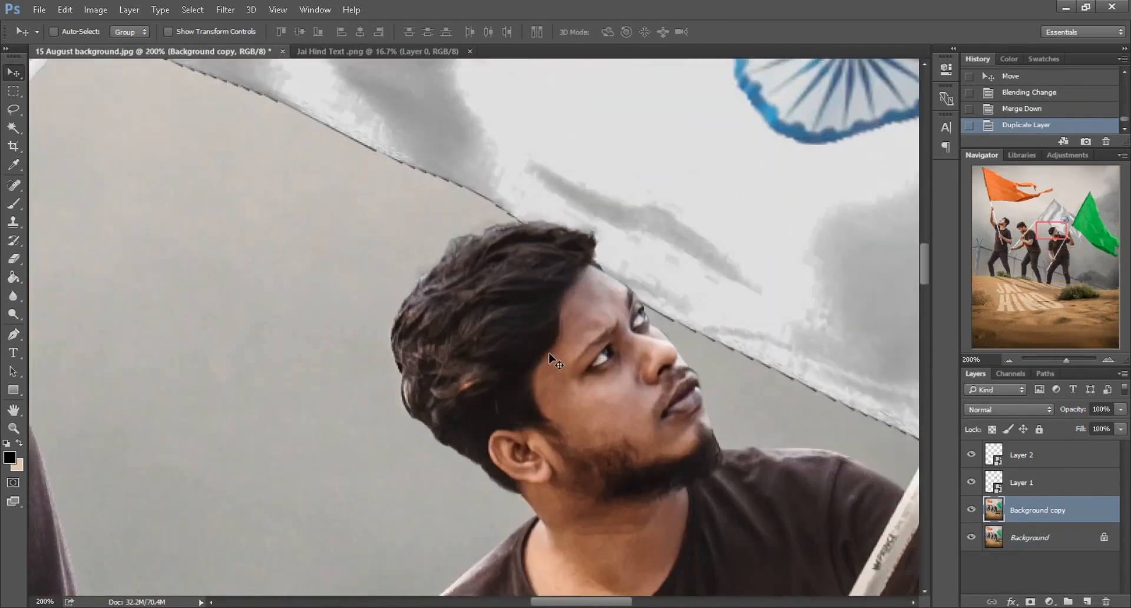
{"action": "left_click", "coordinate": [16, 301]}
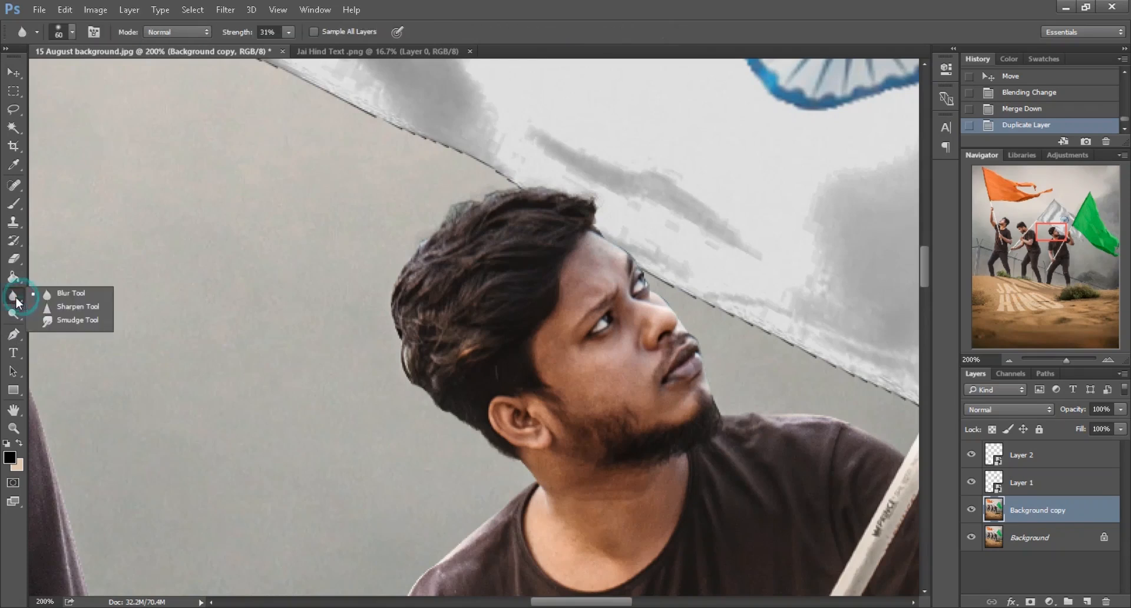
{"action": "left_click", "coordinate": [54, 321]}
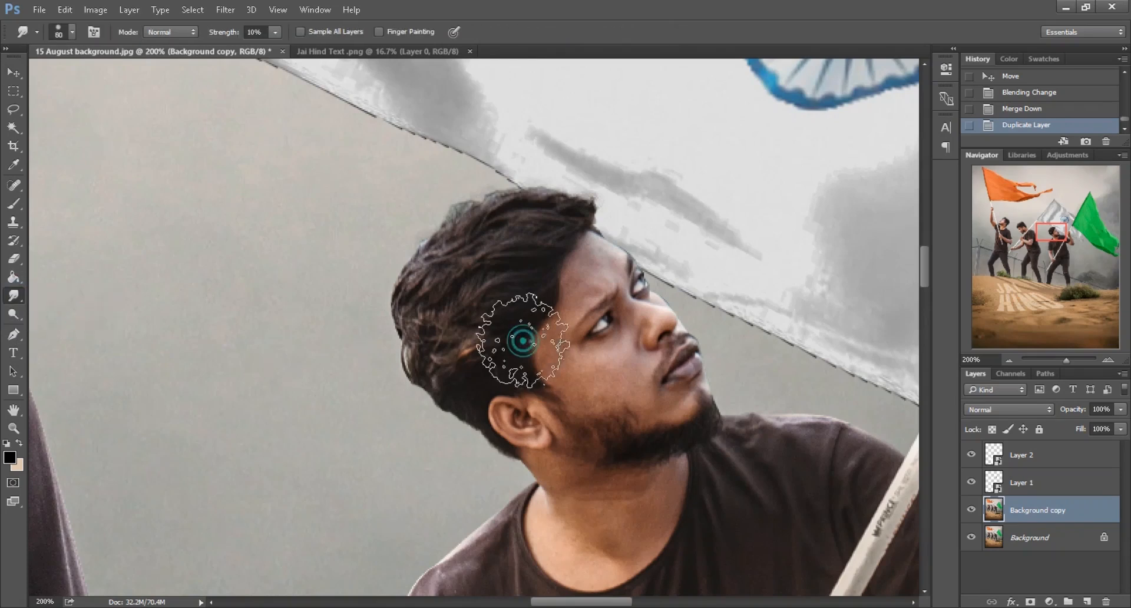
{"action": "right_click", "coordinate": [520, 337]}
{"action": "scroll", "coordinate": [647, 516], "scroll_direction": "down", "scroll_amount": 8}
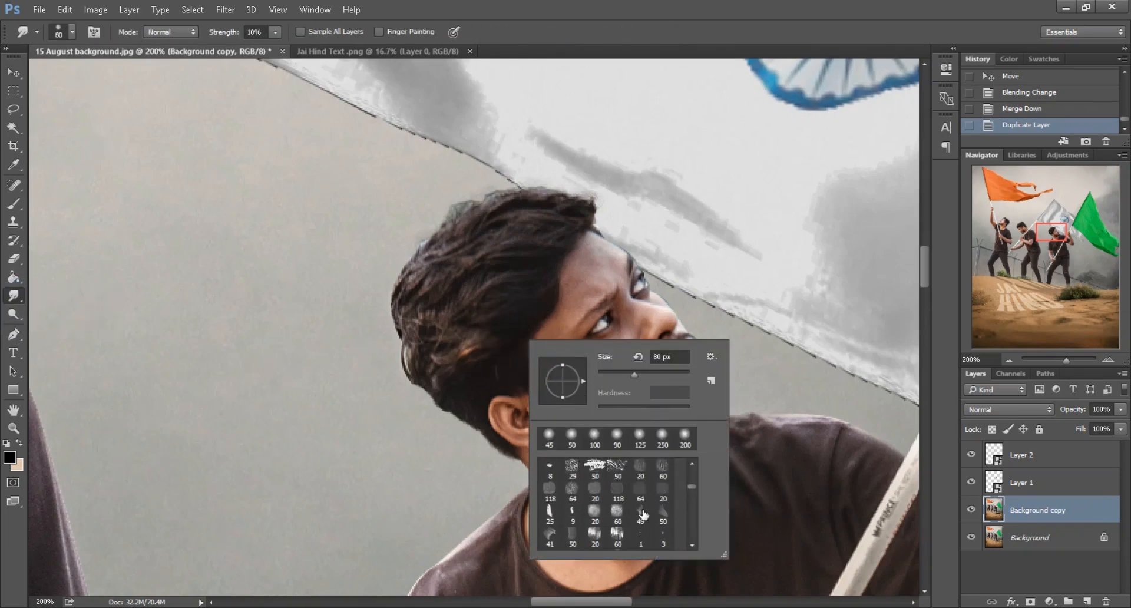
{"action": "scroll", "coordinate": [642, 514], "scroll_direction": "up", "scroll_amount": 6}
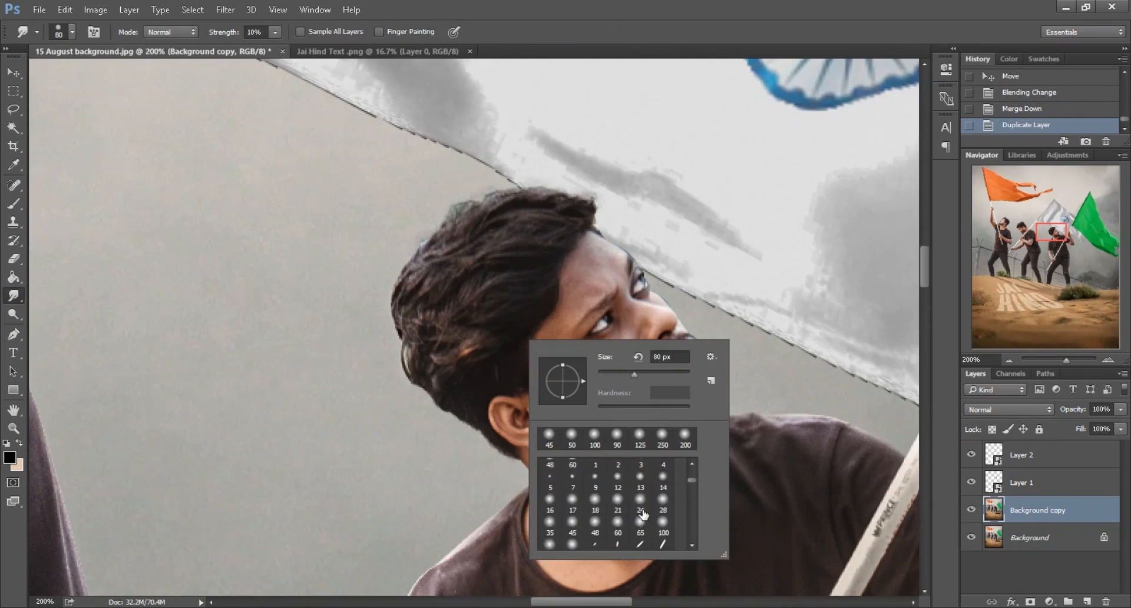
{"action": "scroll", "coordinate": [643, 515], "scroll_direction": "up", "scroll_amount": 2}
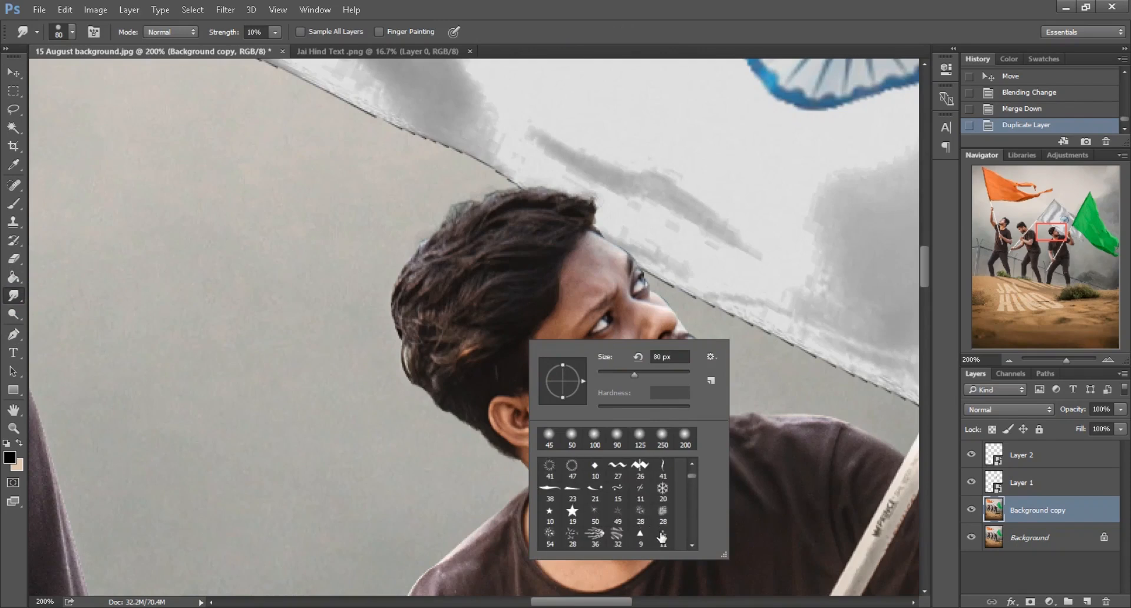
{"action": "left_click", "coordinate": [504, 399]}
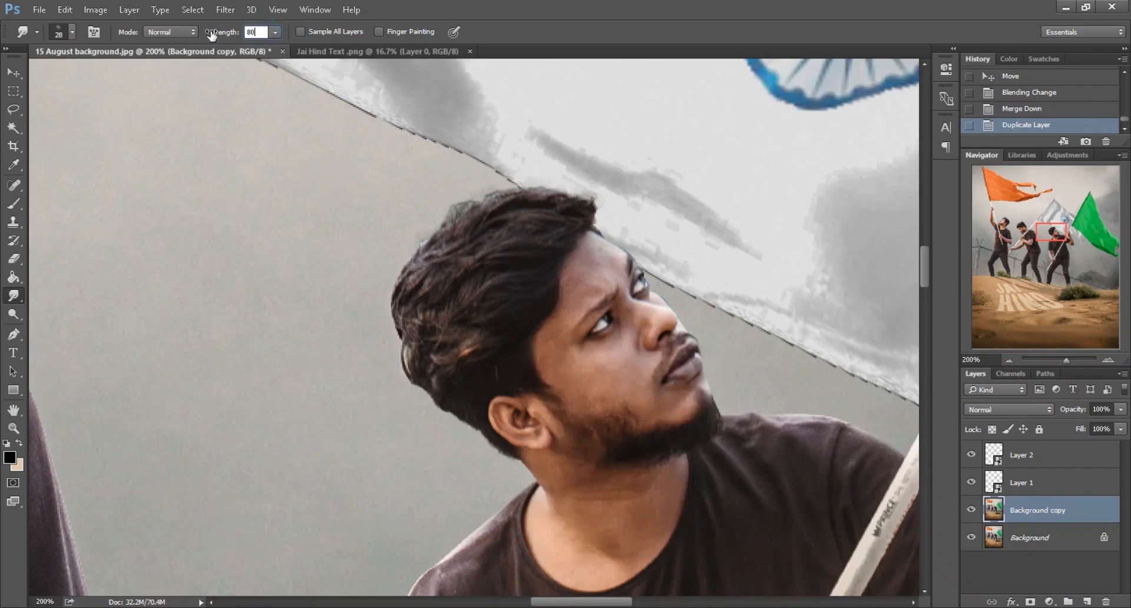
- Smudge soft hair strands outward along the head of the man holding the green flag, using a small brush
{"action": "key", "text": "ctrl+plus"}
{"action": "mouse_move", "coordinate": [547, 288]}
{"action": "left_mouse_down"}
{"action": "mouse_move", "coordinate": [470, 295]}
{"action": "mouse_move", "coordinate": [494, 293]}
{"action": "left_mouse_up"}
{"action": "key", "text": "bracketleft"}
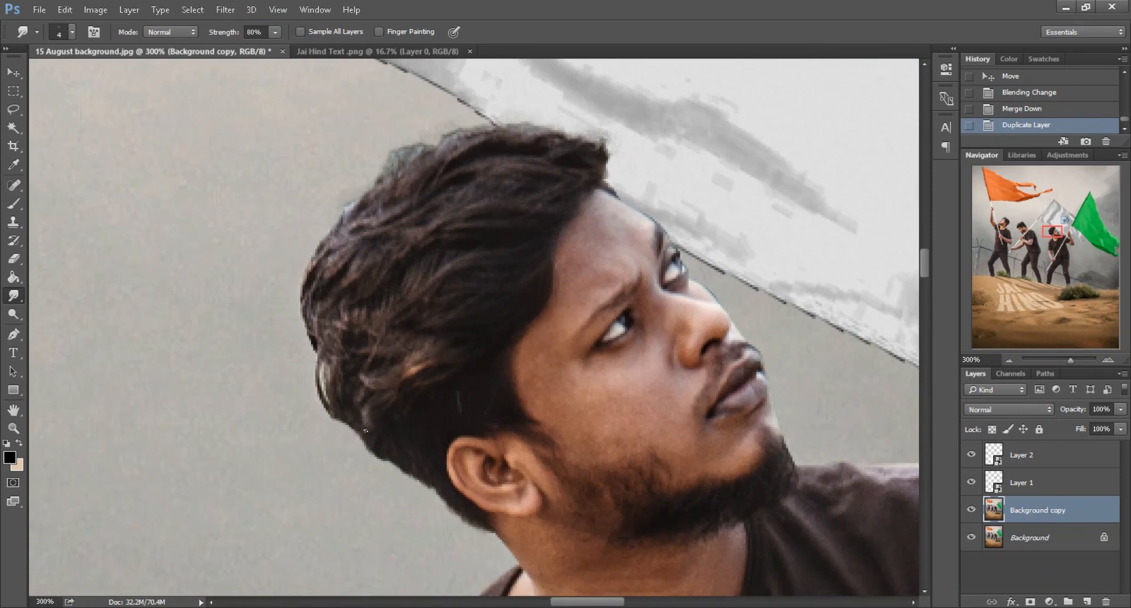
{"action": "scroll", "coordinate": [396, 401], "scroll_direction": "right", "scroll_amount": 1}
{"action": "left_click_drag", "start_coordinate": [368, 382], "coordinate": [383, 387]}
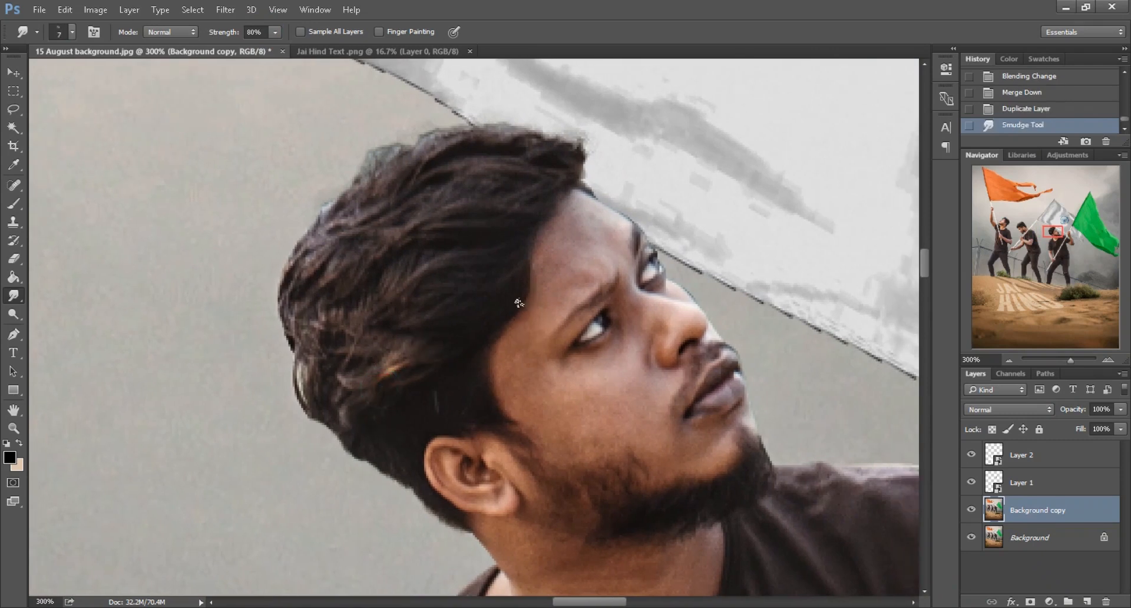
{"action": "left_click_drag", "start_coordinate": [560, 267], "coordinate": [563, 265]}
{"action": "left_click_drag", "start_coordinate": [489, 285], "coordinate": [568, 245]}
{"action": "mouse_move", "coordinate": [495, 263]}
{"action": "left_mouse_down"}
{"action": "mouse_move", "coordinate": [567, 230]}
{"action": "mouse_move", "coordinate": [615, 170]}
{"action": "left_mouse_up"}
{"action": "scroll", "coordinate": [546, 285], "scroll_direction": "up", "scroll_amount": 2}
{"action": "scroll", "coordinate": [546, 285], "scroll_direction": "right", "scroll_amount": 2}
{"action": "key", "text": "bracketright"}
{"action": "left_click_drag", "start_coordinate": [254, 306], "coordinate": [414, 152]}
{"action": "key", "text": "bracketright"}
{"action": "left_click_drag", "start_coordinate": [380, 190], "coordinate": [519, 129]}
{"action": "scroll", "coordinate": [457, 235], "scroll_direction": "down", "scroll_amount": 2}
{"action": "left_click_drag", "start_coordinate": [425, 323], "coordinate": [530, 235]}
{"action": "left_click_drag", "start_coordinate": [498, 189], "coordinate": [639, 127]}
{"action": "scroll", "coordinate": [591, 242], "scroll_direction": "up", "scroll_amount": 3}
{"action": "scroll", "coordinate": [591, 243], "scroll_direction": "right", "scroll_amount": 1}
{"action": "scroll", "coordinate": [591, 242], "scroll_direction": "down", "scroll_amount": 1}
{"action": "scroll", "coordinate": [591, 243], "scroll_direction": "left", "scroll_amount": 1}
{"action": "left_click_drag", "start_coordinate": [316, 442], "coordinate": [353, 405]}
{"action": "mouse_move", "coordinate": [294, 361]}
{"action": "left_mouse_down"}
{"action": "mouse_move", "coordinate": [377, 289]}
{"action": "mouse_move", "coordinate": [423, 177]}
{"action": "left_mouse_up"}
{"action": "scroll", "coordinate": [412, 326], "scroll_direction": "down", "scroll_amount": 2}
{"action": "scroll", "coordinate": [412, 326], "scroll_direction": "left", "scroll_amount": 2}
{"action": "key", "text": "bracketleft"}
{"action": "left_click_drag", "start_coordinate": [471, 307], "coordinate": [383, 347]}
{"action": "left_click_drag", "start_coordinate": [330, 400], "coordinate": [406, 361]}
{"action": "left_click_drag", "start_coordinate": [501, 292], "coordinate": [598, 191]}
- Smudge the hair of the middle man holding the white flag into soft, wispy strands along its outline
{"action": "key", "text": "ctrl+minus"}
{"action": "key", "text": "ctrl+minus"}
{"action": "left_click_drag", "start_coordinate": [82, 233], "coordinate": [454, 274]}
{"action": "key", "text": "ctrl+plus"}
{"action": "key", "text": "ctrl+plus"}
{"action": "left_click_drag", "start_coordinate": [377, 290], "coordinate": [458, 329]}
{"action": "key", "text": "bracketright"}
{"action": "key", "text": "bracketright"}
{"action": "key", "text": "bracketright"}
{"action": "left_click_drag", "start_coordinate": [357, 383], "coordinate": [386, 283]}
{"action": "left_click_drag", "start_coordinate": [433, 221], "coordinate": [510, 168]}
{"action": "left_click_drag", "start_coordinate": [524, 165], "coordinate": [634, 147]}
{"action": "left_click_drag", "start_coordinate": [634, 197], "coordinate": [704, 198]}
{"action": "left_click_drag", "start_coordinate": [589, 186], "coordinate": [721, 197]}
{"action": "left_click_drag", "start_coordinate": [619, 168], "coordinate": [710, 174]}
{"action": "left_click_drag", "start_coordinate": [468, 233], "coordinate": [610, 184]}
{"action": "left_click_drag", "start_coordinate": [436, 286], "coordinate": [478, 239]}
{"action": "left_click_drag", "start_coordinate": [537, 183], "coordinate": [596, 159]}
{"action": "left_click_drag", "start_coordinate": [409, 336], "coordinate": [439, 308]}
{"action": "left_click_drag", "start_coordinate": [374, 362], "coordinate": [412, 327]}
{"action": "key", "text": "bracketleft"}
- Smudge the hair of the man holding the orange flag upward and back into soft, flowing strands
{"action": "key", "text": "ctrl+minus"}
{"action": "left_click_drag", "start_coordinate": [354, 265], "coordinate": [736, 418]}
{"action": "key", "text": "ctrl+plus"}
{"action": "key", "text": "bracketright"}
{"action": "key", "text": "bracketright"}
{"action": "key", "text": "bracketright"}
{"action": "left_click_drag", "start_coordinate": [460, 250], "coordinate": [569, 239]}
{"action": "left_click_drag", "start_coordinate": [501, 353], "coordinate": [497, 310]}
{"action": "left_click_drag", "start_coordinate": [548, 289], "coordinate": [686, 377]}
{"action": "left_click_drag", "start_coordinate": [412, 224], "coordinate": [564, 316]}
{"action": "key", "text": "bracketright"}
{"action": "left_click_drag", "start_coordinate": [501, 298], "coordinate": [560, 248]}
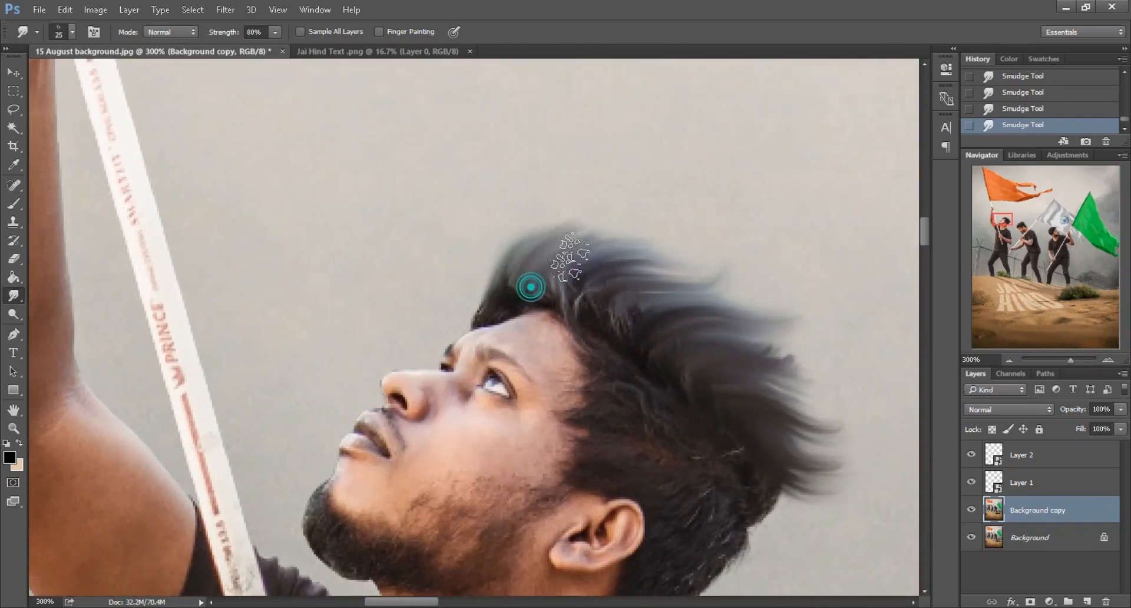
{"action": "left_click_drag", "start_coordinate": [531, 282], "coordinate": [580, 239]}
- Merge all visible layers into the Background and duplicate the merged layer
{"action": "key", "text": "ctrl+minus"}
{"action": "key", "text": "ctrl+minus"}
{"action": "key", "text": "ctrl+minus"}
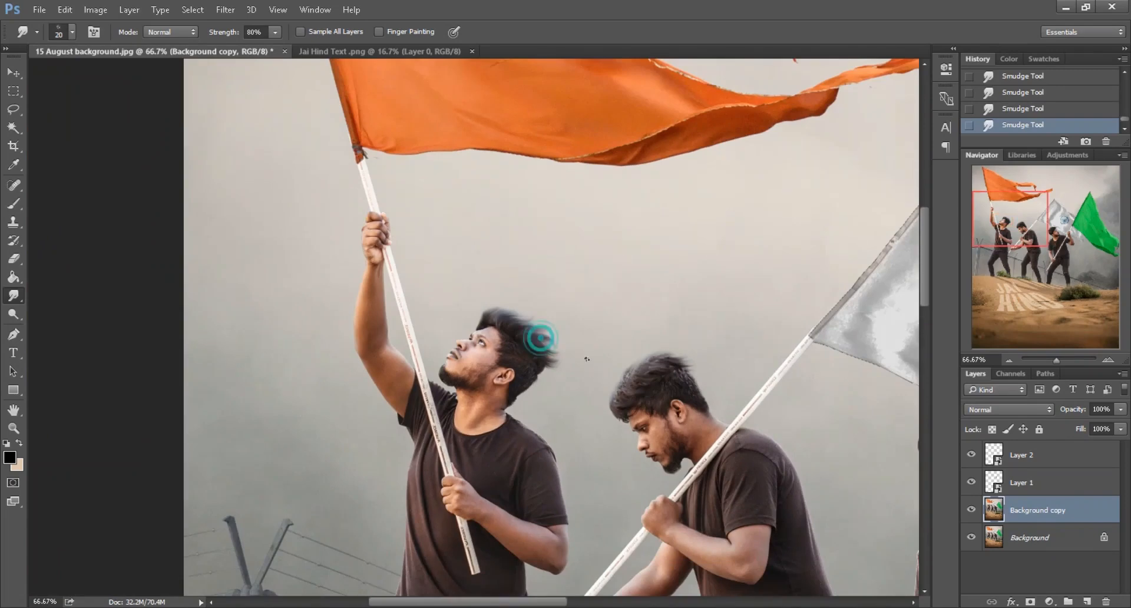
{"action": "key", "text": "ctrl+minus"}
{"action": "key", "text": "ctrl+minus"}
{"action": "key", "text": "ctrl+minus"}
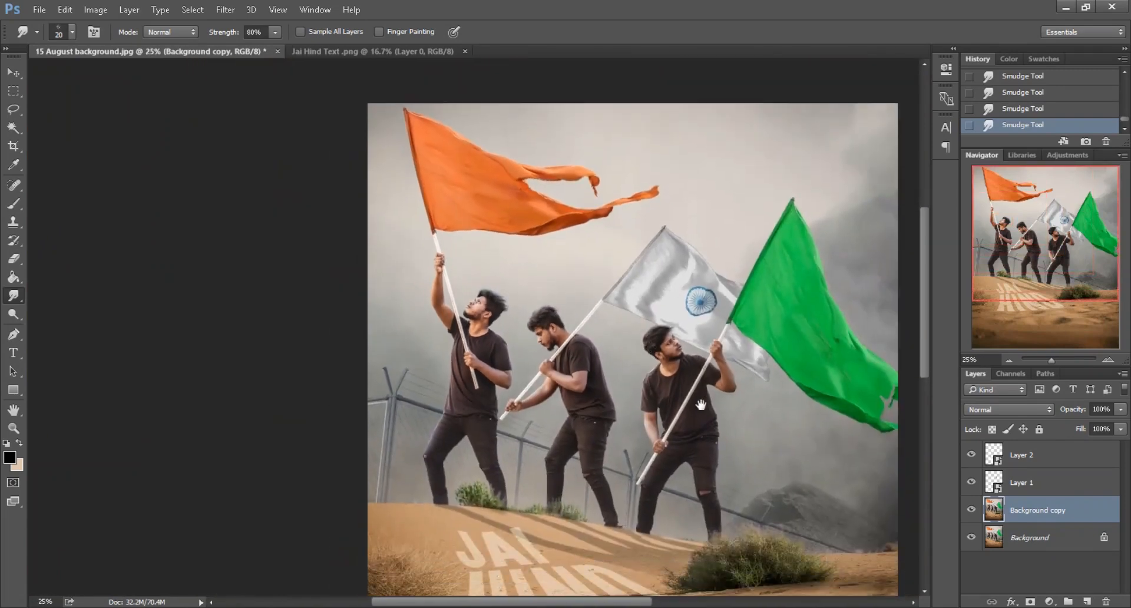
{"action": "left_click_drag", "start_coordinate": [705, 405], "coordinate": [612, 356]}
{"action": "key", "text": "ctrl+minus"}
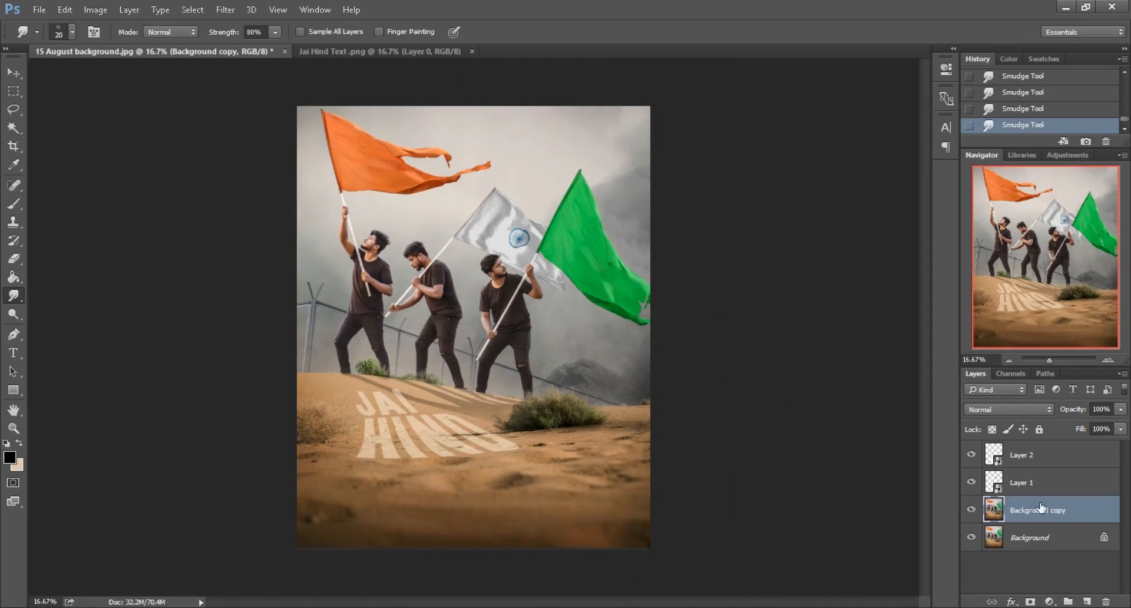
{"action": "right_click", "coordinate": [1068, 513]}
{"action": "left_click", "coordinate": [825, 483]}
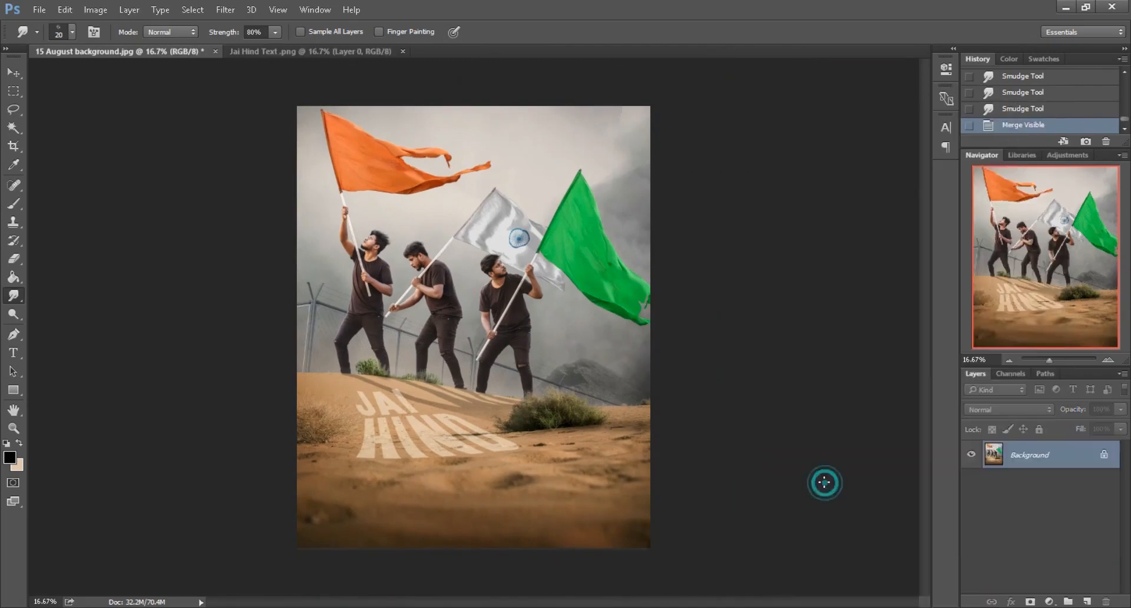
{"action": "left_click_drag", "start_coordinate": [1076, 458], "coordinate": [1088, 601]}
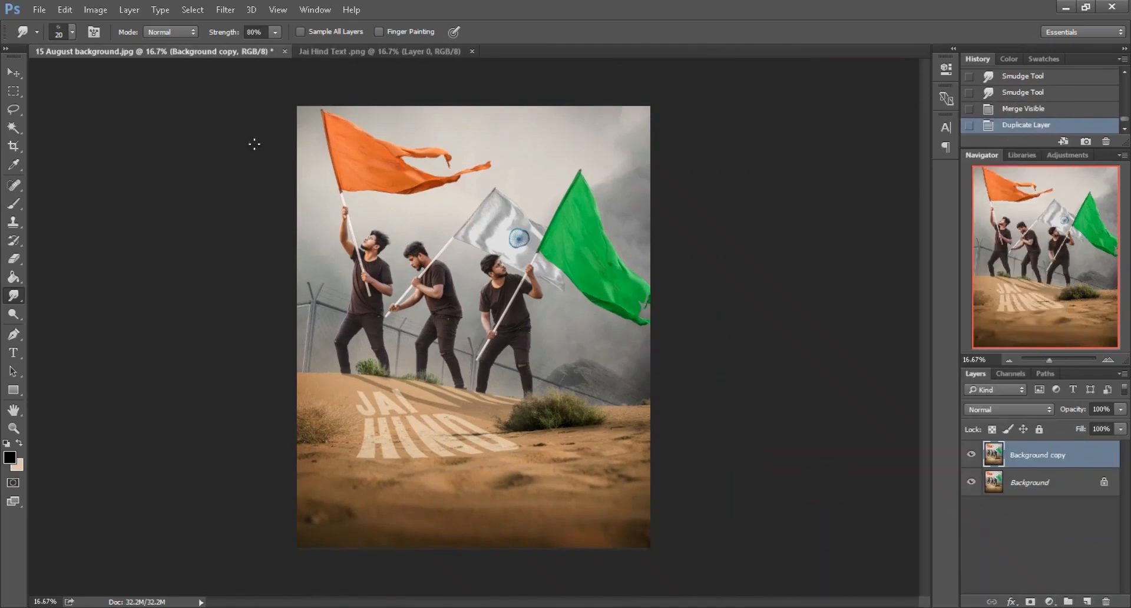
- Close Jai Hind Text .png, open the autumn leaf overlay PNG and bring its leaves into the composite as a new layer
{"action": "left_click", "coordinate": [355, 51]}
{"action": "left_click", "coordinate": [472, 51]}
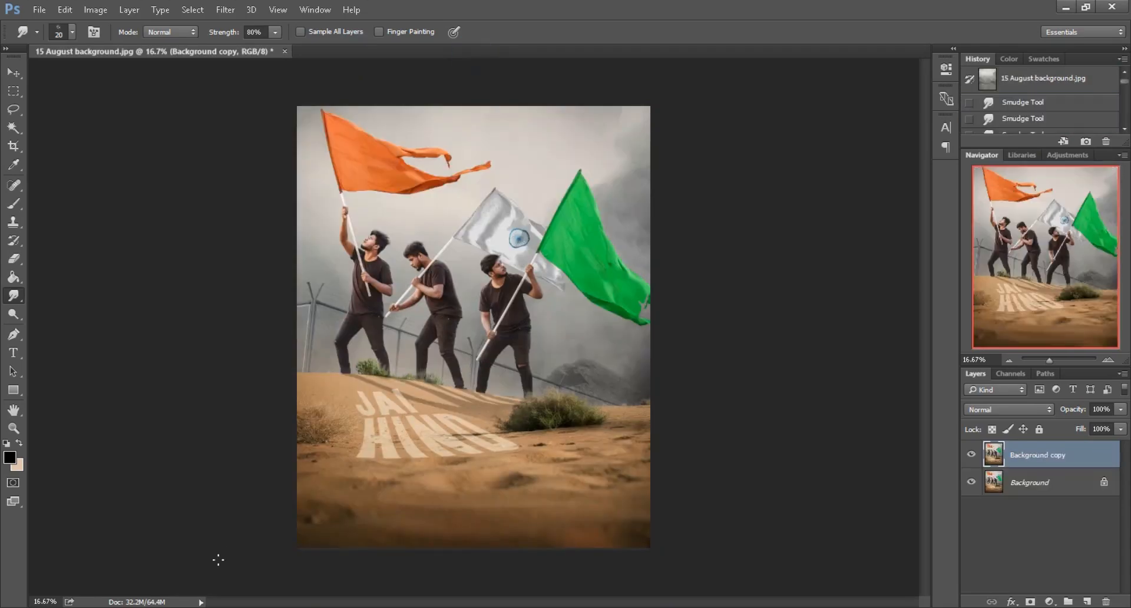
{"action": "key", "text": "alt+Tab"}
{"action": "left_click_drag", "start_coordinate": [407, 103], "coordinate": [591, 49]}
{"action": "left_click", "coordinate": [17, 72]}
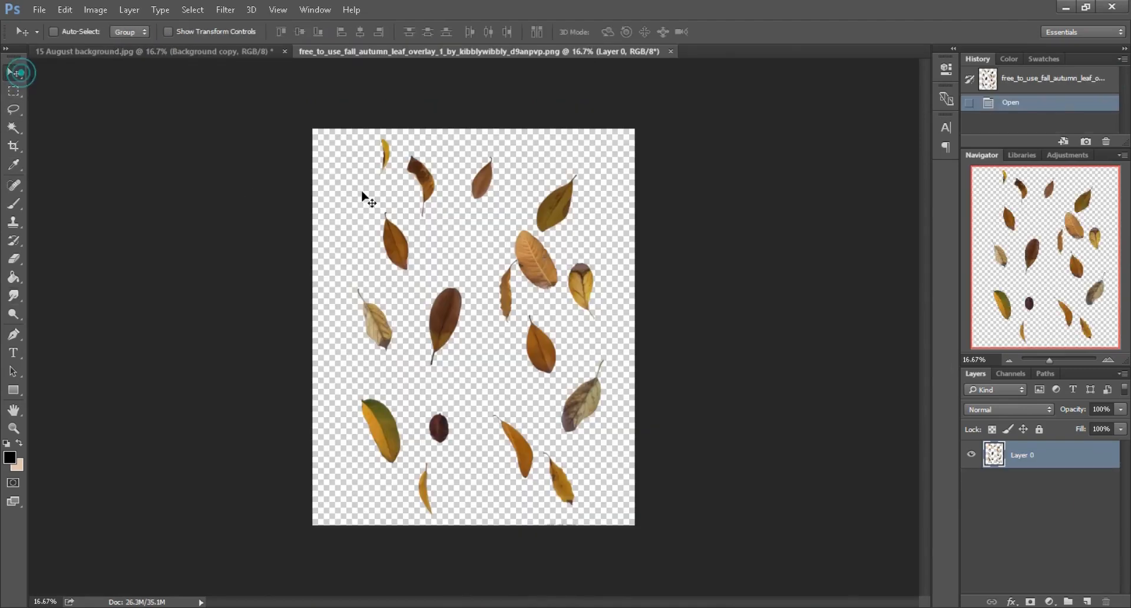
{"action": "left_click_drag", "start_coordinate": [372, 229], "coordinate": [593, 347]}
- Scale the leaf layer proportionally to about 62%
{"action": "left_click", "coordinate": [64, 9]}
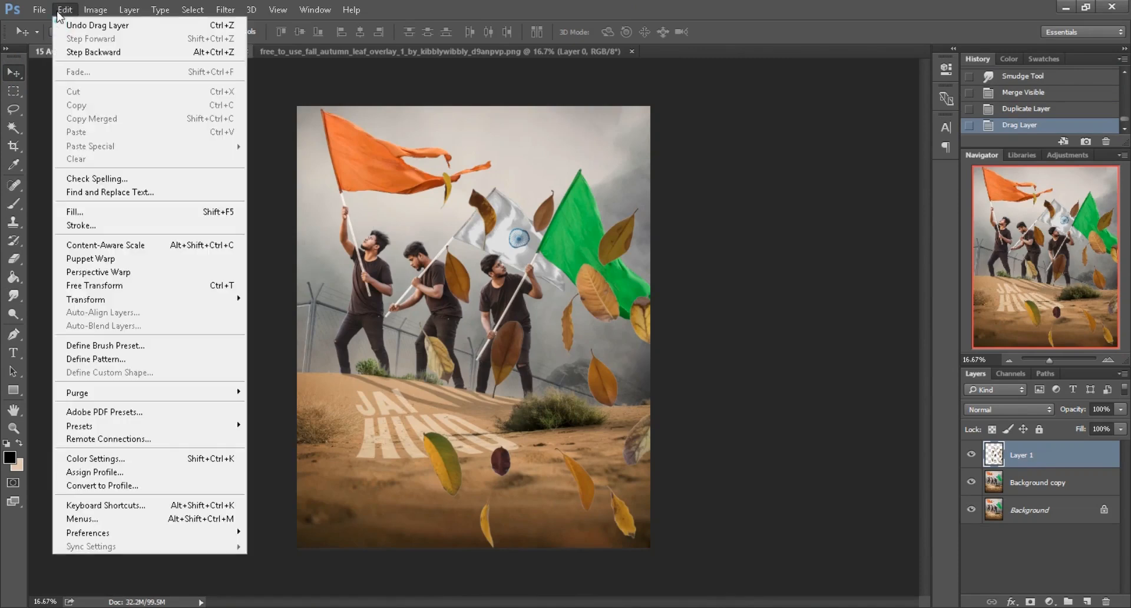
{"action": "left_click", "coordinate": [89, 283]}
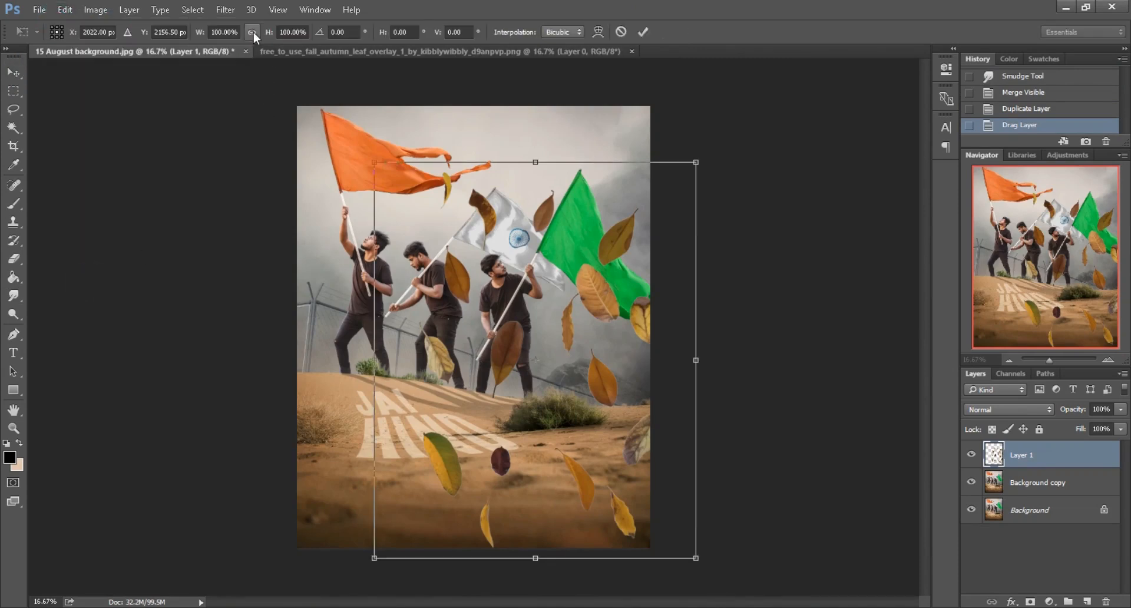
{"action": "left_click_drag", "start_coordinate": [270, 35], "coordinate": [247, 35]}
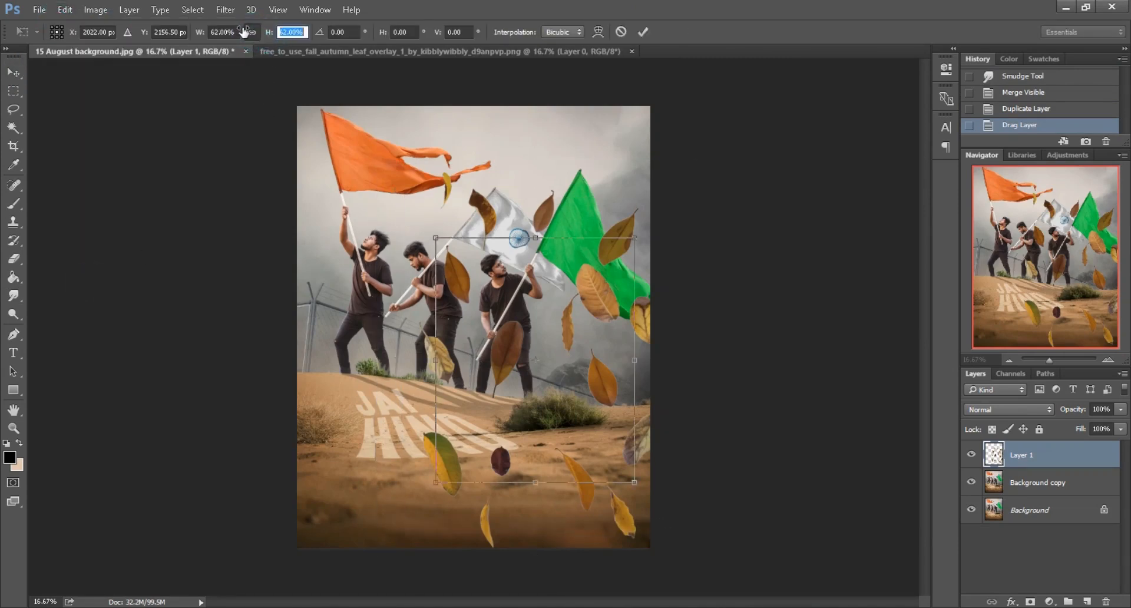
{"action": "left_click", "coordinate": [643, 32]}
- Apply a Motion Blur to the leaf layer with an angle of -14° and a distance of 66 pixels
{"action": "key", "text": "ctrl+plus"}
{"action": "left_click", "coordinate": [225, 9]}
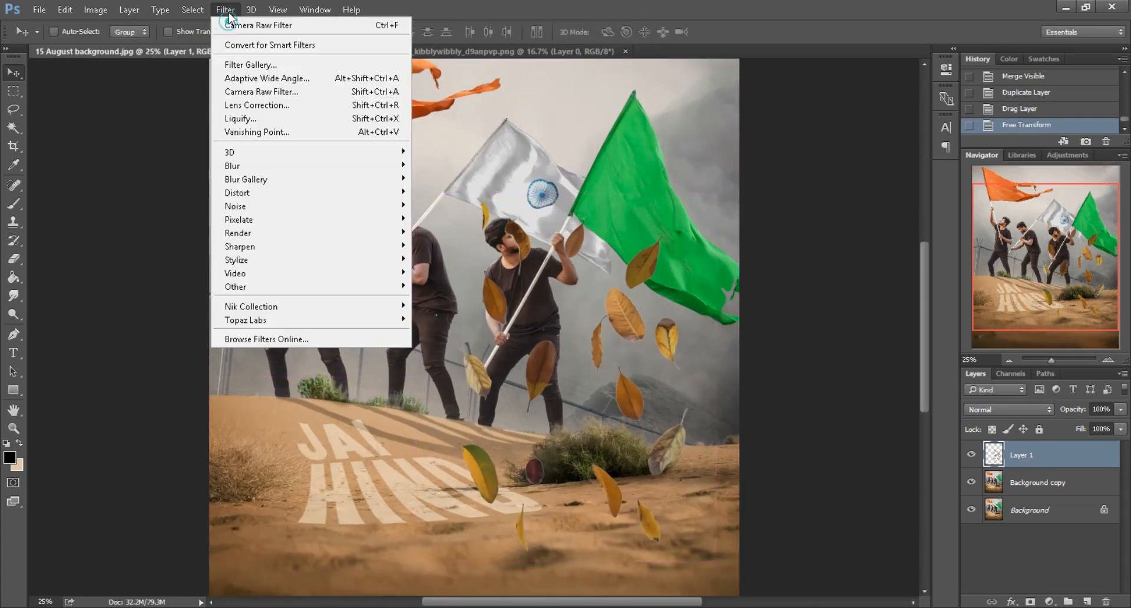
{"action": "mouse_move", "coordinate": [235, 166]}
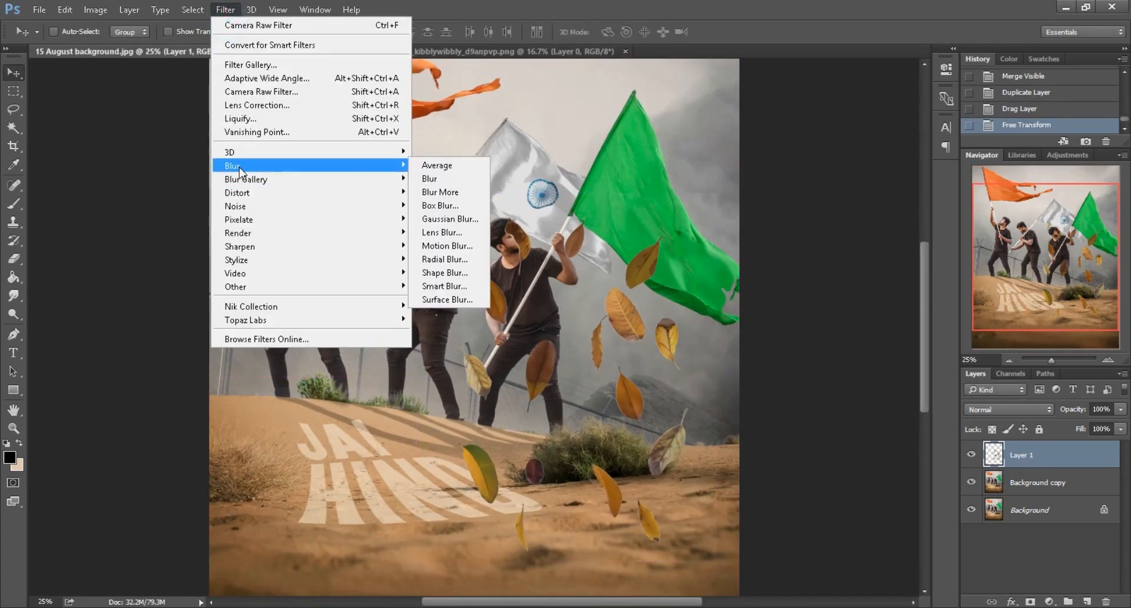
{"action": "left_click", "coordinate": [439, 247]}
{"action": "left_click_drag", "start_coordinate": [746, 411], "coordinate": [773, 412]}
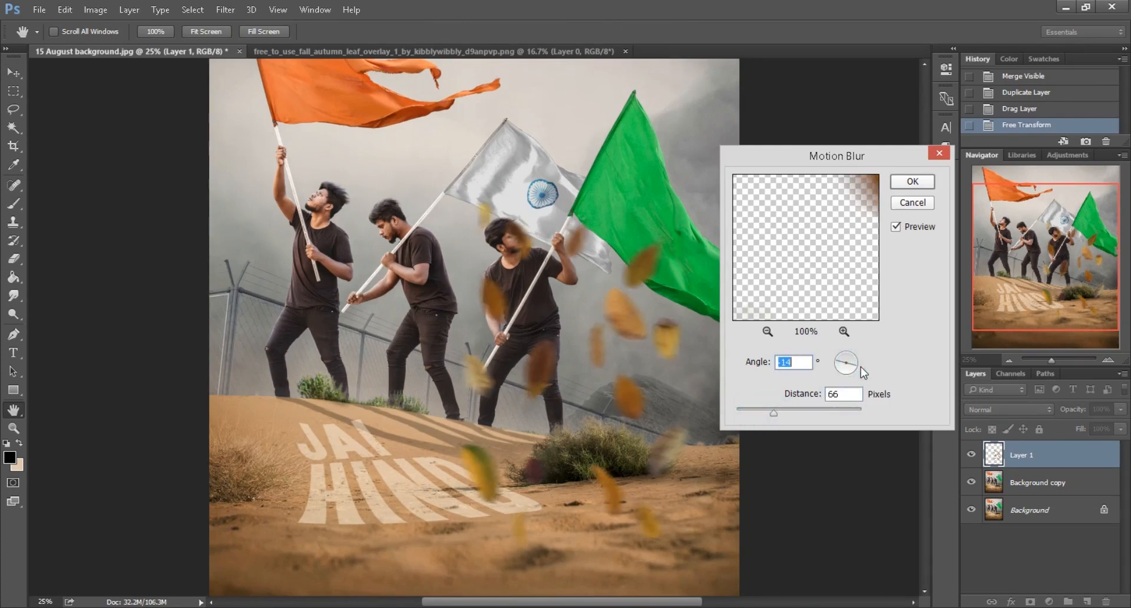
{"action": "left_click", "coordinate": [912, 181]}
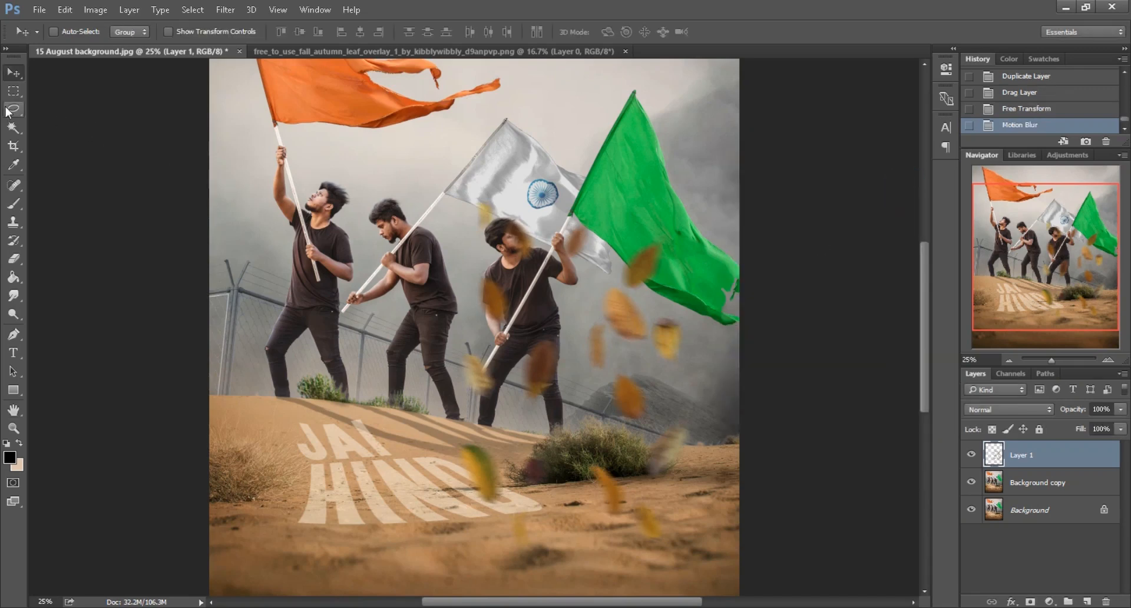
- Lasso the two leaves over the head of the man with the green flag and move them into the sky above the flags
{"action": "left_click", "coordinate": [13, 108]}
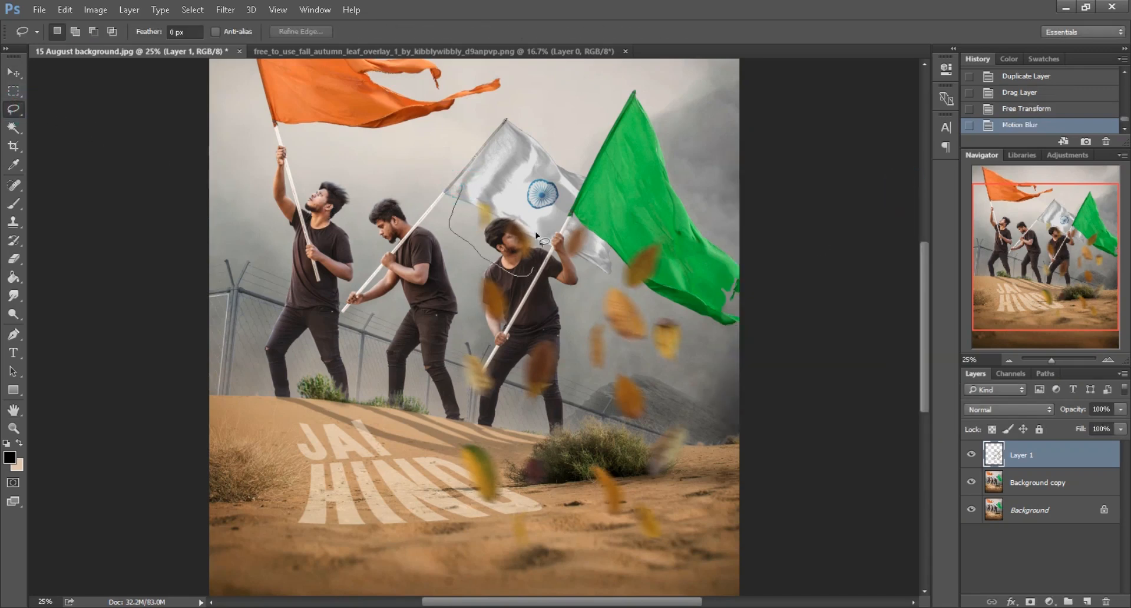
{"action": "left_click_drag", "start_coordinate": [537, 258], "coordinate": [508, 174]}
{"action": "key", "text": "ctrl+minus"}
{"action": "left_click_drag", "start_coordinate": [506, 273], "coordinate": [551, 155]}
{"action": "key", "text": "ctrl+d"}
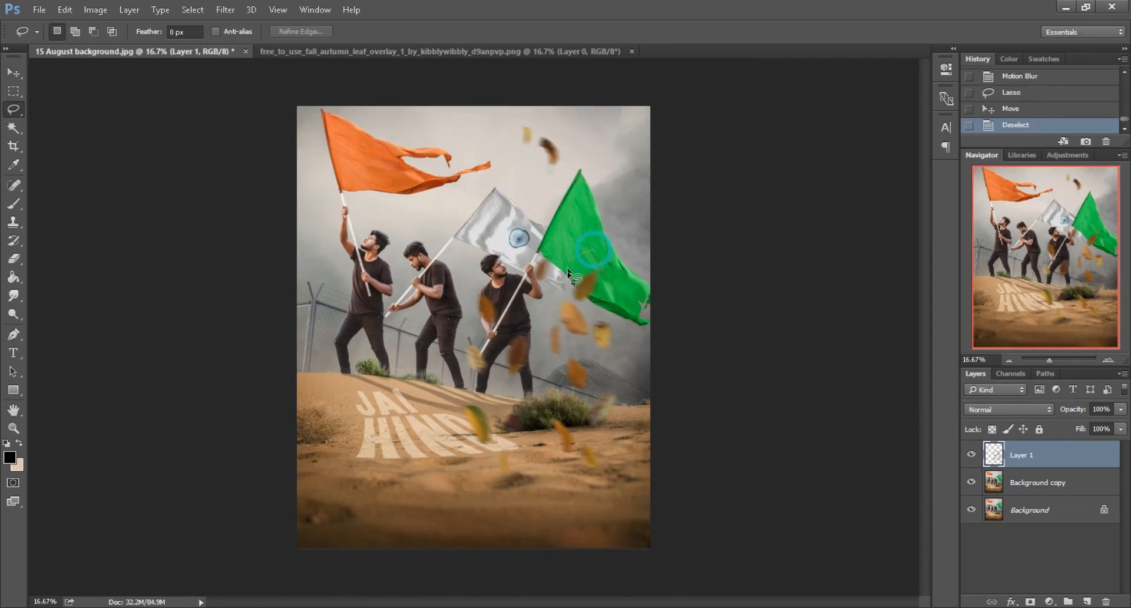
- Lasso the leaf overlapping the green flag, shrink it and reposition it in the sky beside the flag
{"action": "left_click_drag", "start_coordinate": [572, 261], "coordinate": [598, 253]}
{"action": "key", "text": "ctrl+t"}
{"action": "left_click", "coordinate": [255, 33]}
{"action": "left_click_drag", "start_coordinate": [267, 34], "coordinate": [235, 35]}
{"action": "mouse_move", "coordinate": [585, 286]}
{"action": "left_mouse_down"}
{"action": "mouse_move", "coordinate": [627, 212]}
{"action": "mouse_move", "coordinate": [575, 347]}
{"action": "mouse_move", "coordinate": [591, 302]}
{"action": "left_mouse_up"}
{"action": "left_click", "coordinate": [644, 31]}
{"action": "key", "text": "ctrl+d"}
- Move the large leaf below the green flag toward the image's right edge, and shrink the yellow leaf and place it beside the orange flag
{"action": "mouse_move", "coordinate": [578, 321]}
{"action": "left_mouse_down"}
{"action": "mouse_move", "coordinate": [643, 377]}
{"action": "mouse_move", "coordinate": [613, 321]}
{"action": "left_mouse_up"}
{"action": "key", "text": "ctrl+d"}
{"action": "key", "text": "ctrl+t"}
{"action": "left_click", "coordinate": [252, 31]}
{"action": "left_click_drag", "start_coordinate": [270, 36], "coordinate": [245, 36]}
{"action": "mouse_move", "coordinate": [601, 333]}
{"action": "left_mouse_down"}
{"action": "mouse_move", "coordinate": [395, 244]}
{"action": "mouse_move", "coordinate": [307, 148]}
{"action": "left_mouse_up"}
{"action": "key", "text": "ctrl+d"}
- Lasso the dark leaf over the third man's leg and move it to the left edge of the sand
{"action": "left_click_drag", "start_coordinate": [504, 332], "coordinate": [508, 339]}
{"action": "left_click_drag", "start_coordinate": [522, 356], "coordinate": [297, 403]}
{"action": "key", "text": "ctrl+d"}
- Lasso the yellow-green leaf over the JAI HIND text, shrink it and move it to the sky's upper right corner
{"action": "left_click_drag", "start_coordinate": [471, 448], "coordinate": [492, 454]}
{"action": "key", "text": "ctrl+t"}
{"action": "left_click_drag", "start_coordinate": [269, 34], "coordinate": [245, 33]}
{"action": "left_click_drag", "start_coordinate": [475, 425], "coordinate": [645, 132]}
{"action": "key", "text": "Return"}
{"action": "key", "text": "ctrl+d"}
- Lasso the orange leaf above the bush, shrink it and move it slightly up beside the man with the green flag
{"action": "left_click_drag", "start_coordinate": [581, 351], "coordinate": [585, 354]}
{"action": "key", "text": "ctrl+t"}
{"action": "left_click_drag", "start_coordinate": [269, 33], "coordinate": [248, 35]}
{"action": "key", "text": "Return"}
{"action": "left_click_drag", "start_coordinate": [576, 374], "coordinate": [565, 344]}
{"action": "key", "text": "ctrl+d"}
- Lasso the leaves on the sand below the bush, shrink them and place them in the sky just below the orange flag
{"action": "left_click_drag", "start_coordinate": [549, 412], "coordinate": [554, 415]}
{"action": "mouse_move", "coordinate": [567, 430]}
{"action": "left_mouse_down"}
{"action": "mouse_move", "coordinate": [503, 342]}
{"action": "mouse_move", "coordinate": [460, 249]}
{"action": "left_mouse_up"}
{"action": "key", "text": "ctrl+t"}
{"action": "left_click_drag", "start_coordinate": [269, 34], "coordinate": [239, 35]}
{"action": "left_click", "coordinate": [644, 32]}
{"action": "left_click_drag", "start_coordinate": [438, 234], "coordinate": [424, 216]}
{"action": "key", "text": "ctrl+d"}
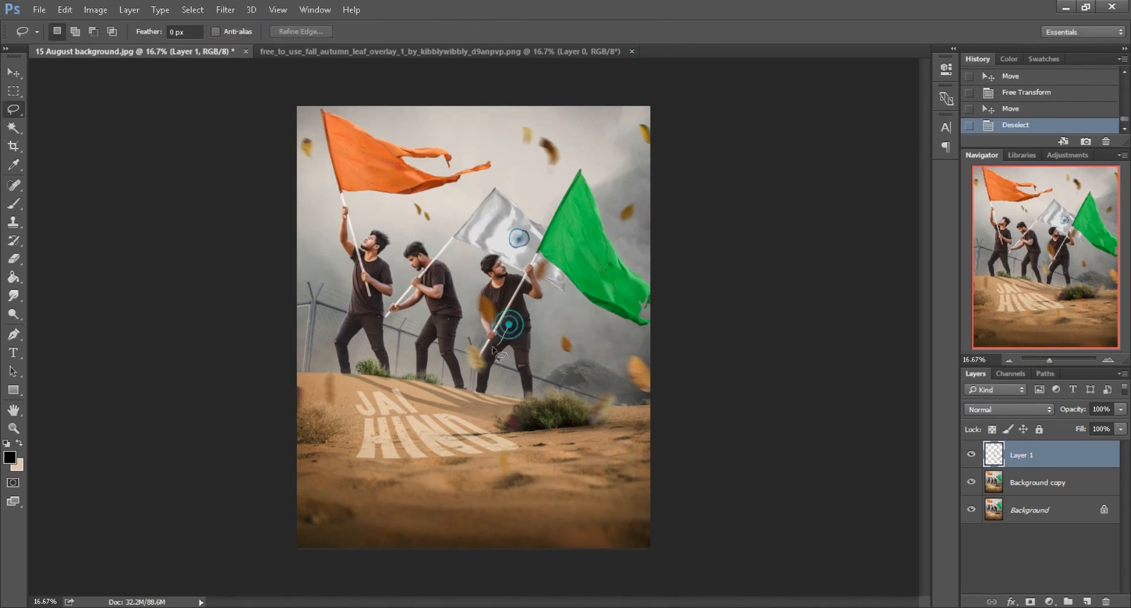
- Lasso the orange leaf over the third man's arm, shrink it and move it to the sand near the lower right corner
{"action": "left_click_drag", "start_coordinate": [504, 329], "coordinate": [501, 325]}
{"action": "left_click_drag", "start_coordinate": [488, 311], "coordinate": [513, 359]}
{"action": "key", "text": "ctrl+t"}
{"action": "left_click_drag", "start_coordinate": [270, 34], "coordinate": [243, 34]}
{"action": "left_click_drag", "start_coordinate": [512, 359], "coordinate": [601, 504]}
{"action": "key", "text": "ctrl+d"}
- Lasso the leaf at the base of the green flag's pole, shrink it and move it to the sky's left edge above the fence
{"action": "left_click_drag", "start_coordinate": [494, 333], "coordinate": [499, 337]}
{"action": "key", "text": "ctrl+t"}
{"action": "left_click_drag", "start_coordinate": [269, 33], "coordinate": [243, 35]}
{"action": "key", "text": "Return"}
{"action": "left_click_drag", "start_coordinate": [478, 357], "coordinate": [302, 264]}
{"action": "key", "text": "ctrl+d"}
- Lasso the brown leaf between the white and green flags and move it to the top edge above the orange flag
{"action": "left_click_drag", "start_coordinate": [547, 259], "coordinate": [551, 263]}
{"action": "mouse_move", "coordinate": [544, 275]}
{"action": "left_mouse_down"}
{"action": "mouse_move", "coordinate": [443, 121]}
{"action": "mouse_move", "coordinate": [423, 115]}
{"action": "left_mouse_up"}
{"action": "key", "text": "ctrl+d"}
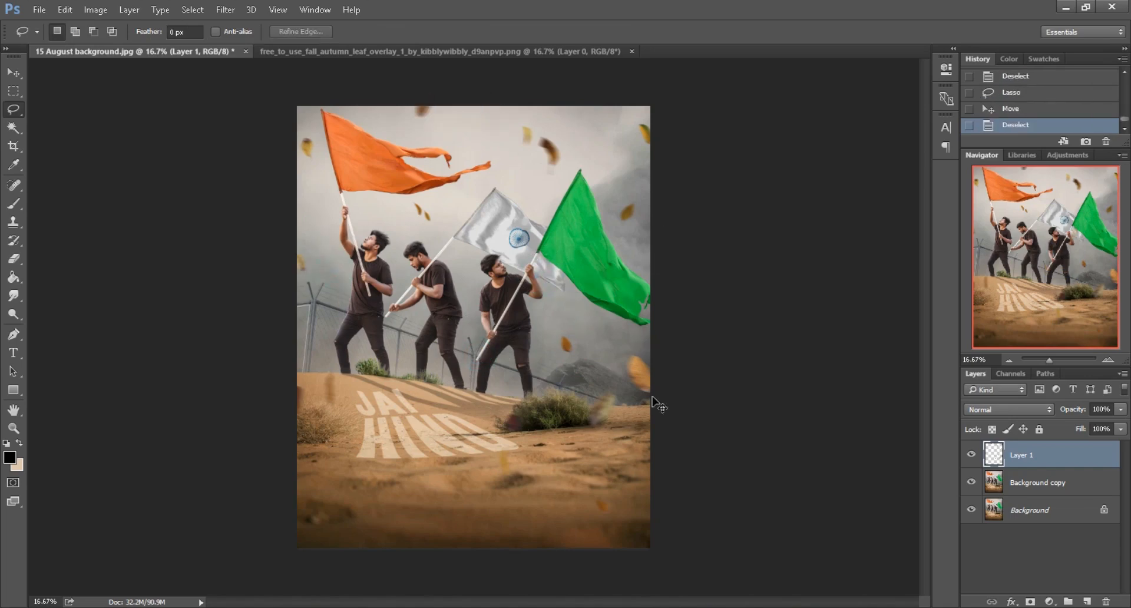
- Lasso the large bush beside the third man on Background copy and copy it to a new layer
{"action": "key", "text": "ctrl+minus"}
{"action": "key", "text": "ctrl+plus"}
{"action": "key", "text": "ctrl+plus"}
{"action": "left_click_drag", "start_coordinate": [601, 363], "coordinate": [398, 235]}
{"action": "left_click_drag", "start_coordinate": [470, 380], "coordinate": [450, 335]}
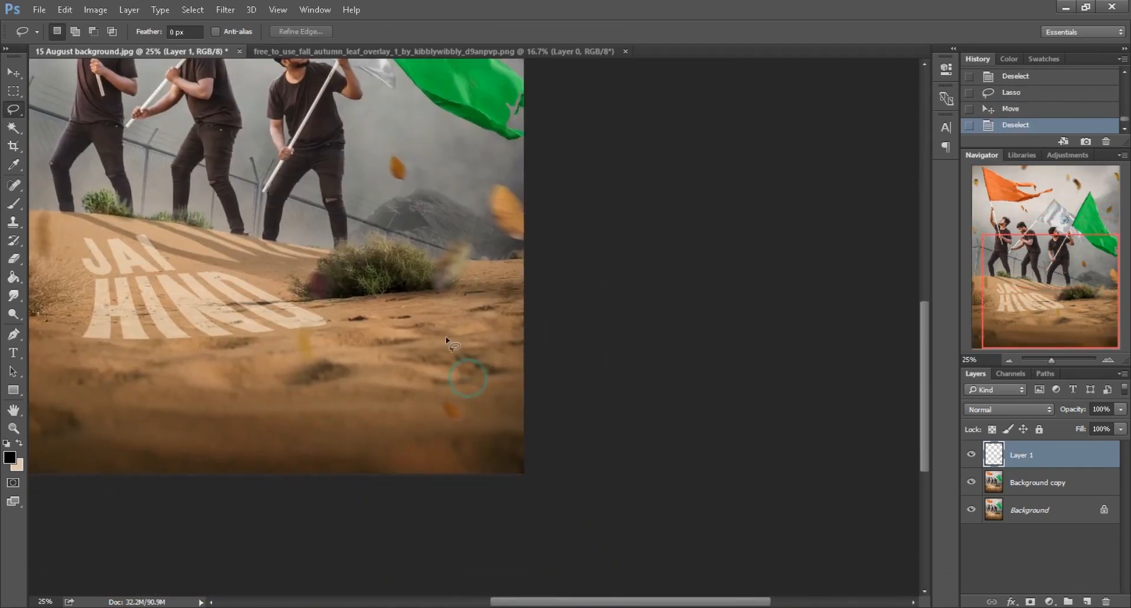
{"action": "key", "text": "ctrl+plus"}
{"action": "left_click", "coordinate": [1020, 483]}
{"action": "key", "text": "ctrl+plus"}
{"action": "key", "text": "ctrl+plus"}
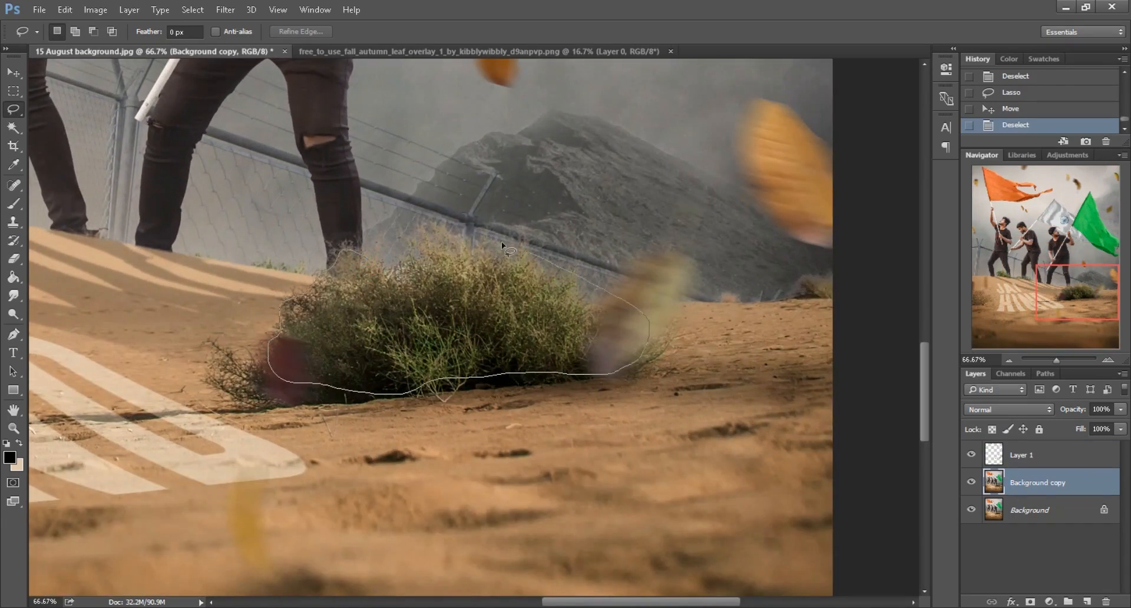
{"action": "right_click", "coordinate": [434, 274]}
{"action": "left_click", "coordinate": [489, 392]}
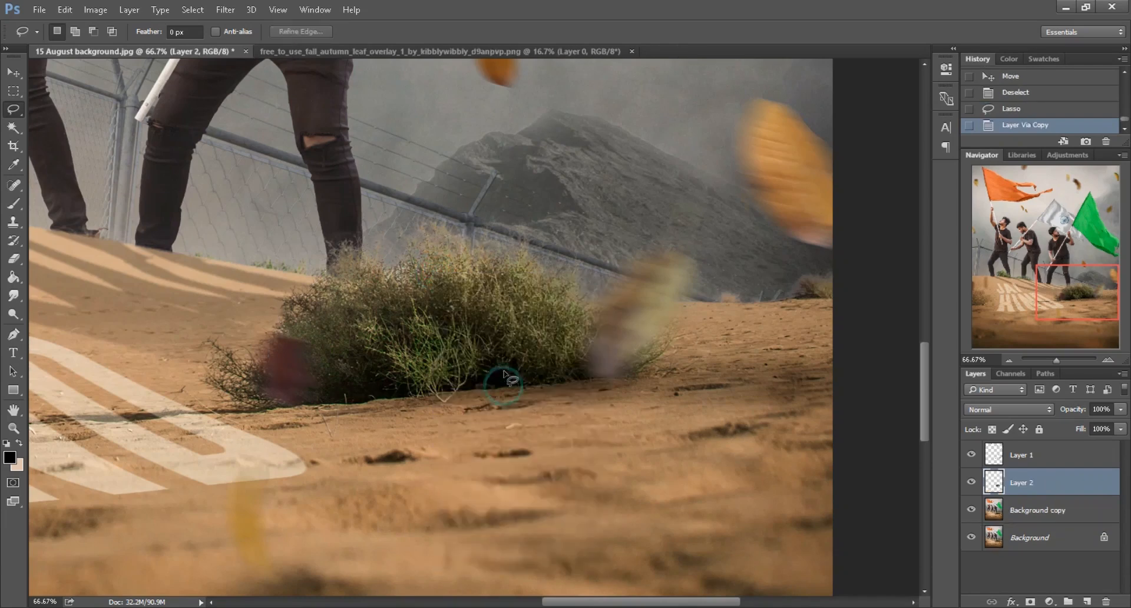
- Apply a Motion Blur to the copied bush with an angle of -3° and a distance of 25 pixels
{"action": "key", "text": "ctrl+plus"}
{"action": "left_click", "coordinate": [225, 9]}
{"action": "mouse_move", "coordinate": [277, 169]}
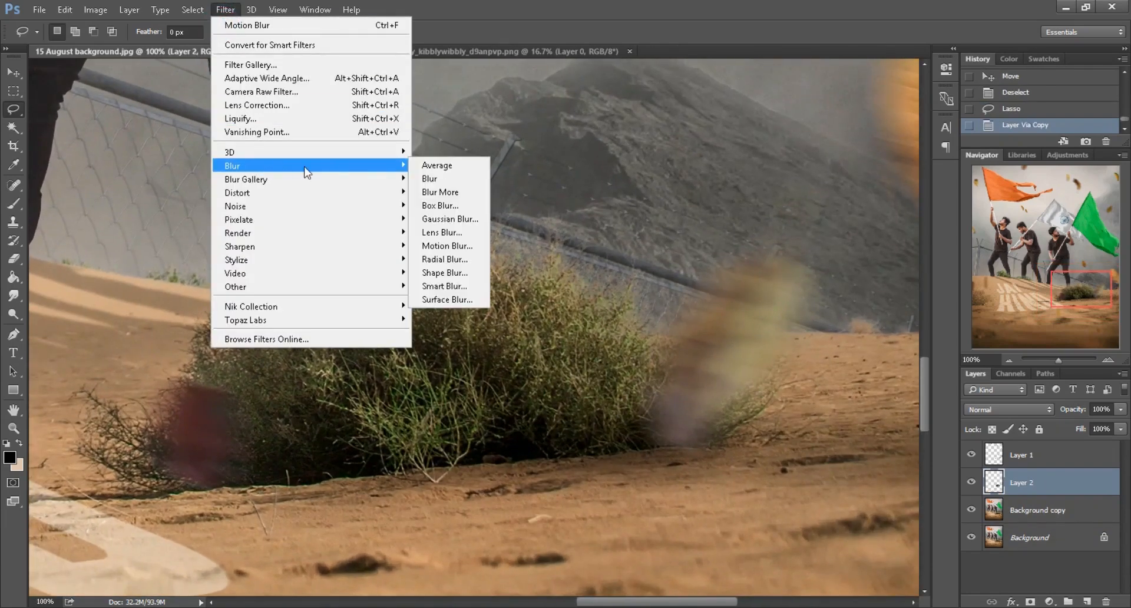
{"action": "left_click", "coordinate": [439, 246]}
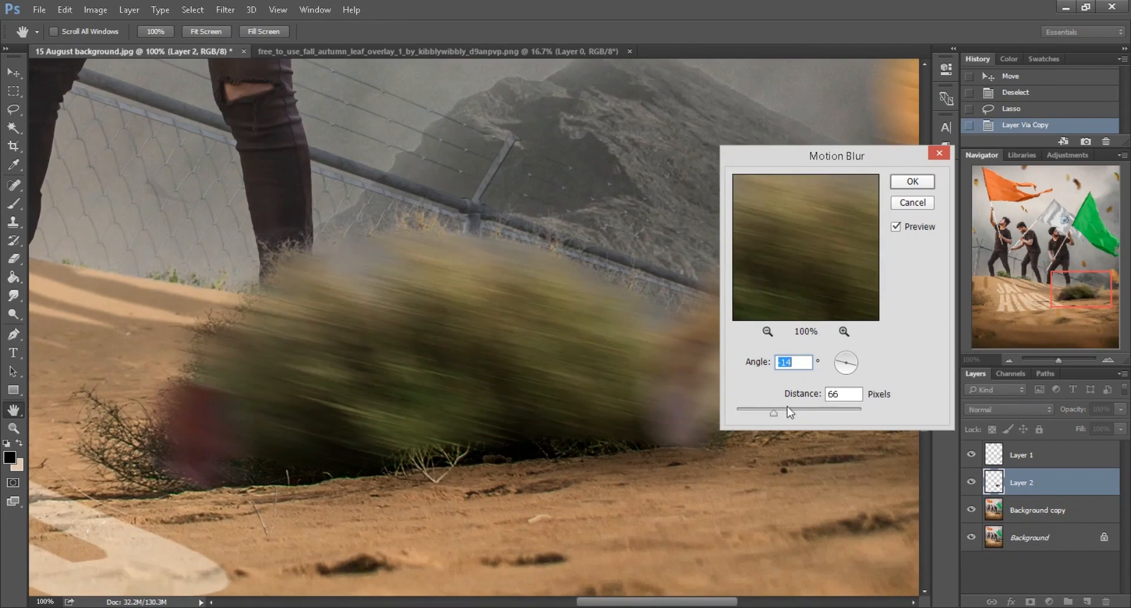
{"action": "left_click", "coordinate": [756, 409]}
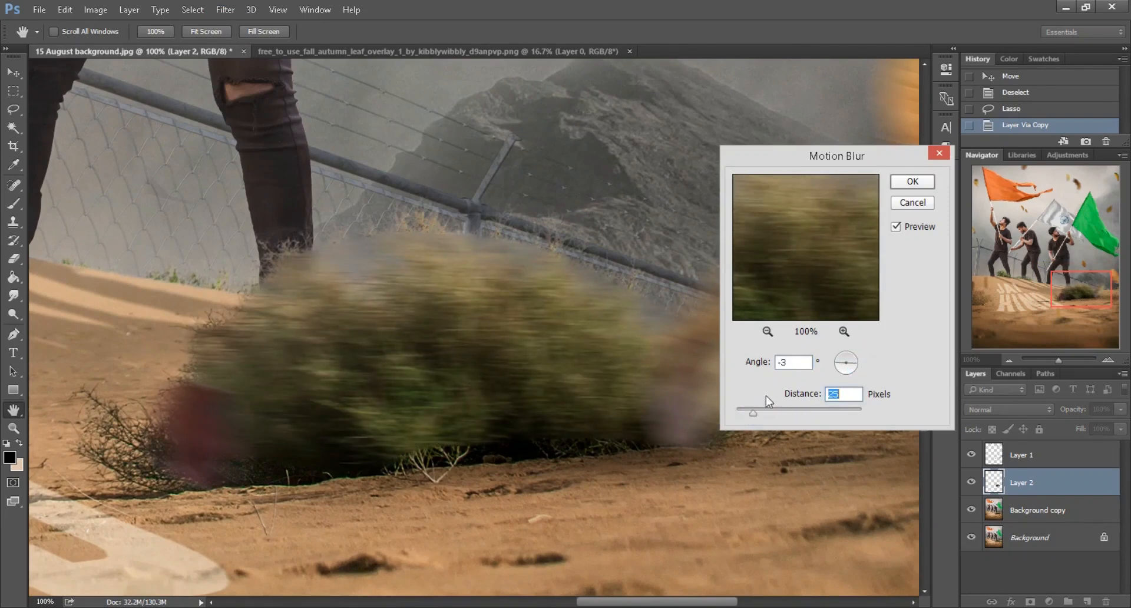
{"action": "left_click", "coordinate": [923, 182]}
- Add a layer mask to the blurred bush and paint black over its lower part to bring back some sharpness
{"action": "left_click", "coordinate": [1030, 601]}
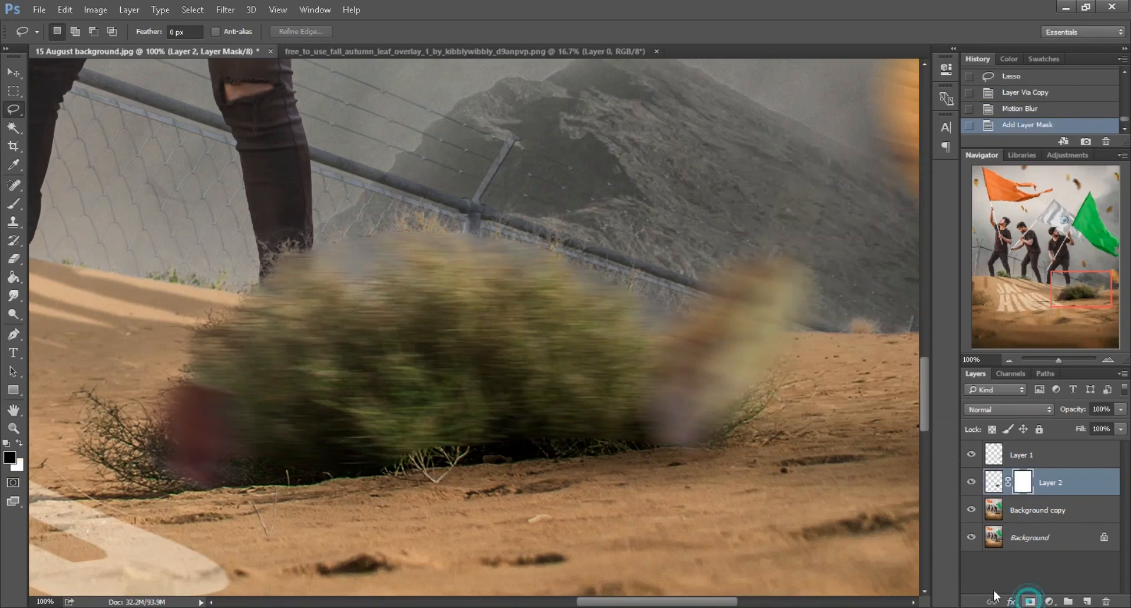
{"action": "left_click", "coordinate": [15, 203]}
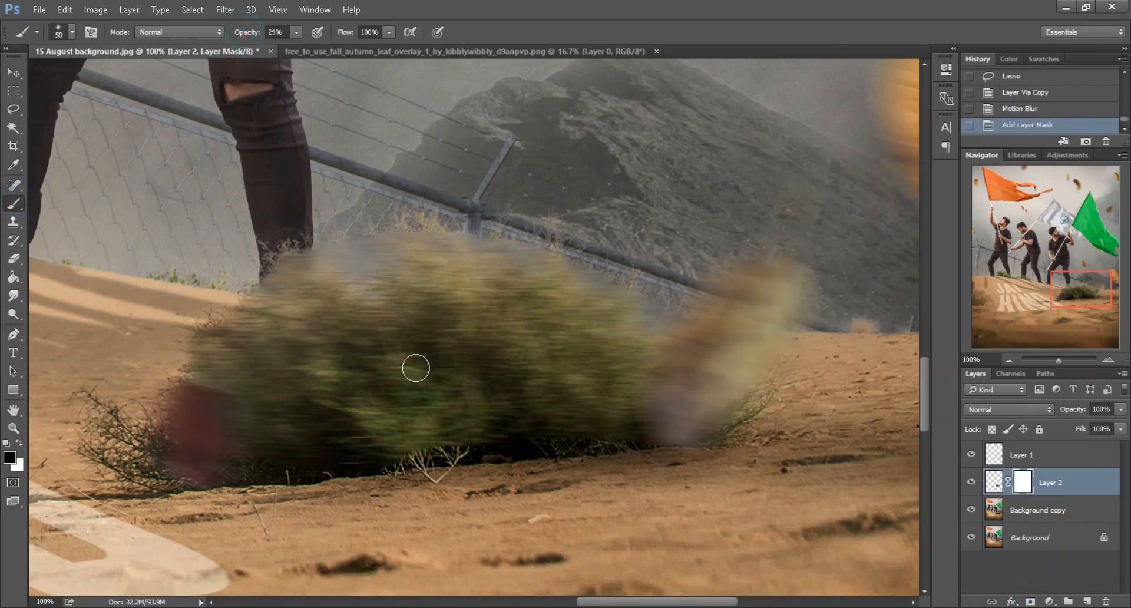
{"action": "left_click_drag", "start_coordinate": [407, 428], "coordinate": [448, 423]}
{"action": "mouse_move", "coordinate": [495, 419]}
{"action": "left_mouse_down"}
{"action": "mouse_move", "coordinate": [546, 401]}
{"action": "mouse_move", "coordinate": [580, 410]}
{"action": "left_mouse_up"}
{"action": "key", "text": "["}
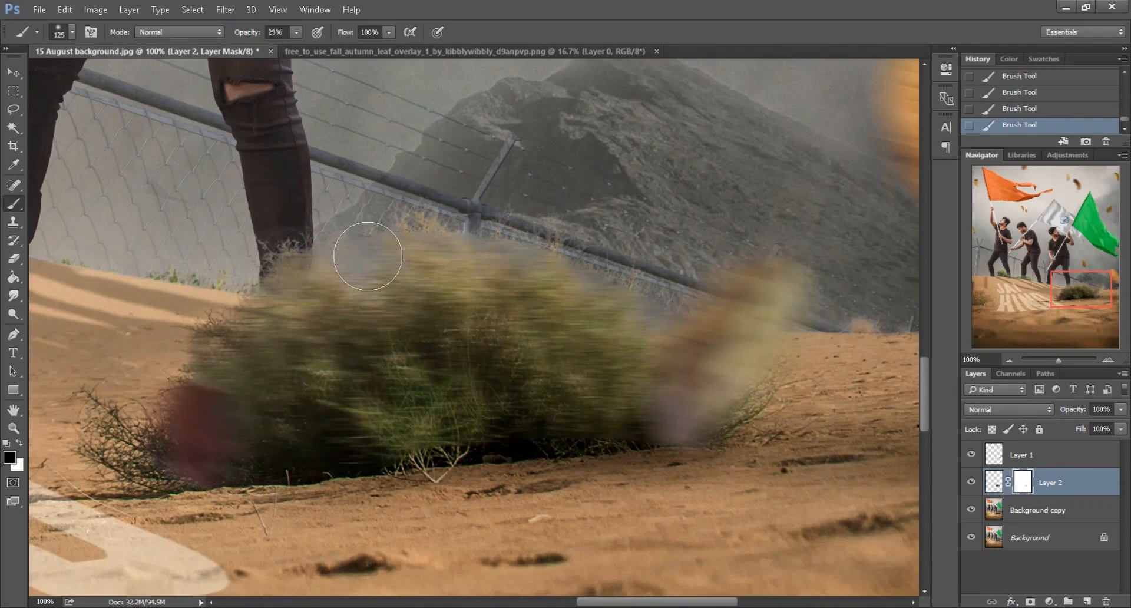
- Lasso the green shrub at the first man's foot on Background copy, copy it to a new layer and reapply the last motion blur
{"action": "key", "text": "ctrl+minus"}
{"action": "left_click_drag", "start_coordinate": [256, 363], "coordinate": [575, 450]}
{"action": "left_click_drag", "start_coordinate": [327, 381], "coordinate": [624, 432]}
{"action": "scroll", "coordinate": [457, 417], "scroll_direction": "left", "scroll_amount": 1}
{"action": "left_click", "coordinate": [1044, 492]}
{"action": "left_click", "coordinate": [1049, 509]}
{"action": "key", "text": "ctrl+plus"}
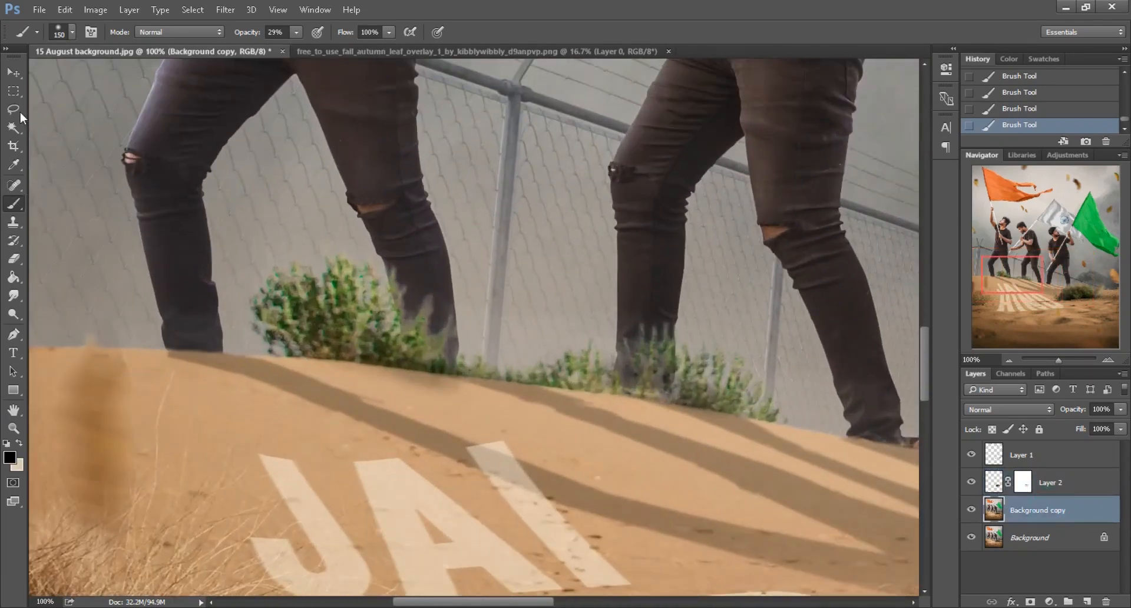
{"action": "left_click", "coordinate": [14, 110]}
{"action": "scroll", "coordinate": [189, 230], "scroll_direction": "left", "scroll_amount": 3}
{"action": "key", "text": "ctrl+plus"}
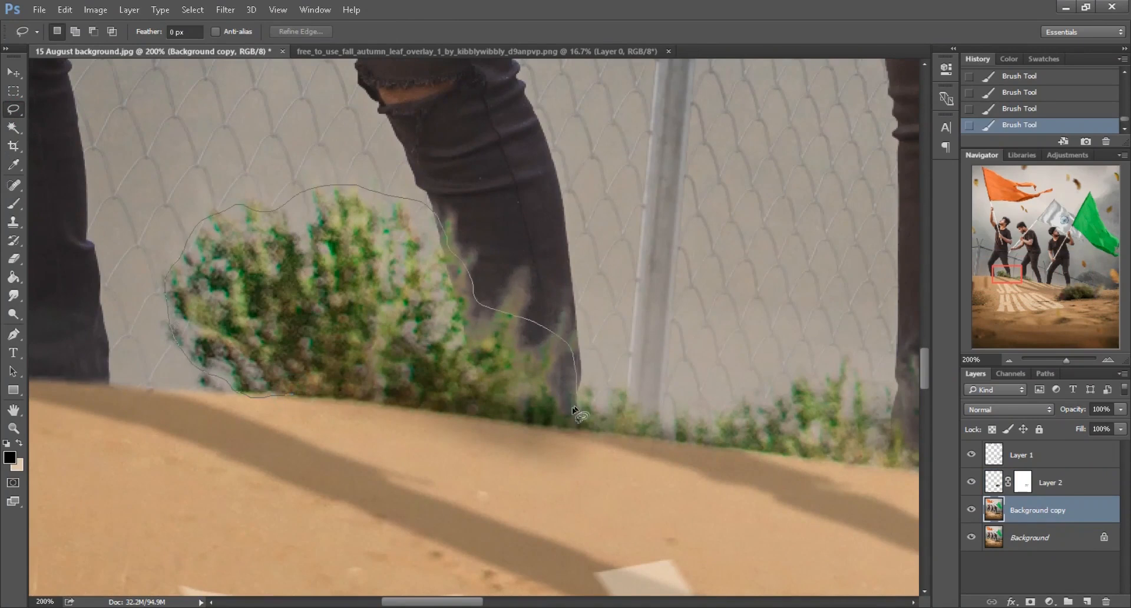
{"action": "left_click_drag", "start_coordinate": [289, 387], "coordinate": [259, 395]}
{"action": "right_click", "coordinate": [343, 283]}
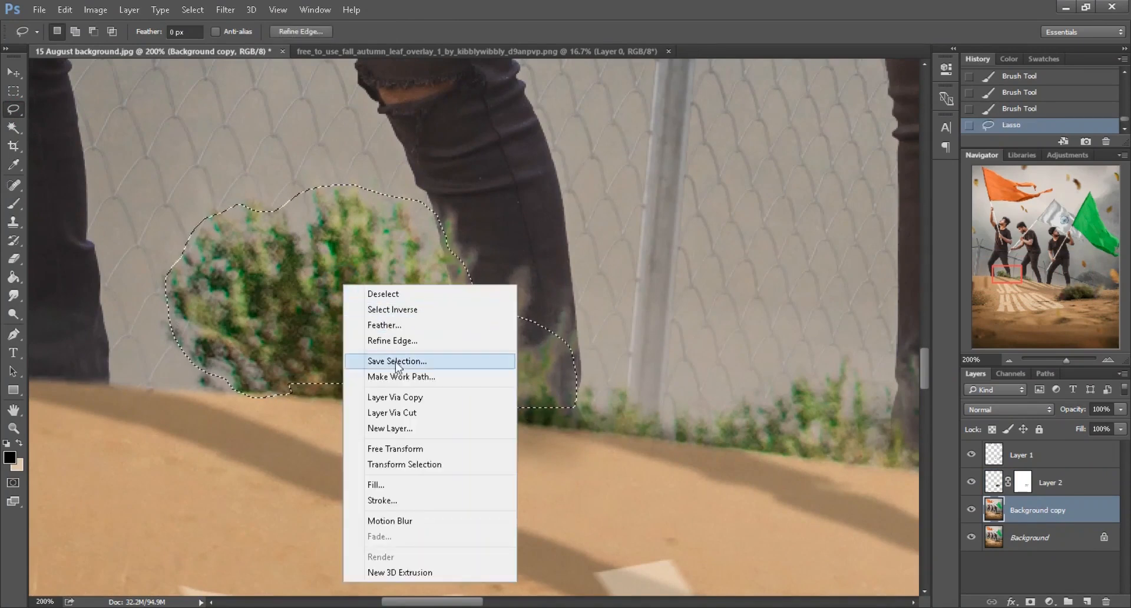
{"action": "left_click", "coordinate": [392, 396]}
{"action": "left_click", "coordinate": [225, 9]}
{"action": "left_click", "coordinate": [250, 20]}
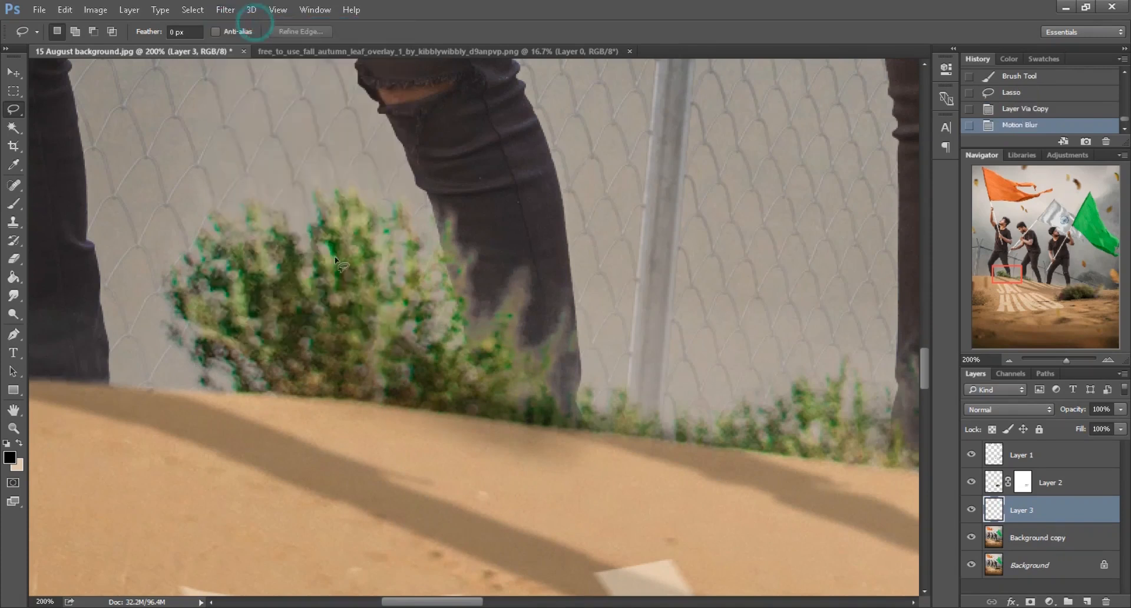
- Add a layer mask to the blurred shrub by the first man and paint black over it to soften the blur
{"action": "left_click", "coordinate": [1030, 602]}
{"action": "key", "text": "b"}
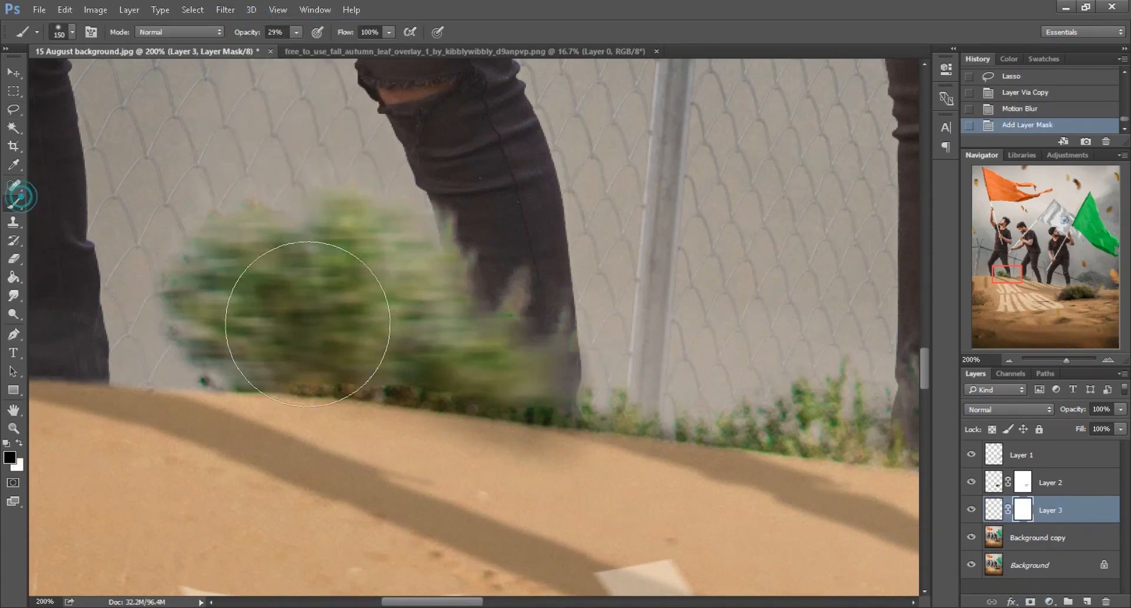
{"action": "mouse_move", "coordinate": [310, 353]}
{"action": "left_mouse_down"}
{"action": "mouse_move", "coordinate": [271, 334]}
{"action": "mouse_move", "coordinate": [319, 312]}
{"action": "left_mouse_up"}
{"action": "mouse_move", "coordinate": [335, 339]}
{"action": "left_mouse_down"}
{"action": "mouse_move", "coordinate": [374, 368]}
{"action": "mouse_move", "coordinate": [472, 384]}
{"action": "left_mouse_up"}
{"action": "key", "text": "["}
- Lasso the grass around the second man's foot on Background copy, copy it to a new layer and reapply the last motion blur
{"action": "left_click_drag", "start_coordinate": [689, 403], "coordinate": [182, 348]}
{"action": "left_click_drag", "start_coordinate": [461, 406], "coordinate": [405, 354]}
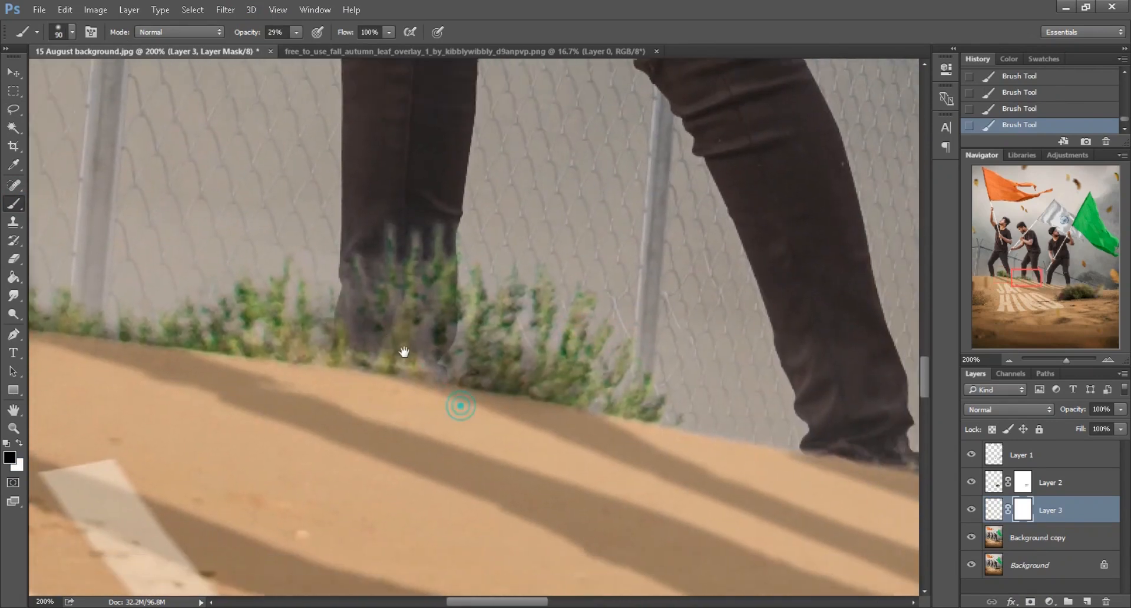
{"action": "left_click", "coordinate": [1042, 535]}
{"action": "left_click", "coordinate": [13, 110]}
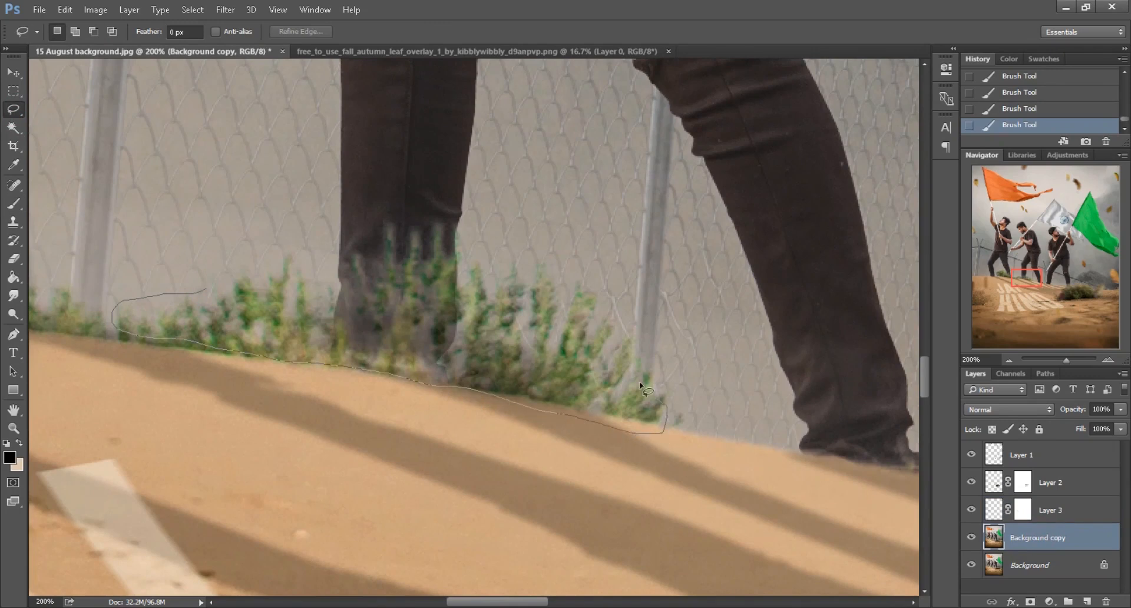
{"action": "left_click_drag", "start_coordinate": [339, 244], "coordinate": [210, 289]}
{"action": "right_click", "coordinate": [391, 309]}
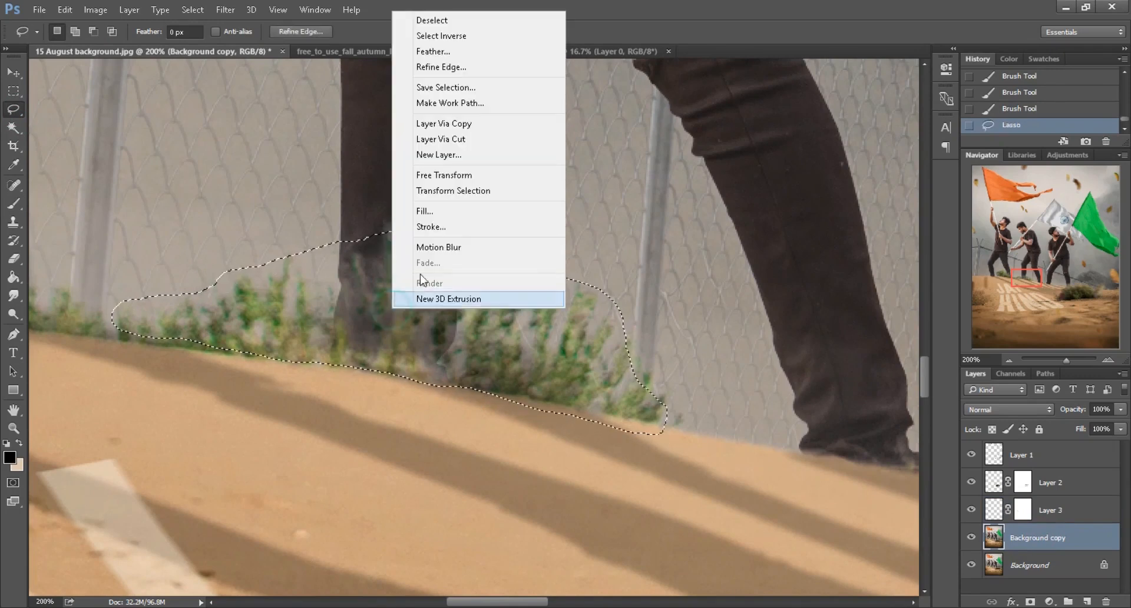
{"action": "left_click", "coordinate": [431, 121]}
{"action": "left_click", "coordinate": [193, 10]}
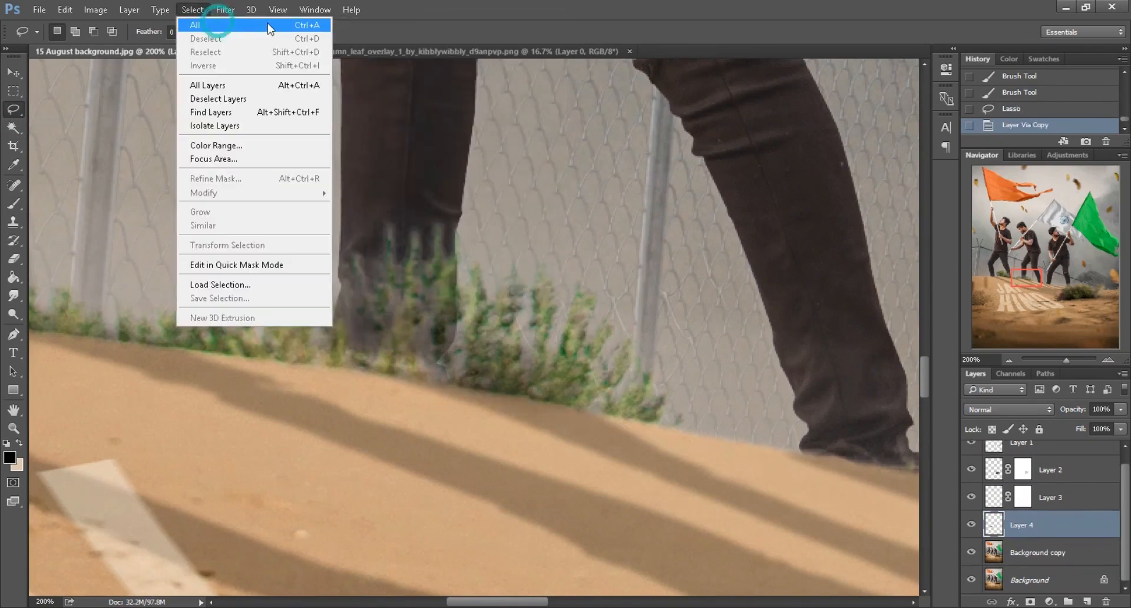
{"action": "key", "text": "Escape"}
{"action": "key", "text": "ctrl+f"}
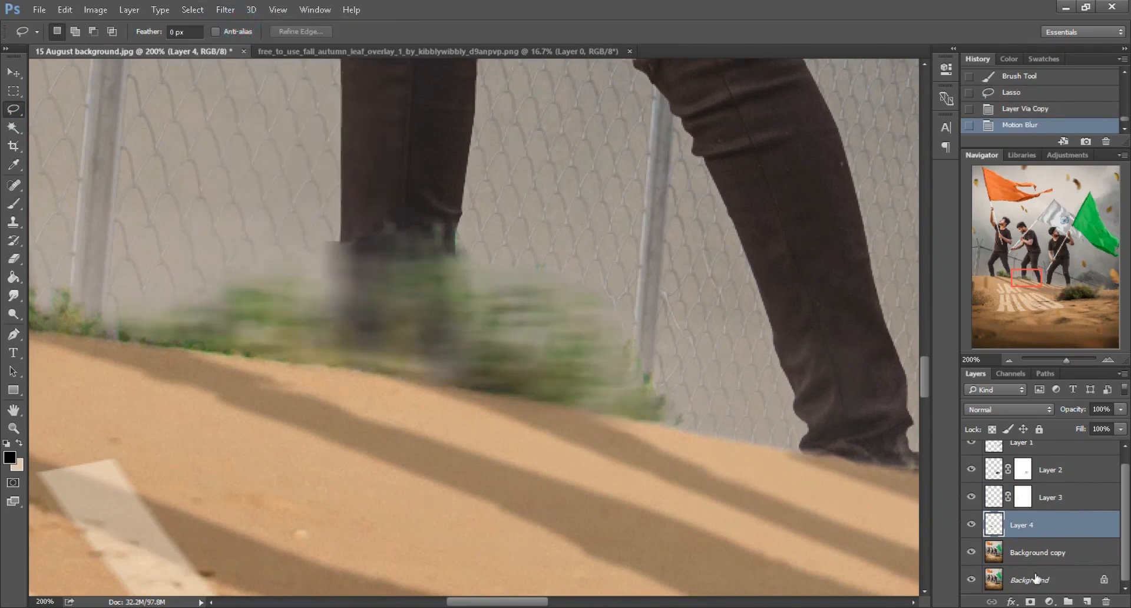
- Add a layer mask to the blurred grass and paint black over the second man's leg and the grass to reduce the blur
{"action": "left_click", "coordinate": [1032, 601]}
{"action": "key", "text": "b"}
{"action": "left_click", "coordinate": [300, 359]}
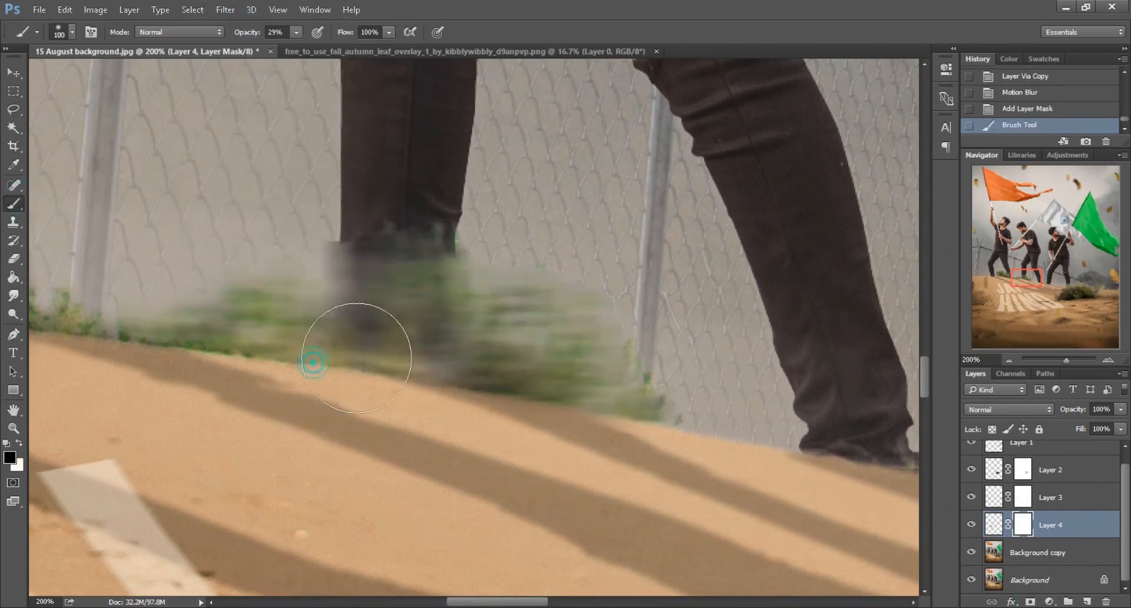
{"action": "key", "text": "bracketleft"}
{"action": "key", "text": "bracketleft"}
{"action": "mouse_move", "coordinate": [338, 224]}
{"action": "left_mouse_down"}
{"action": "mouse_move", "coordinate": [460, 235]}
{"action": "mouse_move", "coordinate": [365, 253]}
{"action": "left_mouse_up"}
{"action": "left_click", "coordinate": [346, 238]}
{"action": "key", "text": "bracketright"}
{"action": "mouse_move", "coordinate": [545, 383]}
{"action": "left_mouse_down"}
{"action": "mouse_move", "coordinate": [577, 395]}
{"action": "mouse_move", "coordinate": [316, 264]}
{"action": "left_mouse_up"}
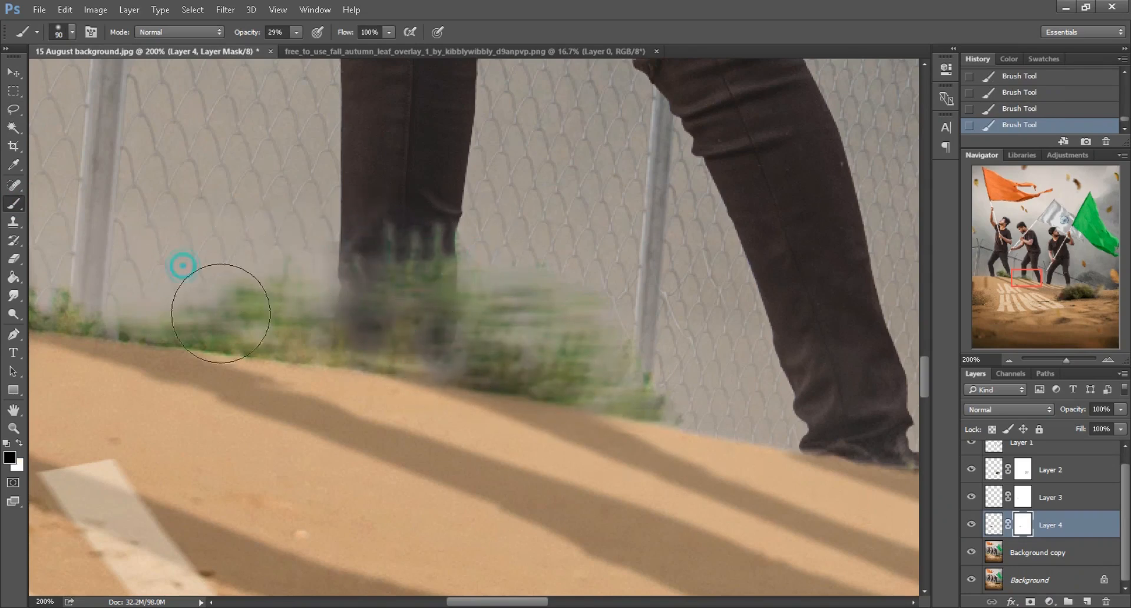
- Merge all visible layers into a single background layer and switch to the Move tool
{"action": "key", "text": "ctrl+minus"}
{"action": "key", "text": "ctrl+minus"}
{"action": "key", "text": "ctrl+minus"}
{"action": "key", "text": "ctrl+minus"}
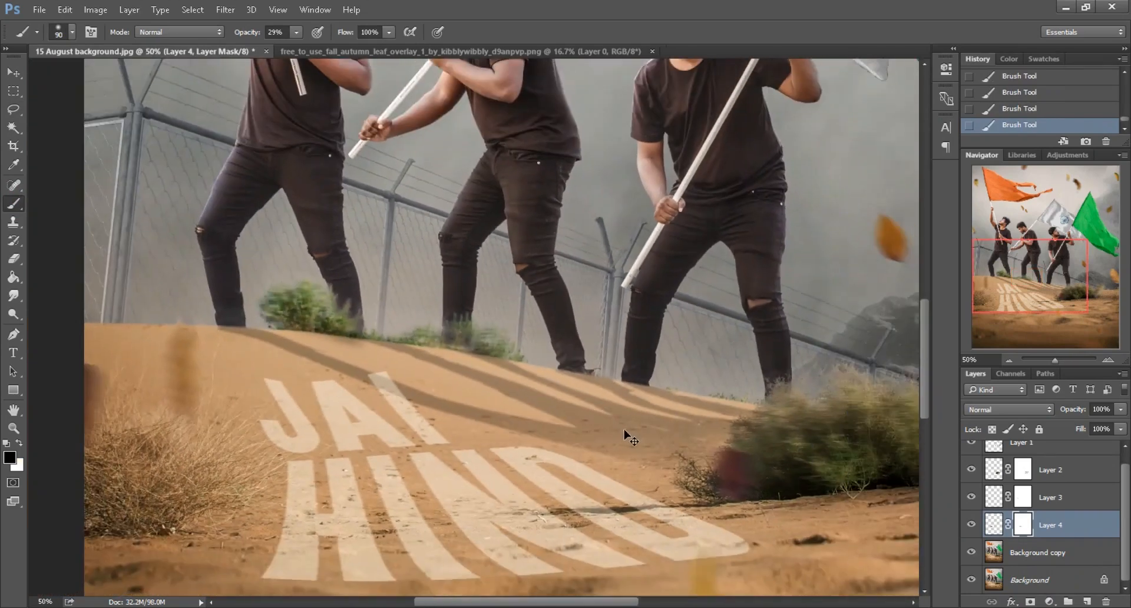
{"action": "key", "text": "ctrl+minus"}
{"action": "key", "text": "ctrl+minus"}
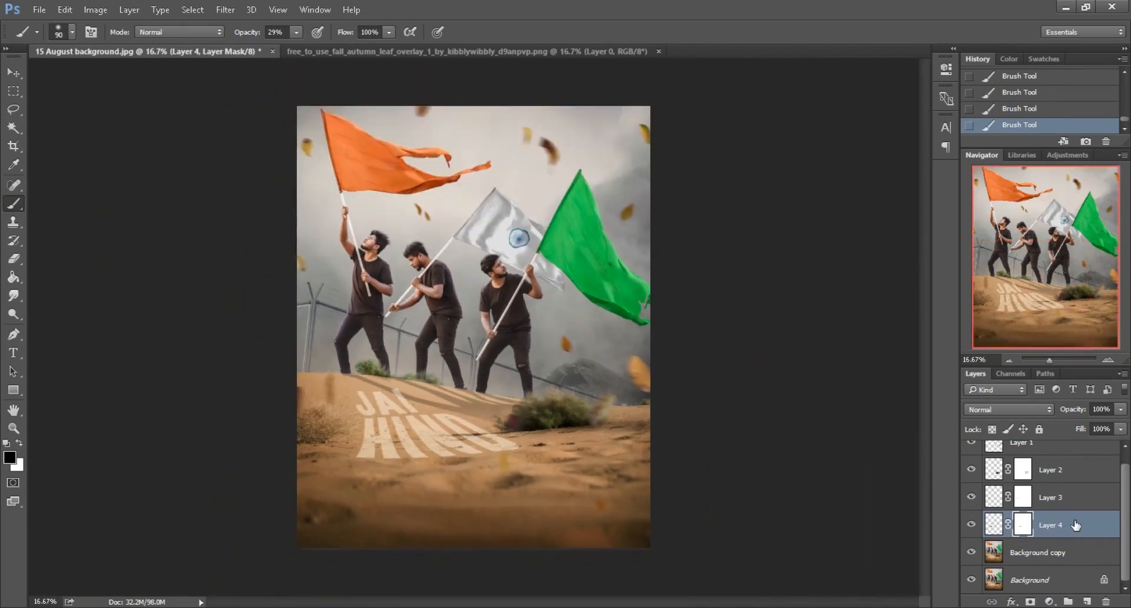
{"action": "right_click", "coordinate": [1076, 525]}
{"action": "left_click", "coordinate": [860, 492]}
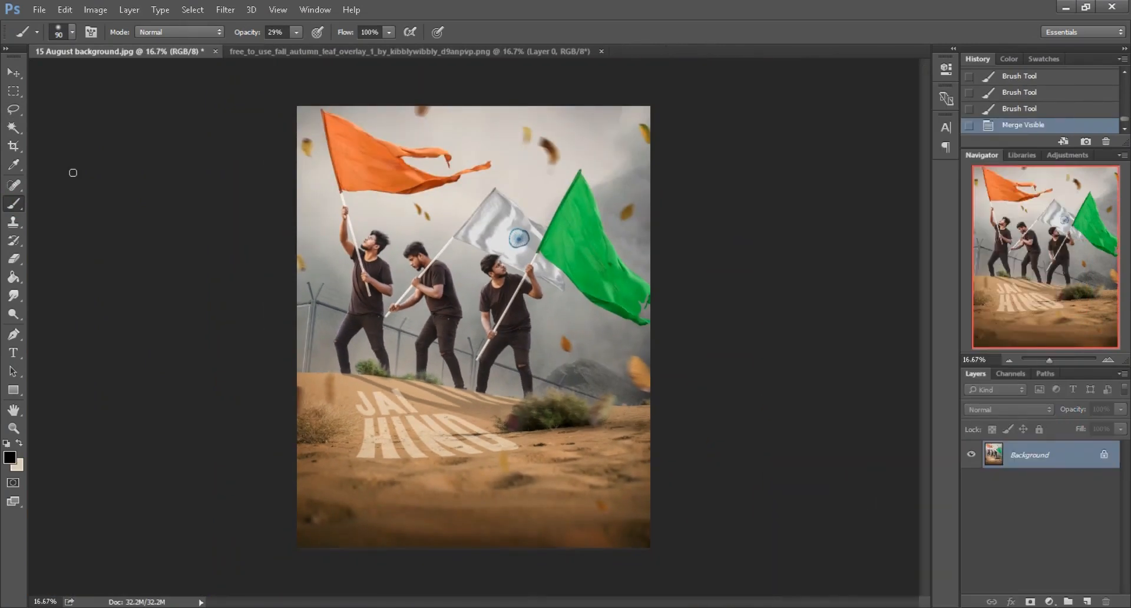
{"action": "left_click", "coordinate": [12, 71]}
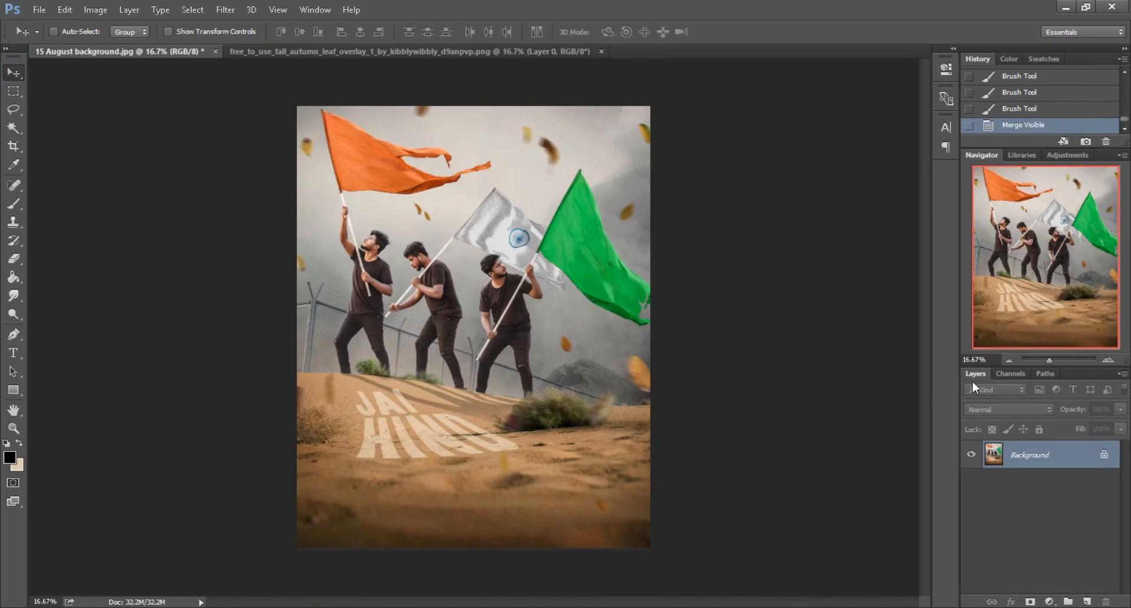